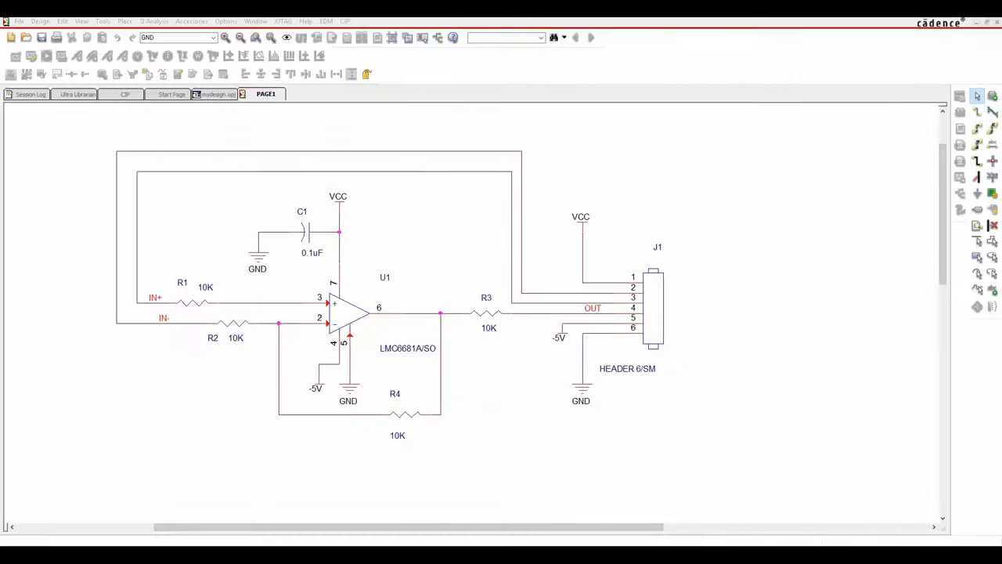
Close the mydesign.opj project through the File menu.
click(217, 94)
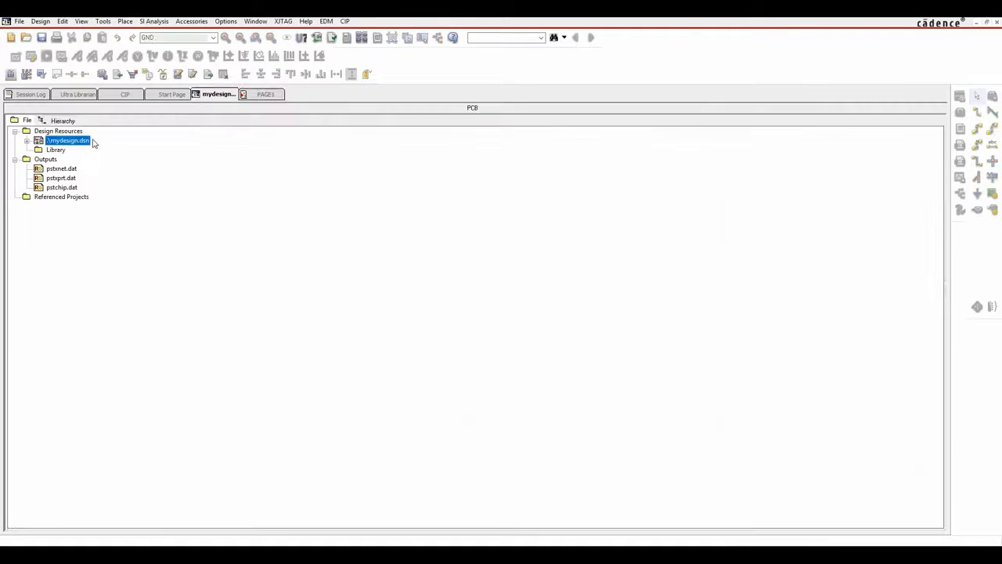
click(18, 22)
click(38, 55)
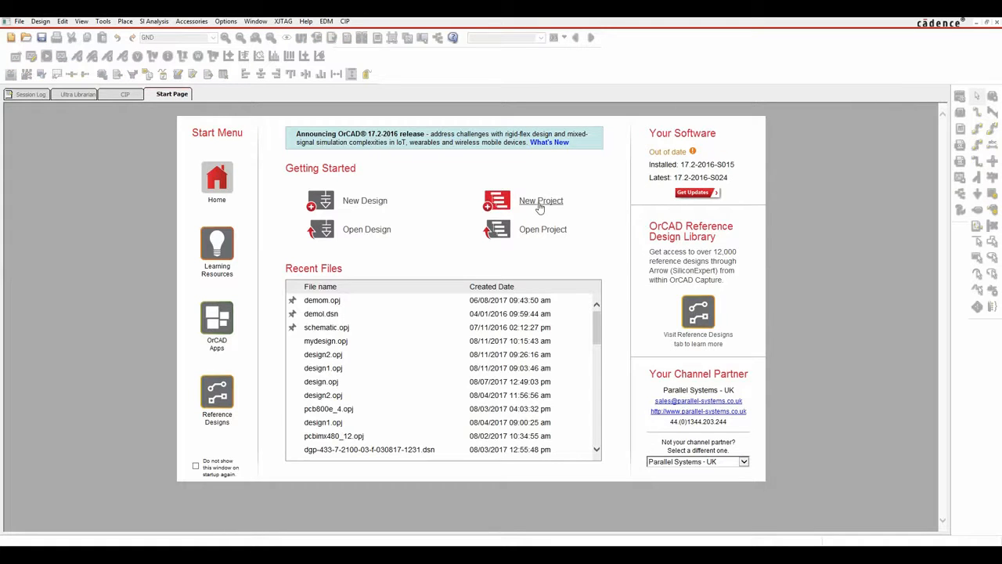
Create a new Schematic project named mydesign1 located in C:\Working\mydesign1.
click(18, 21)
mouse_move(31, 34)
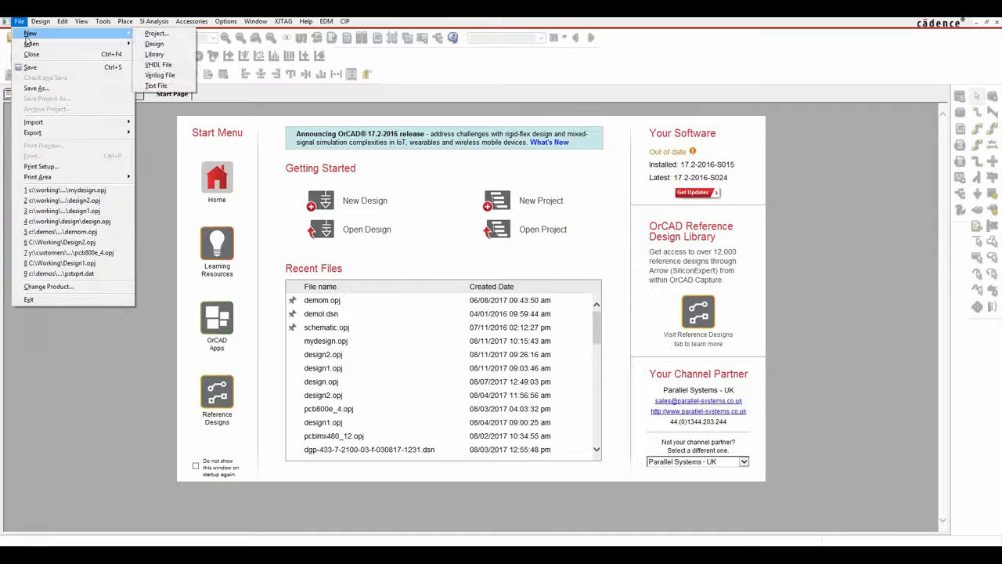
click(542, 204)
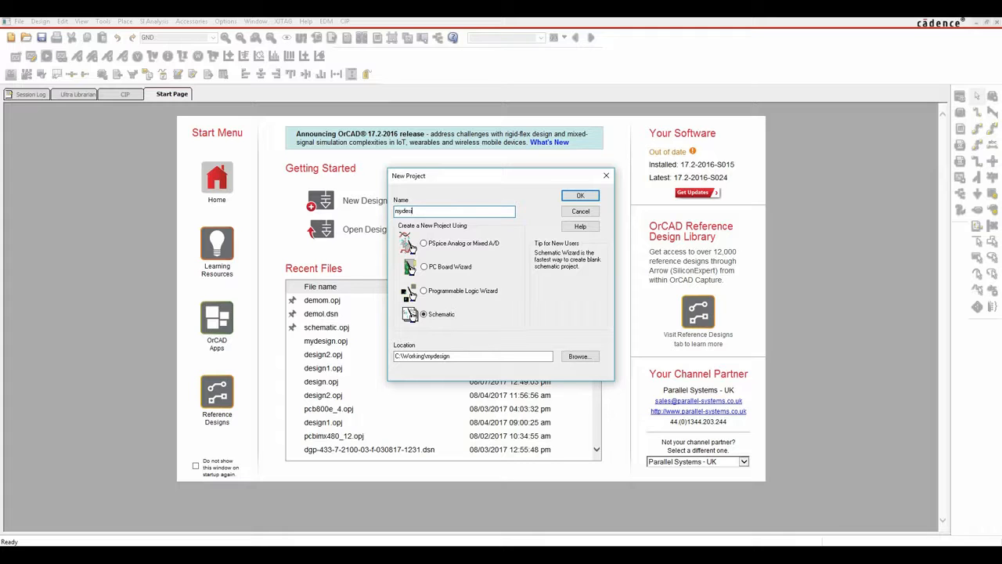
click(456, 355)
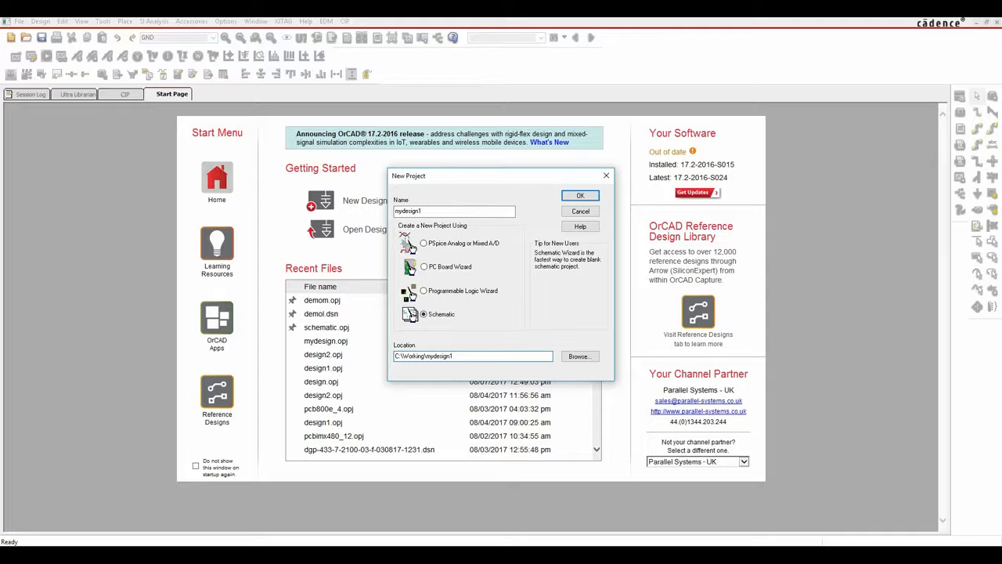
click(579, 197)
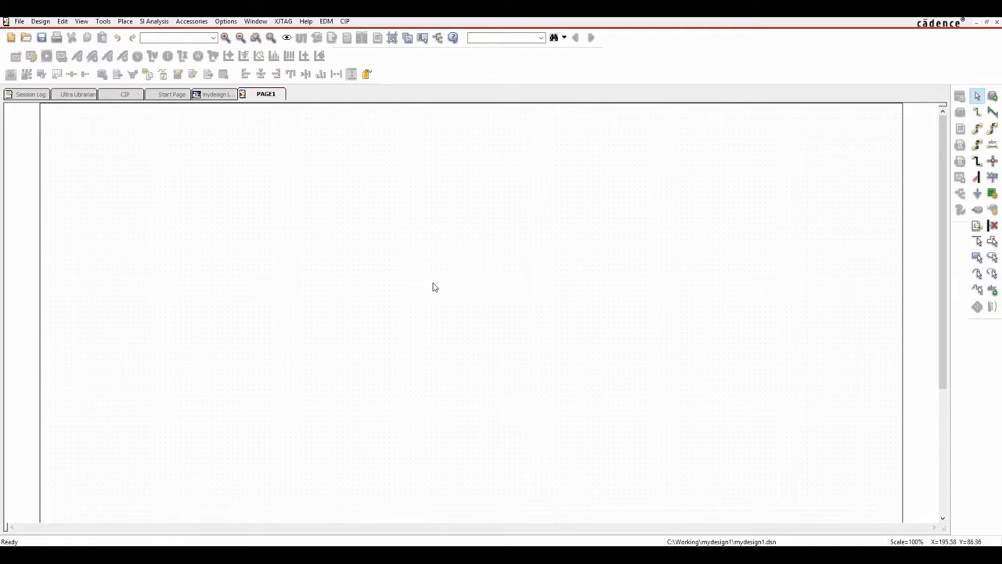
Remove CONNECTOR, AMPLIFIER and the other libraries from Place Part, keeping only Design Cache, and browse for a library.
click(124, 22)
click(134, 54)
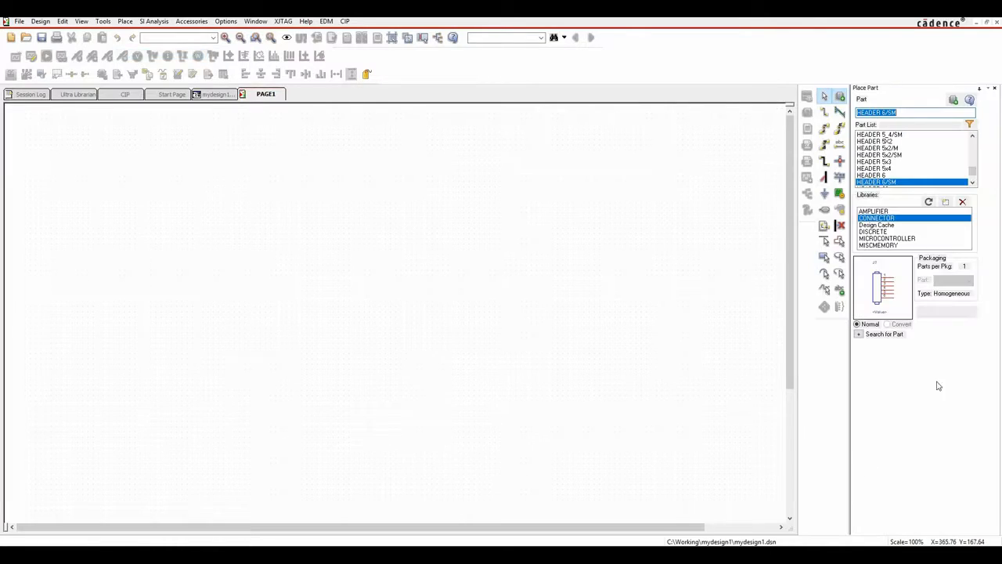
click(962, 202)
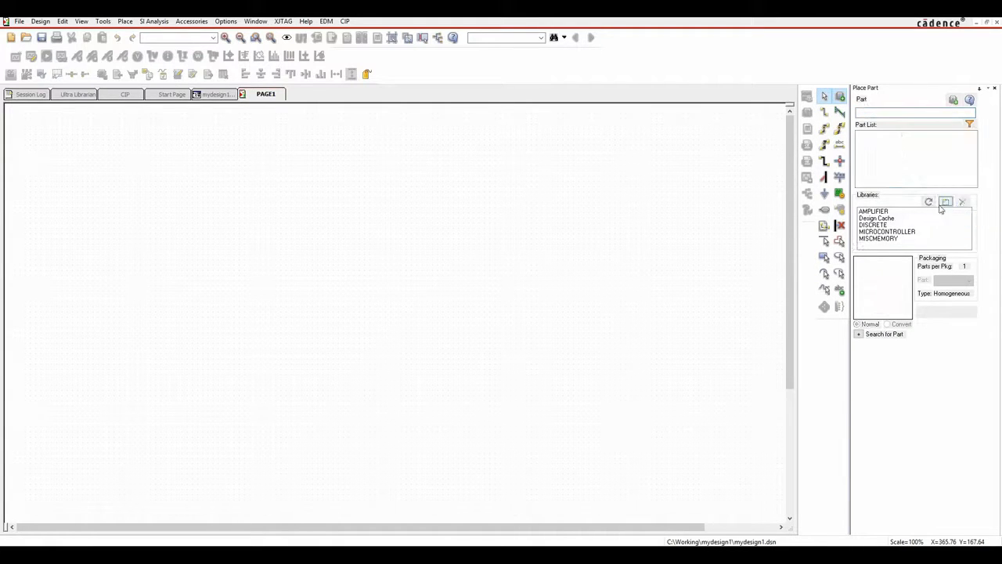
click(885, 211)
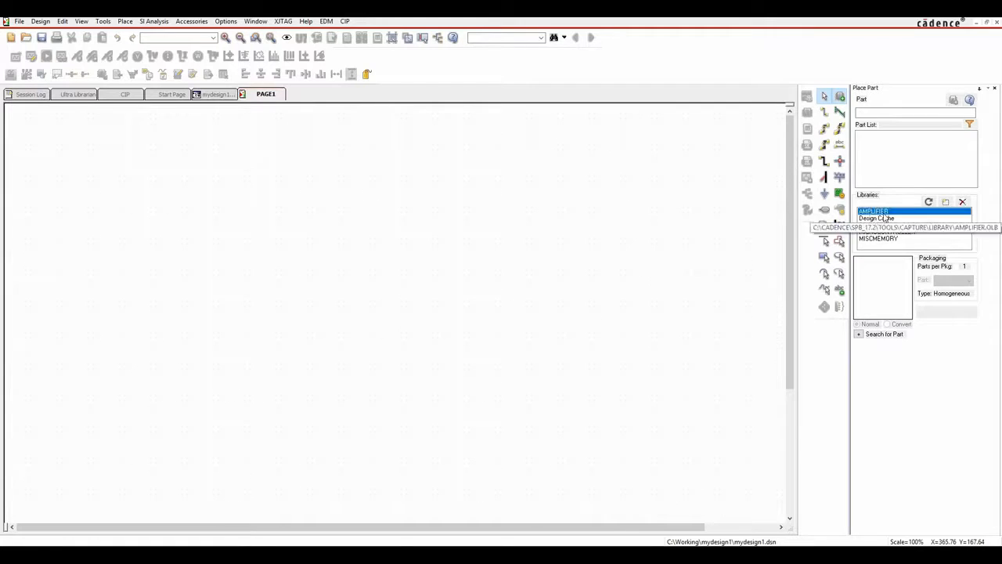
shift+click(878, 238)
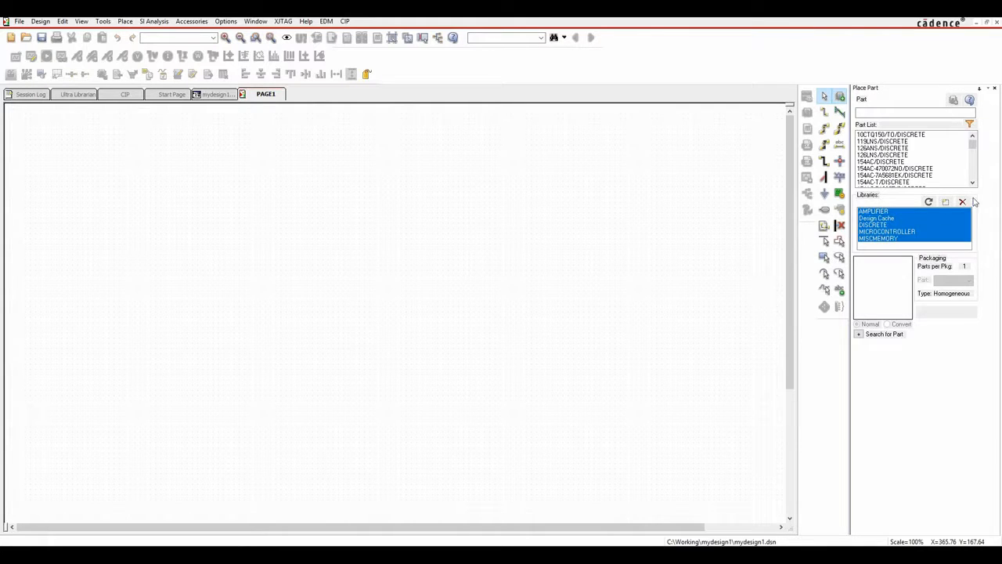
click(962, 201)
click(579, 305)
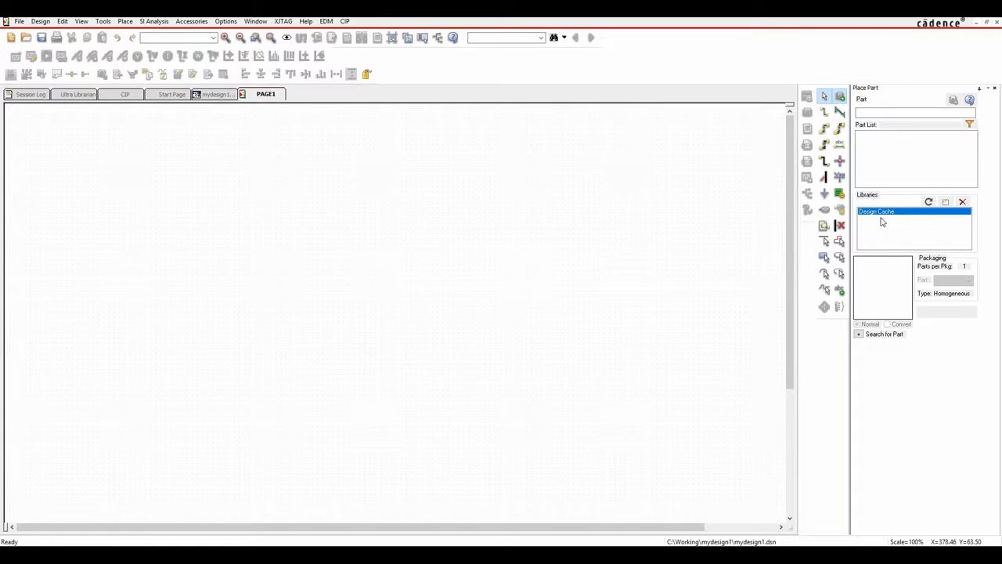
click(946, 203)
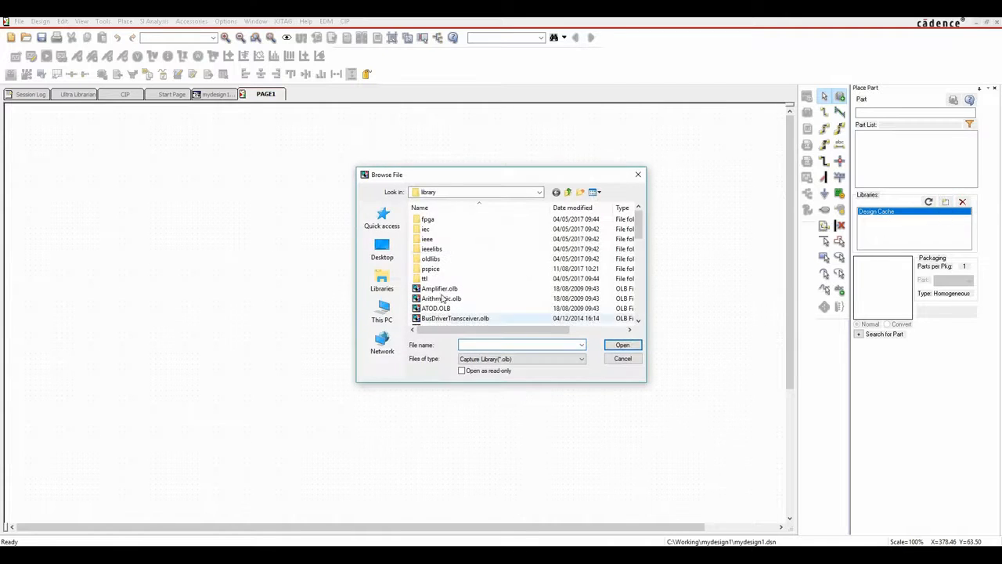
Add Amplifier.olb from the capture library folder.
click(538, 192)
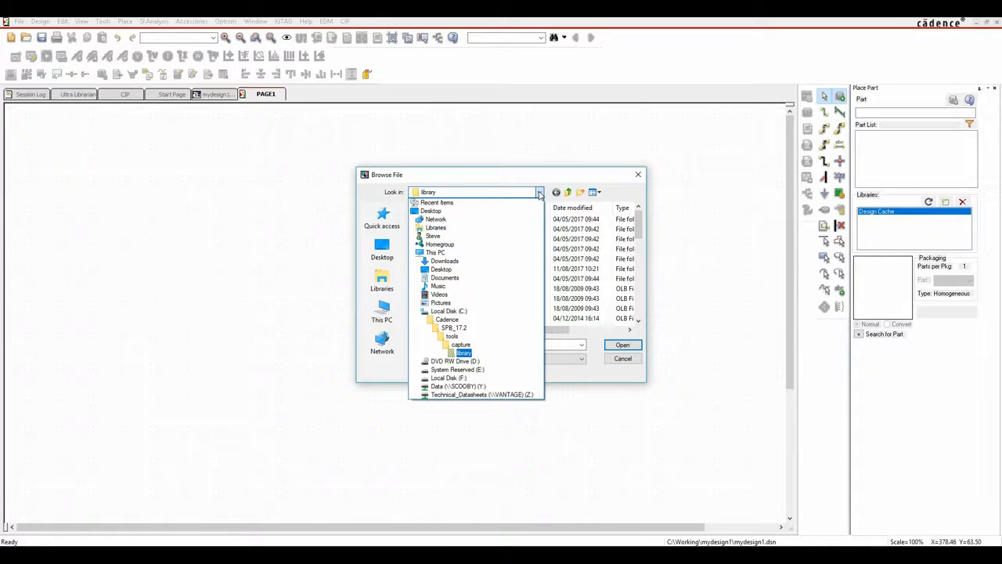
click(464, 353)
mouse_move(638, 218)
mouse_down()
mouse_move(637, 301)
mouse_move(638, 225)
mouse_up()
scroll(637, 225, down, 2)
click(441, 230)
double_click(441, 230)
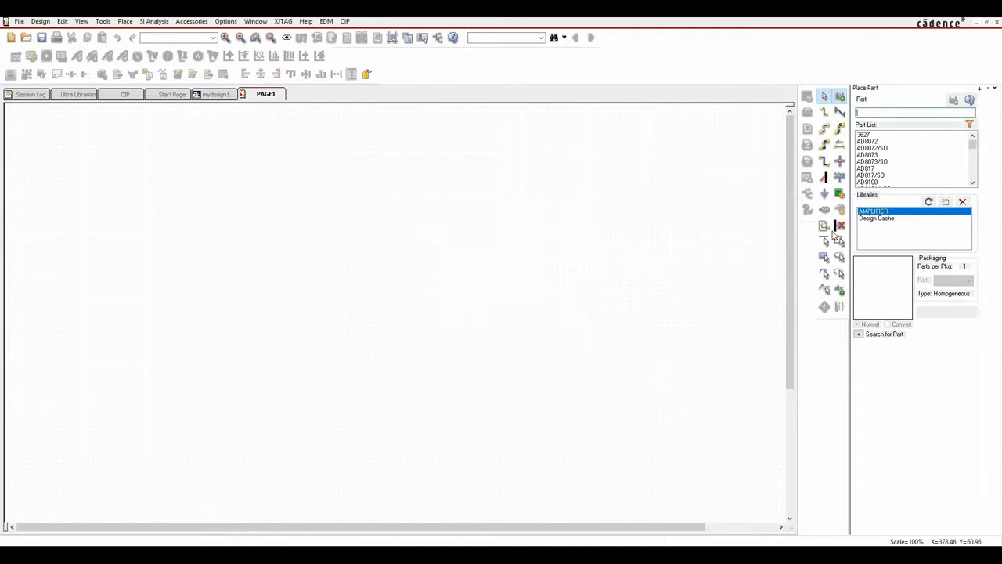
Add Connector.olb and Discrete.olb together as libraries.
click(945, 202)
scroll(638, 247, down, 2)
scroll(638, 247, down, 1)
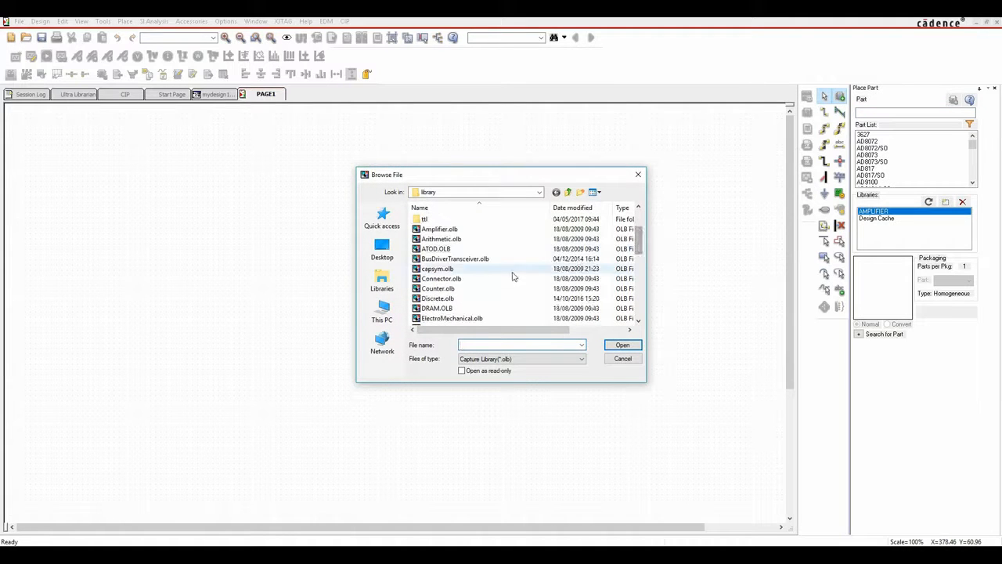
click(459, 280)
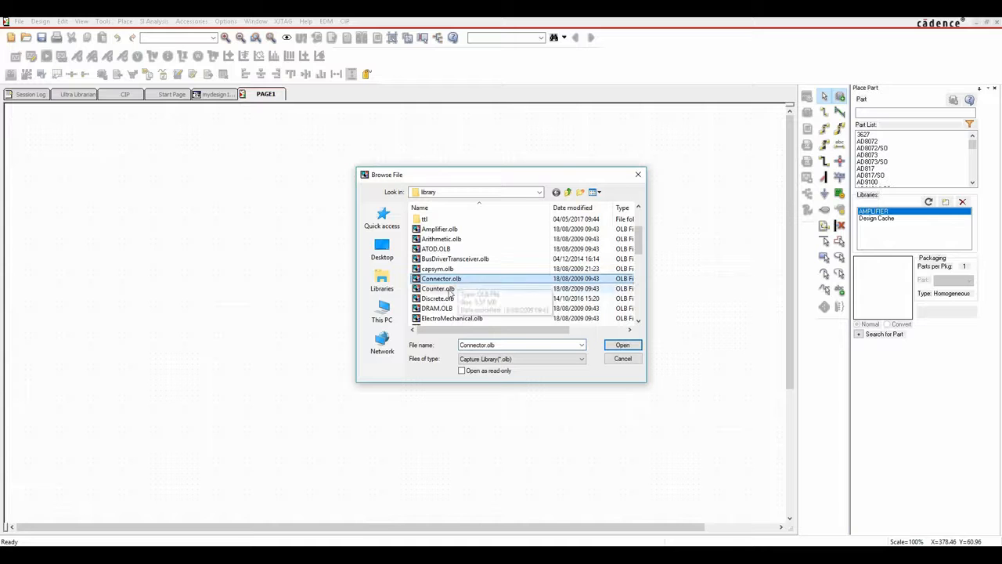
ctrl+click(437, 298)
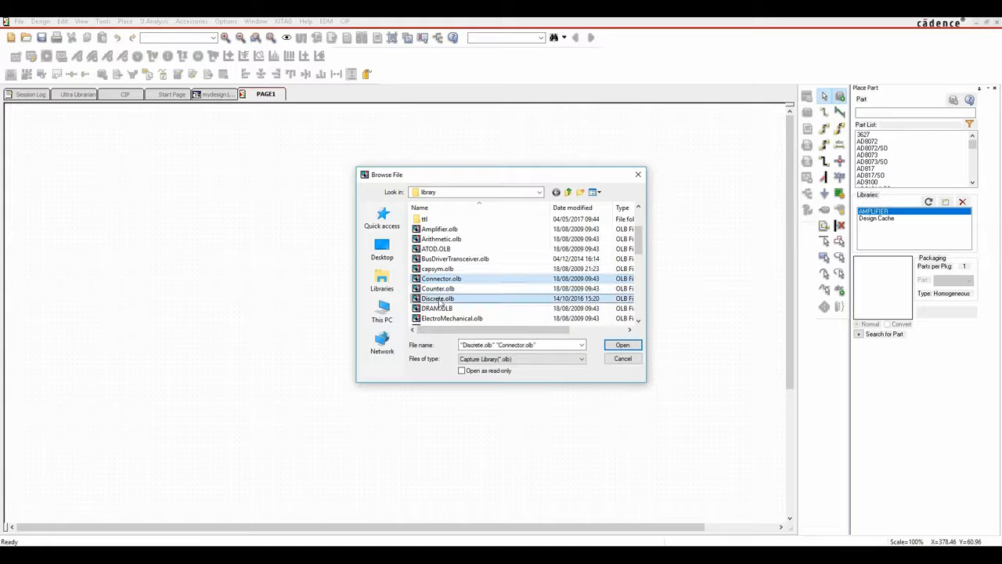
click(622, 346)
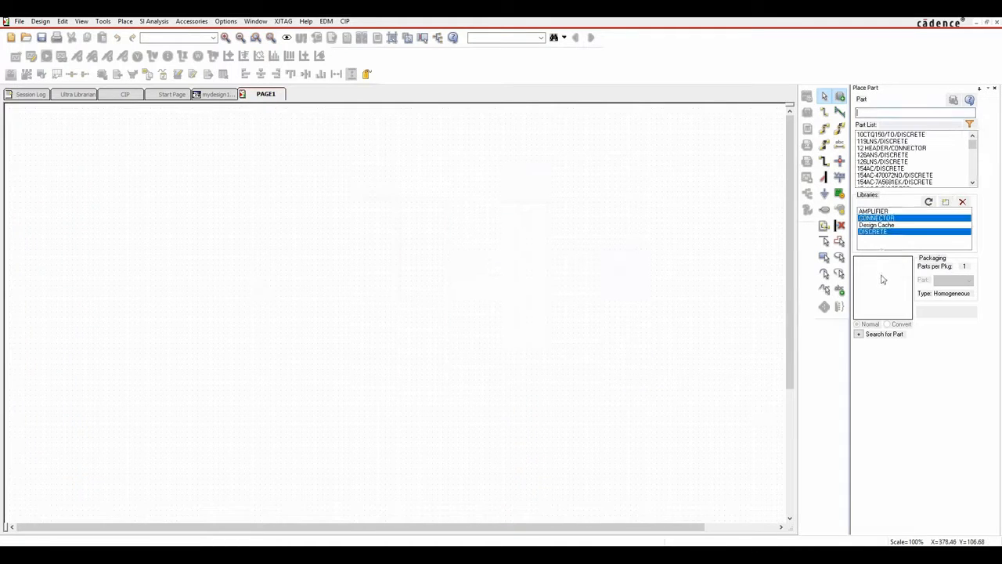
Check each library's parts, finishing with the AMPLIFIER library listed.
click(881, 211)
click(880, 218)
click(879, 226)
click(878, 231)
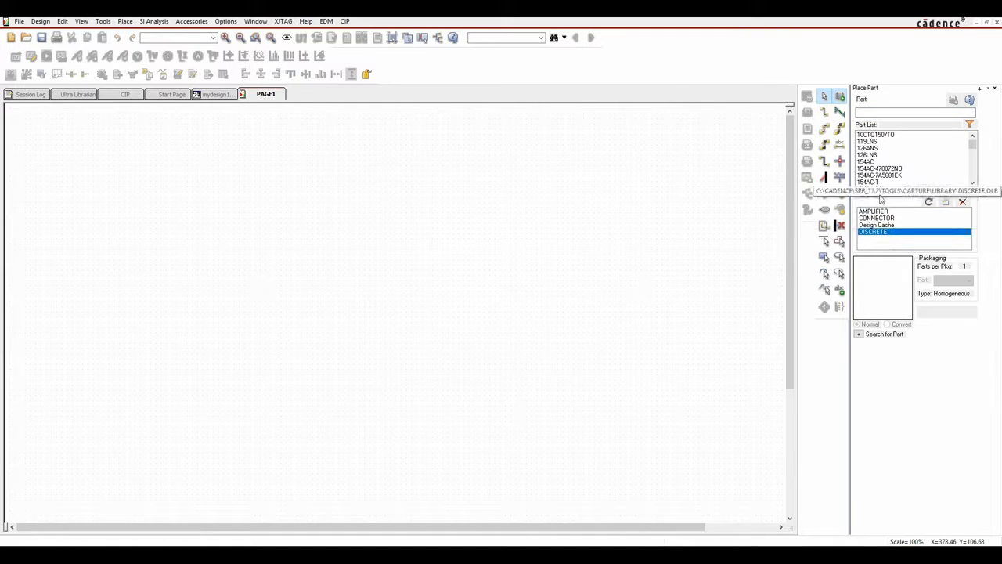
click(878, 213)
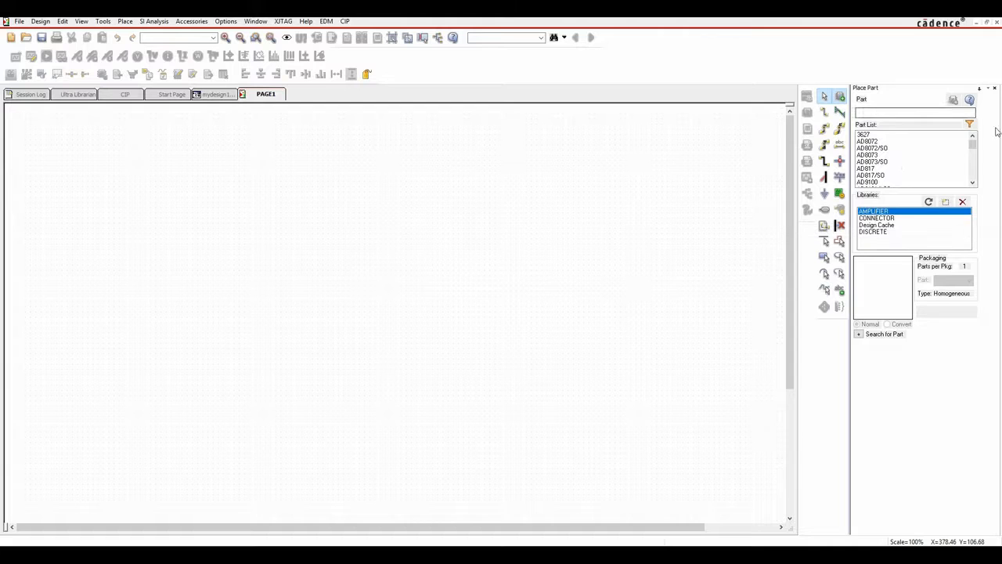
Search for lmc and place the LMC6681/SO op-amp on PAGE1 as U1.
click(866, 112)
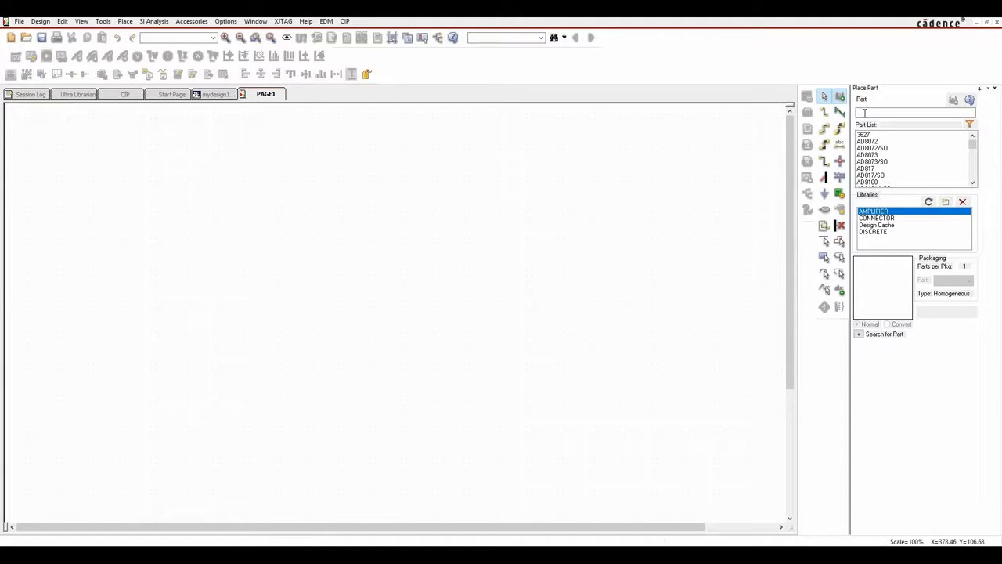
text(lm1201)
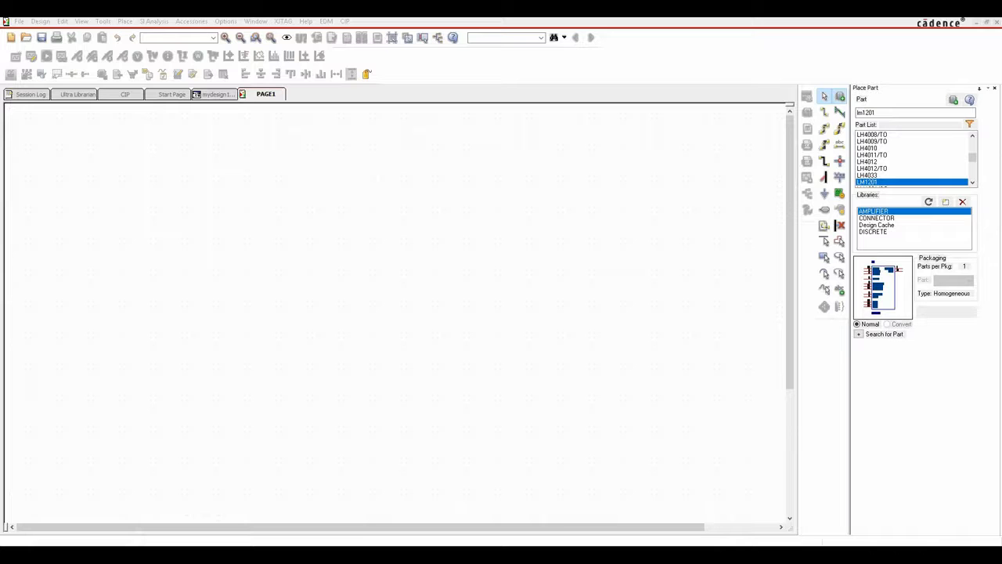
double_click(891, 113)
text(lmc668)
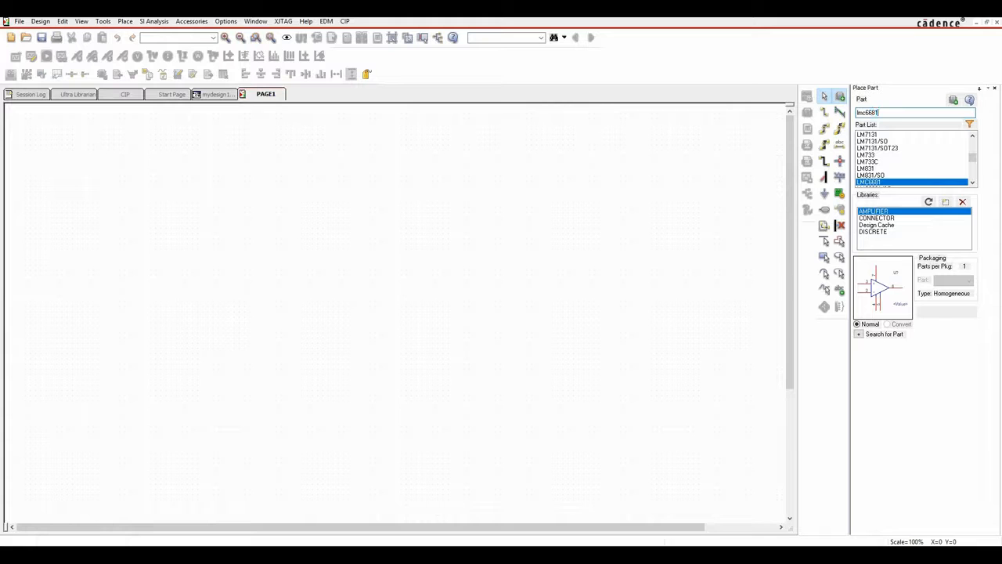
click(973, 184)
click(973, 183)
click(973, 183)
click(885, 169)
click(884, 163)
click(885, 170)
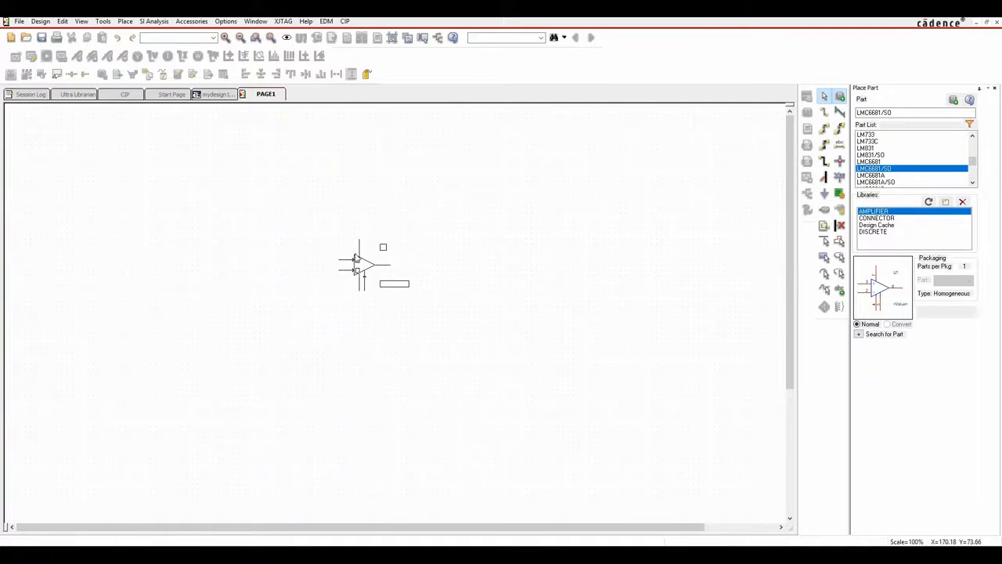
click(375, 284)
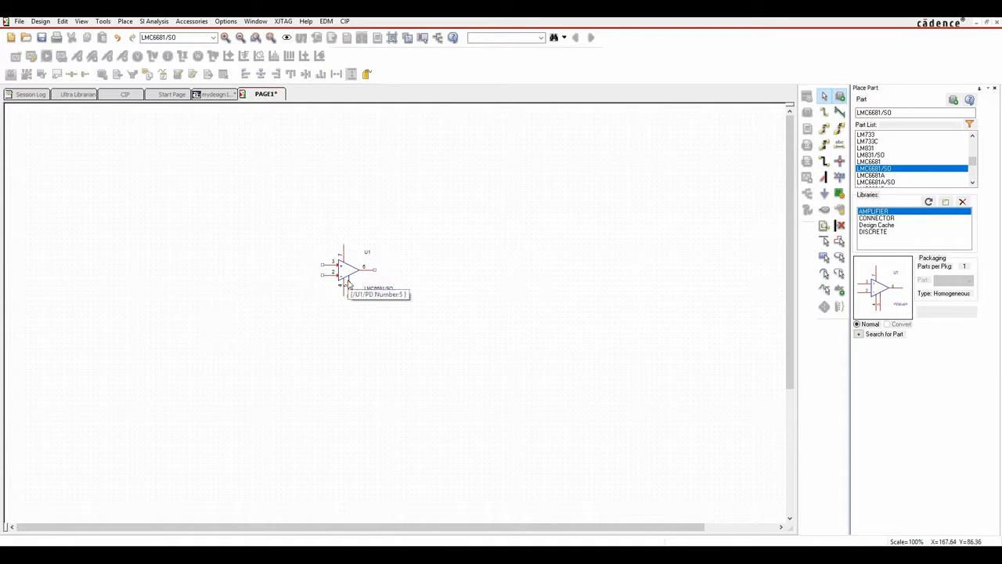
ctrl+scroll(350, 284, up, 1)
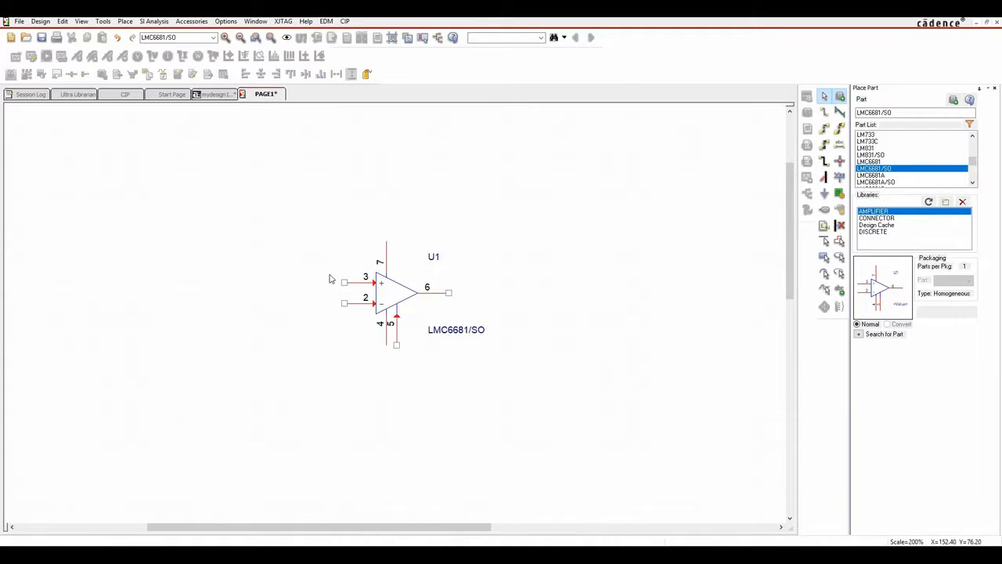
click(877, 218)
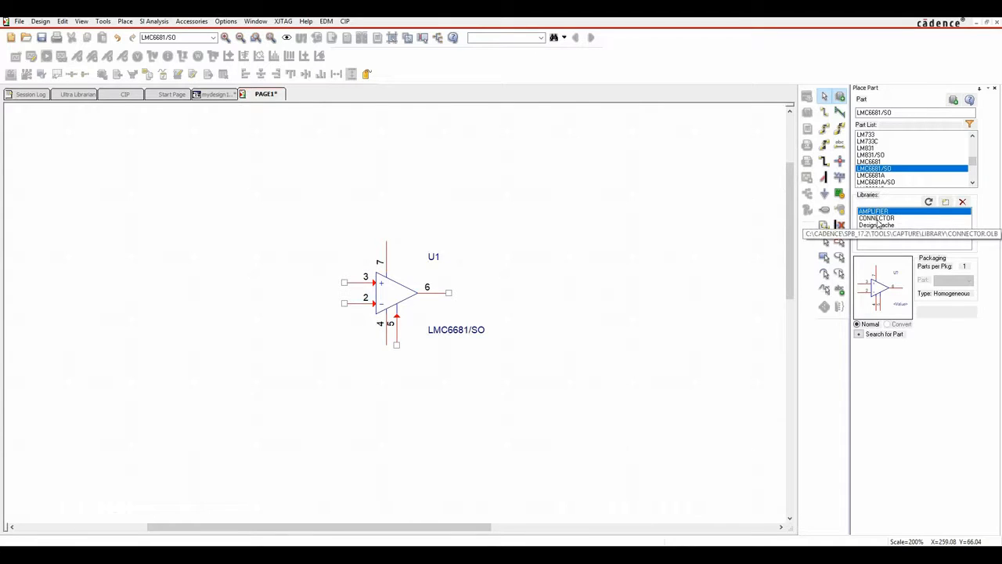
Find and pick the HEADER 6 connector from the CONNECTOR library.
click(861, 112)
text(H)
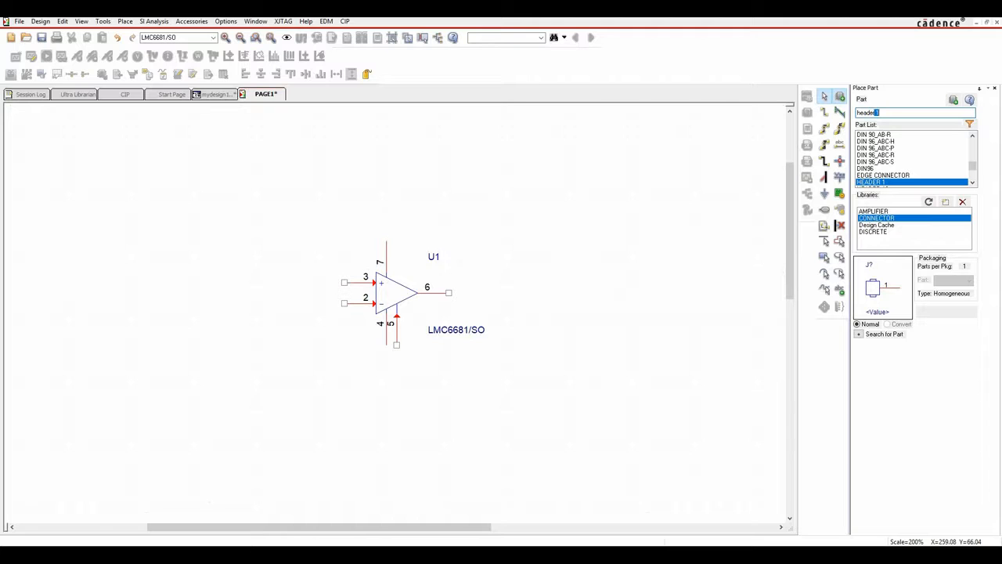
click(972, 185)
click(972, 185)
click(972, 185)
click(972, 184)
click(972, 185)
click(972, 185)
click(972, 185)
drag(972, 167, 972, 171)
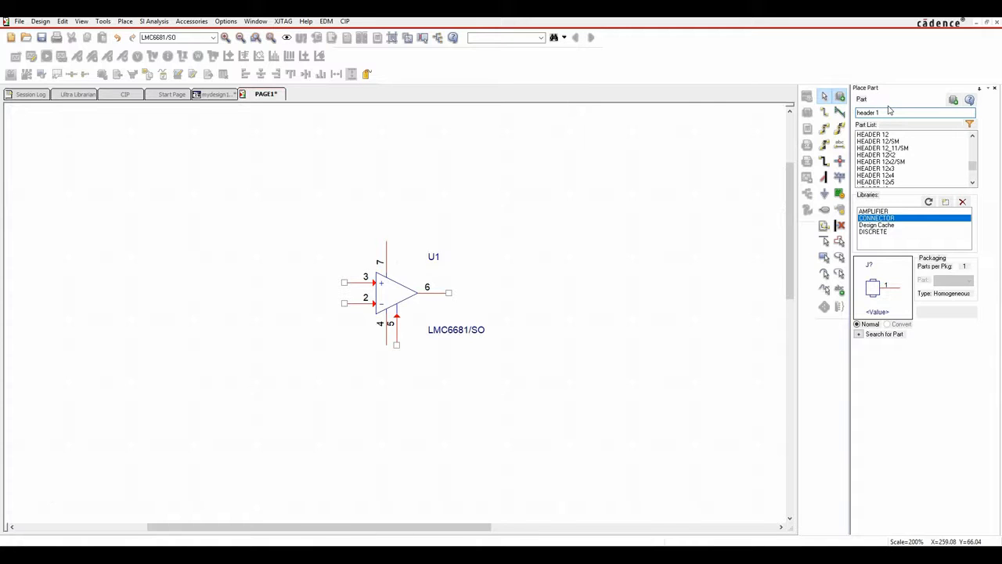
key(BackSpace)
text(6)
key(Return)
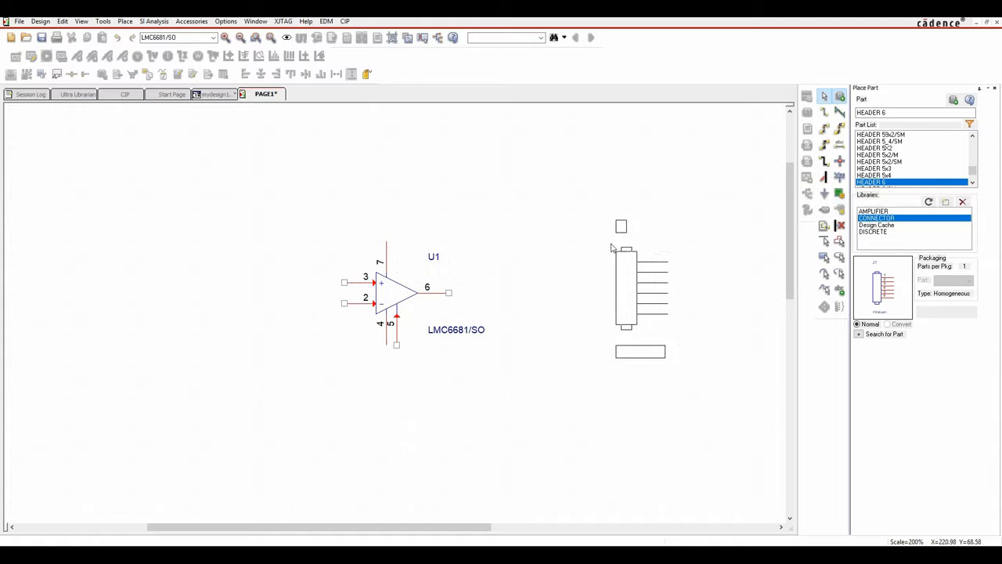
Mirror the header horizontally and place it as J1 right of the op-amp.
right_click(611, 244)
click(651, 260)
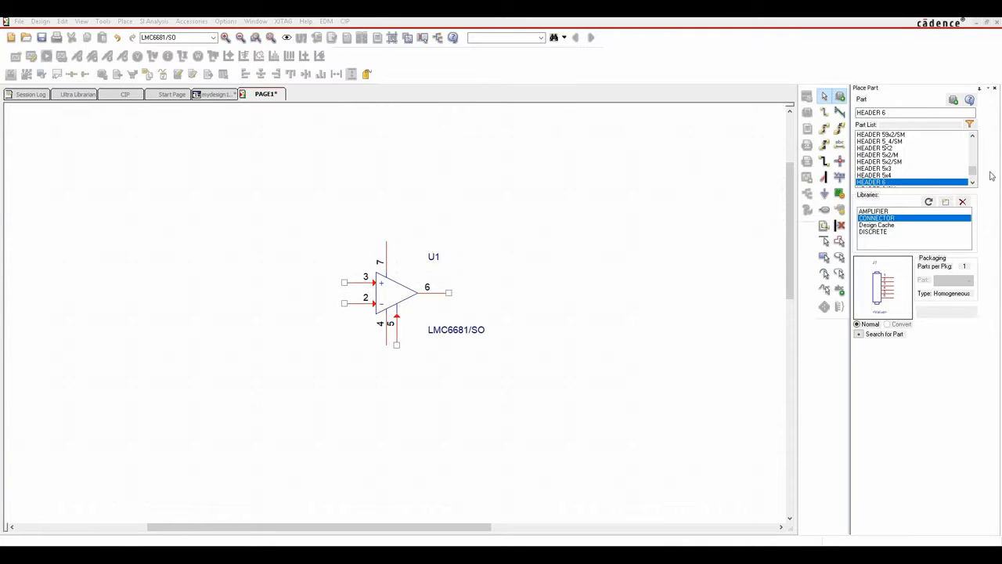
click(874, 184)
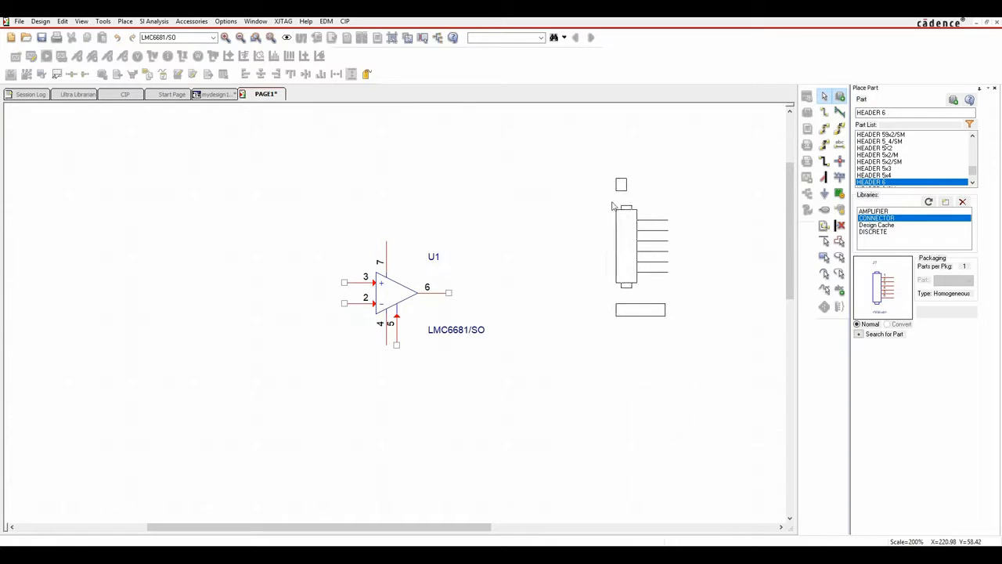
right_click(603, 216)
click(638, 232)
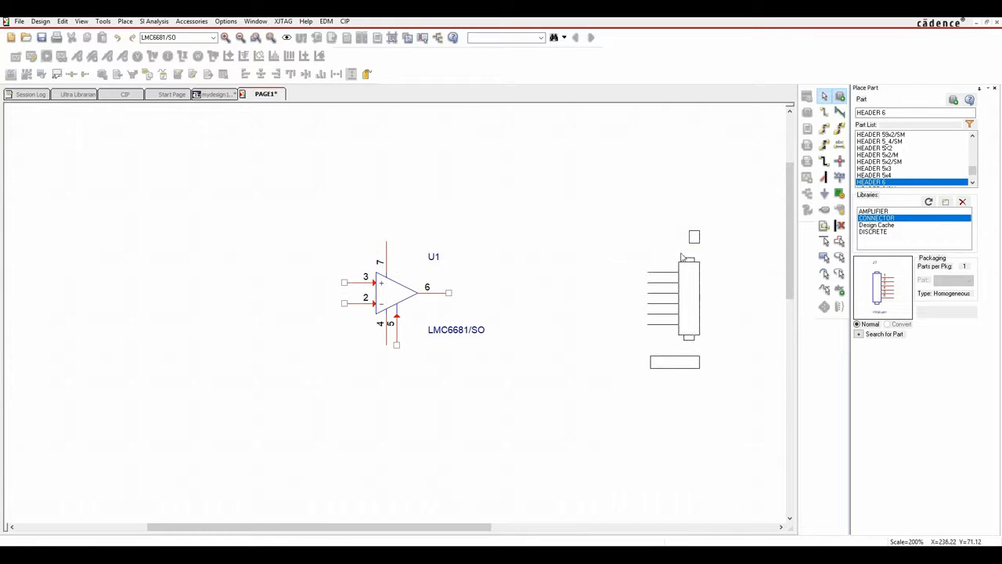
click(689, 238)
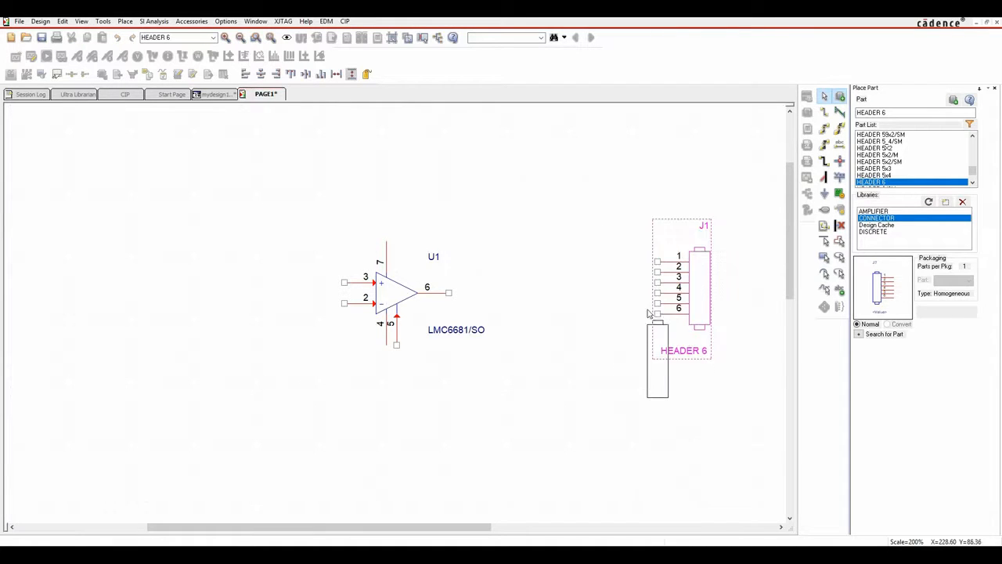
key(Escape)
click(570, 244)
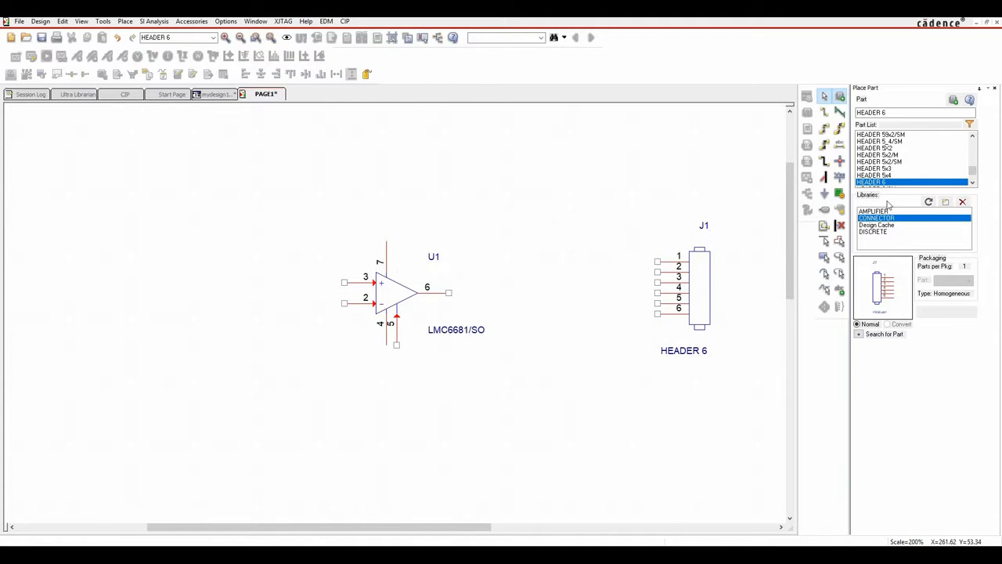
Place a rotated capacitor C1 from the DISCRETE library above the op-amp.
click(875, 232)
click(884, 113)
text(c)
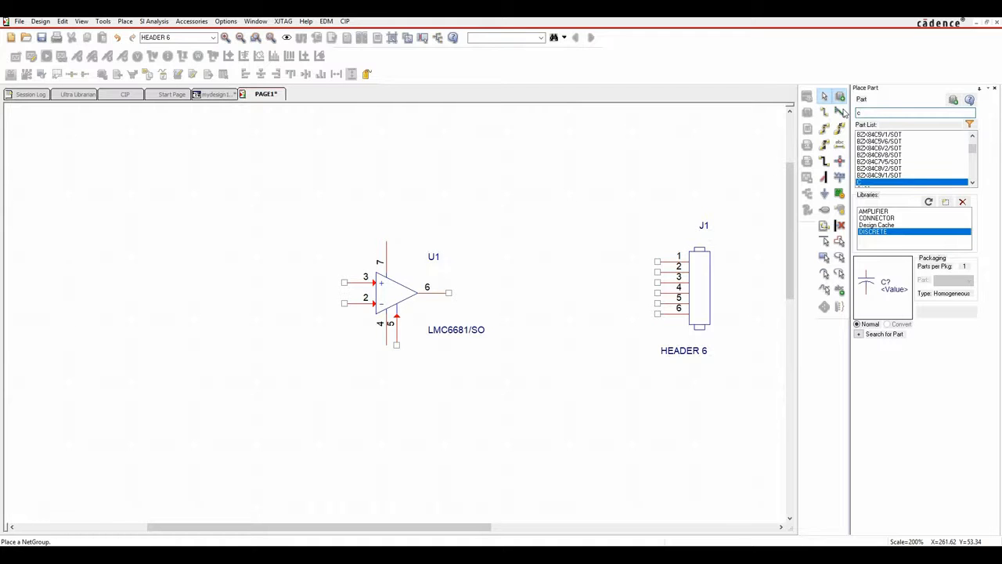
double_click(862, 183)
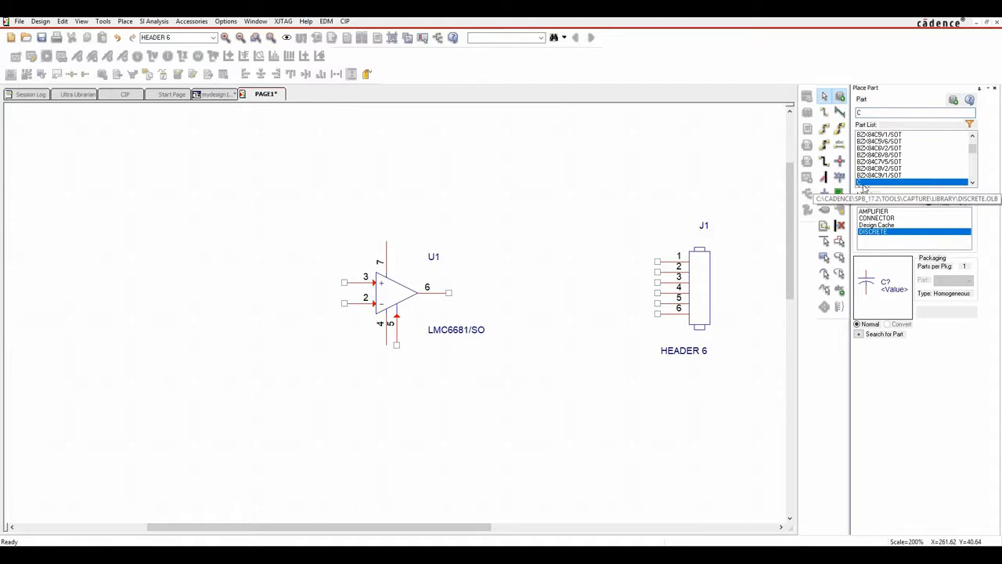
key(r)
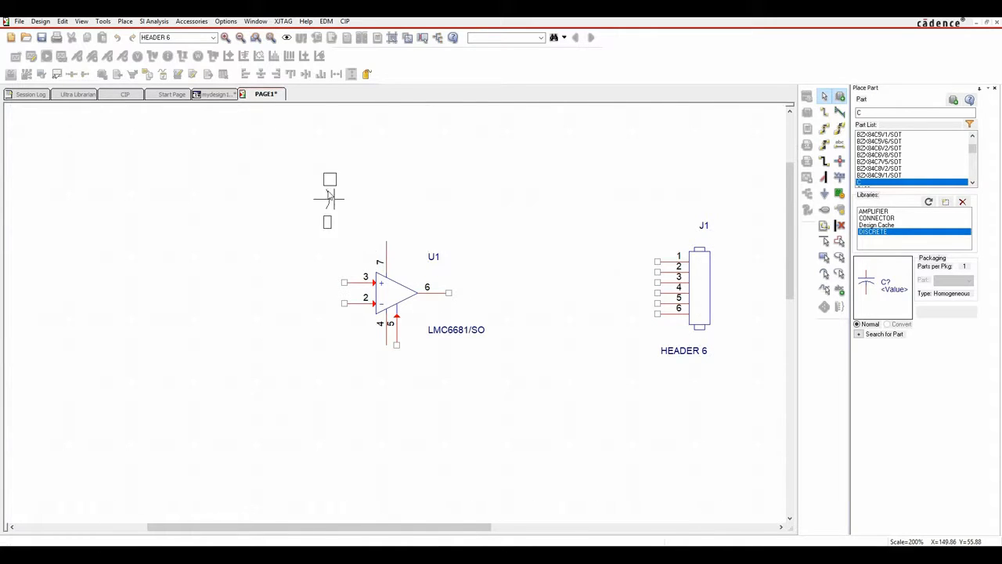
key(Escape)
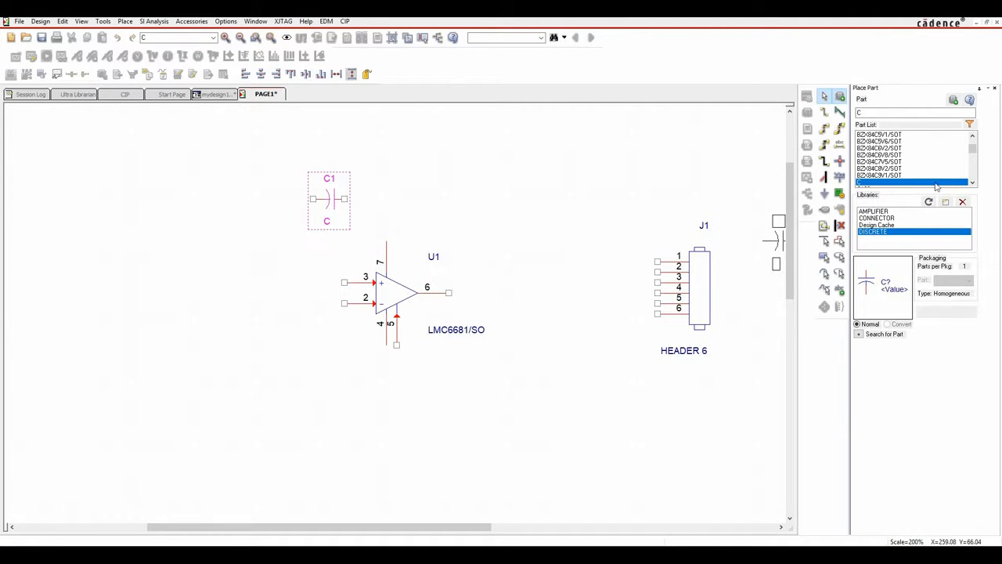
Place horizontal resistors R1, R2 and R3 on U1 pins 3, 2 and 6.
key(BackSpace)
text(r)
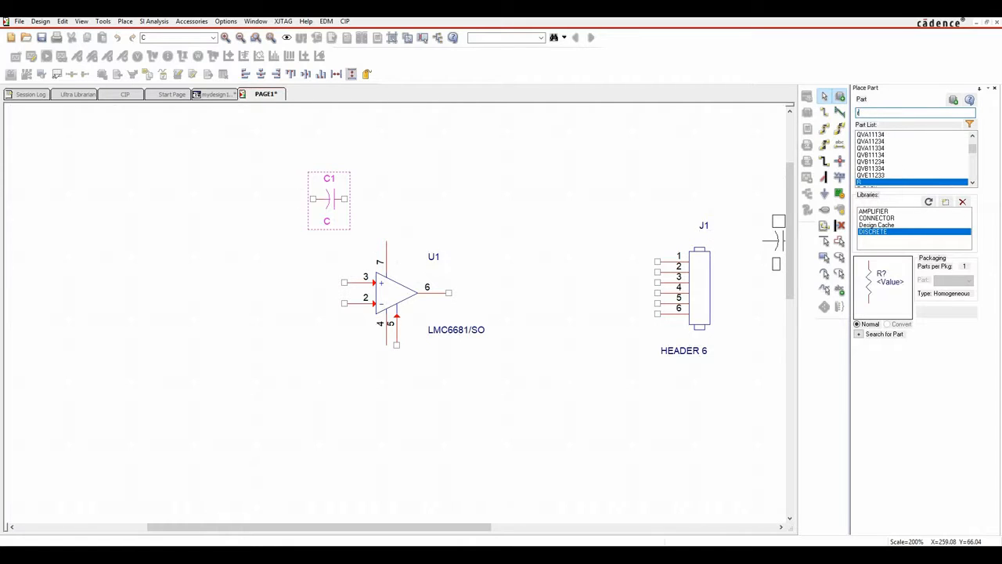
key(Return)
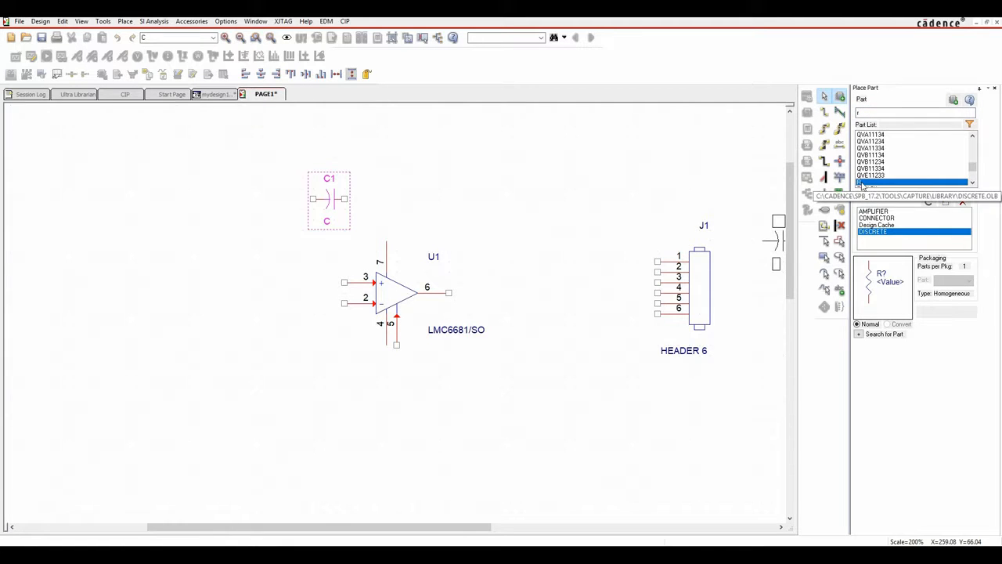
key(r)
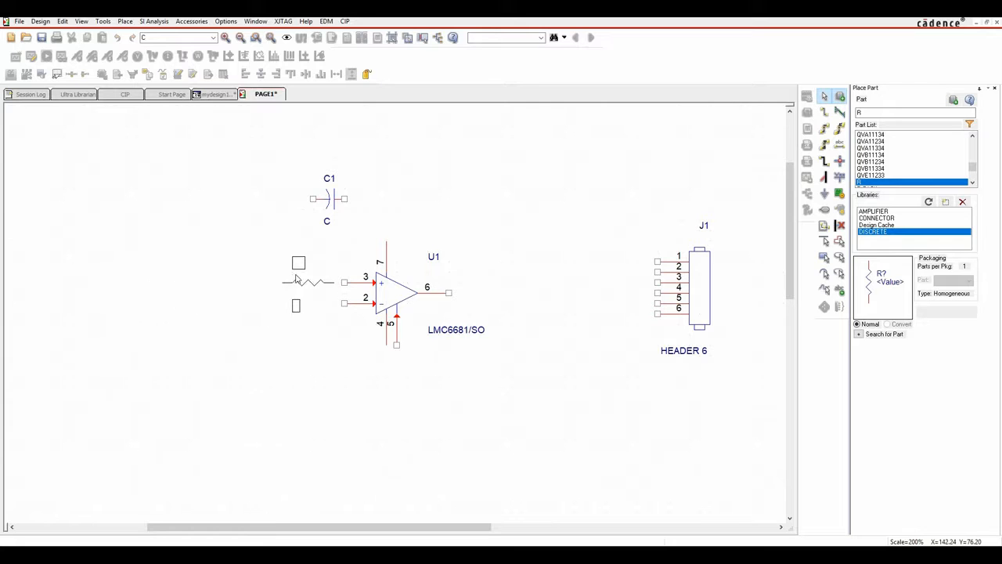
click(307, 279)
click(303, 295)
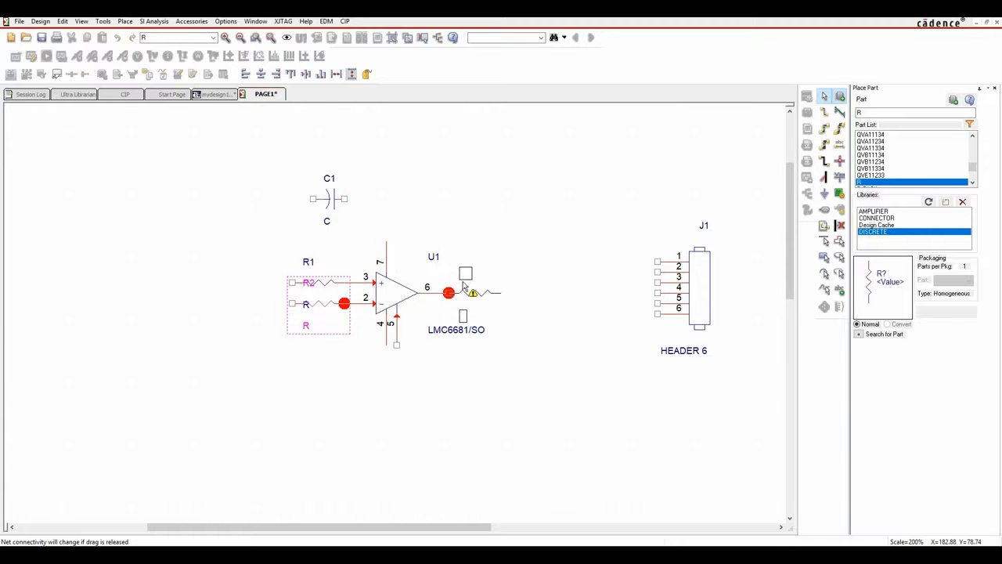
click(464, 287)
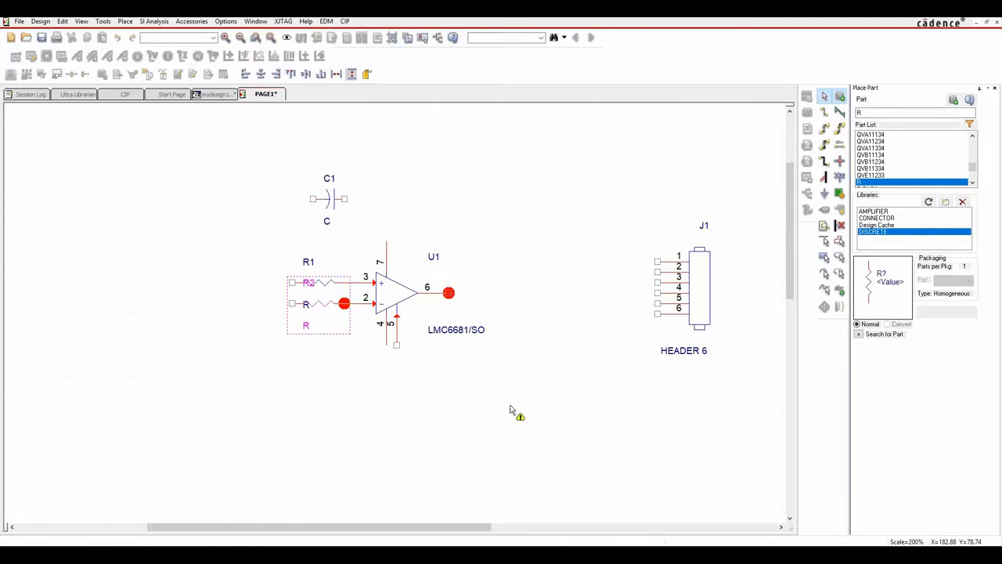
key(Escape)
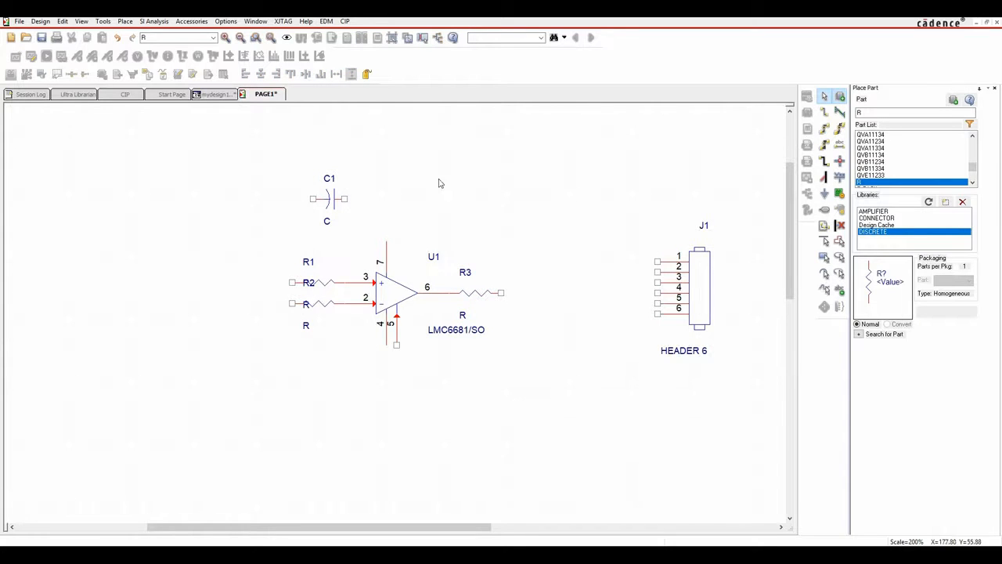
Slide R3 right and R1, R2 left along their wires to space them out.
drag(483, 293, 551, 298)
click(592, 373)
drag(329, 308, 256, 307)
drag(313, 284, 167, 283)
drag(249, 307, 280, 305)
drag(181, 294, 213, 290)
click(201, 380)
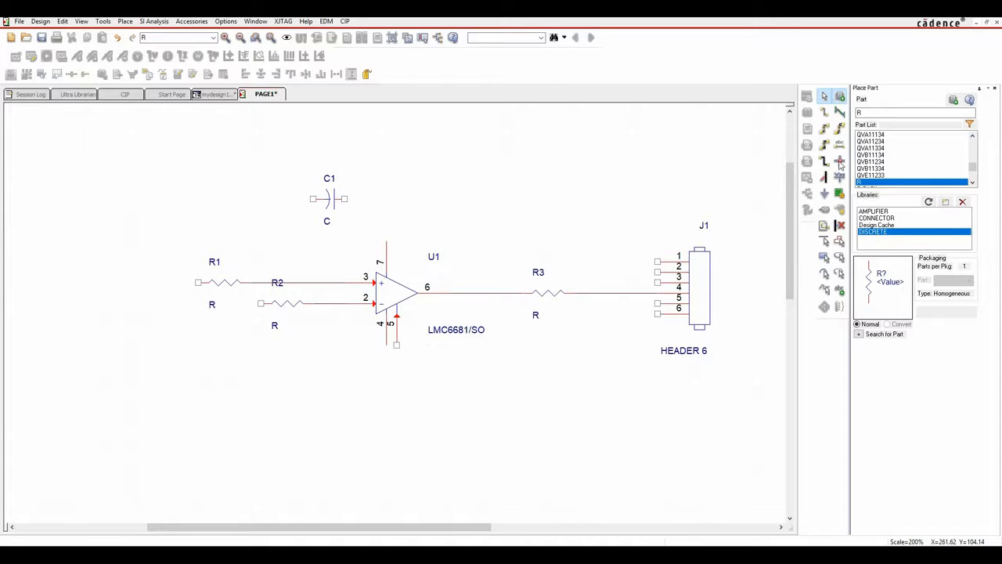
click(840, 177)
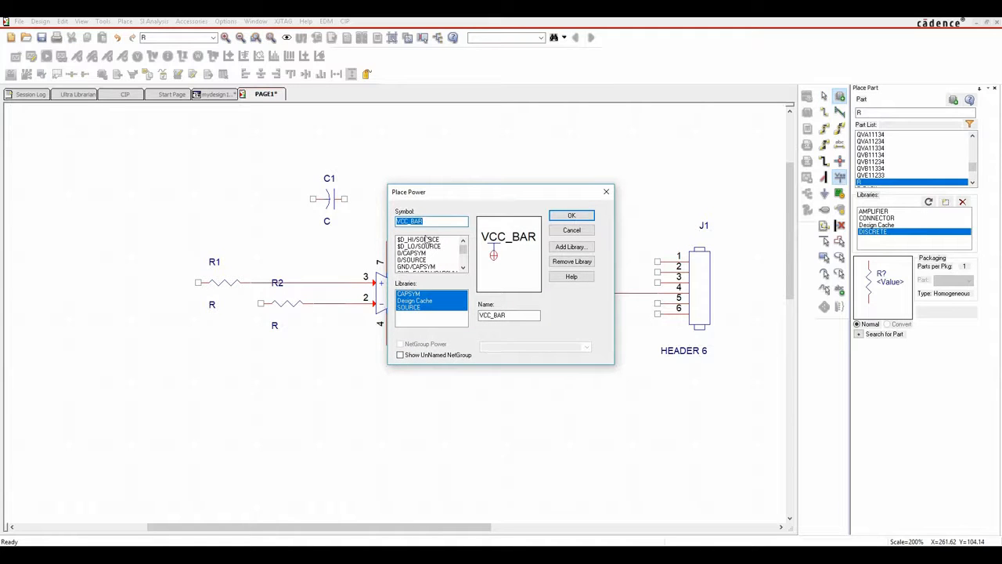
Attach VCC symbols to U1 pin 7 and J1 pin 1, raised above each part.
click(525, 318)
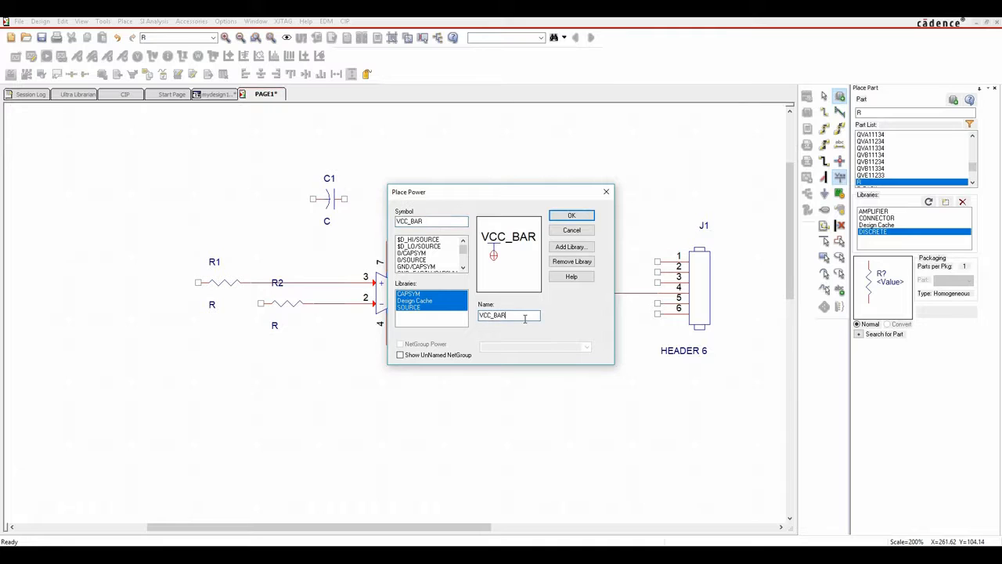
click(579, 216)
click(386, 240)
click(657, 259)
key(Escape)
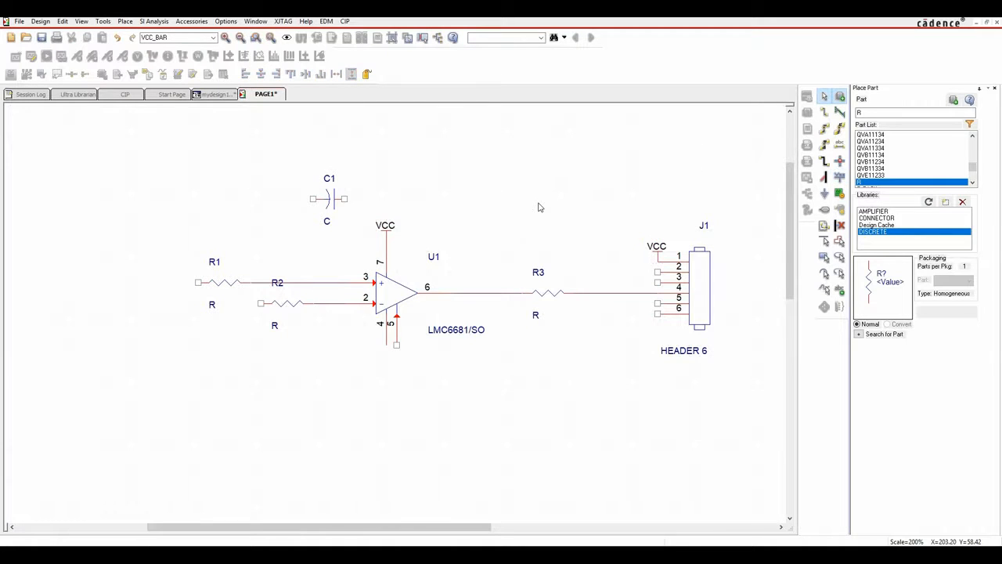
drag(389, 242, 389, 170)
drag(659, 257, 637, 190)
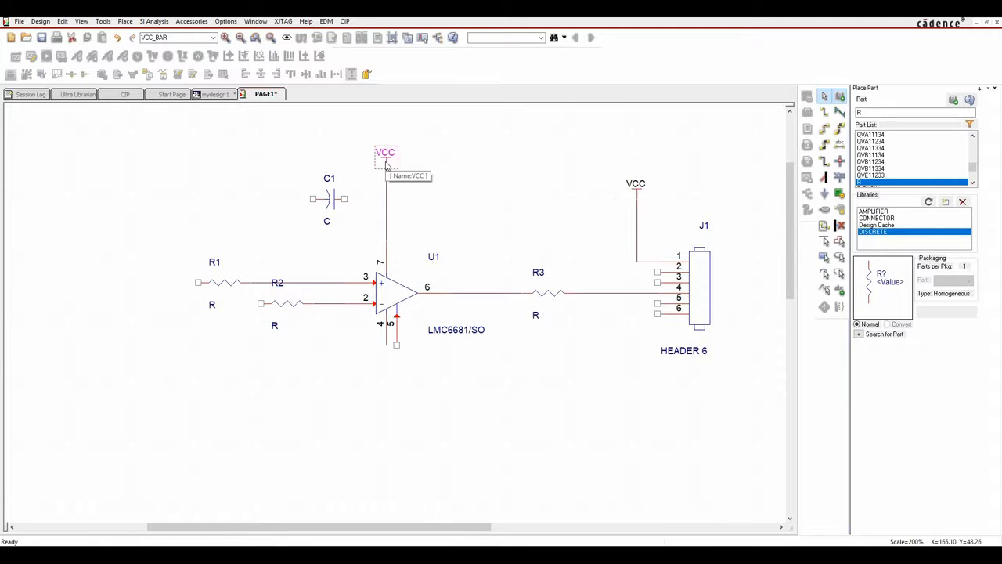
Paste a copy of VCC, flip it, rename it -5V, and move it onto J1 pin 6.
key(ctrl+v)
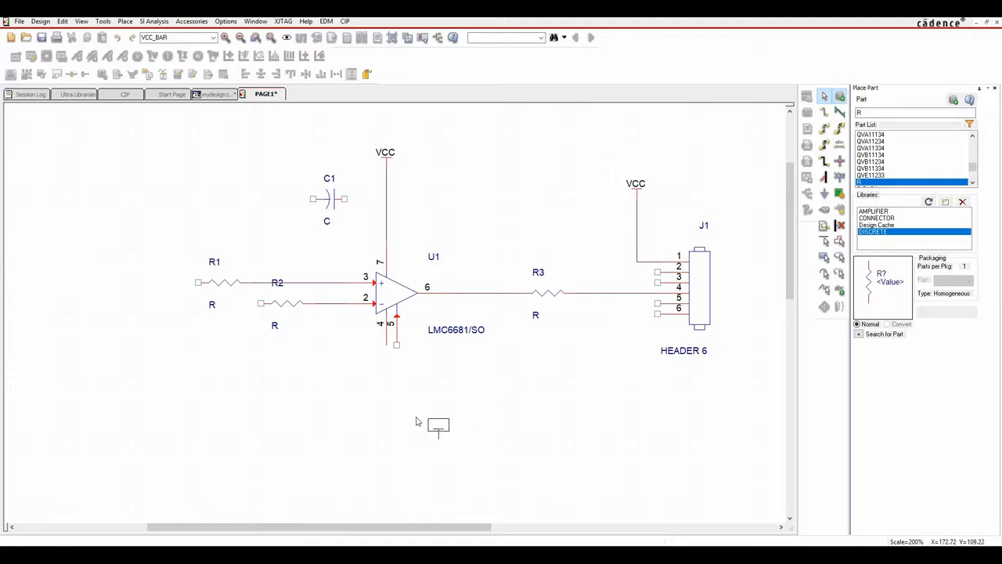
click(417, 397)
key(r)
key(r)
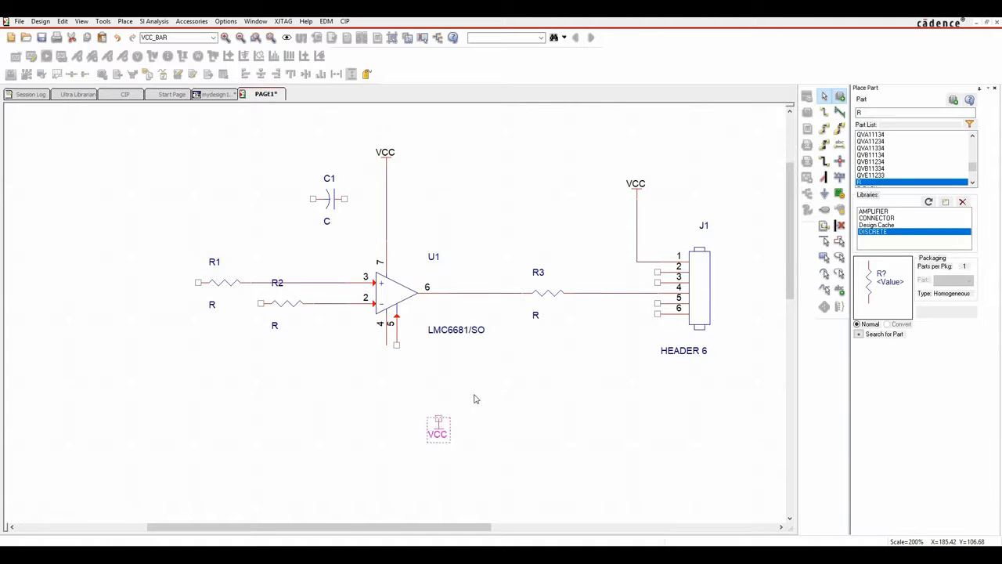
double_click(443, 435)
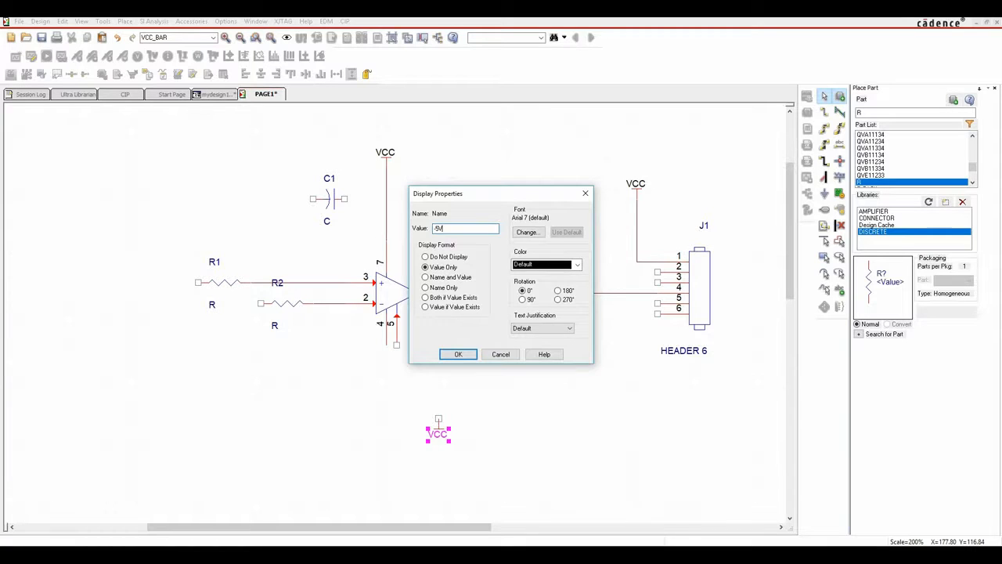
key(Return)
click(505, 433)
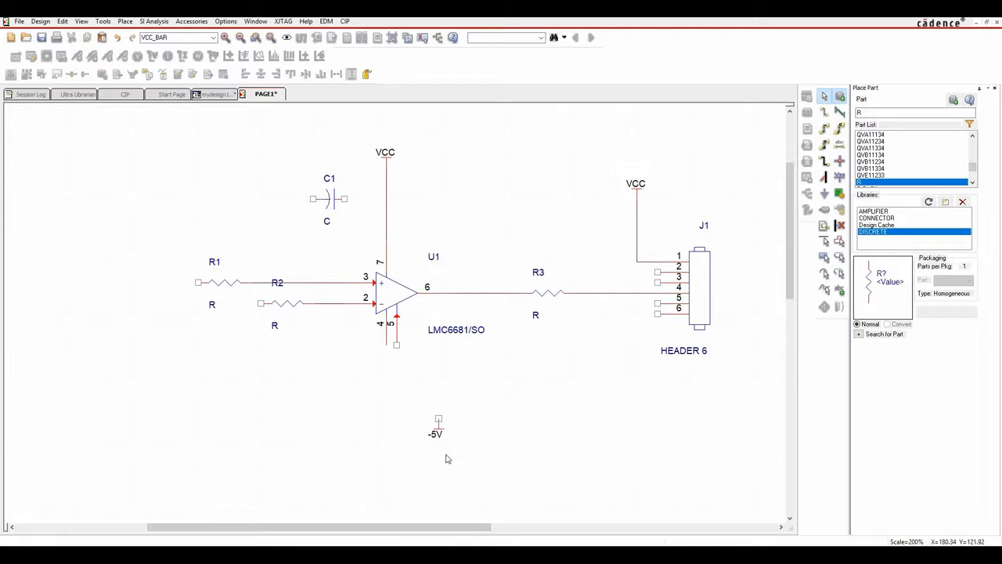
drag(438, 424, 657, 310)
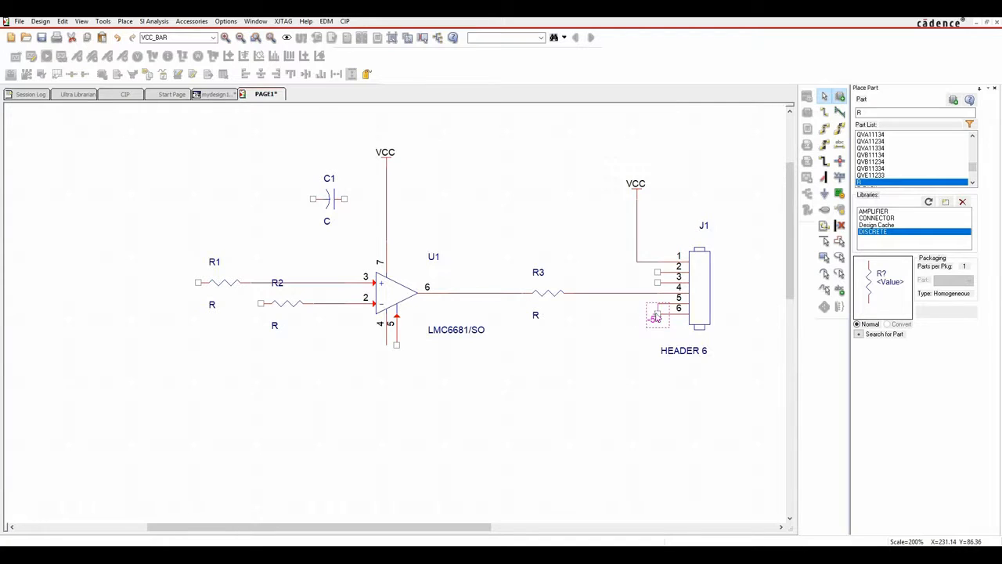
Add a second -5V symbol on U1 pin 4, and position both below their pins.
key(ctrl+c)
key(ctrl+v)
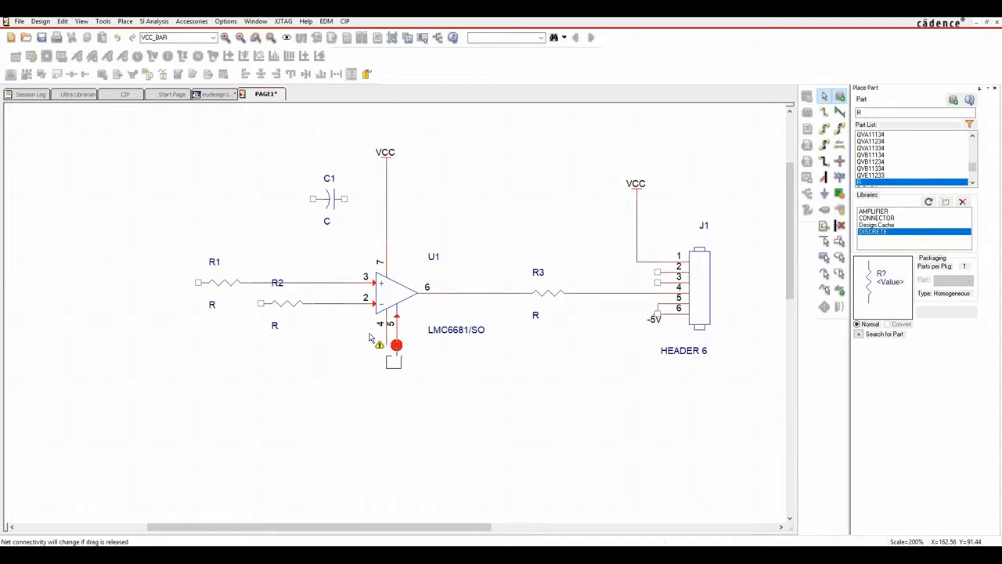
click(364, 338)
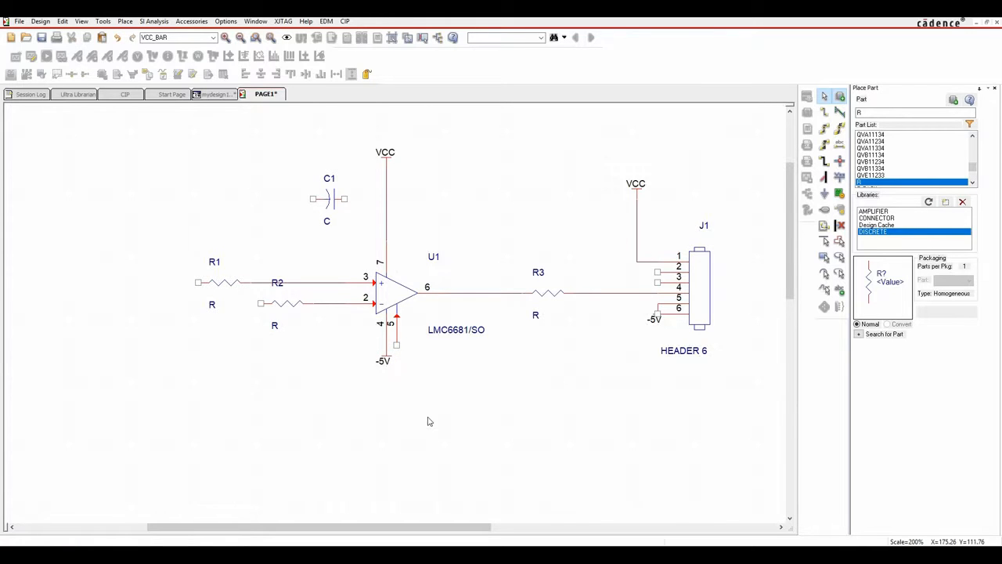
drag(658, 316, 636, 334)
click(576, 400)
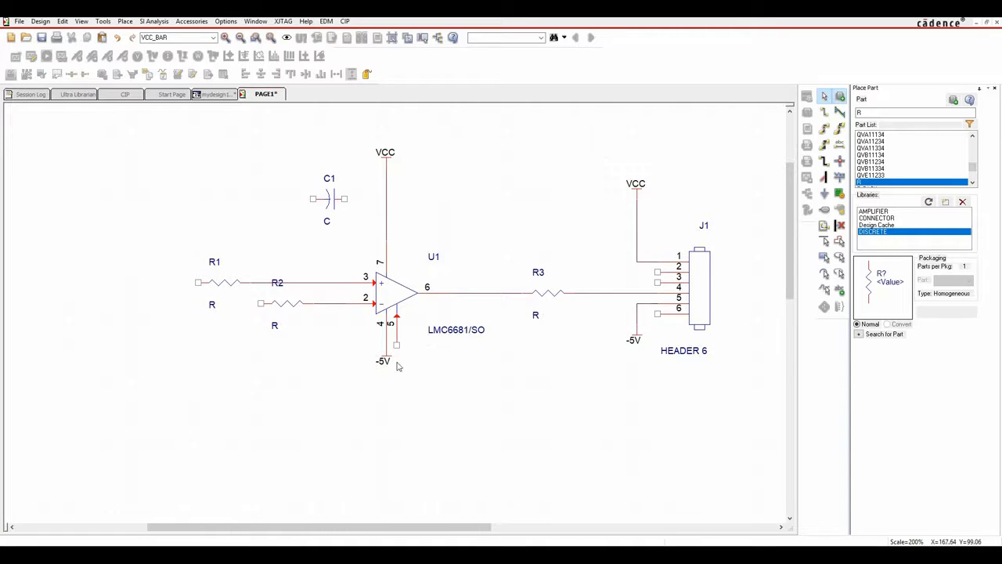
drag(389, 361, 365, 374)
Attach a GND ground symbol to U1 pin 5 and move it slightly lower.
click(825, 194)
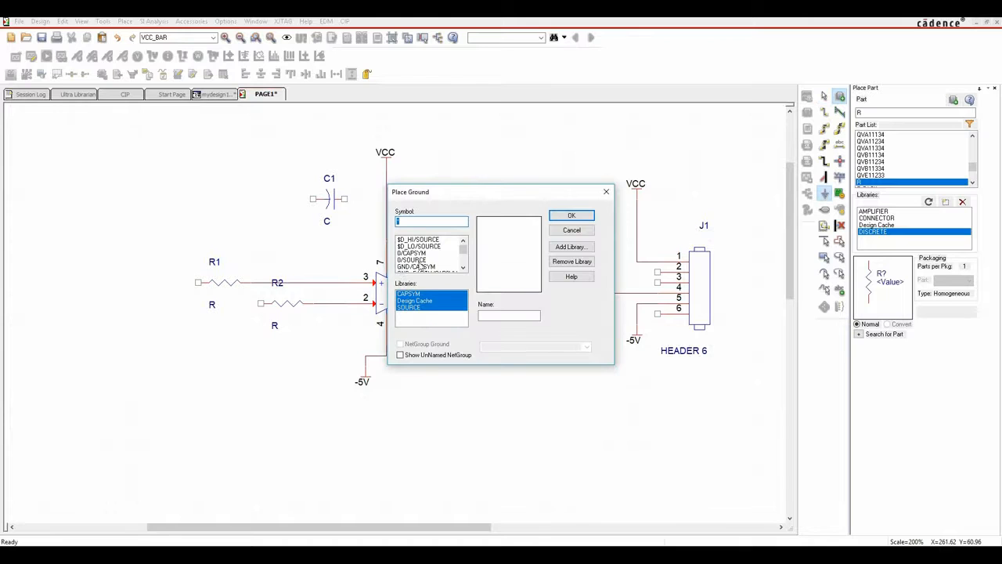
click(429, 267)
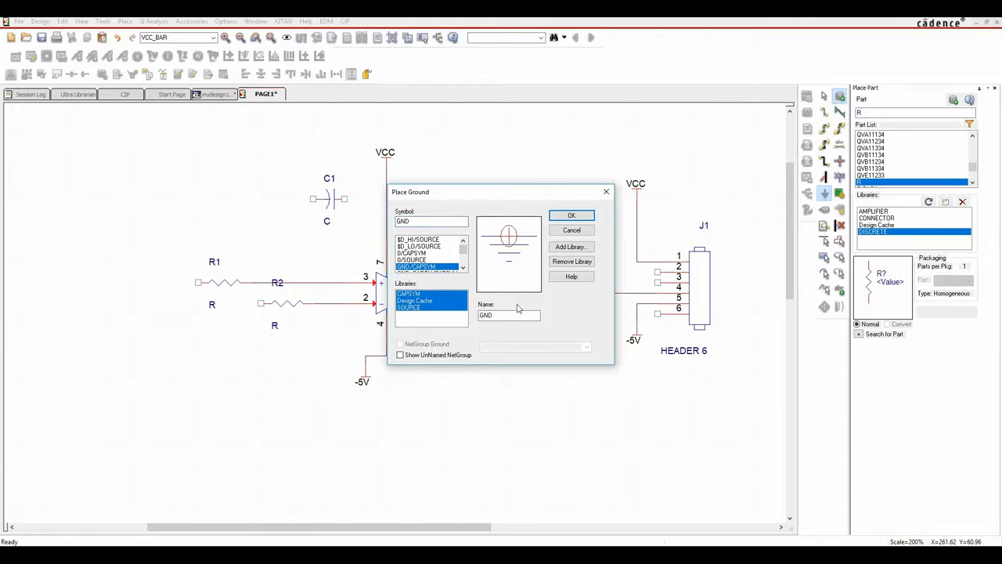
click(571, 215)
click(397, 359)
key(Escape)
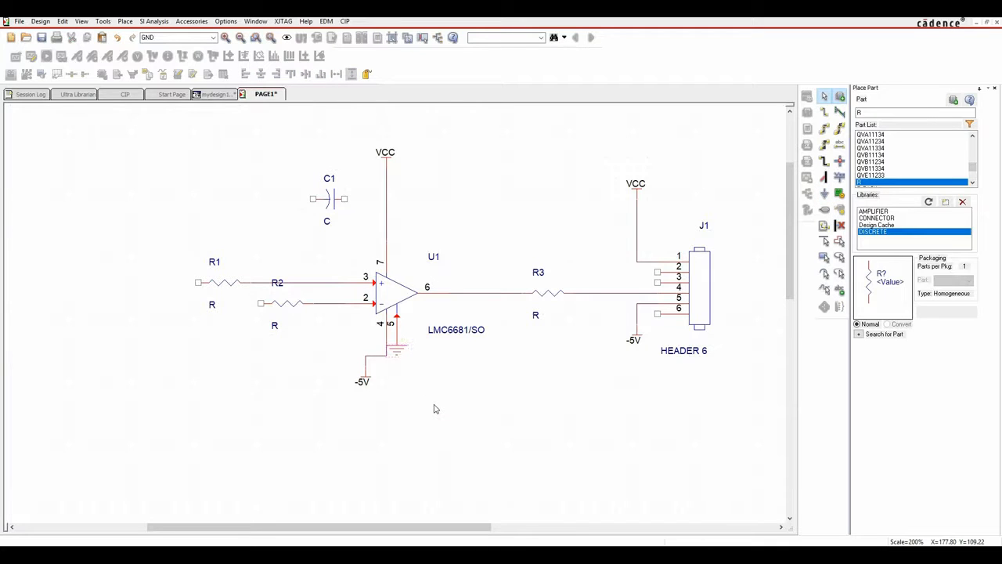
click(397, 352)
drag(397, 353, 397, 388)
Set the ground symbol's Name property to display Value Only, so GND shows at U1 pin 5.
double_click(397, 387)
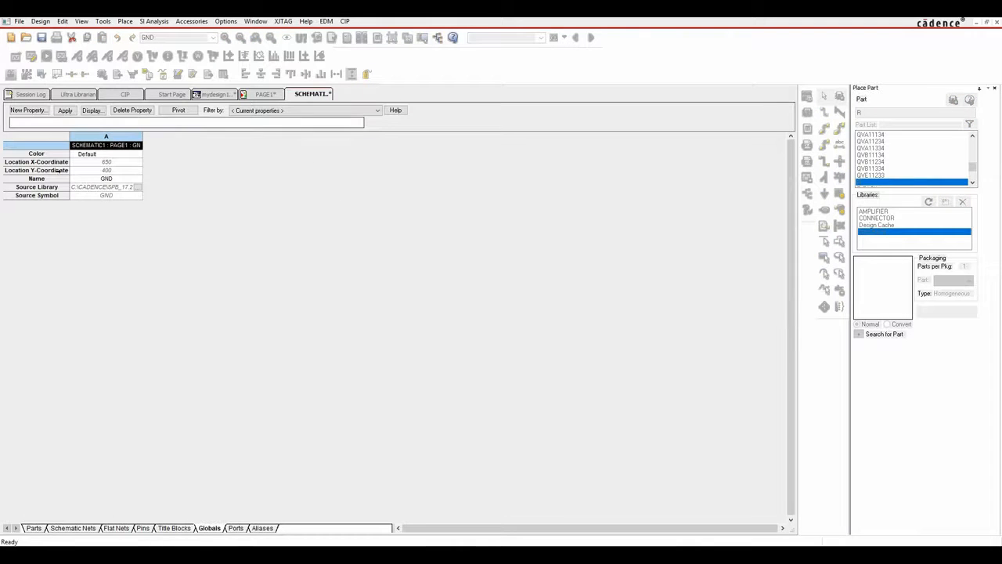
click(179, 111)
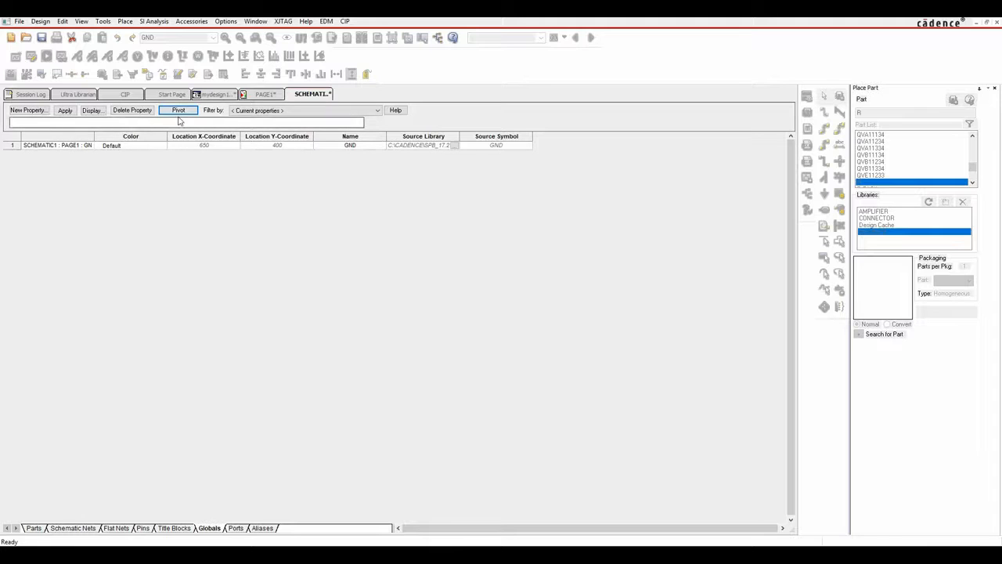
click(178, 112)
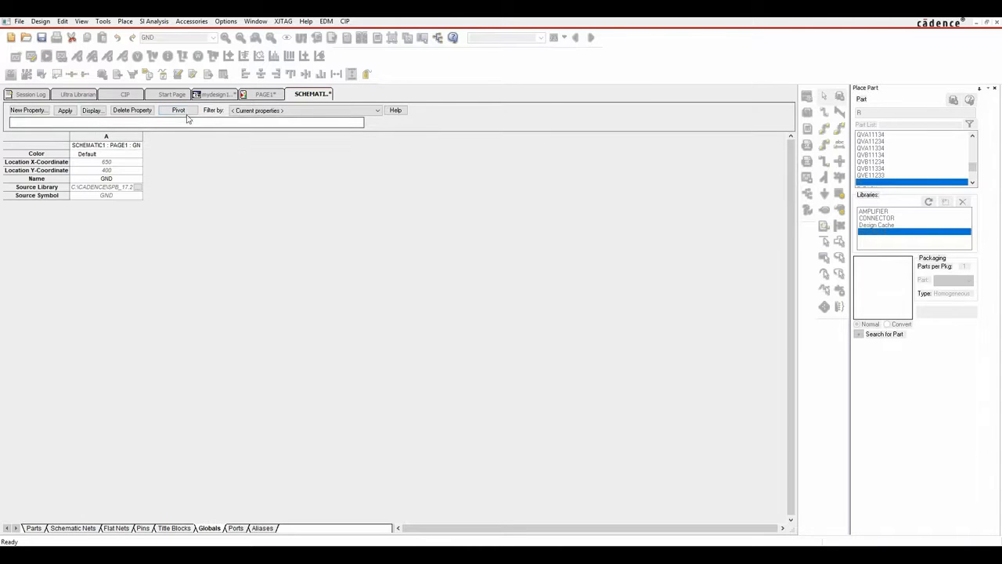
mouse_move(59, 180)
mouse_down()
mouse_move(51, 194)
mouse_move(51, 182)
mouse_up()
right_click(52, 182)
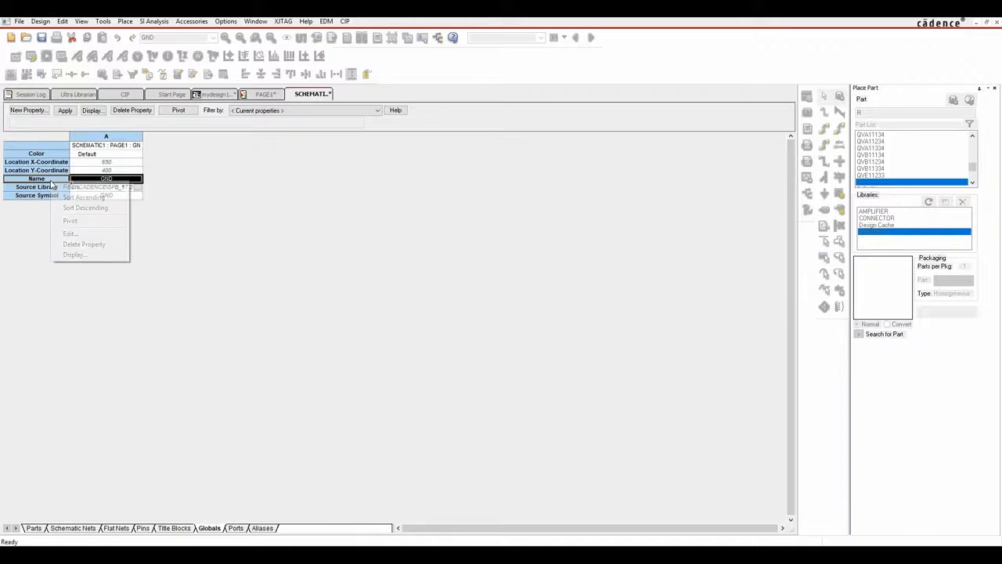
click(75, 255)
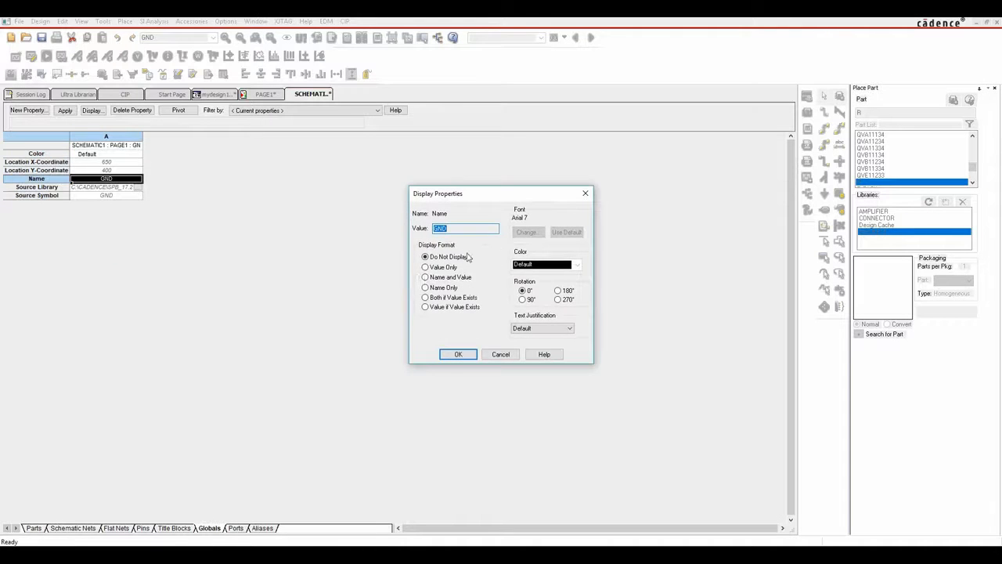
click(428, 268)
click(458, 354)
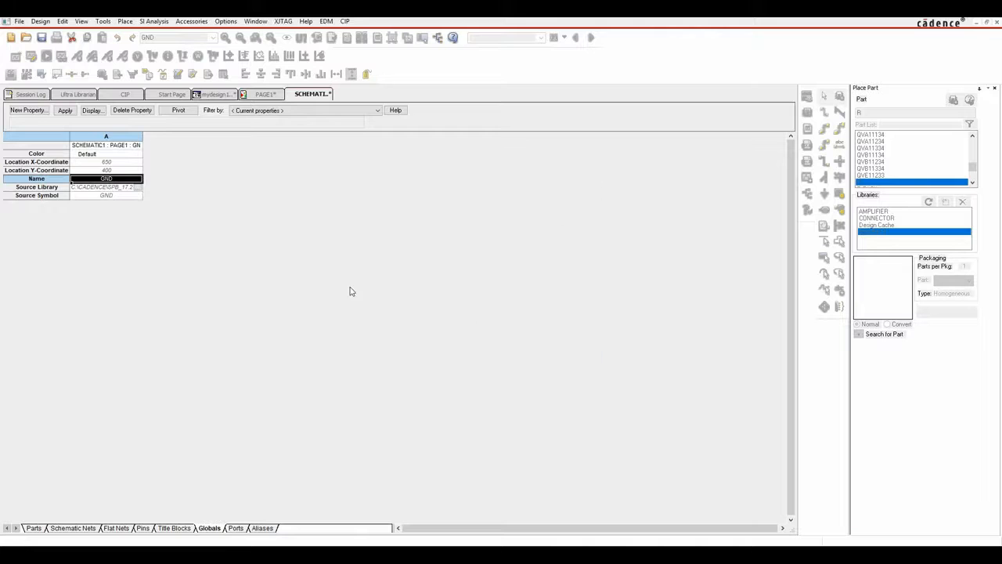
right_click(327, 94)
Copy the GND symbol under U1 and place a copy at J1 pin 6.
click(359, 154)
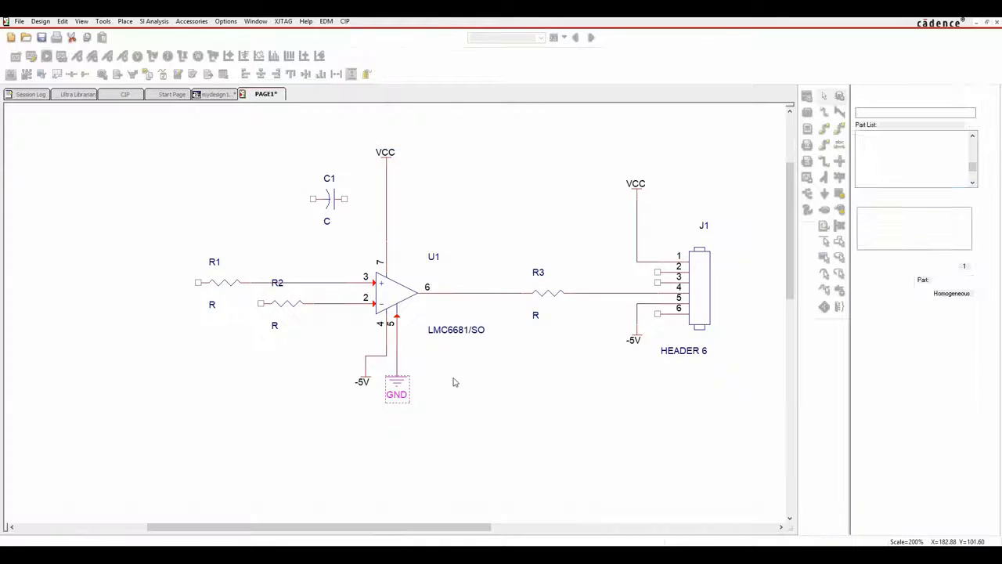
click(396, 391)
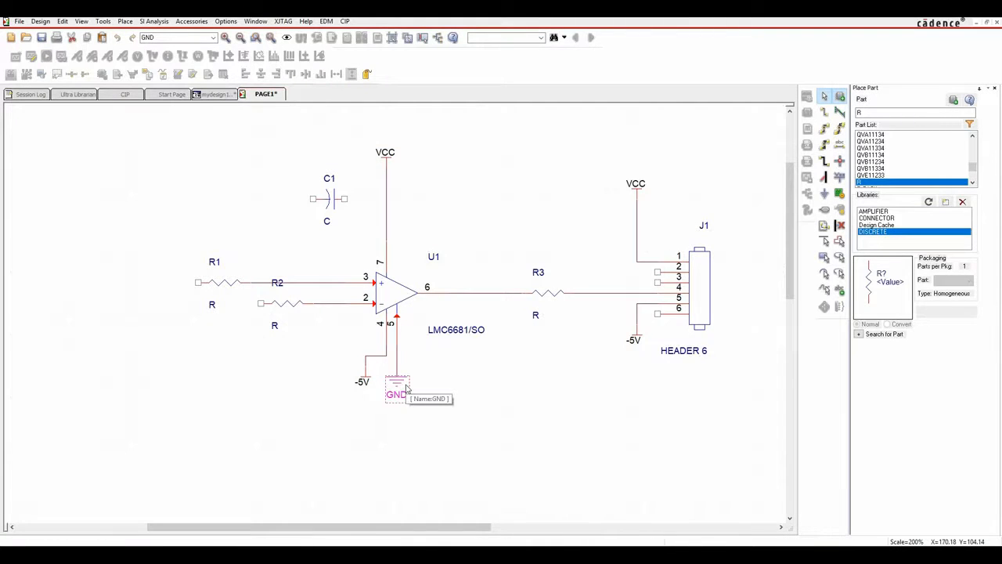
key(ctrl+c)
key(ctrl+v)
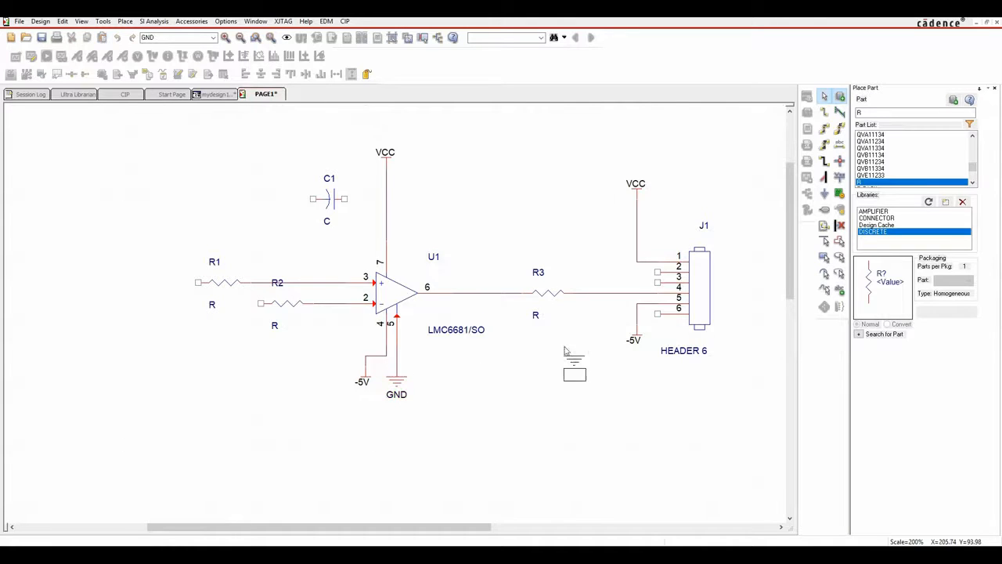
click(638, 305)
Place another GND copy at C1's left pin and move it down below the capacitor.
key(ctrl+v)
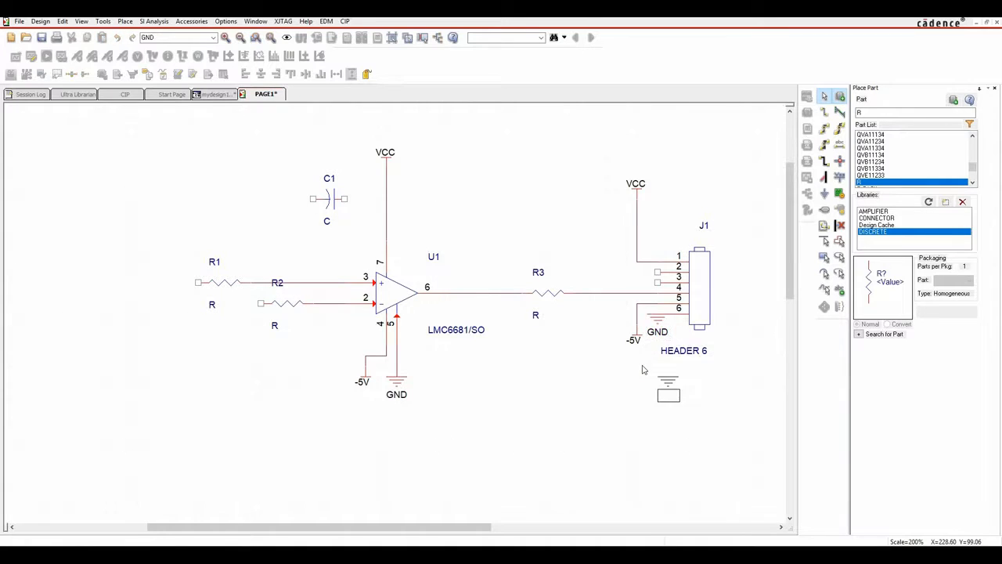
click(312, 200)
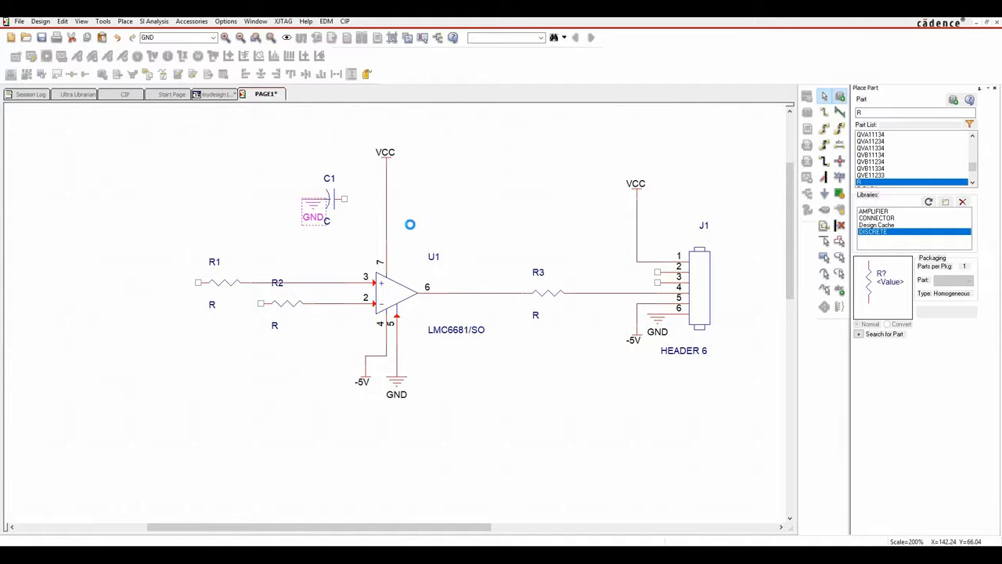
click(379, 227)
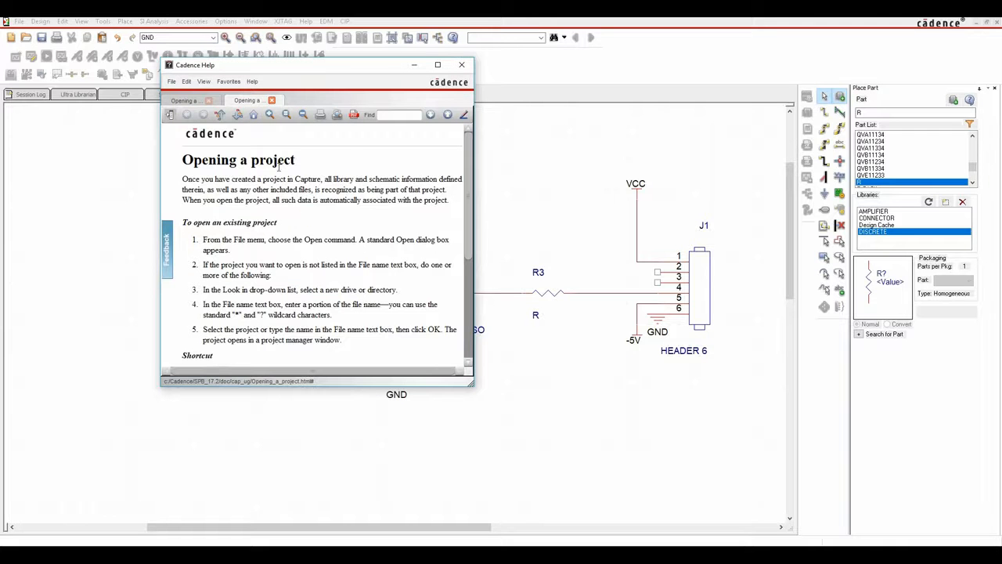
click(462, 65)
drag(312, 210, 292, 230)
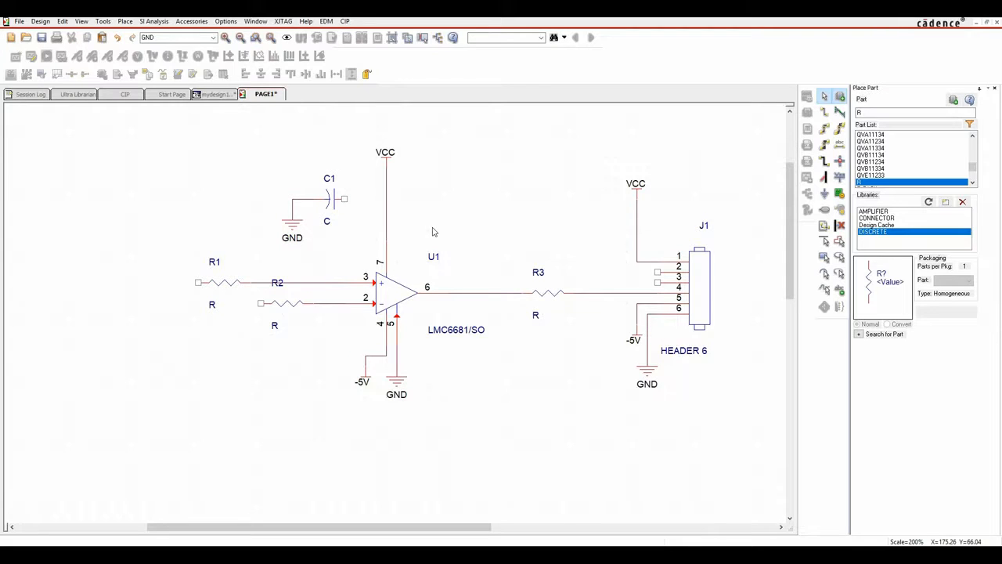
click(124, 21)
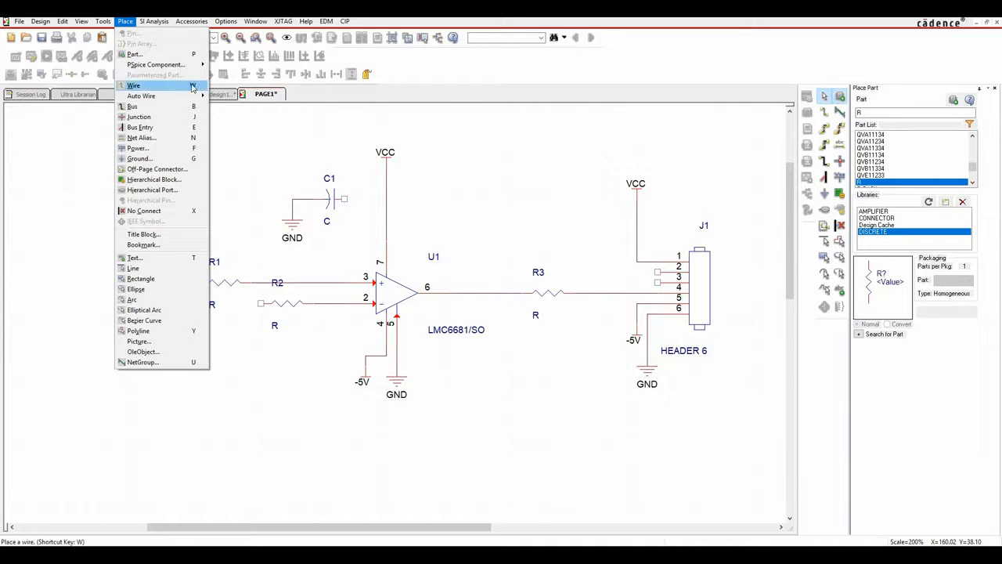
Wire C1's right pin to VCC and route R1's left pin over the top to J1 pin 3.
click(133, 85)
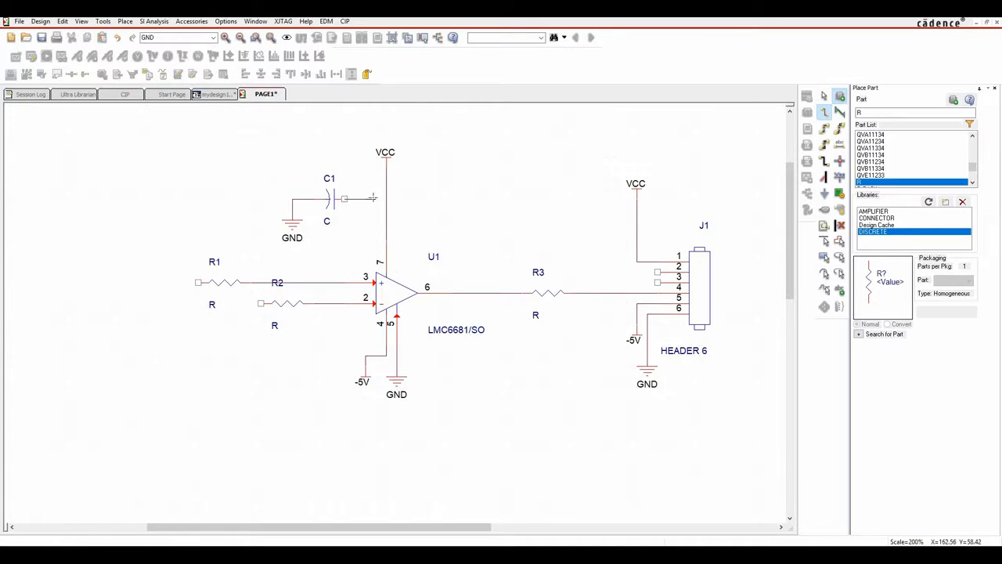
click(385, 199)
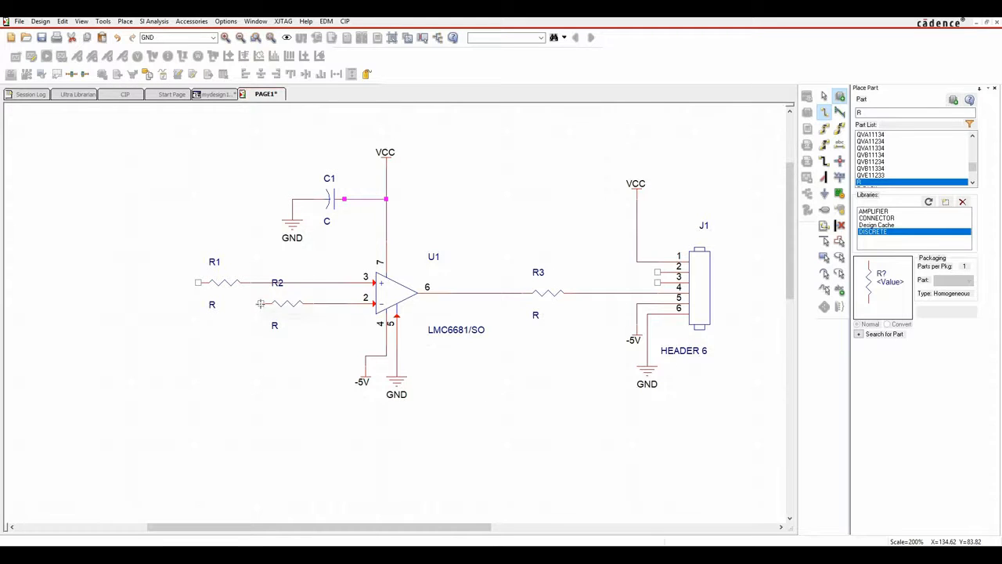
click(198, 281)
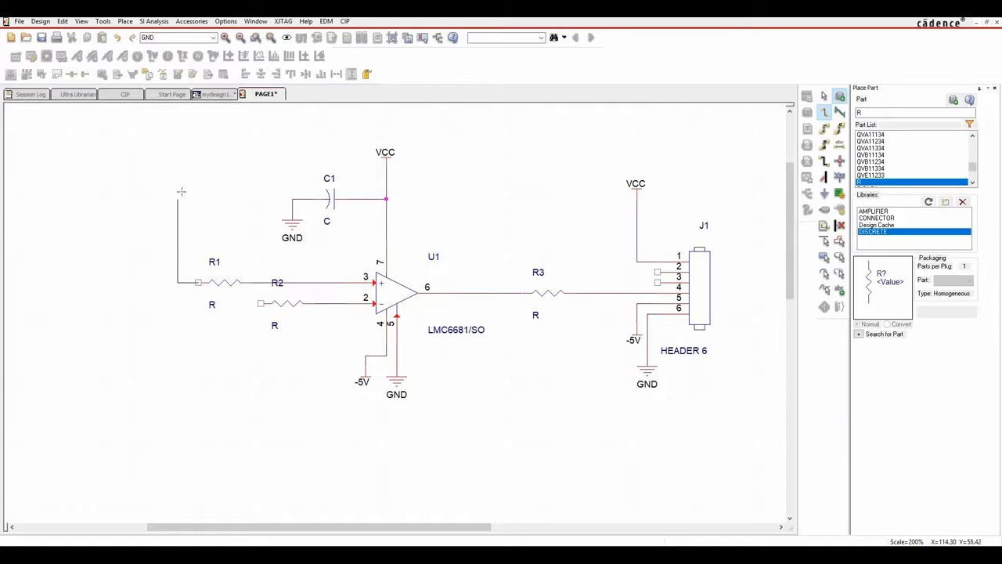
click(178, 136)
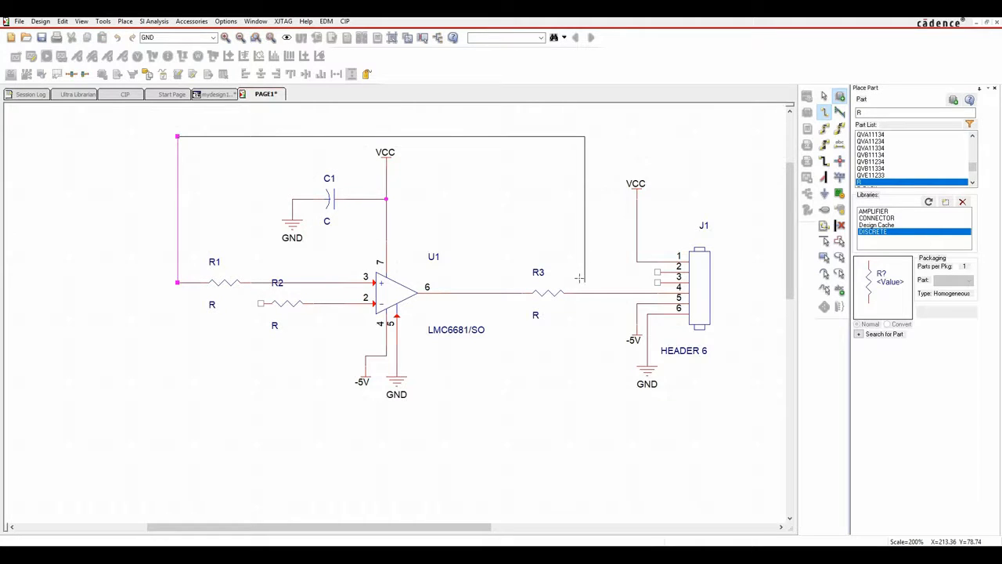
click(657, 282)
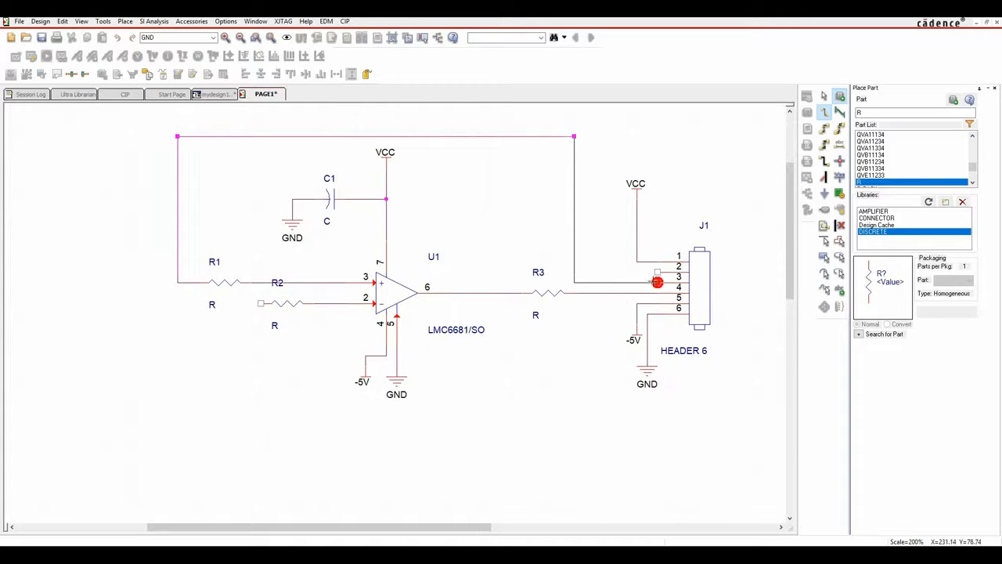
Route a wire from J1 pin 2 over the top and down to R2's left pin.
click(657, 271)
click(584, 126)
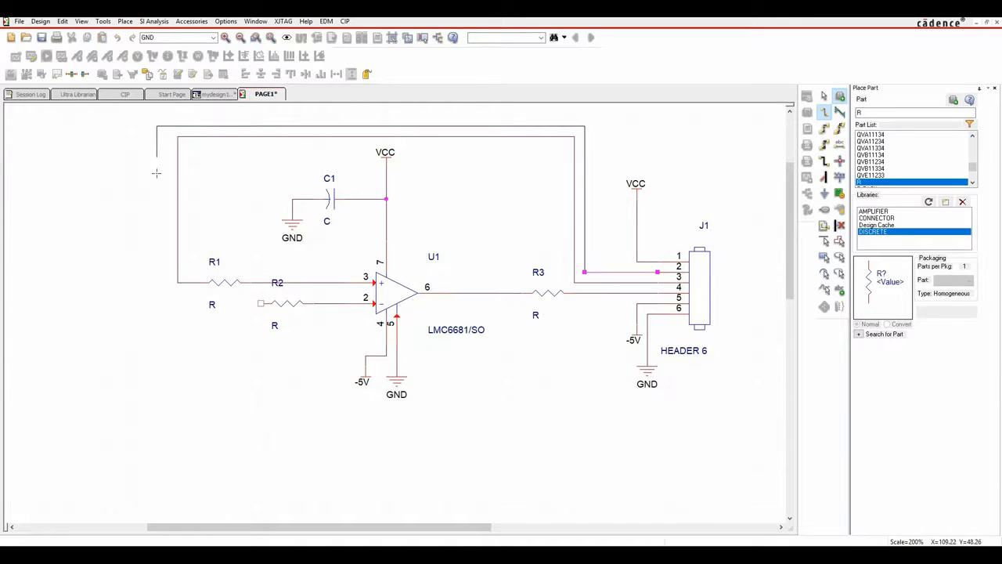
click(166, 303)
click(261, 303)
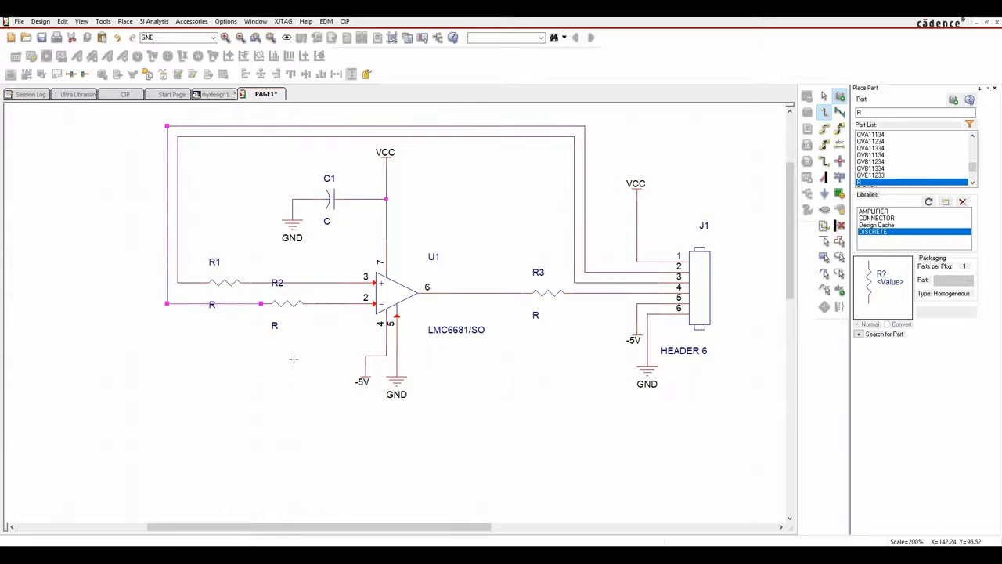
key(Escape)
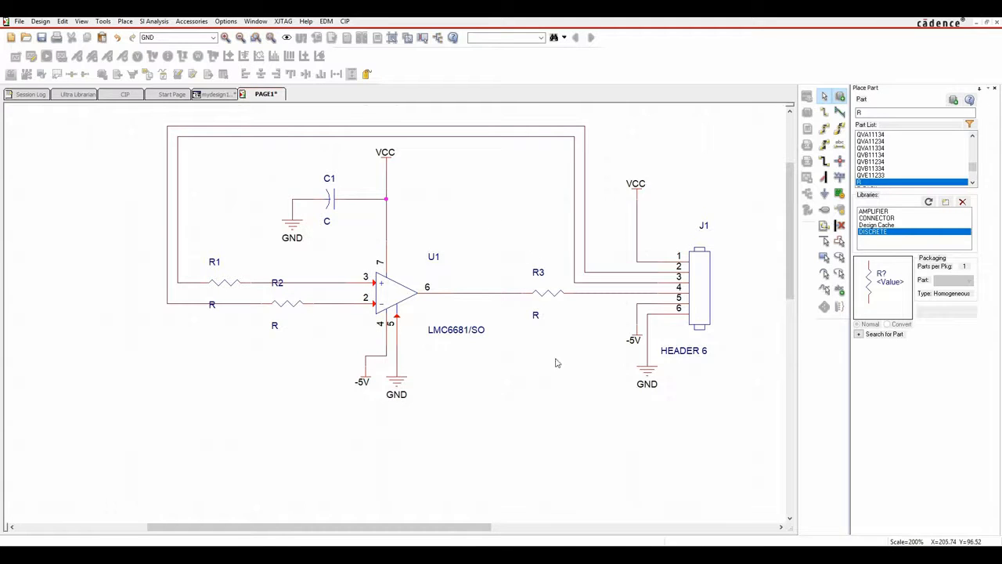
Add the net alias IN+ to the top feedback wire.
click(840, 145)
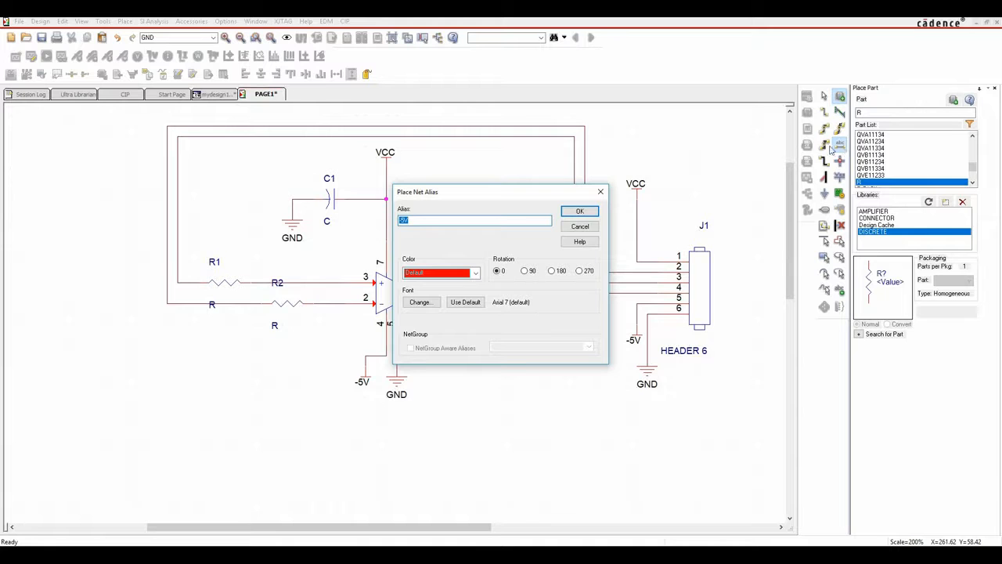
click(590, 225)
click(125, 21)
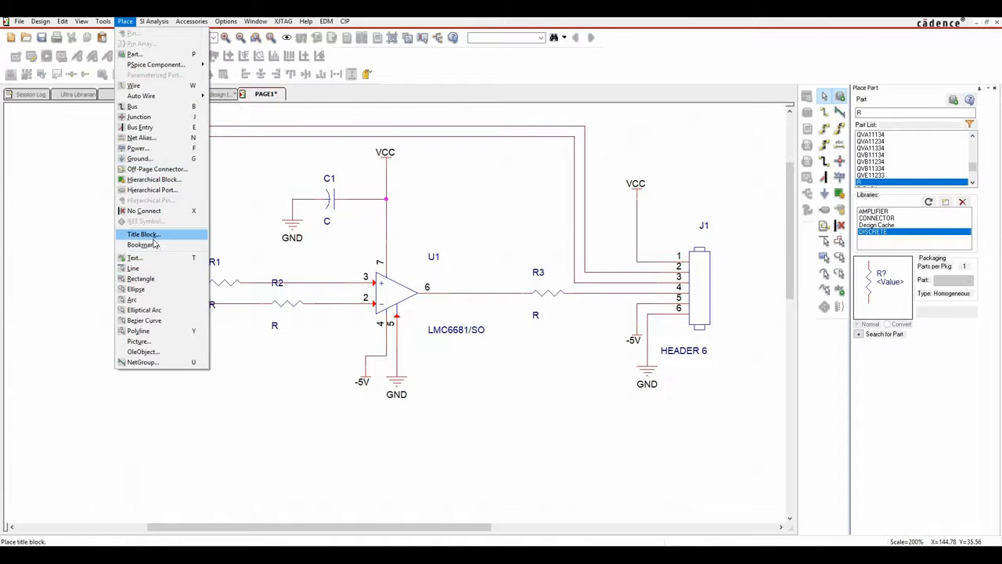
click(195, 140)
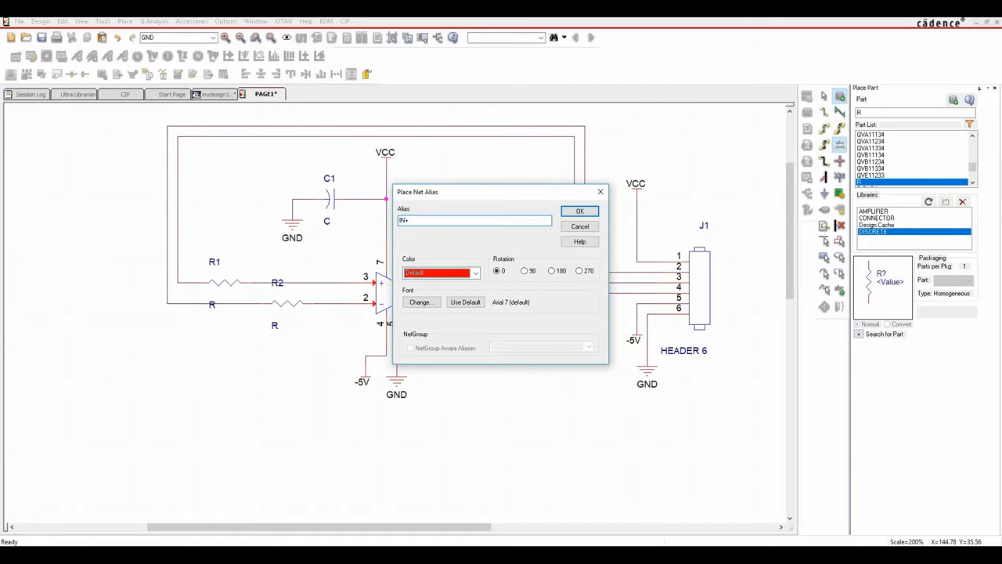
click(578, 211)
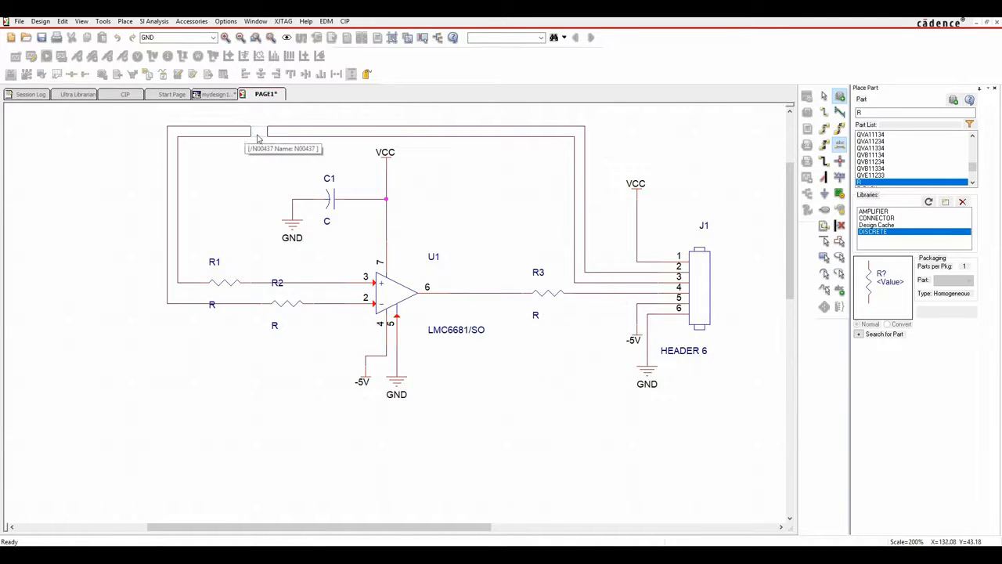
click(305, 139)
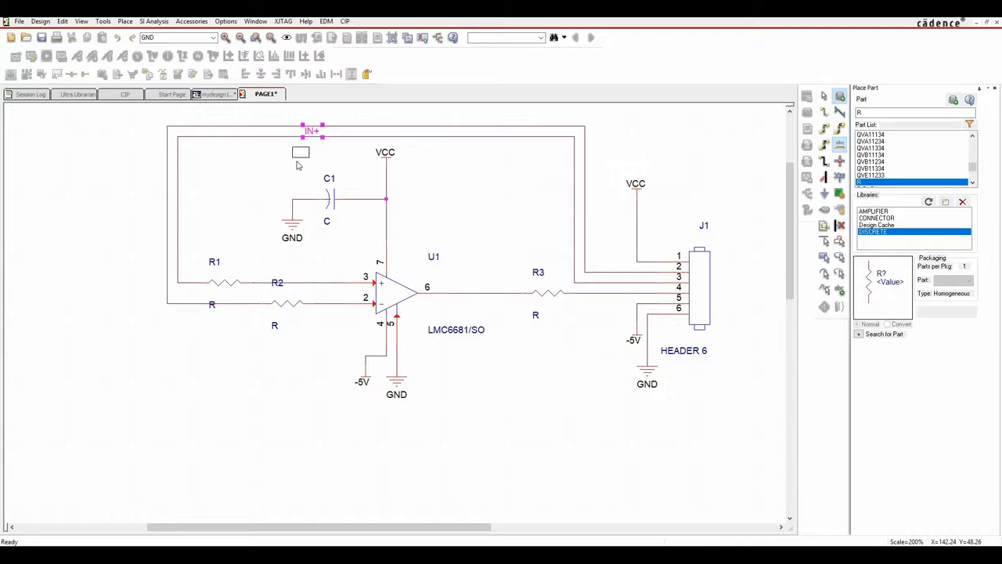
Label the outer top wire IN- and the wire at connector pin 4 OUT.
key(n)
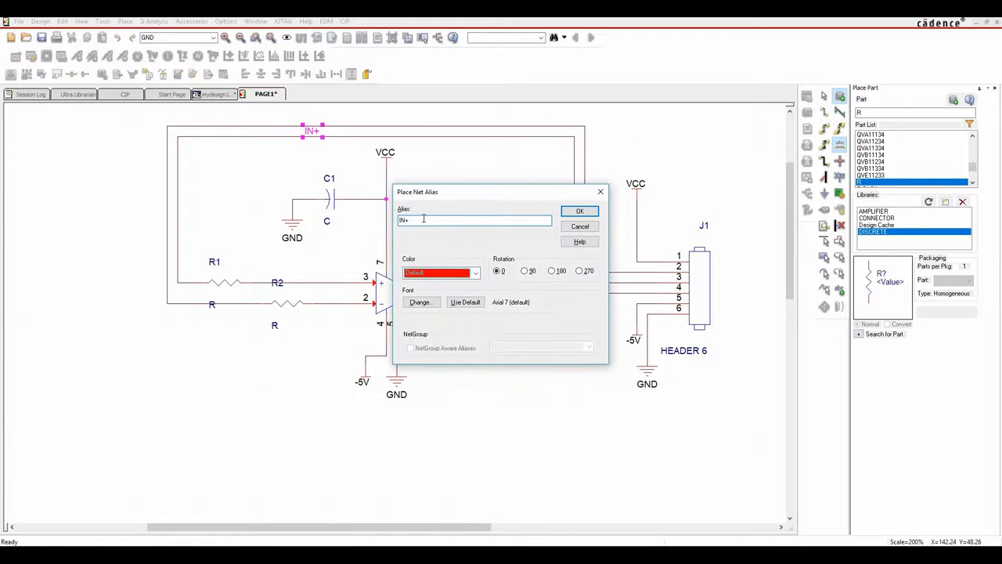
text(IN-)
click(576, 213)
click(311, 128)
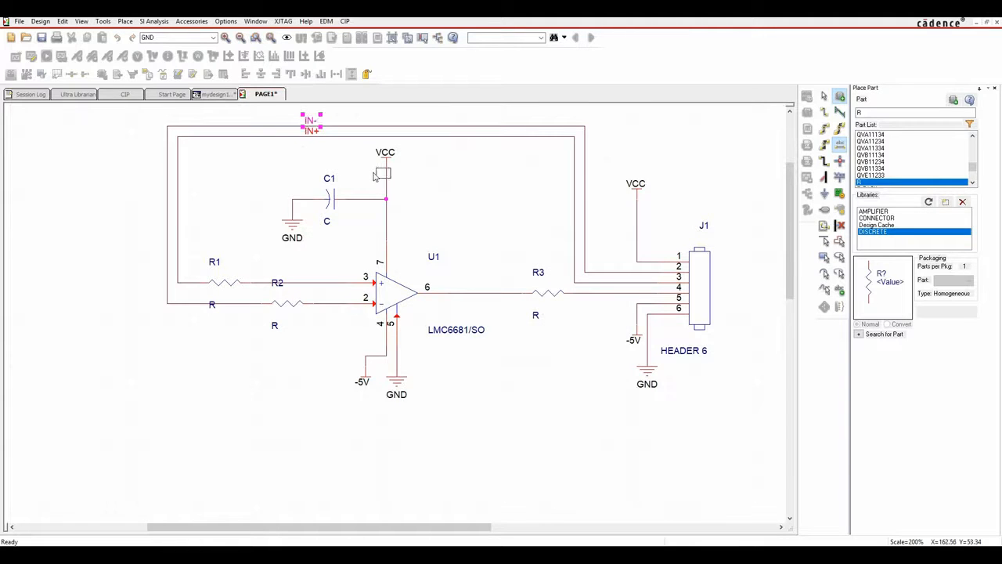
key(n)
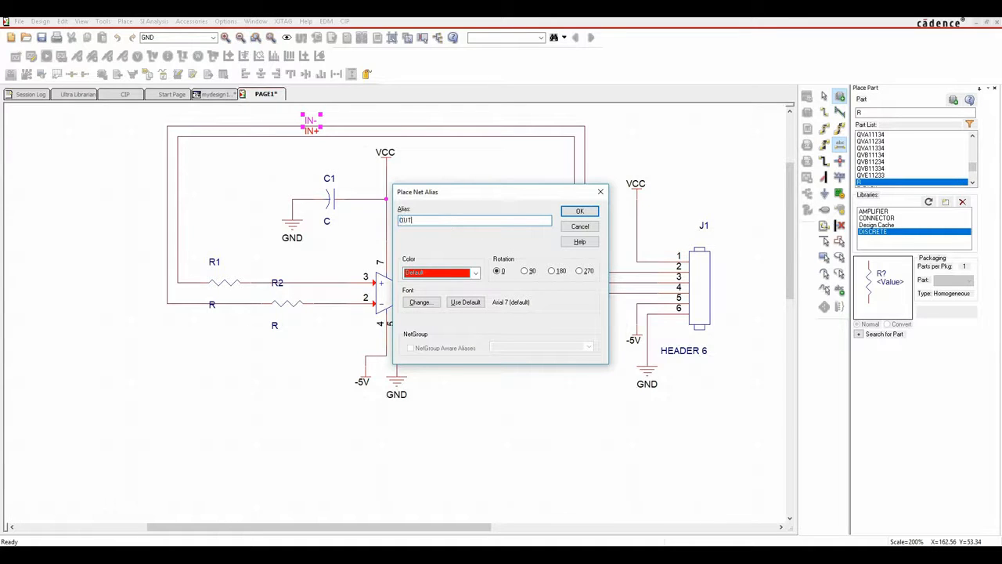
click(580, 212)
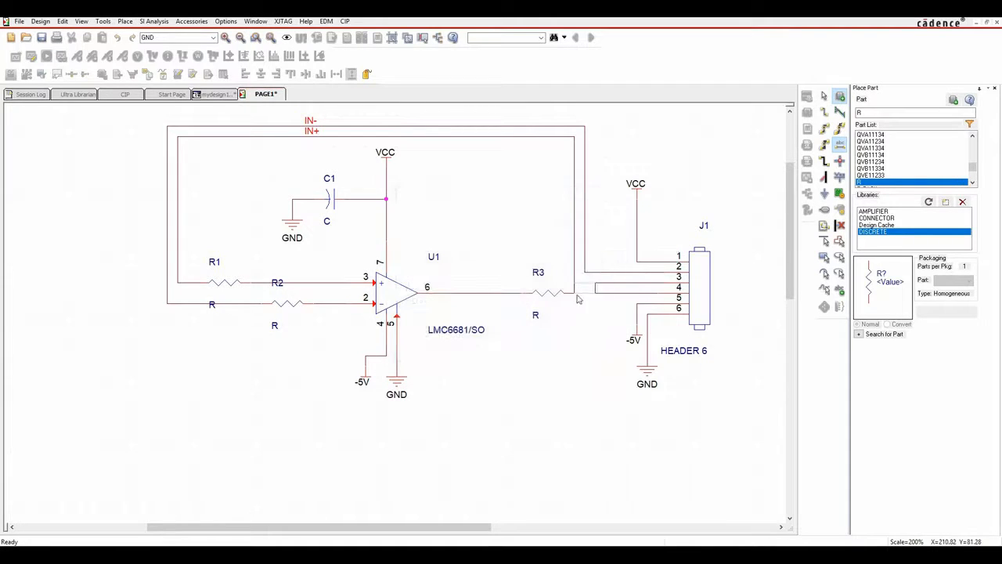
click(617, 297)
key(Escape)
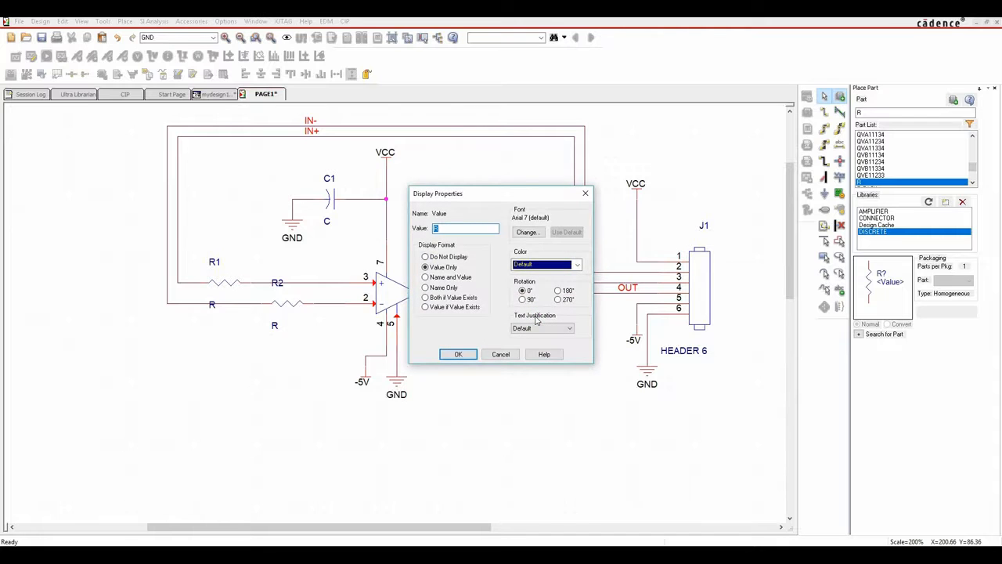
Finish R3's value as 10K and set R2's value to 10K.
text(K)
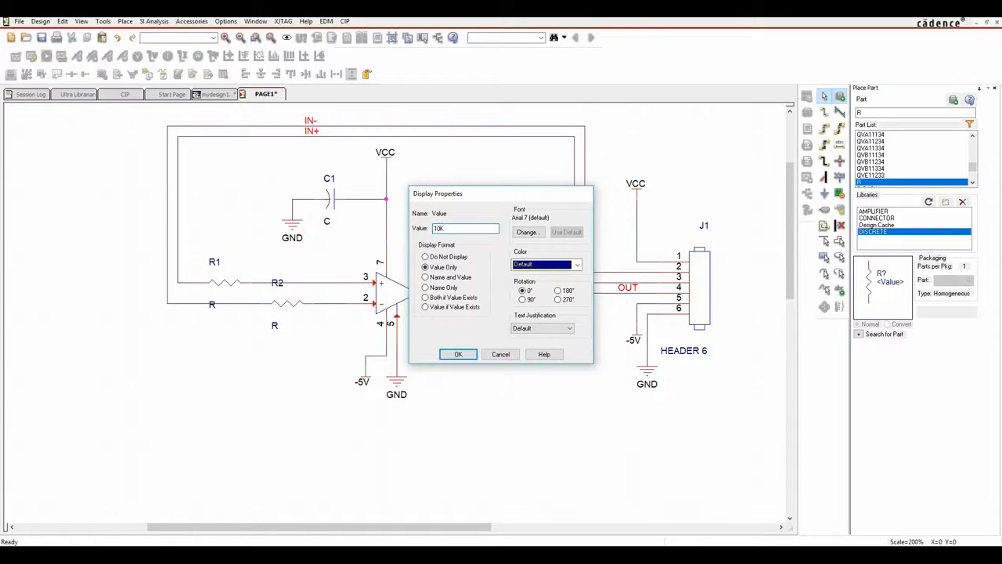
key(Return)
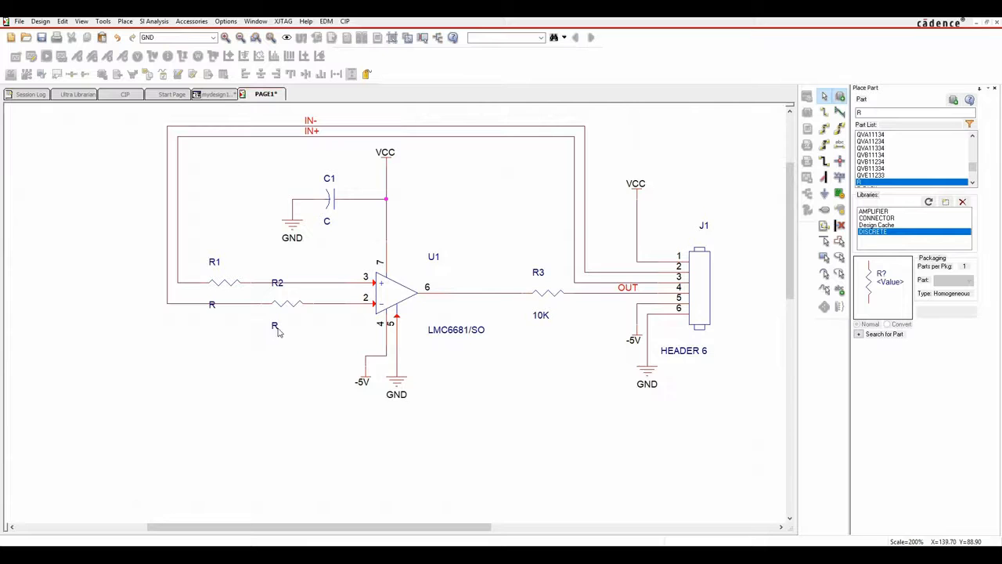
double_click(272, 326)
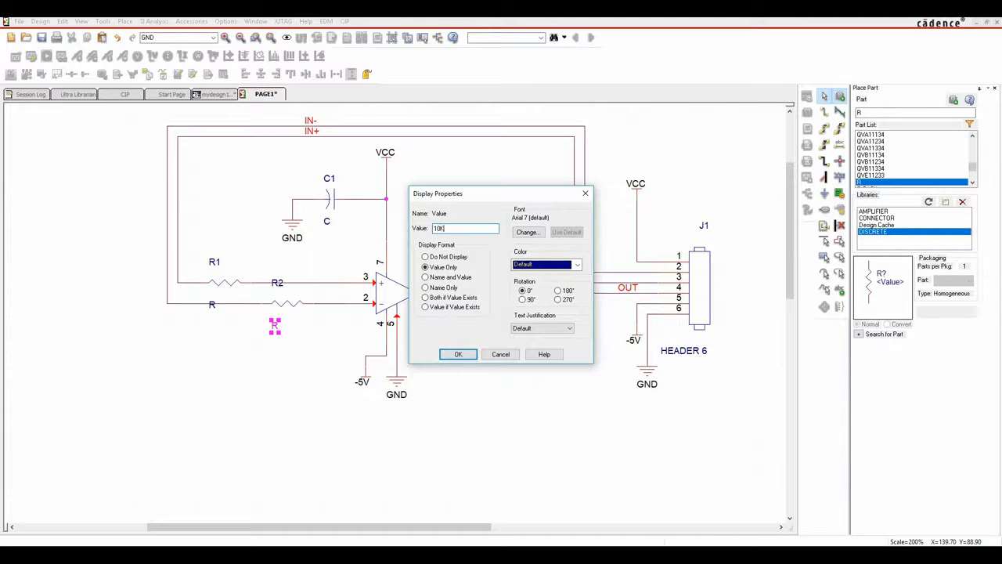
text(10K)
key(Return)
click(258, 322)
Set R1's value to 10K and C1's to 0.1uF, then close the Place Part panel.
double_click(210, 305)
text(10K)
key(Return)
click(225, 390)
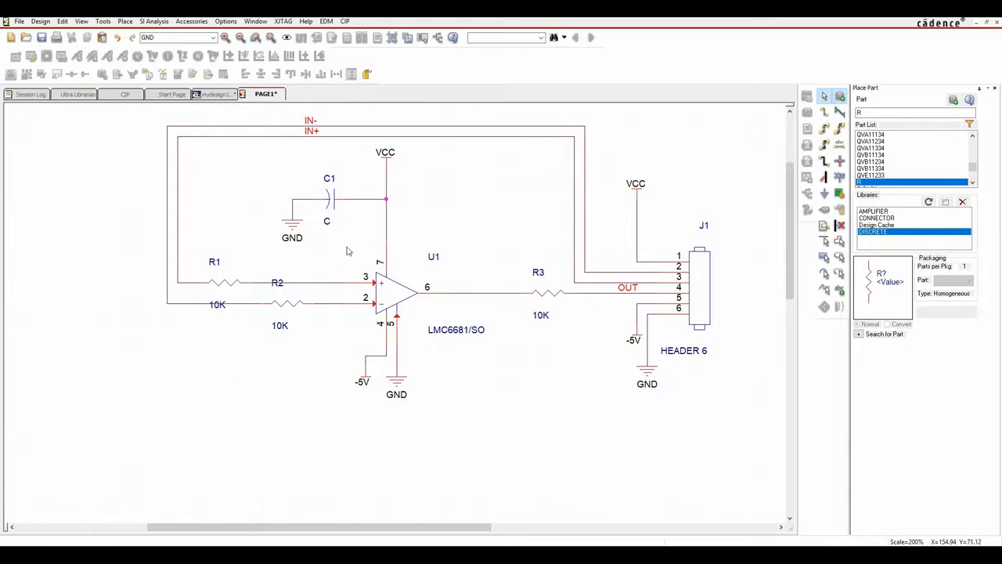
double_click(327, 224)
text(0.1uF)
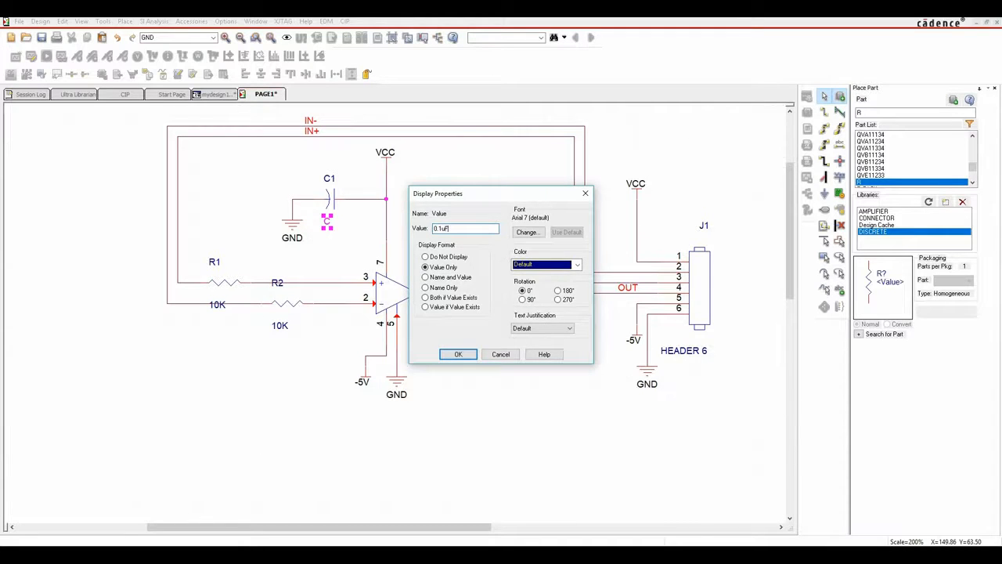
key(Return)
click(479, 380)
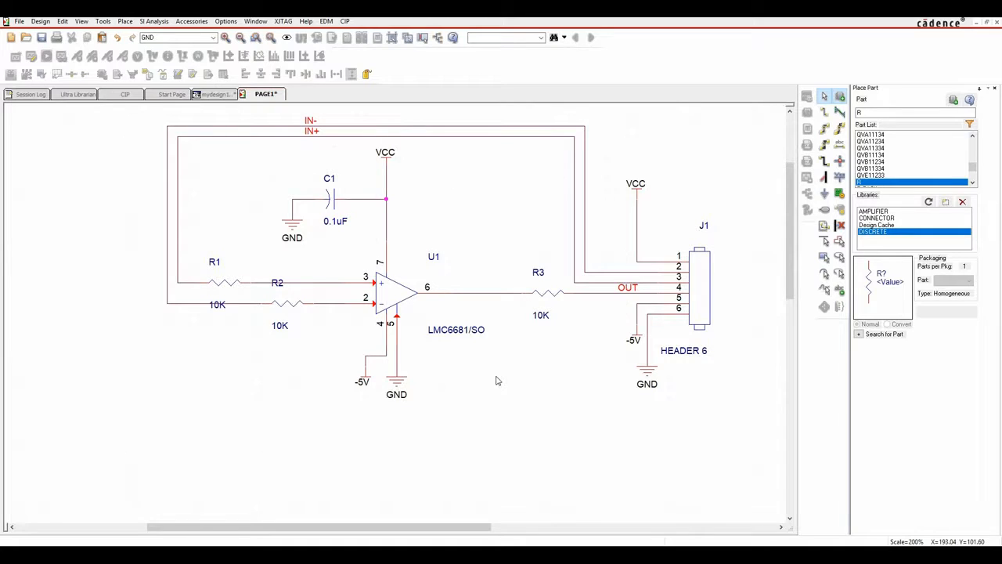
click(994, 88)
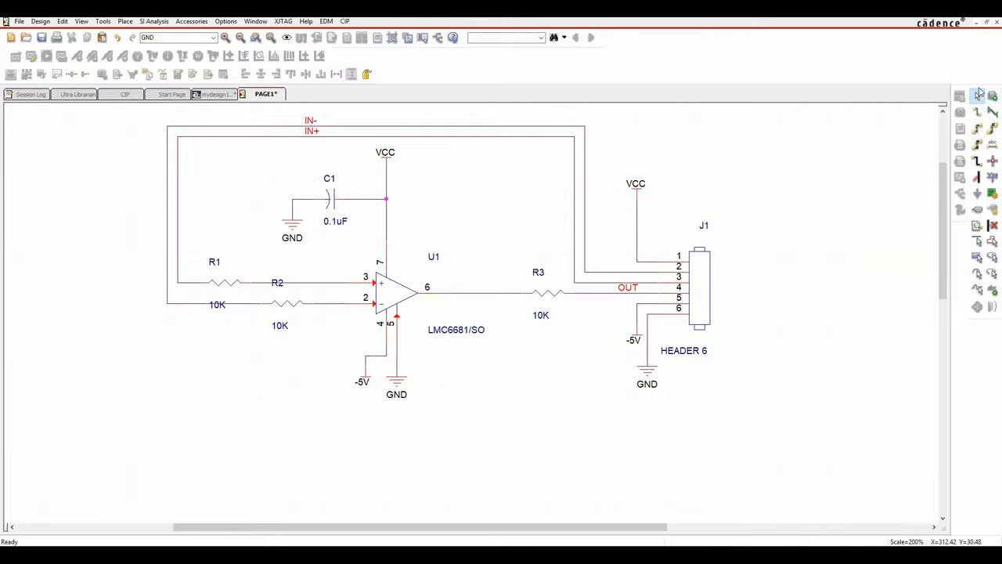
Save the schematic, select the whole circuit and open Edit Properties for all parts.
click(41, 37)
drag(105, 418, 762, 120)
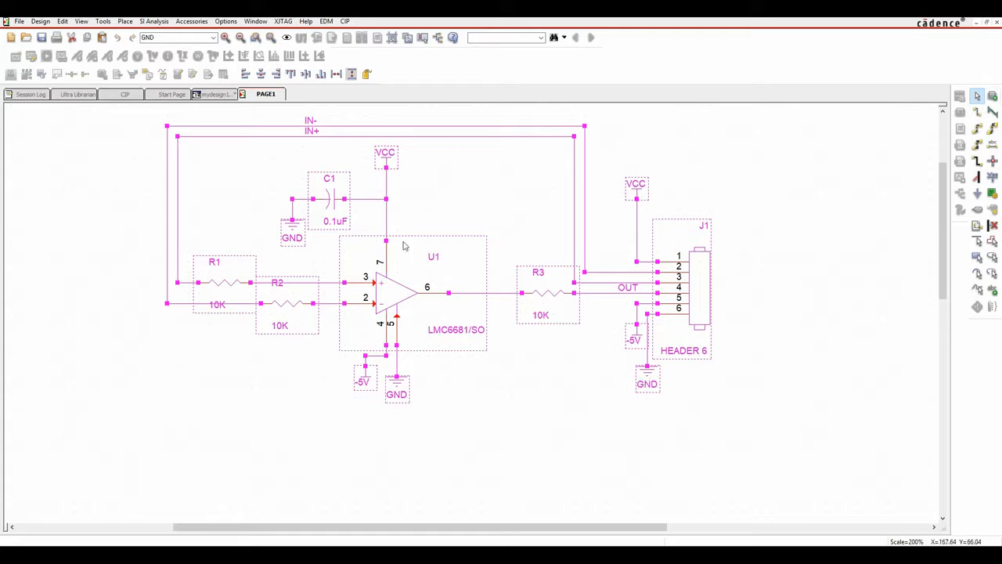
right_click(385, 287)
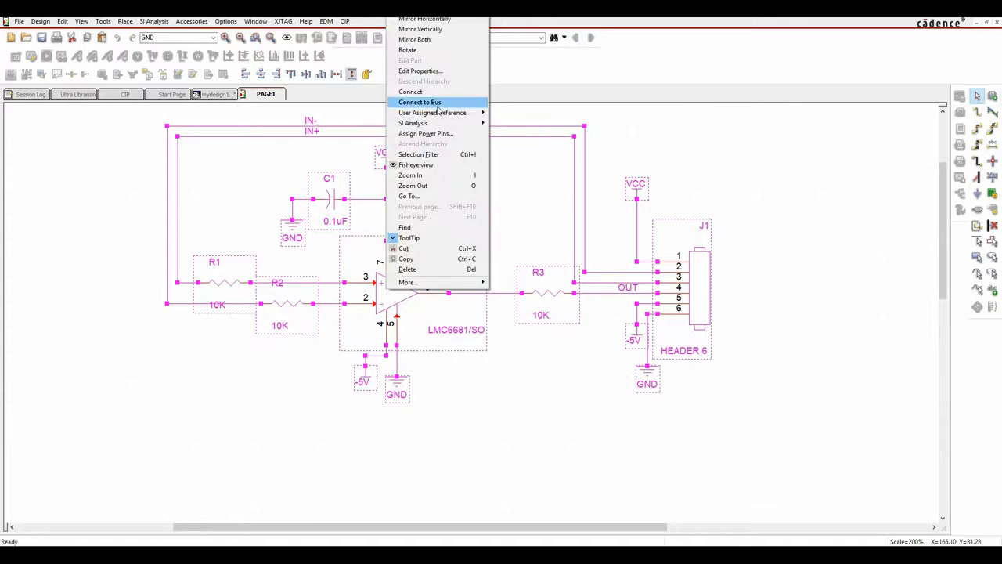
click(431, 72)
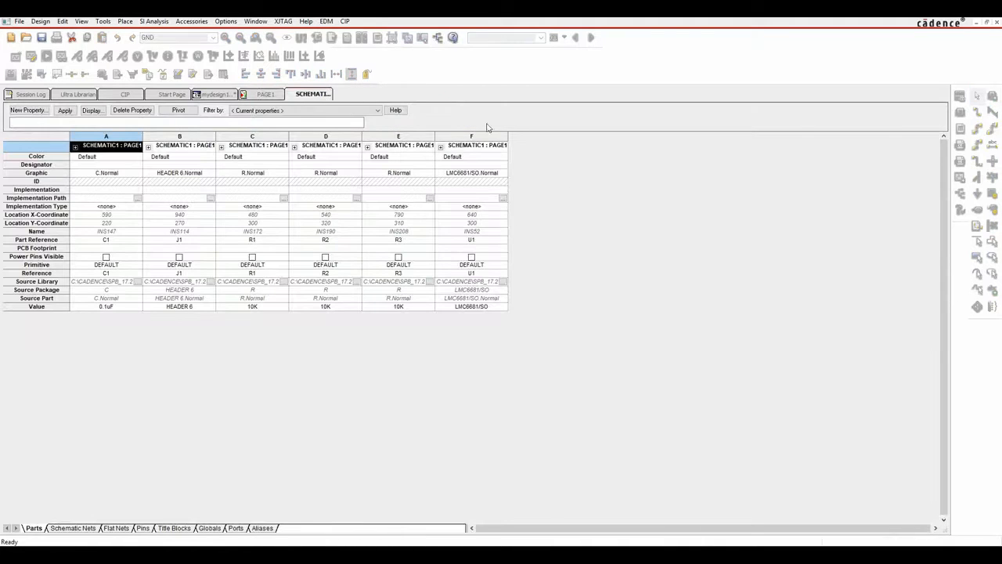
Browse the Schematic Nets, Flat Nets and Title Blocks tabs, return to Parts, then show the symbols folder.
click(72, 529)
click(115, 530)
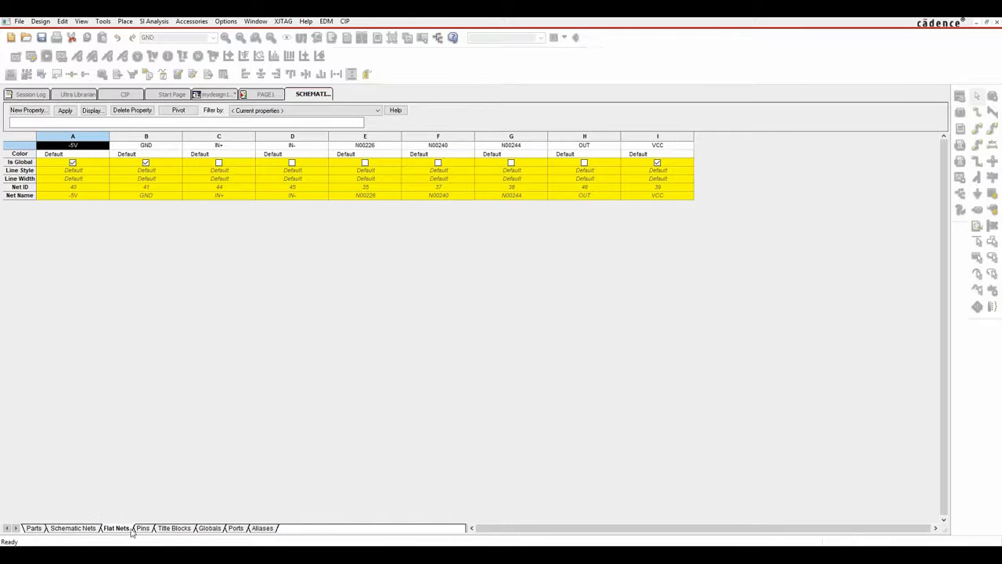
click(147, 531)
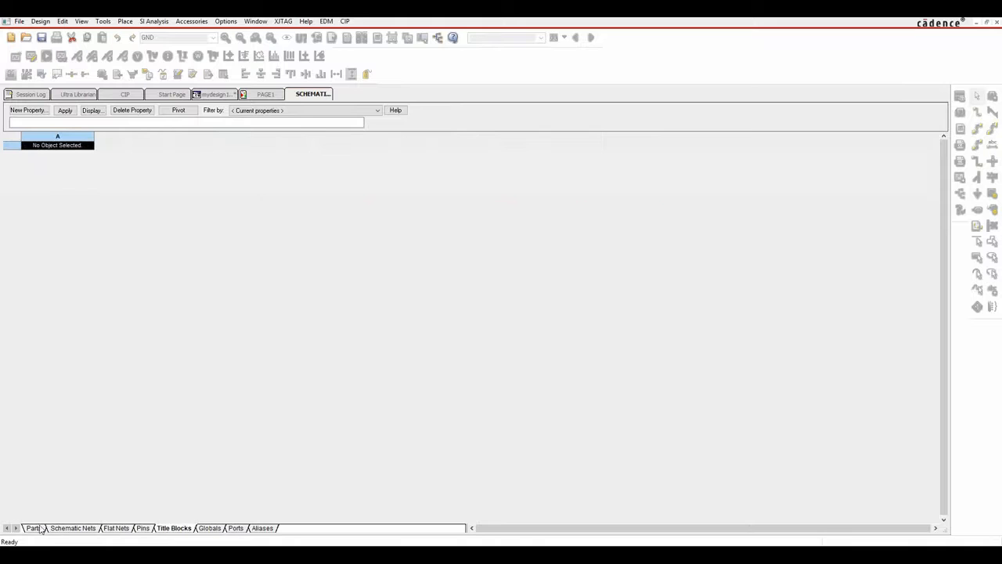
click(34, 528)
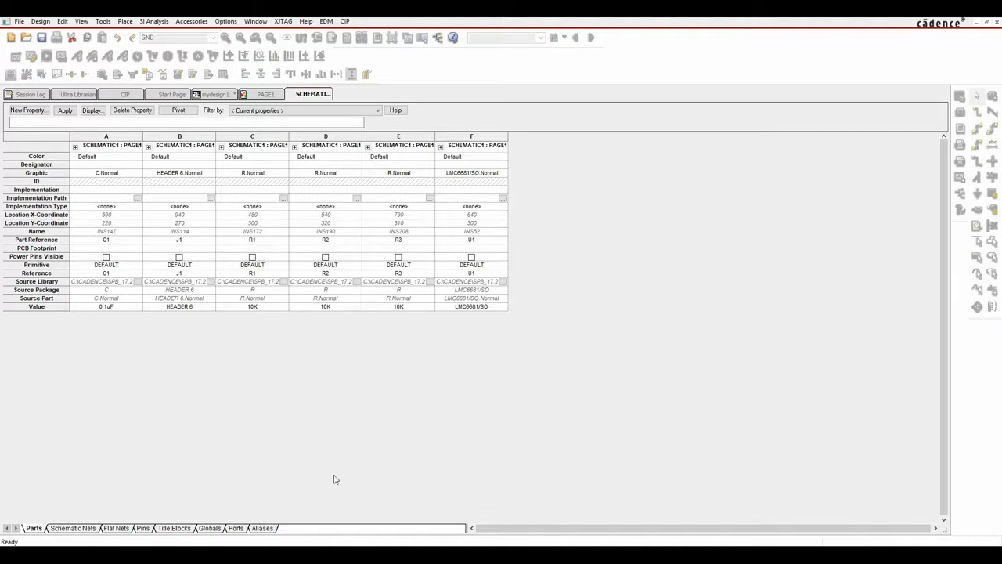
click(398, 555)
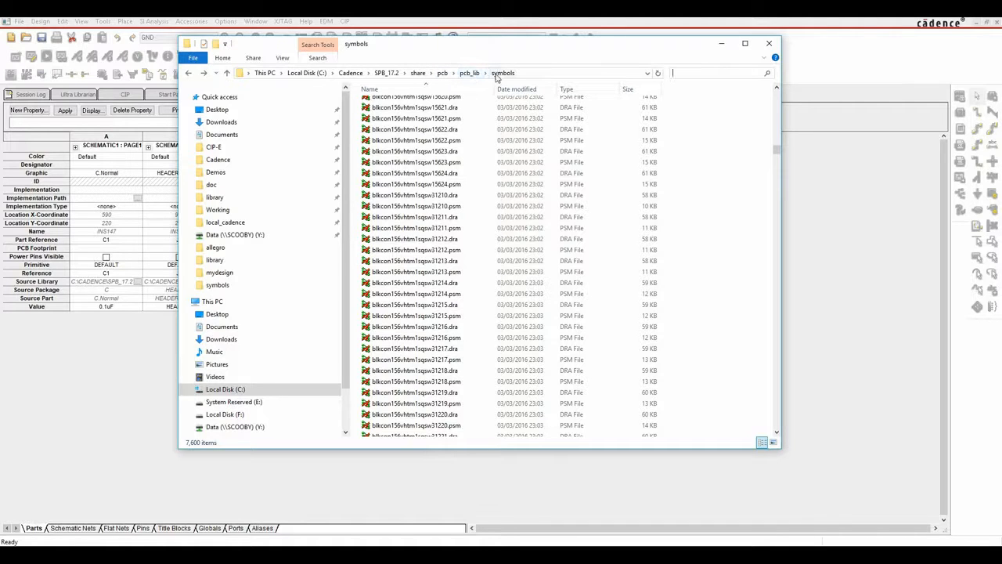
Scroll the symbols list, then maximise Acrobat Reader and switch to the SPB172_Footprints document.
drag(778, 150, 796, 96)
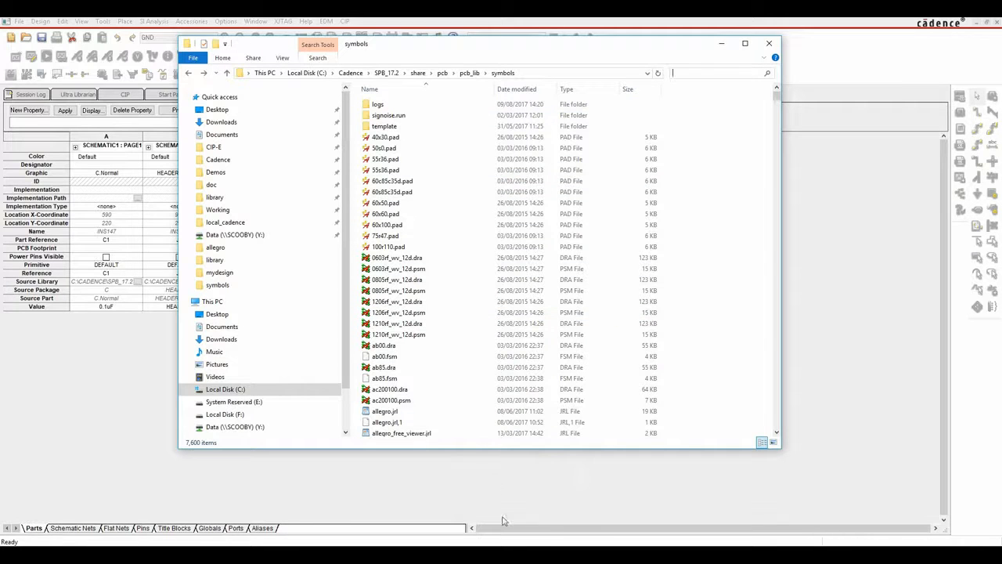
drag(1001, 52, 379, 26)
click(584, 25)
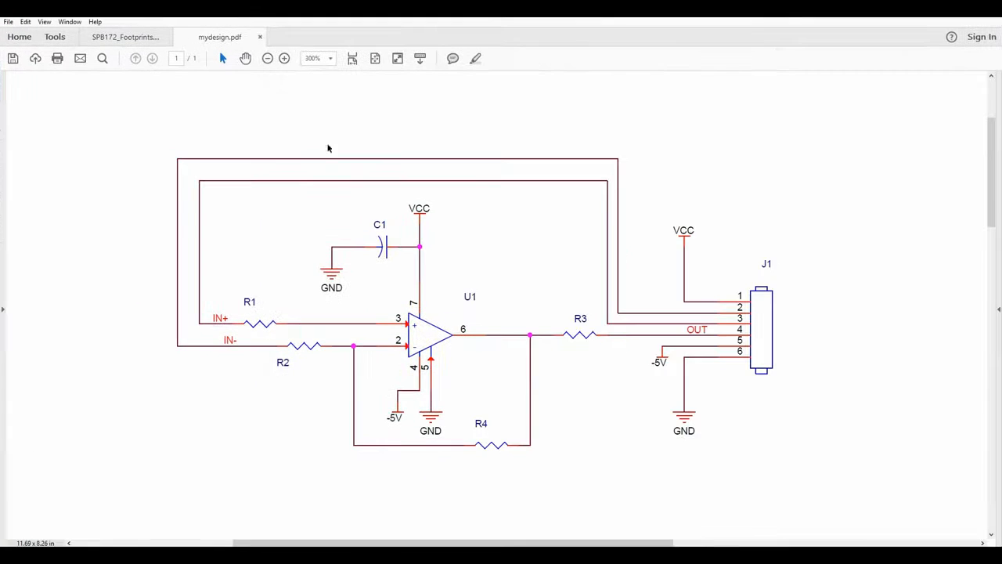
click(124, 37)
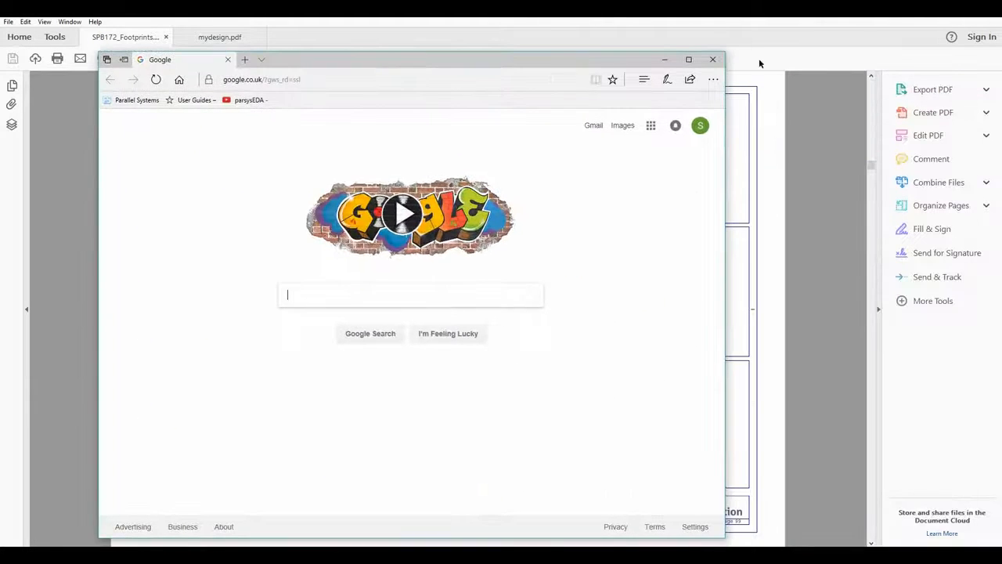
Maximise Edge, load orcad.co.uk and scroll down to the footer links below the video.
click(689, 58)
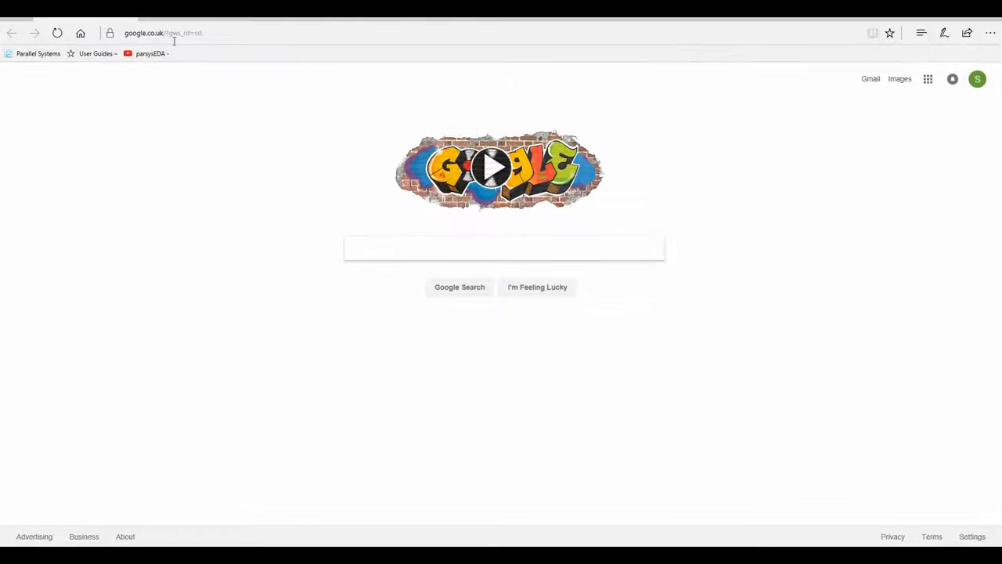
click(239, 32)
text(orcad)
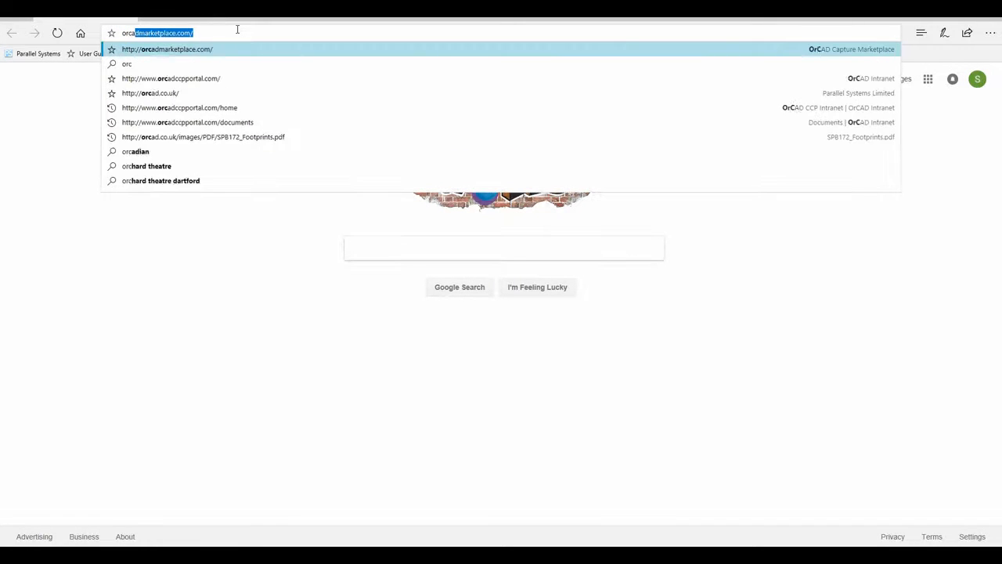
text(.co.uk/)
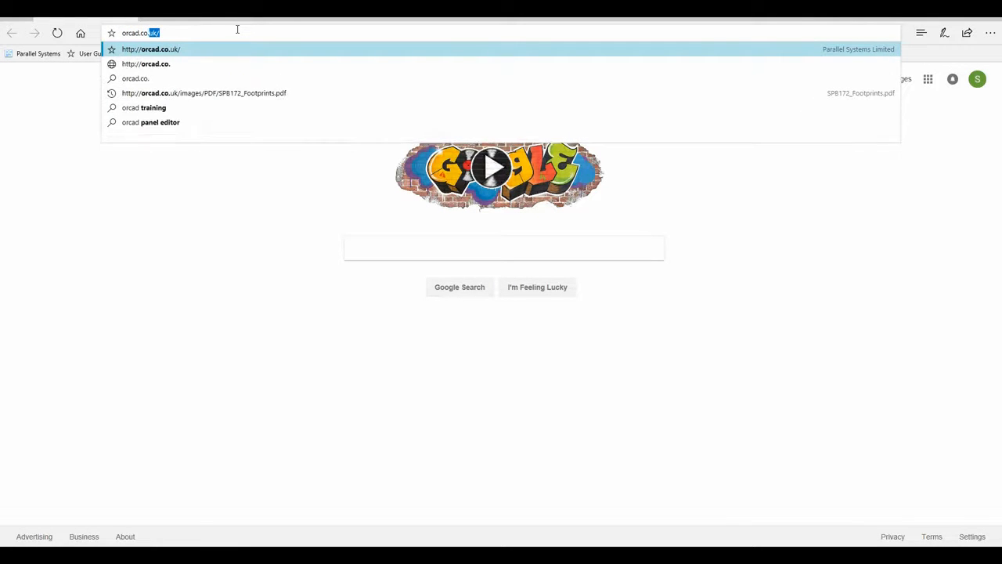
key(Return)
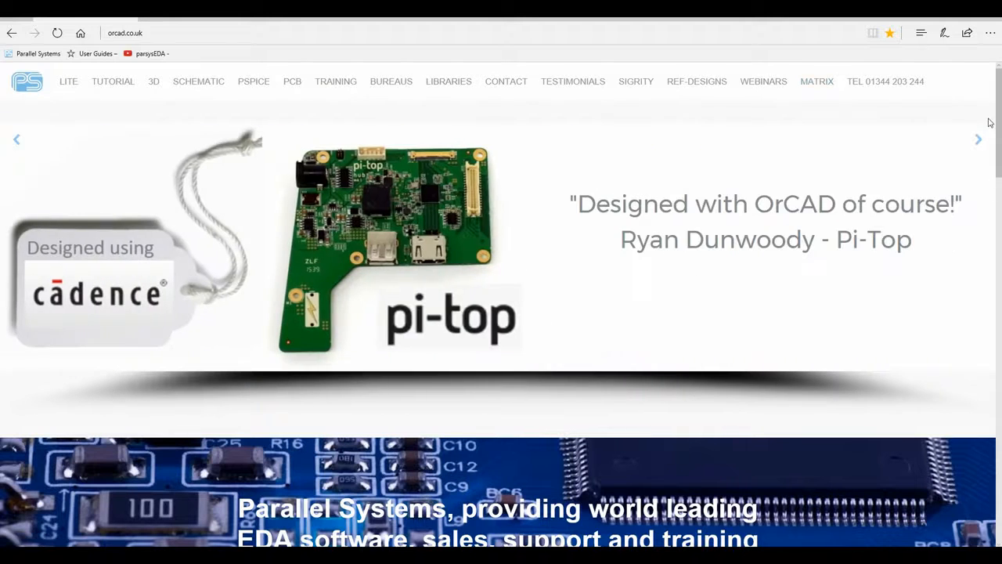
drag(998, 123, 998, 490)
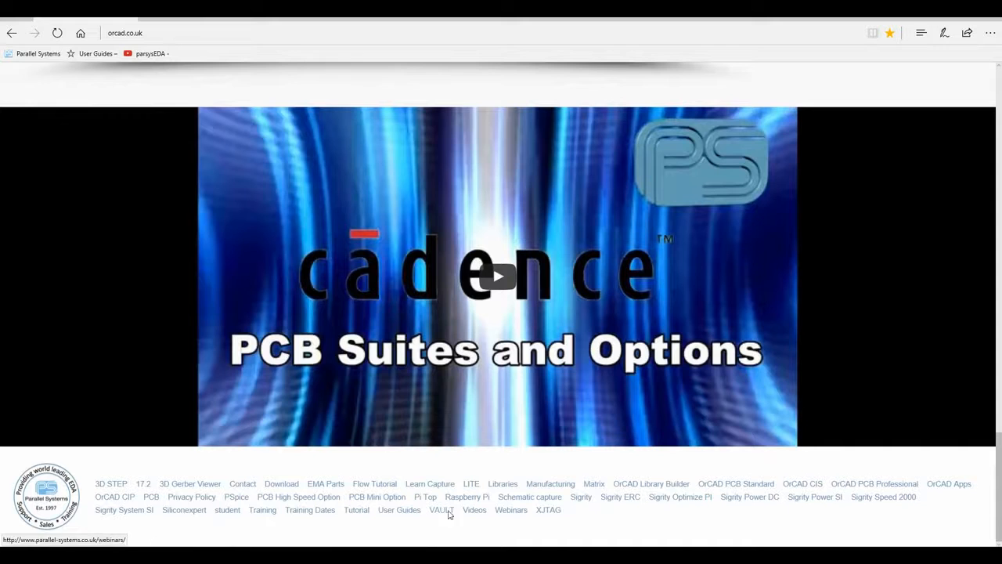
Open the User Guides page, scroll through the PCB Editor guides, then return to the footprints PDF.
click(400, 511)
scroll(436, 396, down, 9)
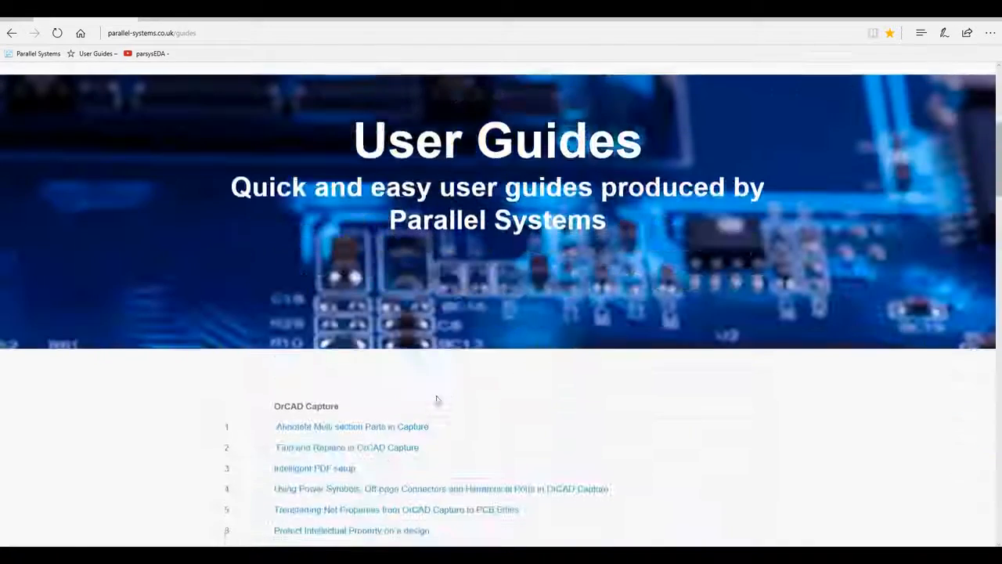
scroll(501, 186, up, 2)
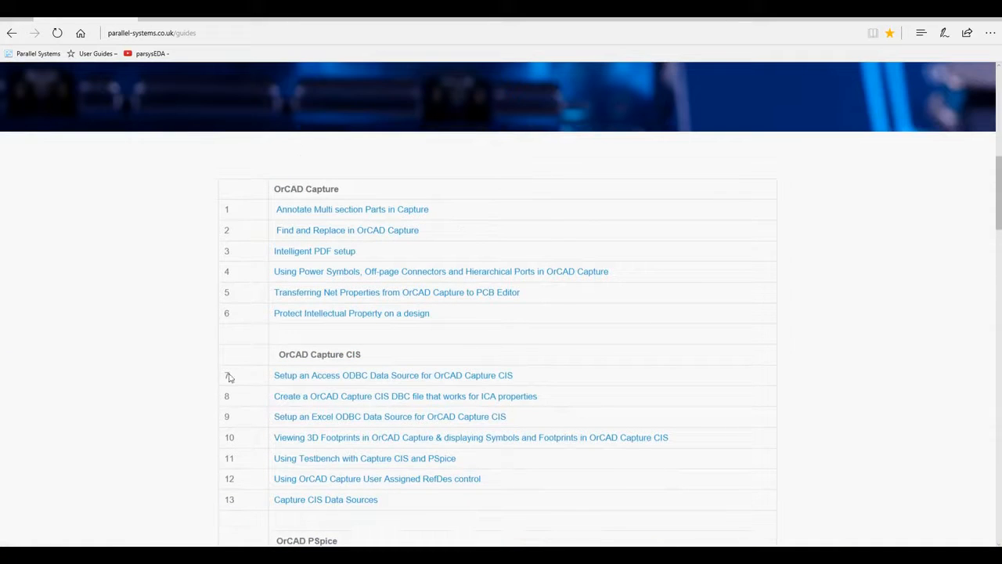
scroll(398, 362, down, 5)
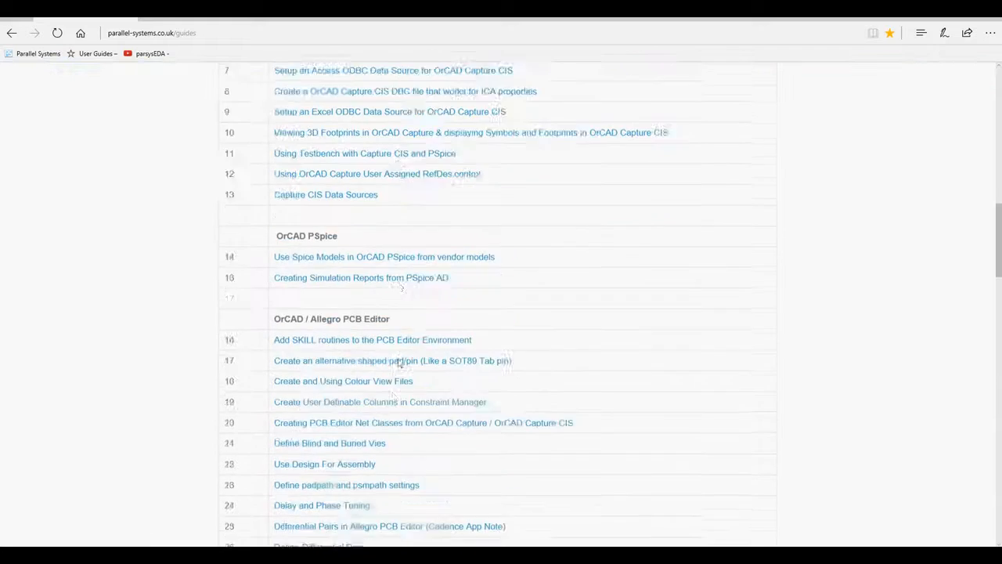
scroll(385, 208, down, 11)
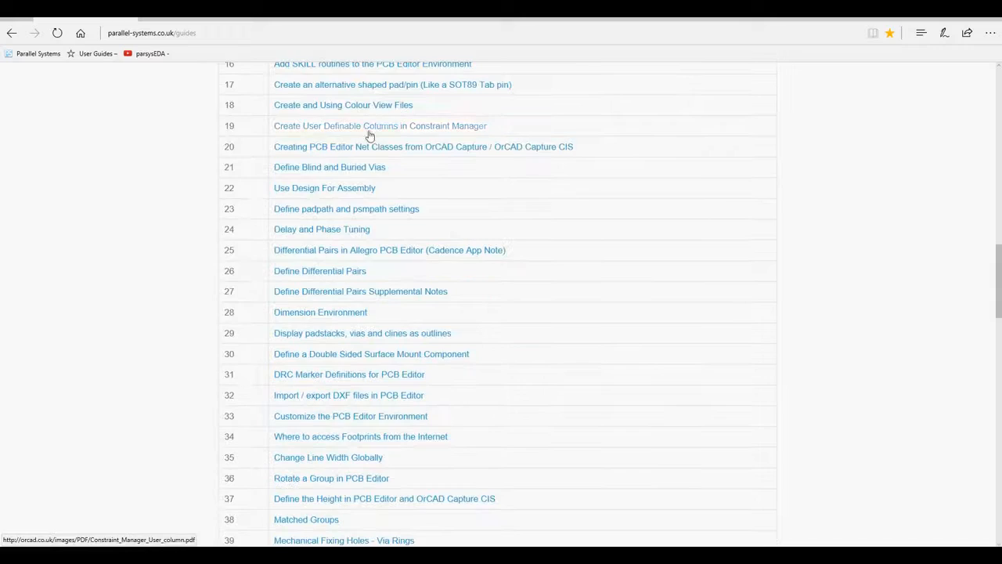
scroll(369, 162, down, 5)
scroll(376, 280, up, 10)
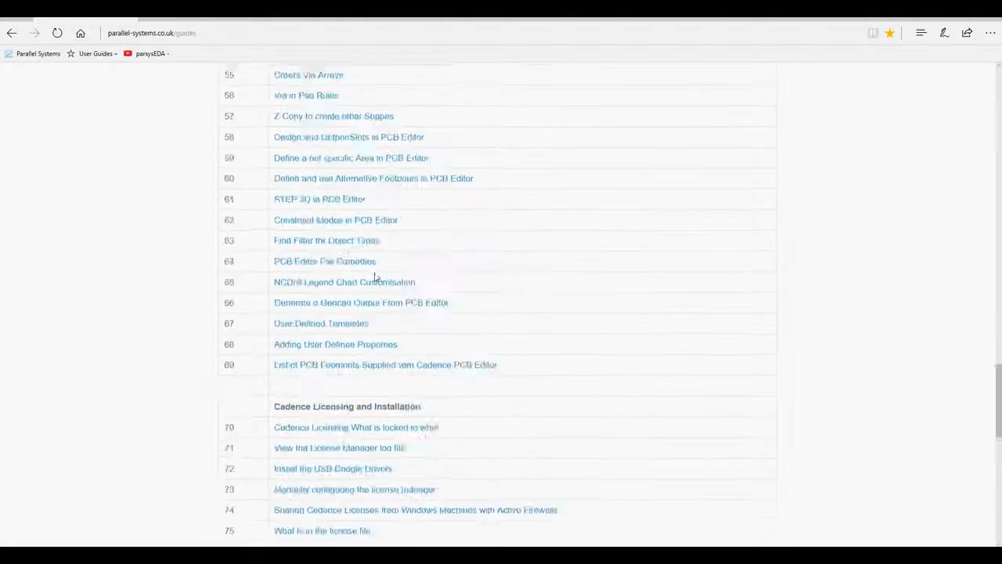
scroll(375, 277, down, 4)
scroll(375, 278, down, 1)
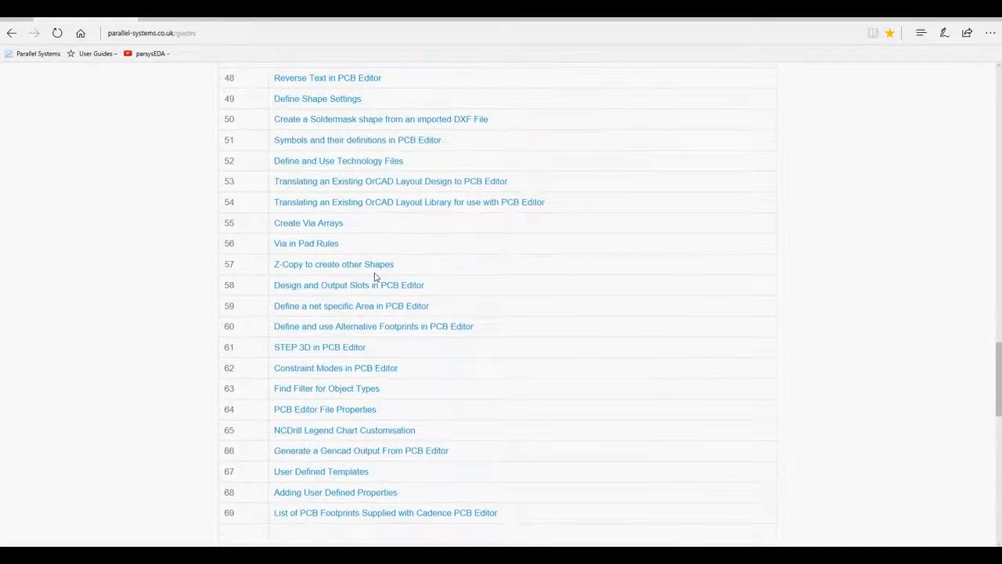
scroll(375, 277, down, 6)
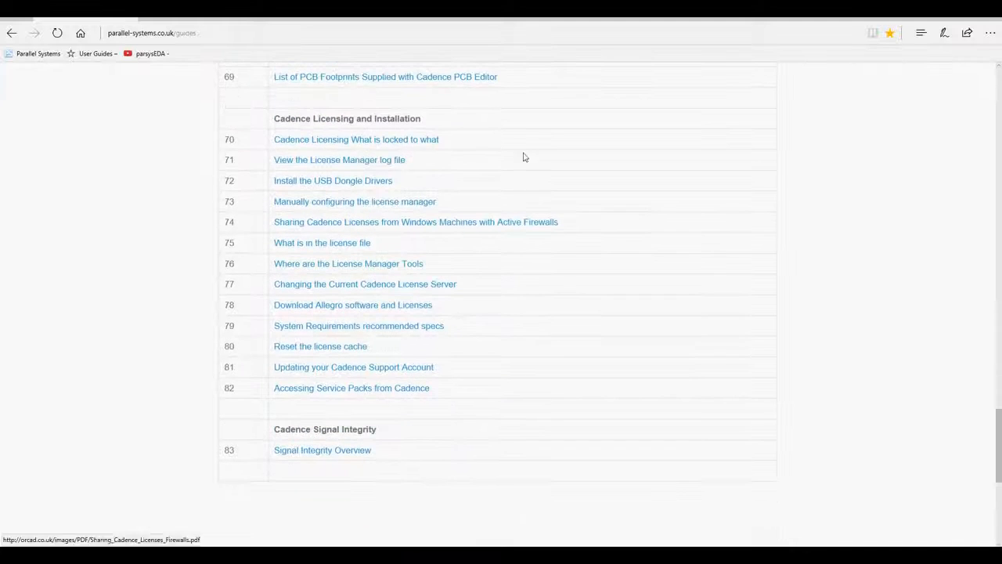
scroll(471, 404, up, 5)
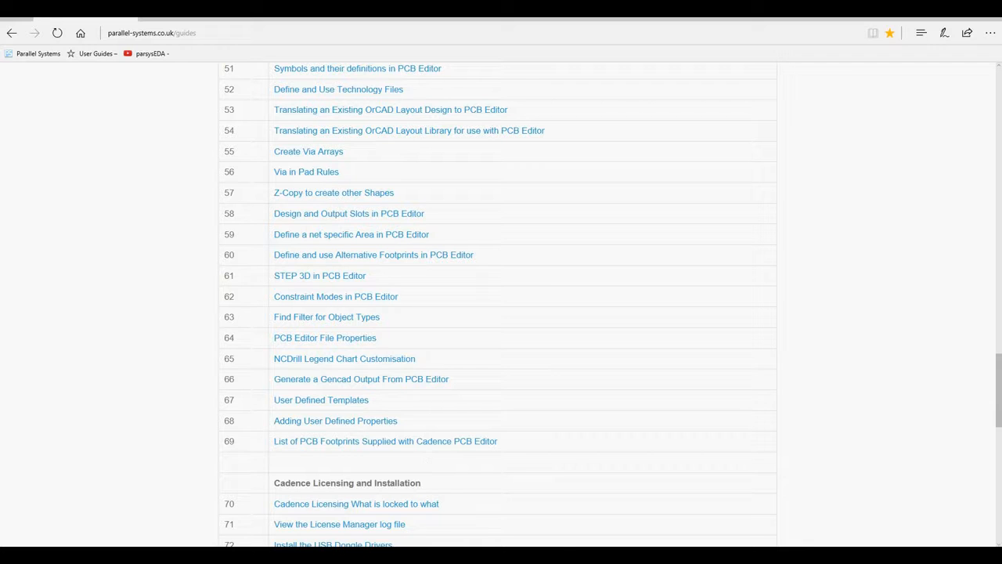
click(390, 510)
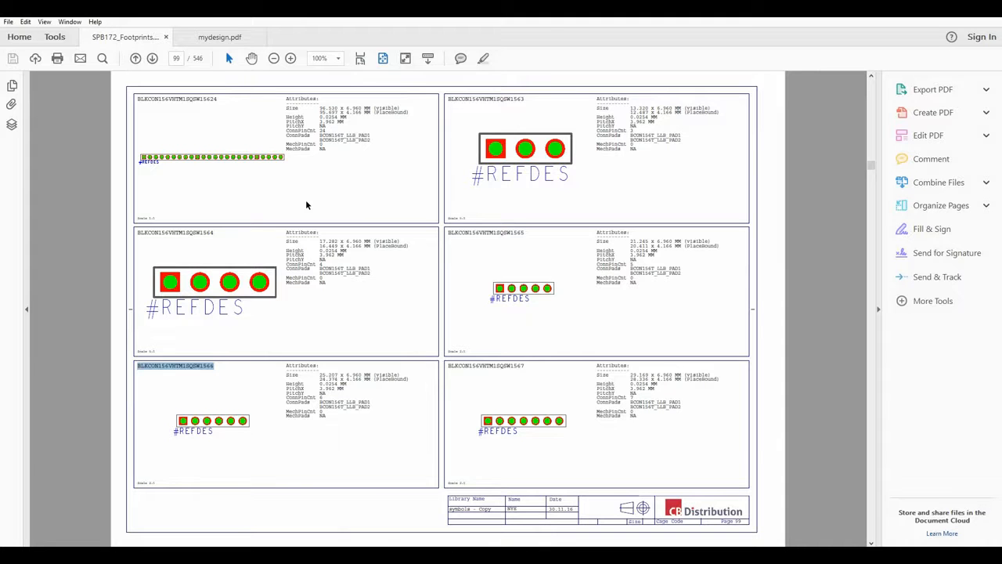
Page the footprint PDF back to page 87, then bring the pcb_lib symbols folder forward.
scroll(306, 205, up, 11)
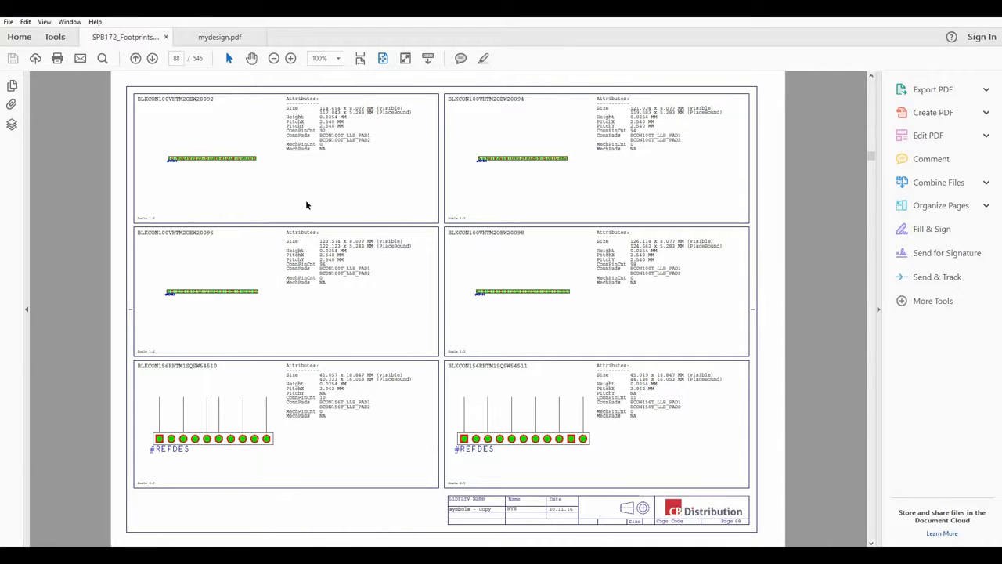
drag(868, 159, 868, 156)
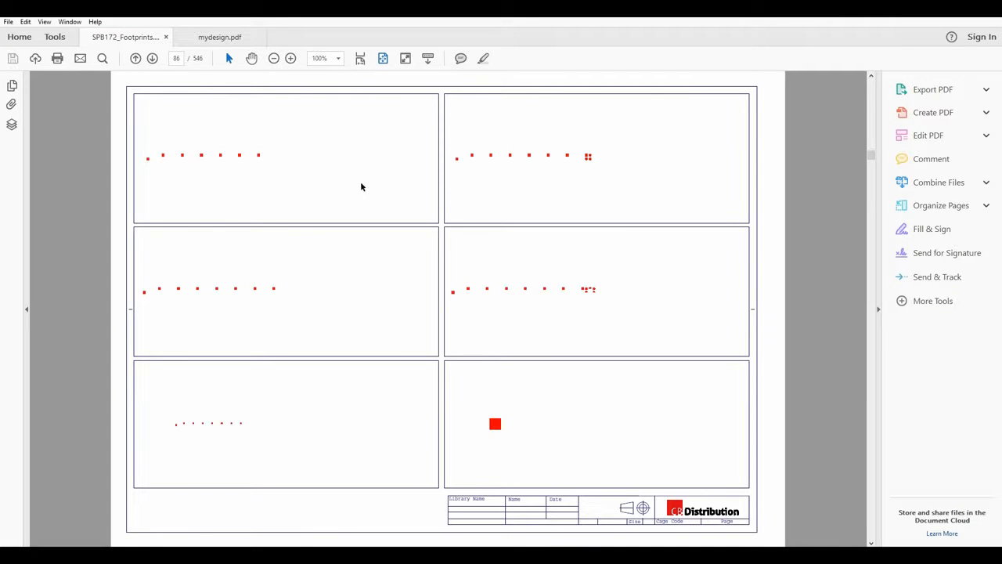
scroll(362, 186, down, 1)
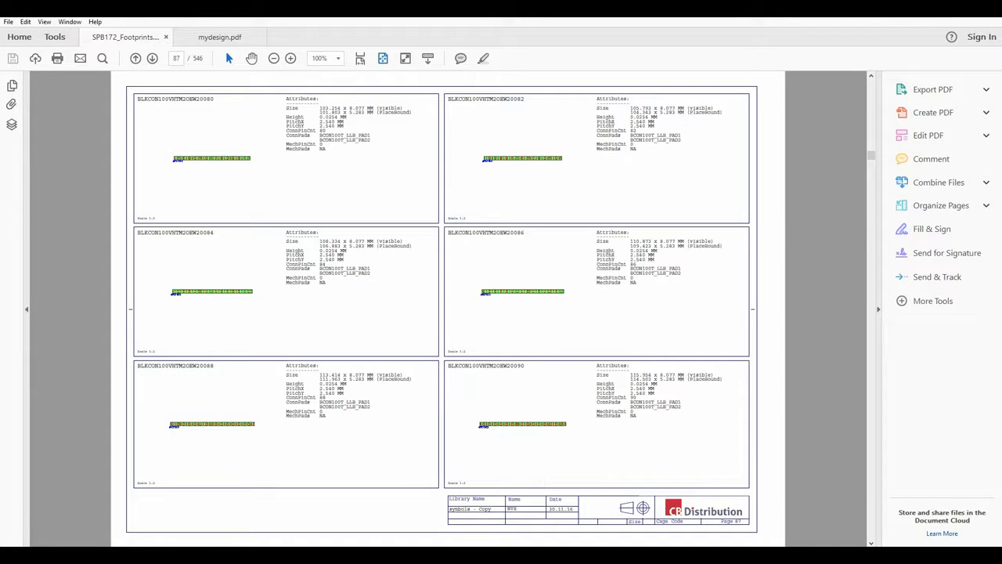
click(398, 552)
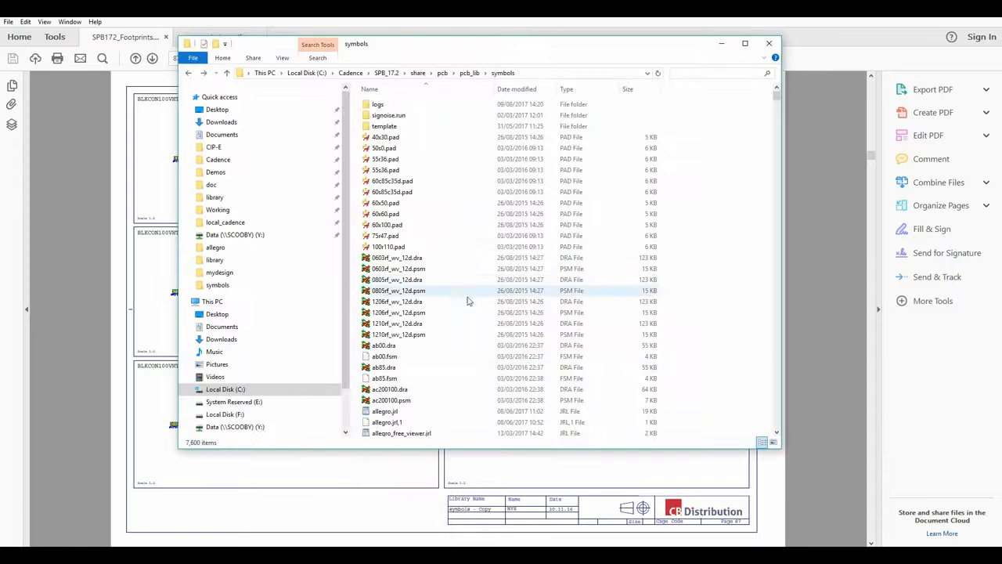
Copy the smr0805.psm file name in the symbols folder without renaming the file.
drag(775, 98, 787, 358)
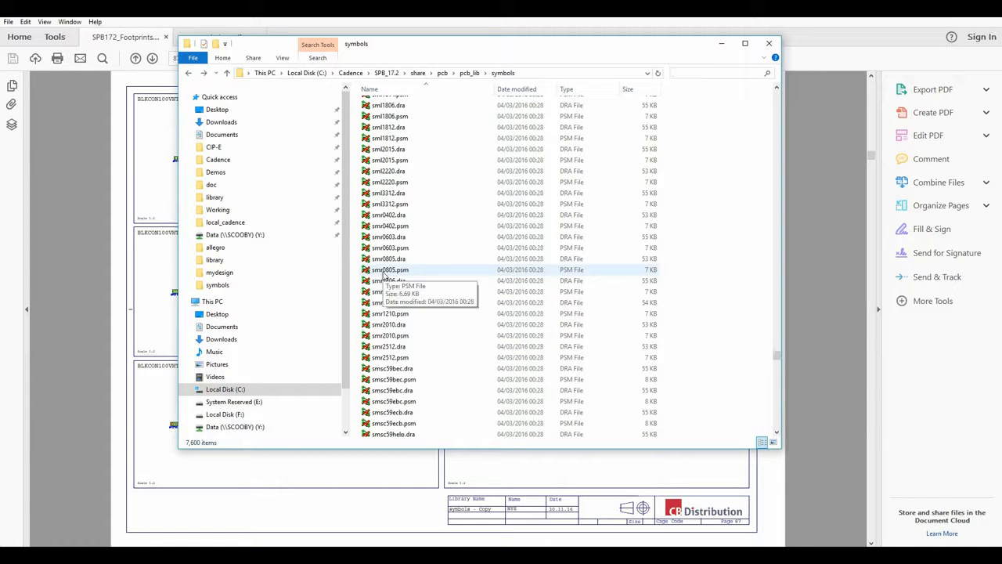
click(390, 272)
click(392, 271)
key(ctrl+c)
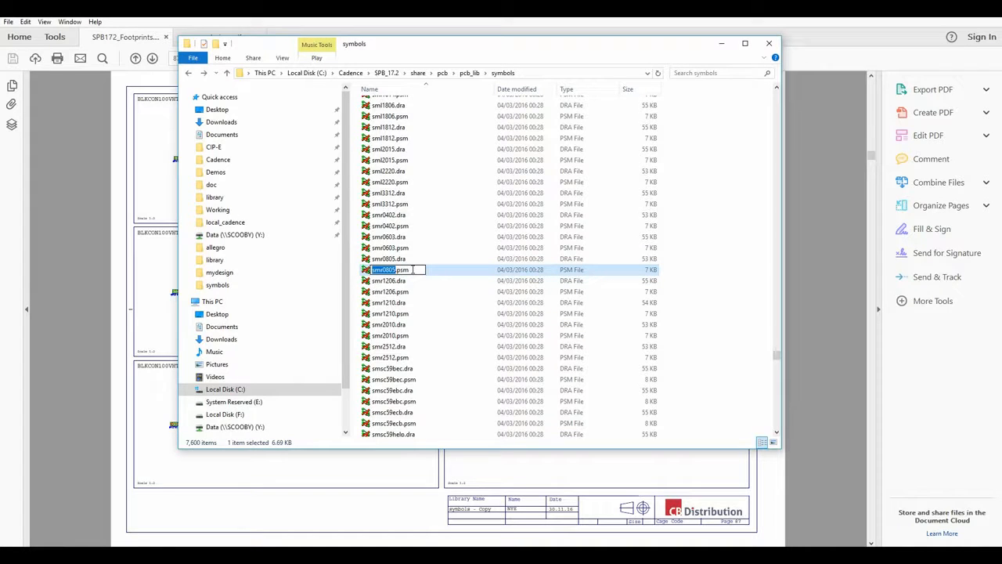
key(Escape)
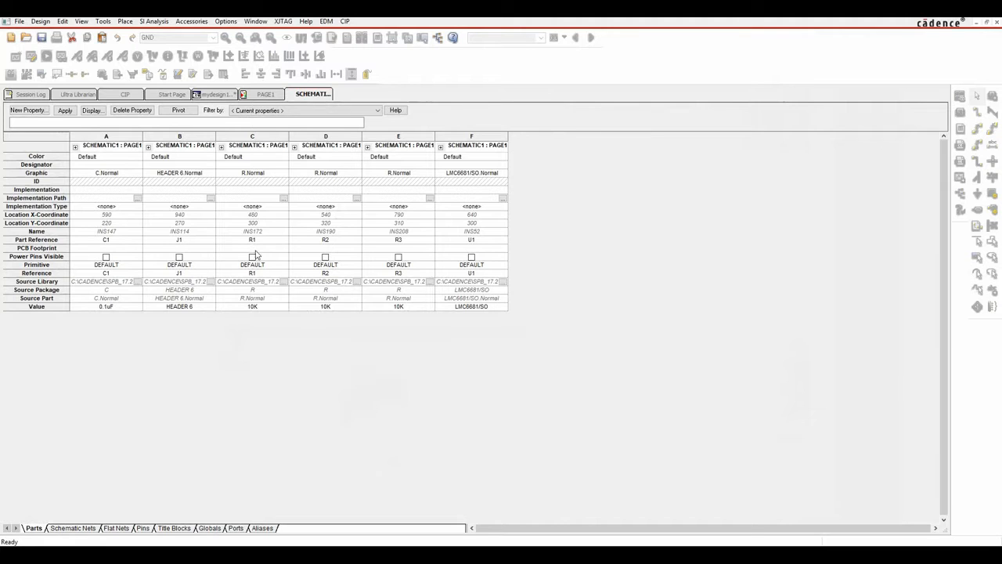
Paste smr0805 into the PCB Footprint cells of R1, R2 and R3.
drag(256, 253, 454, 250)
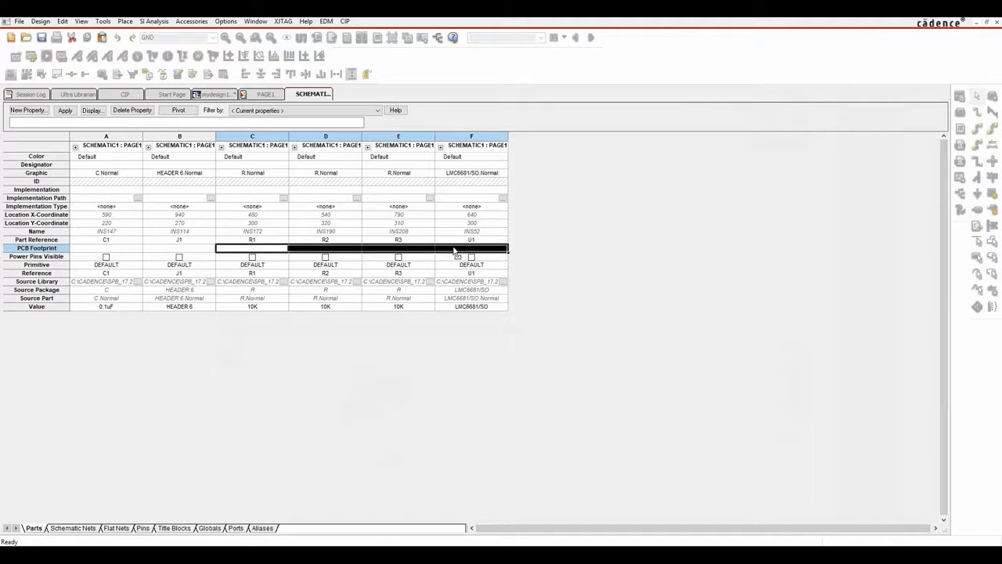
click(301, 244)
drag(255, 249, 392, 256)
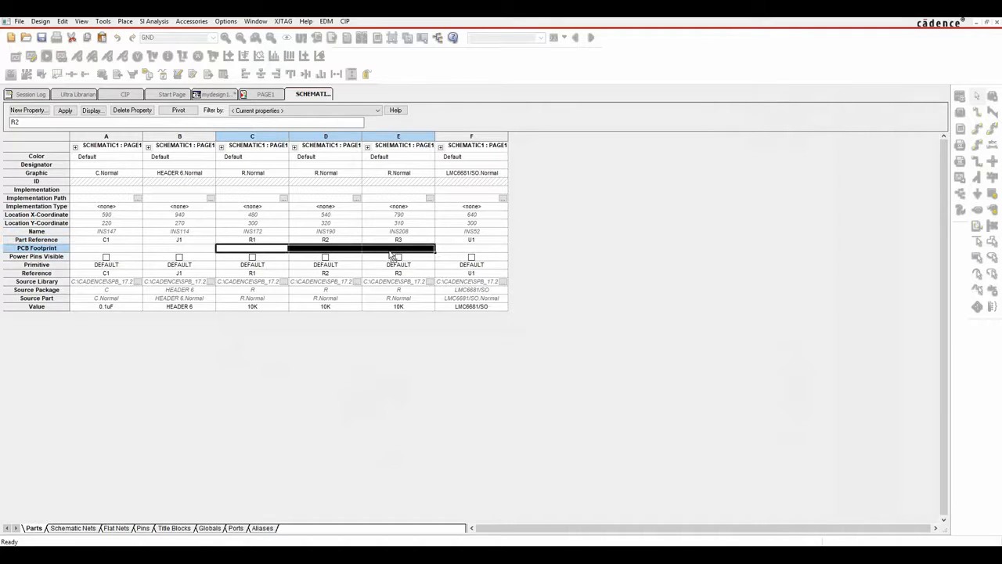
key(ctrl+v)
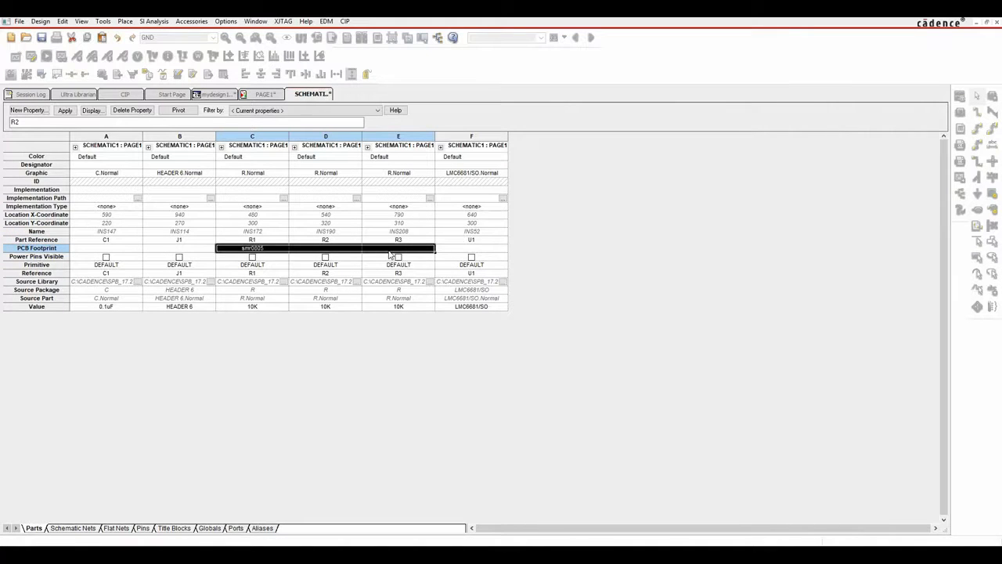
click(353, 250)
key(ctrl+v)
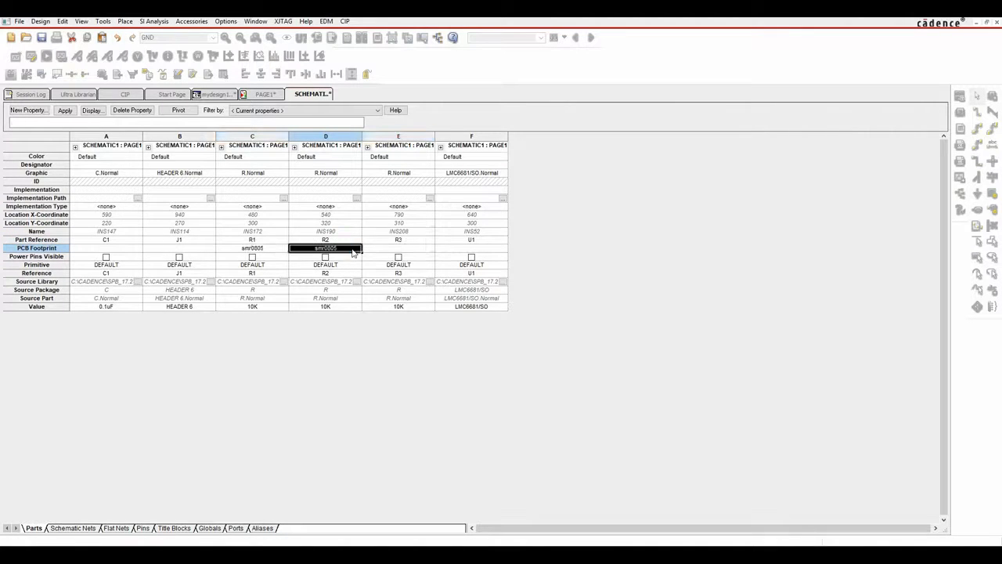
click(387, 250)
key(ctrl+v)
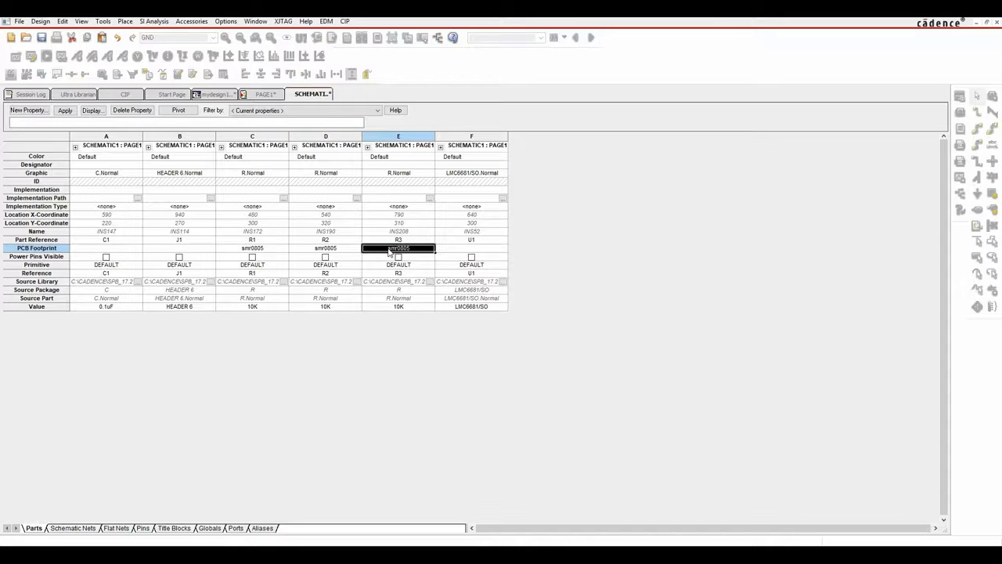
Enter smc0805 as C1's PCB Footprint and bring the SPB172_Footprints PDF back up.
click(104, 250)
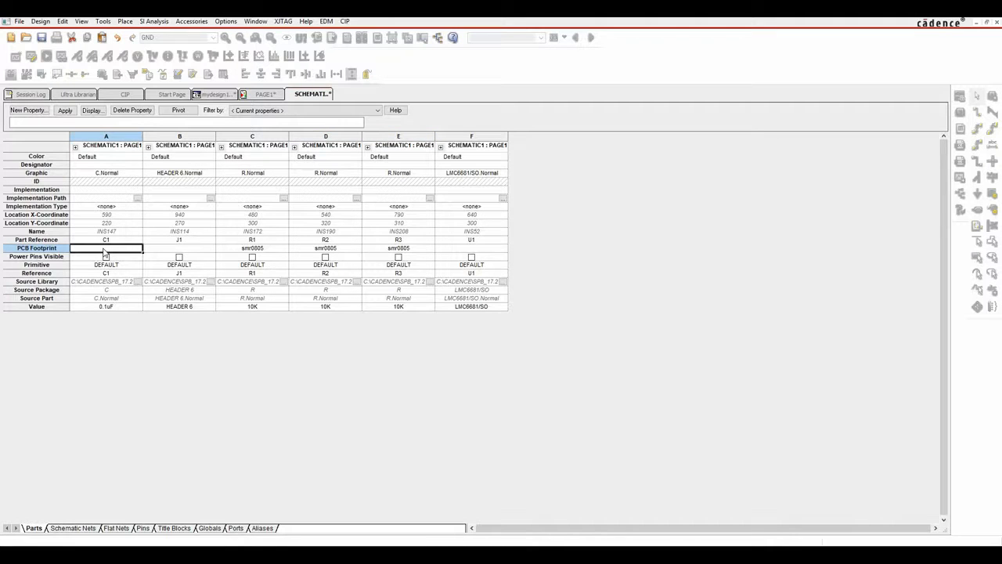
text(smc0805)
key(Tab)
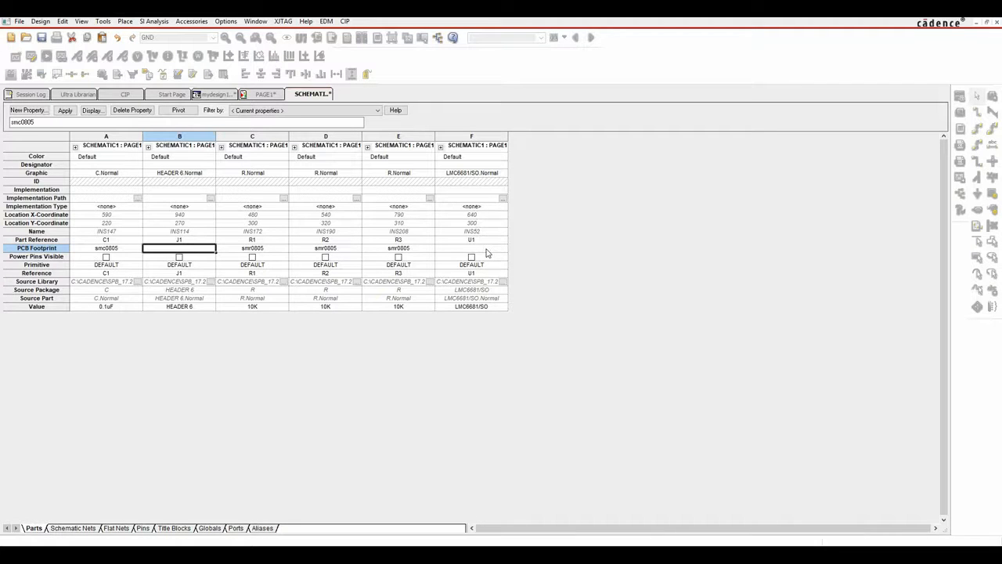
click(448, 554)
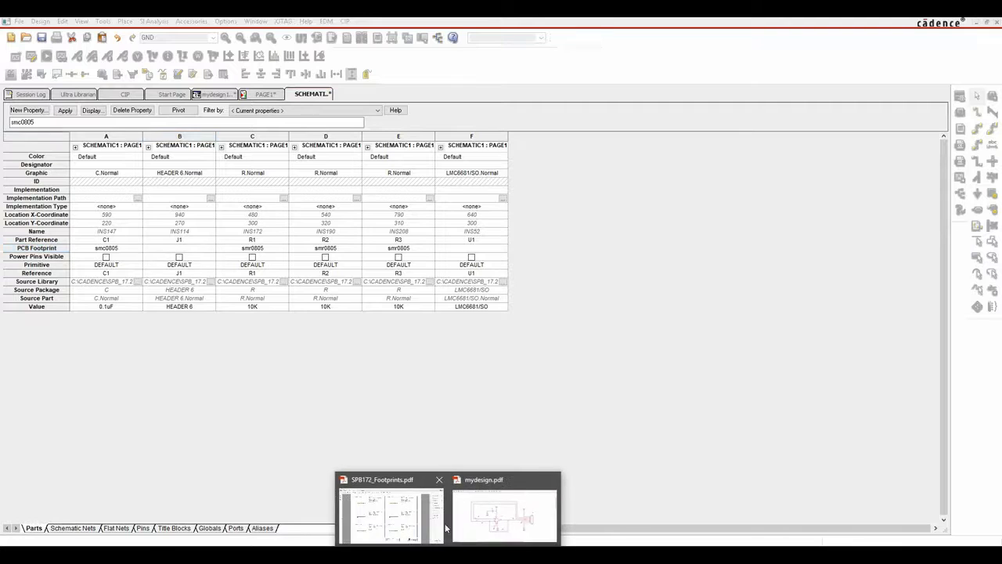
click(392, 513)
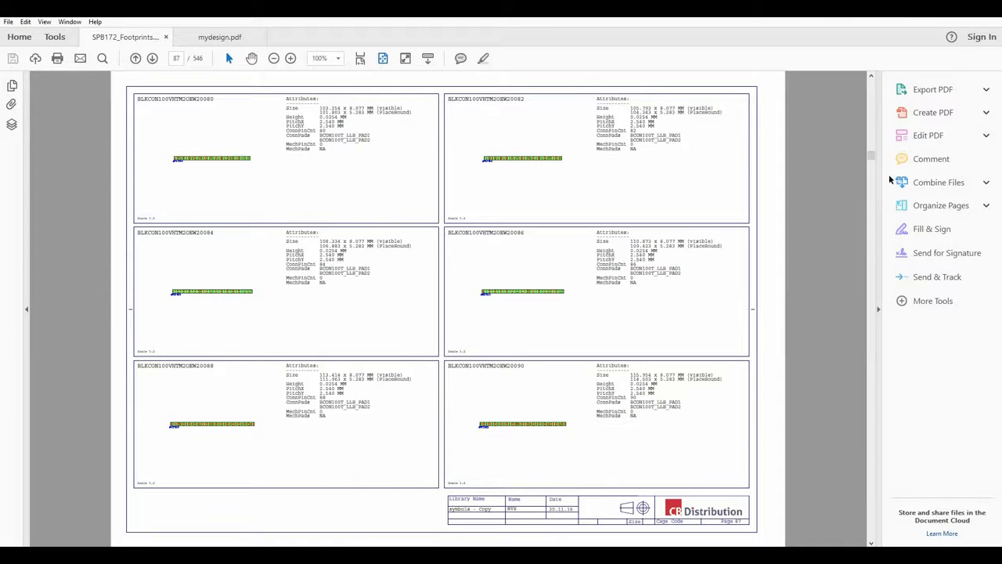
Search the footprints PDF for sog0508, then copy the soic8.dra file name in the symbols folder.
drag(871, 156, 870, 299)
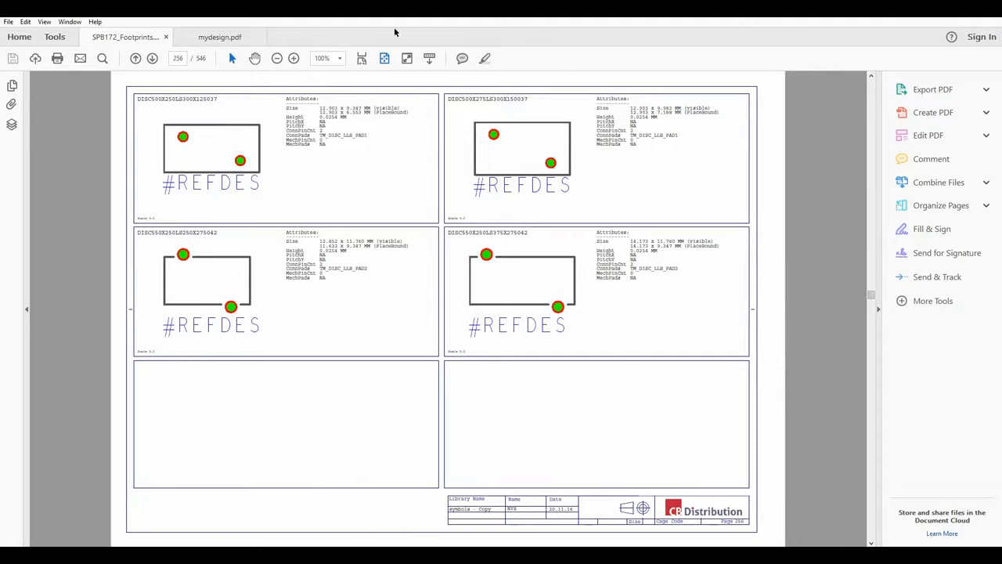
key(ctrl+f)
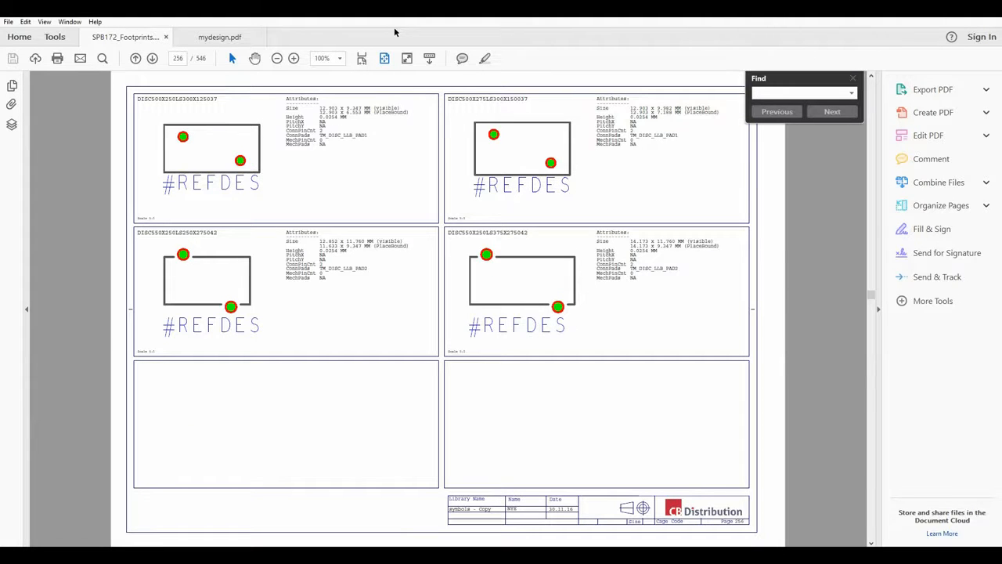
text(sog05)
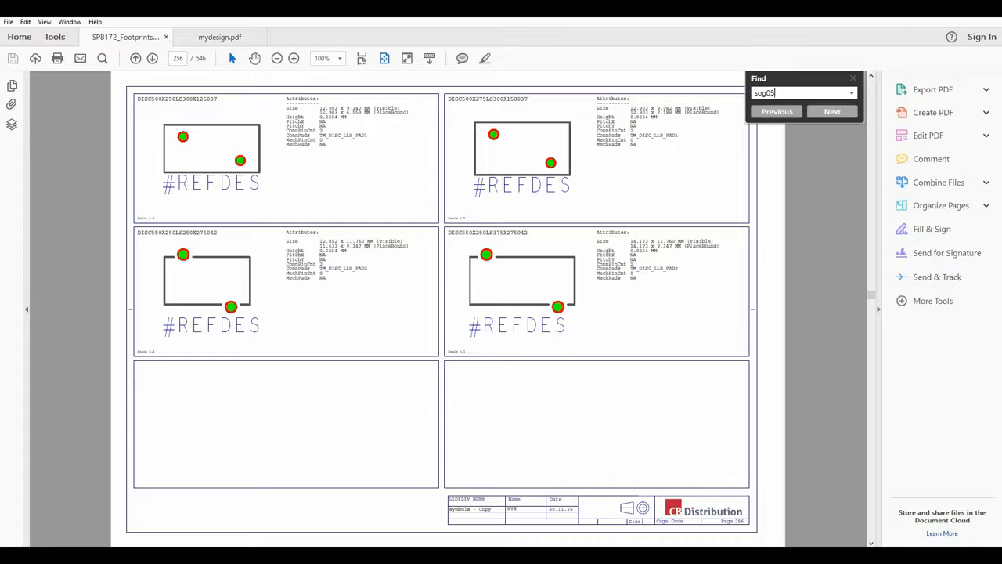
key(Down)
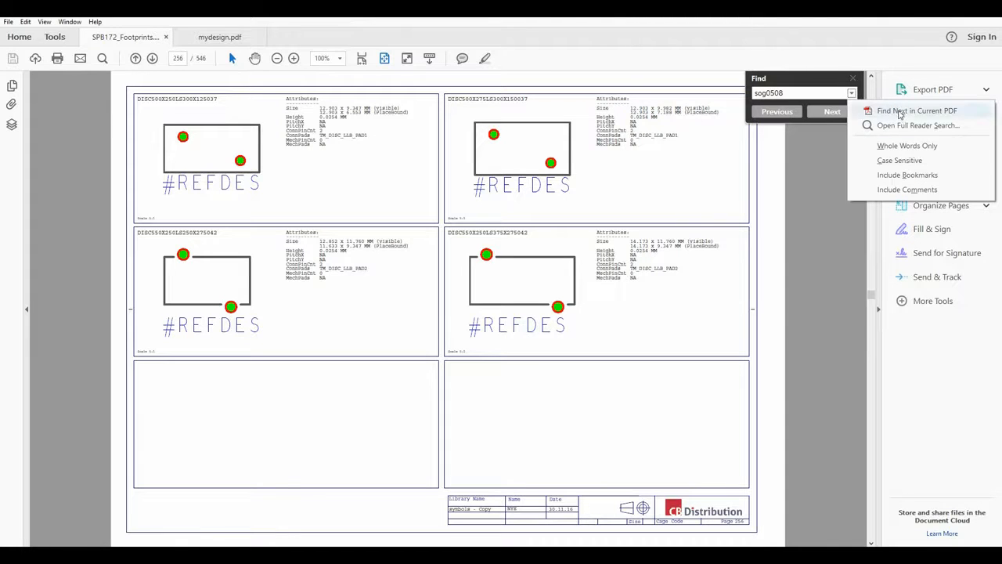
click(899, 112)
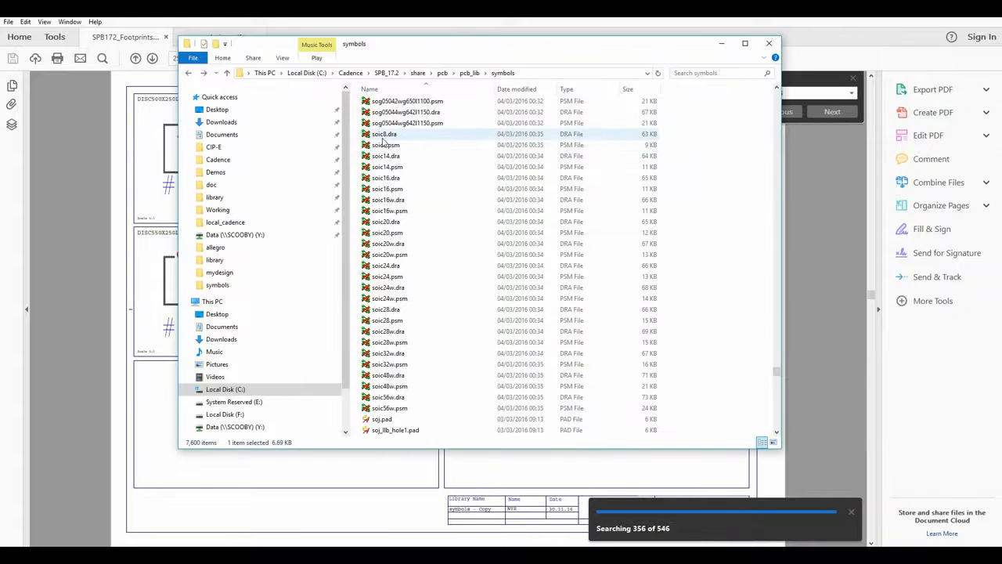
click(383, 137)
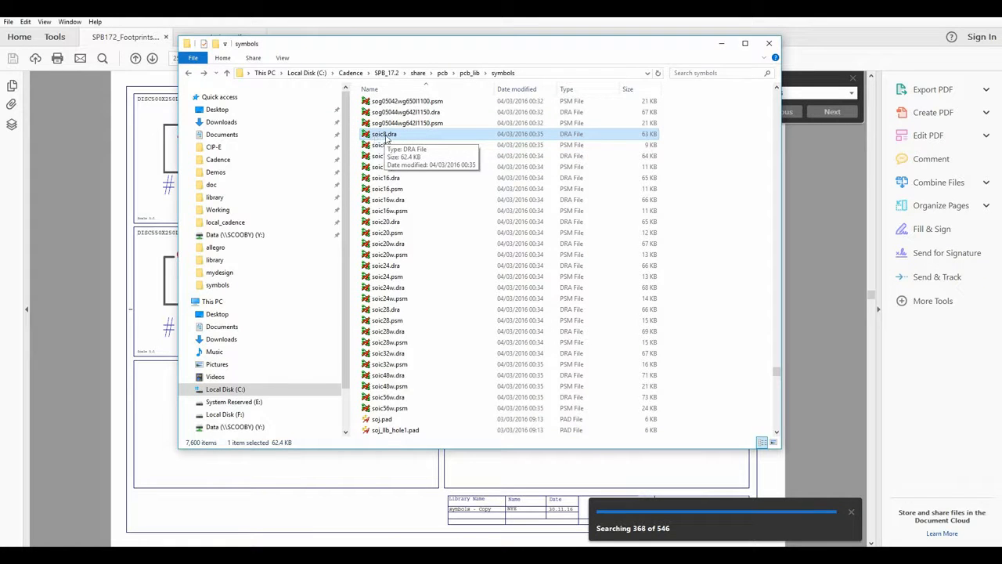
click(386, 137)
key(ctrl+c)
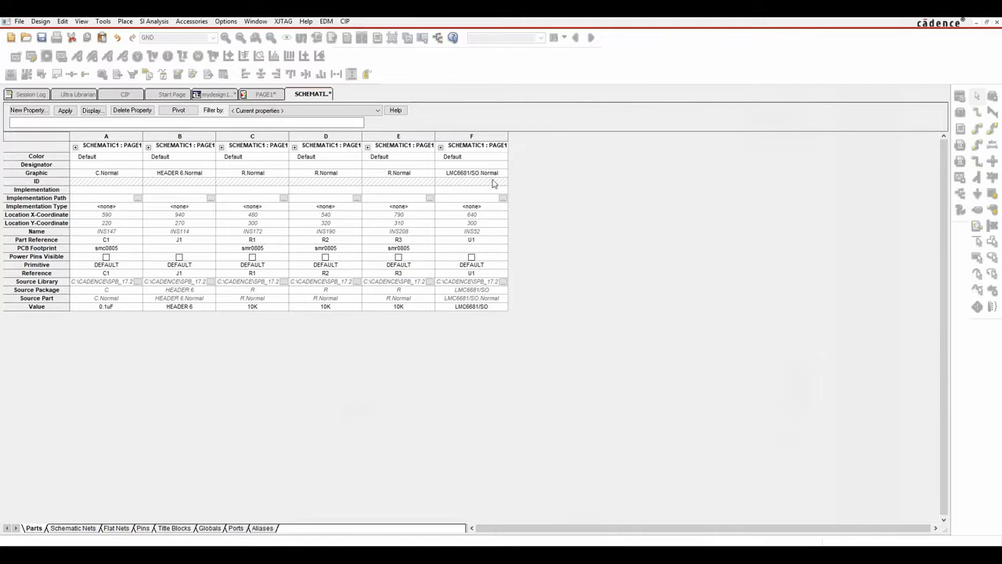
Paste soic8 into U1's PCB Footprint cell, then return to the footprint catalogue PDF.
click(471, 249)
key(ctrl+v)
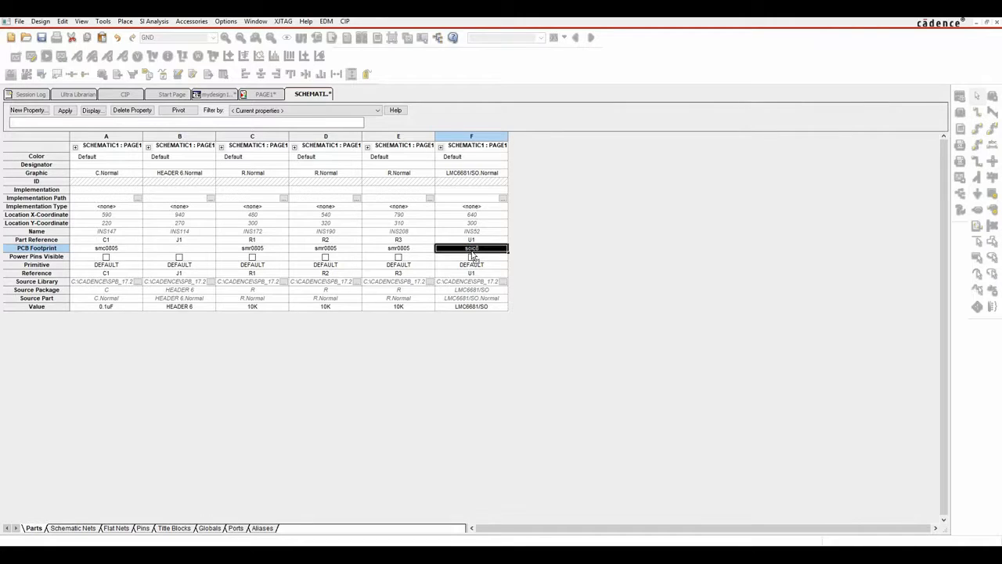
drag(497, 251, 486, 236)
click(488, 250)
click(387, 510)
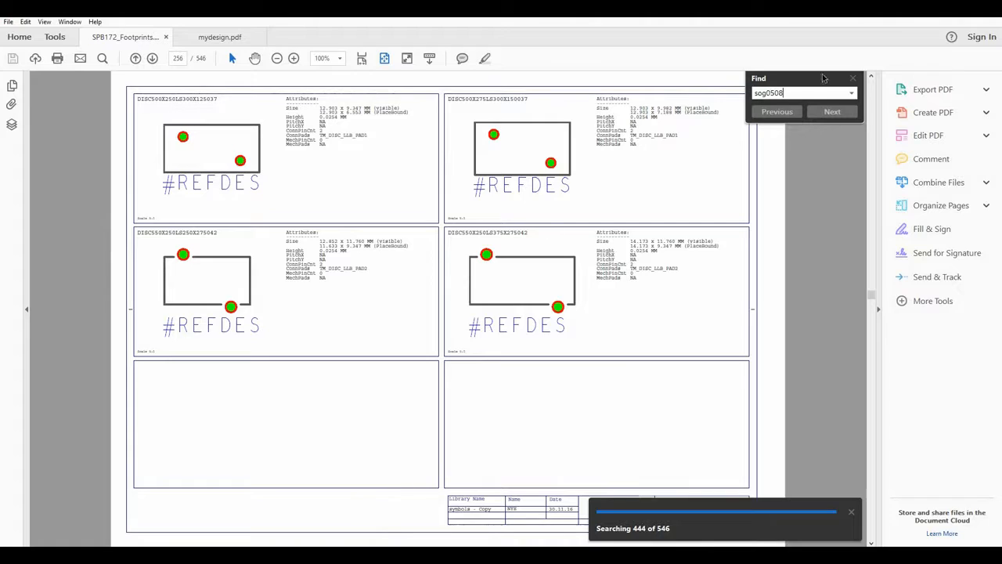
Close the search panel and progress notice, and page the catalogue back to page 99.
click(854, 79)
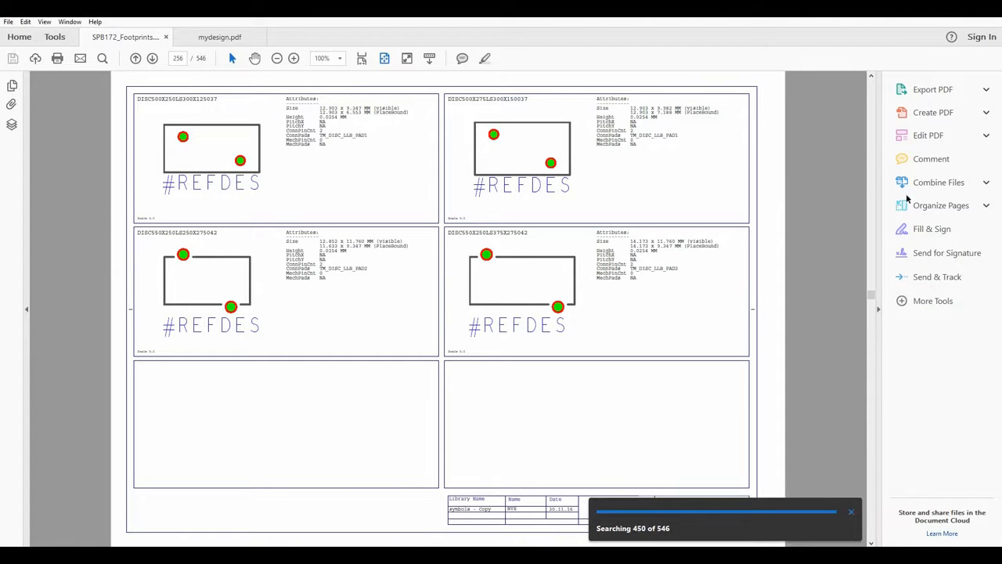
click(854, 515)
click(871, 92)
click(870, 92)
click(871, 95)
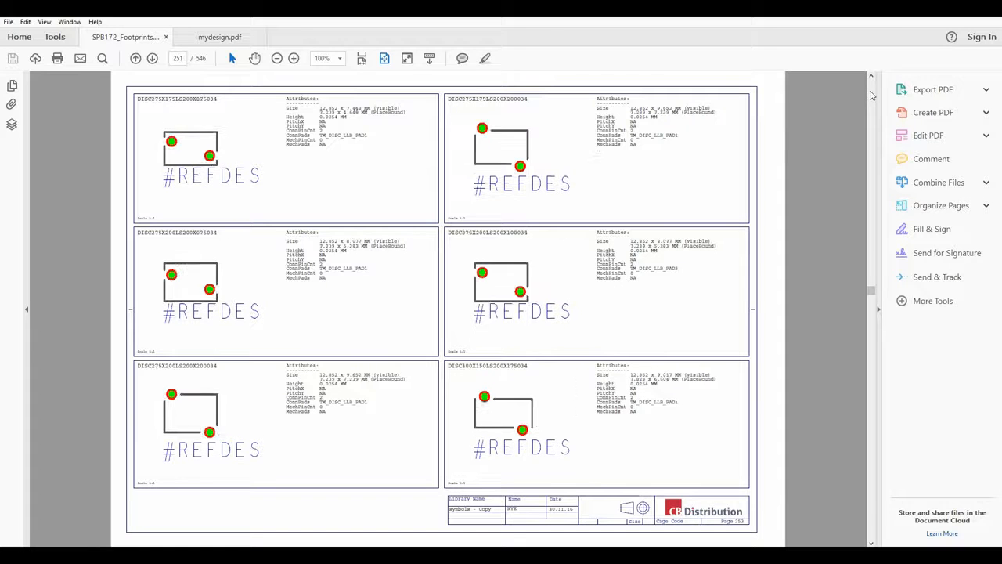
drag(872, 293, 880, 169)
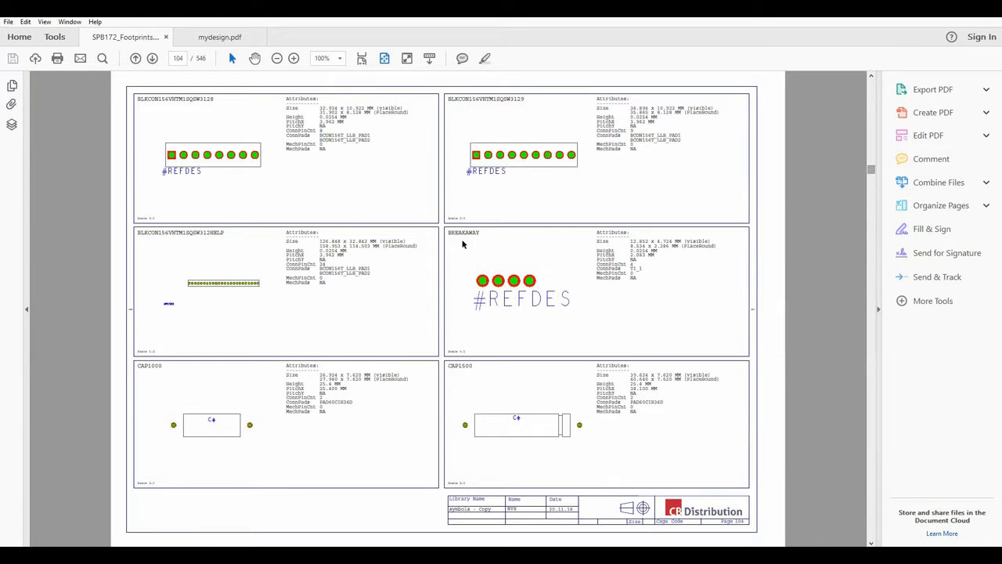
scroll(274, 279, up, 1)
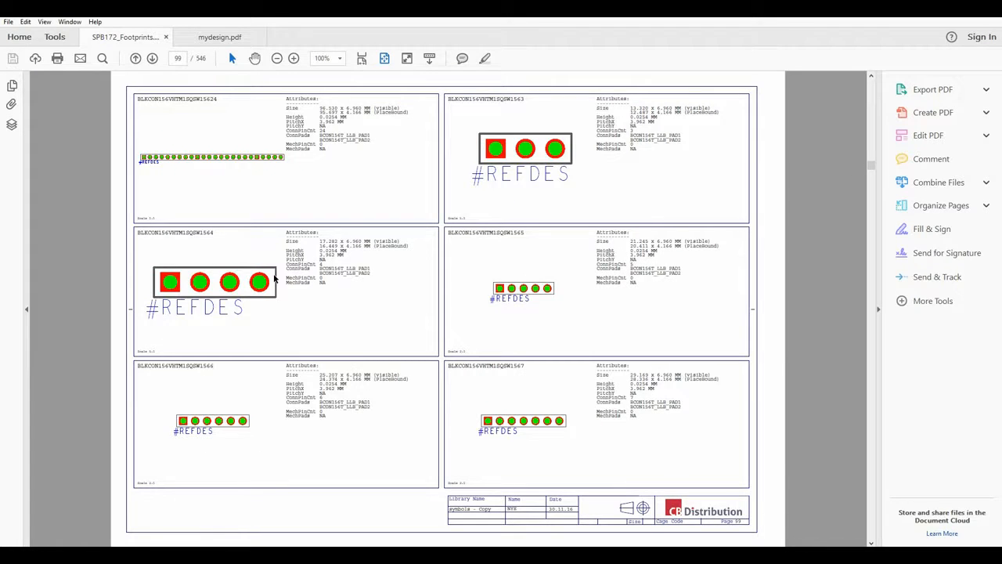
scroll(274, 279, down, 1)
scroll(274, 279, up, 1)
Copy the BLKCON156VHTM1SQSW1566 footprint name and return to the property sheet.
drag(211, 366, 136, 366)
key(ctrl+c)
click(207, 365)
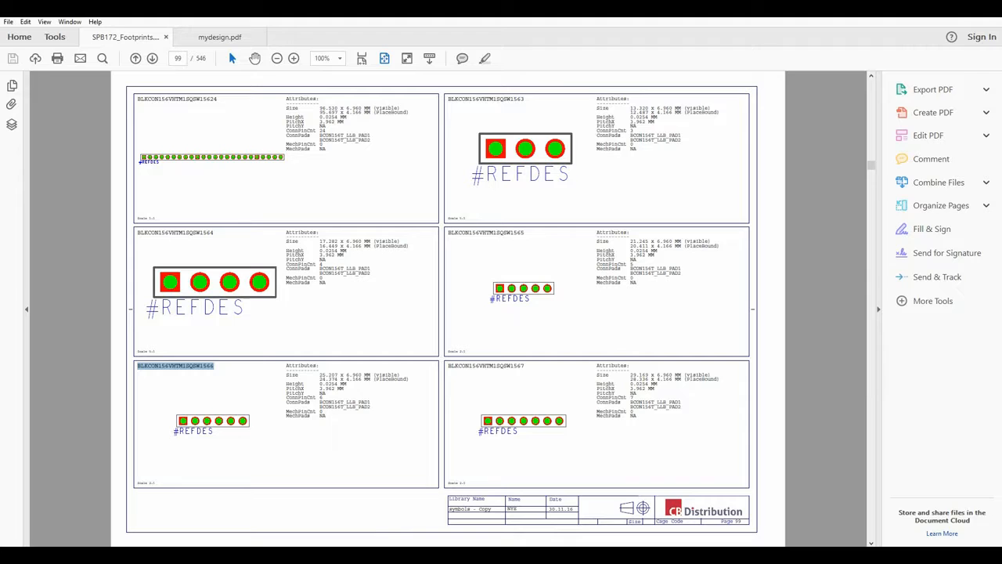
key(alt+Tab)
Paste BLKCON156VHTM1SQSW1566 as J1's PCB Footprint.
click(176, 251)
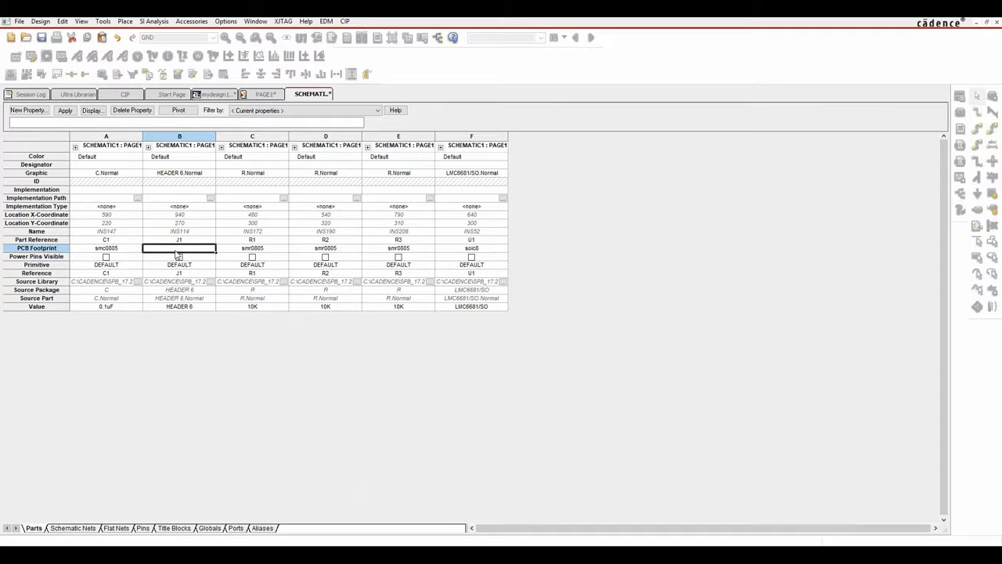
key(ctrl+v)
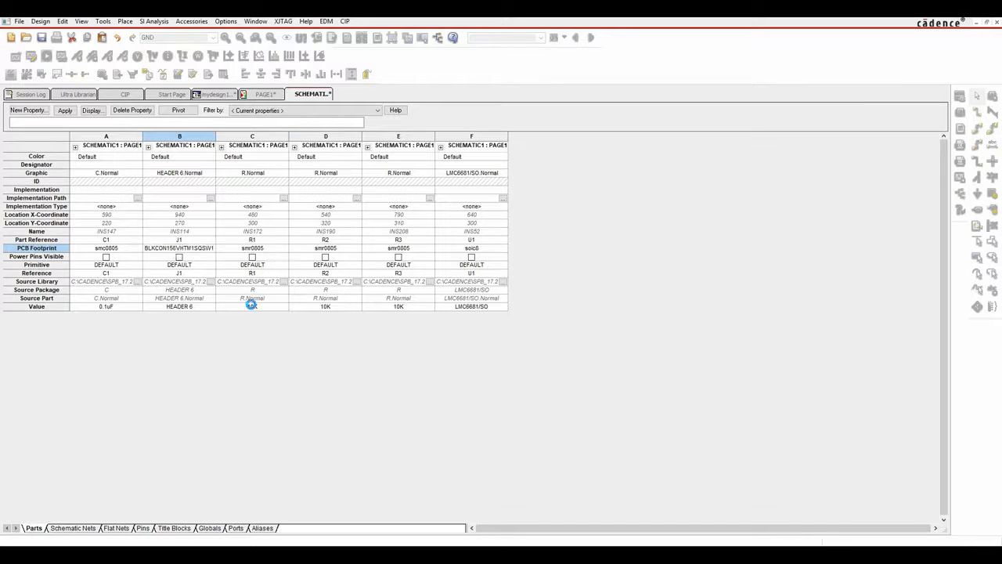
click(251, 305)
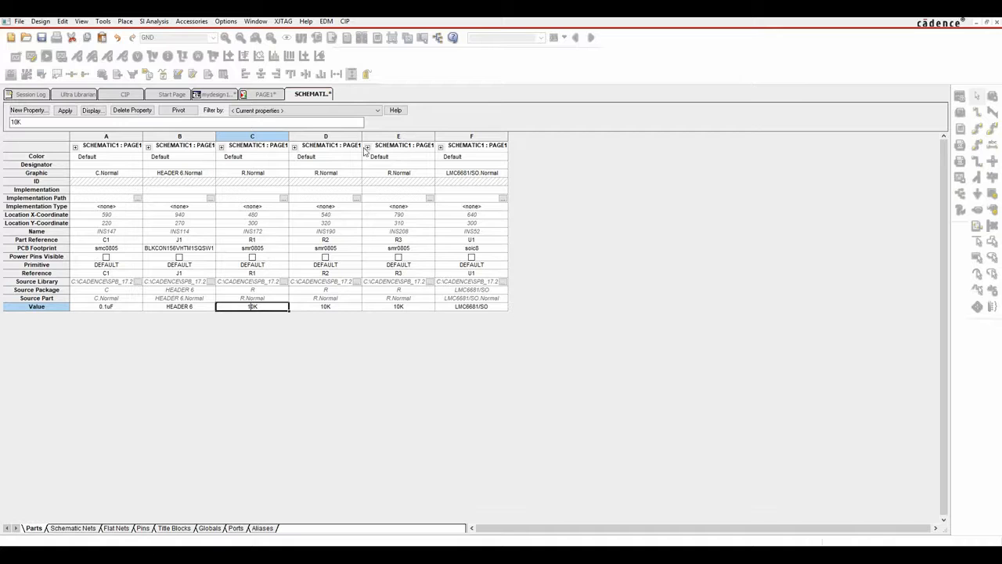
Save the design, close the property sheet and return to the mydesign1 project tree.
right_click(326, 96)
click(349, 145)
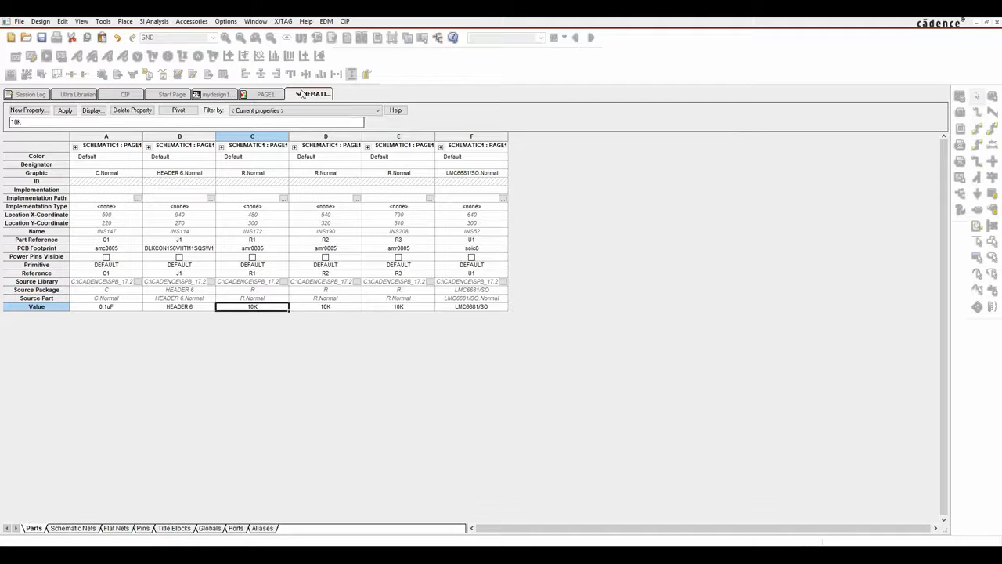
right_click(305, 94)
click(335, 159)
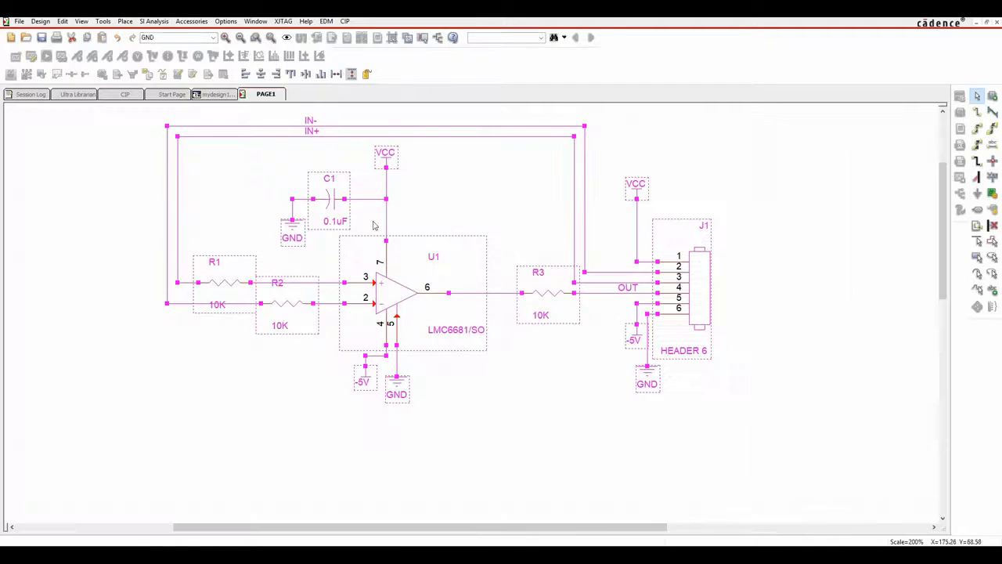
click(540, 428)
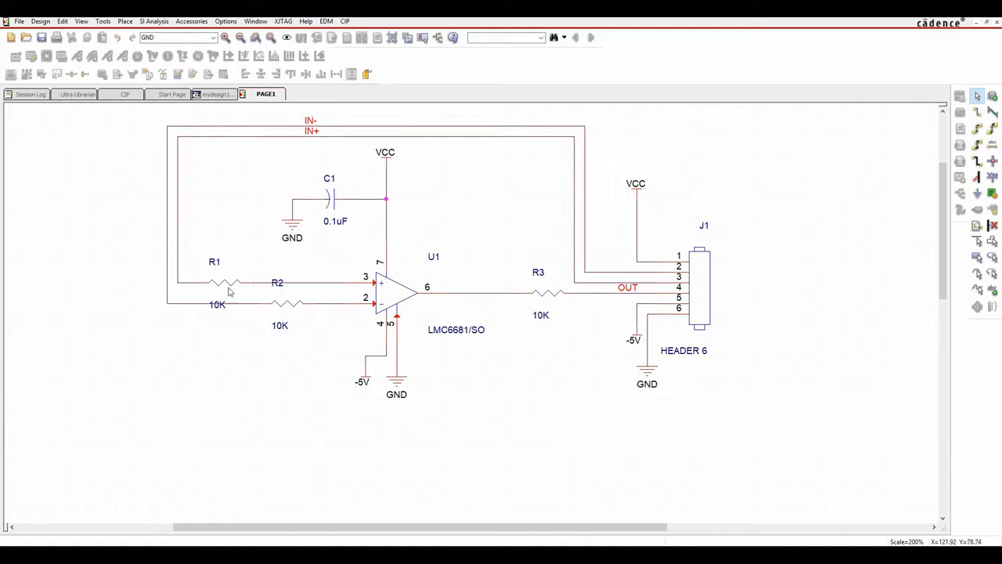
click(207, 95)
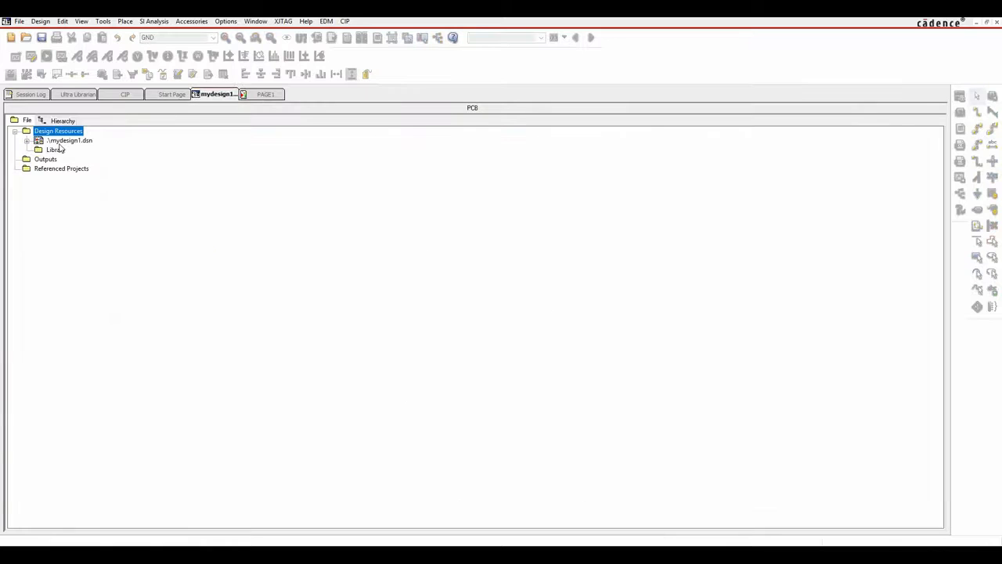
Save mydesign1.dsn and create a netlist that builds a PCB Editor board and opens it.
click(63, 143)
click(40, 38)
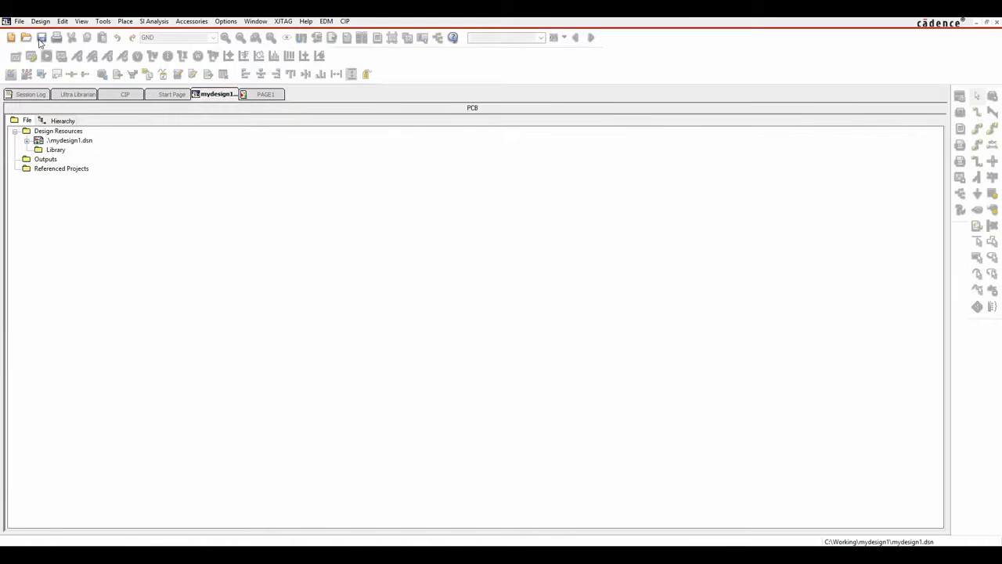
click(70, 143)
click(102, 21)
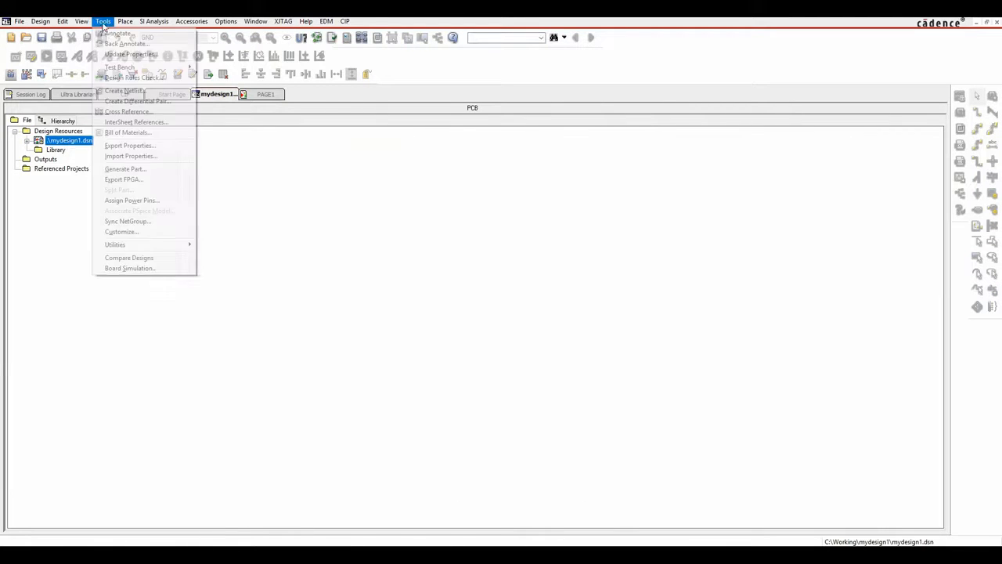
click(125, 91)
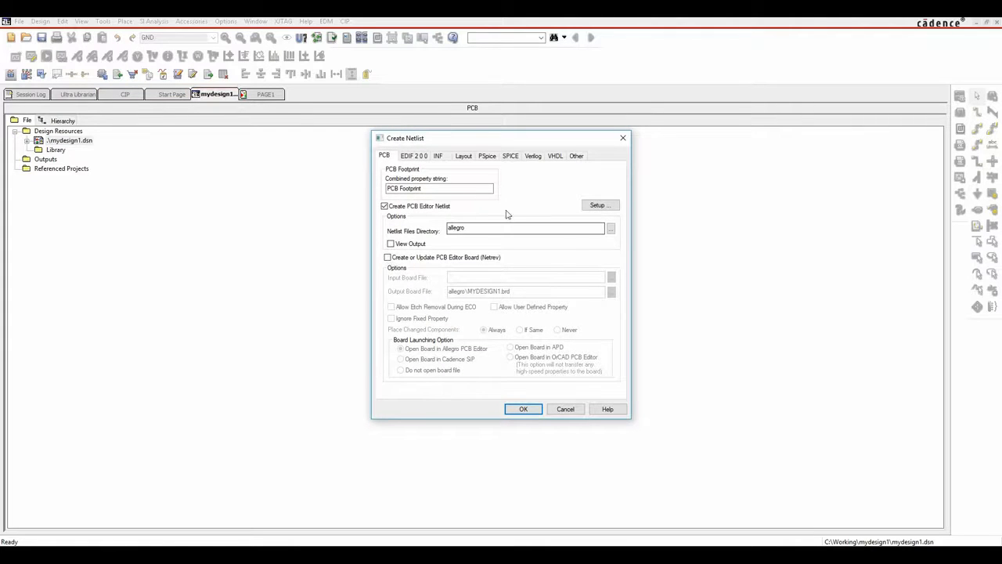
click(387, 257)
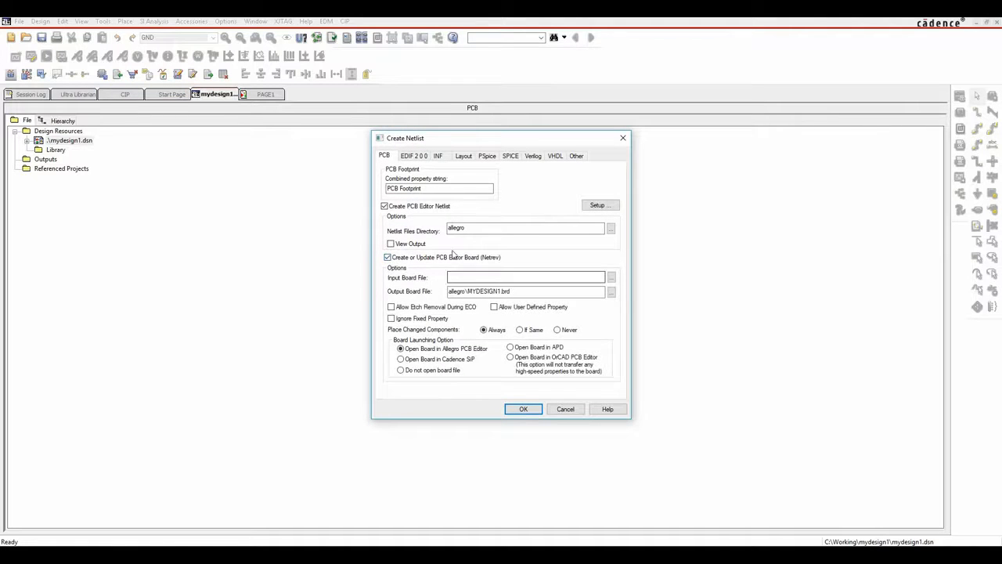
click(512, 227)
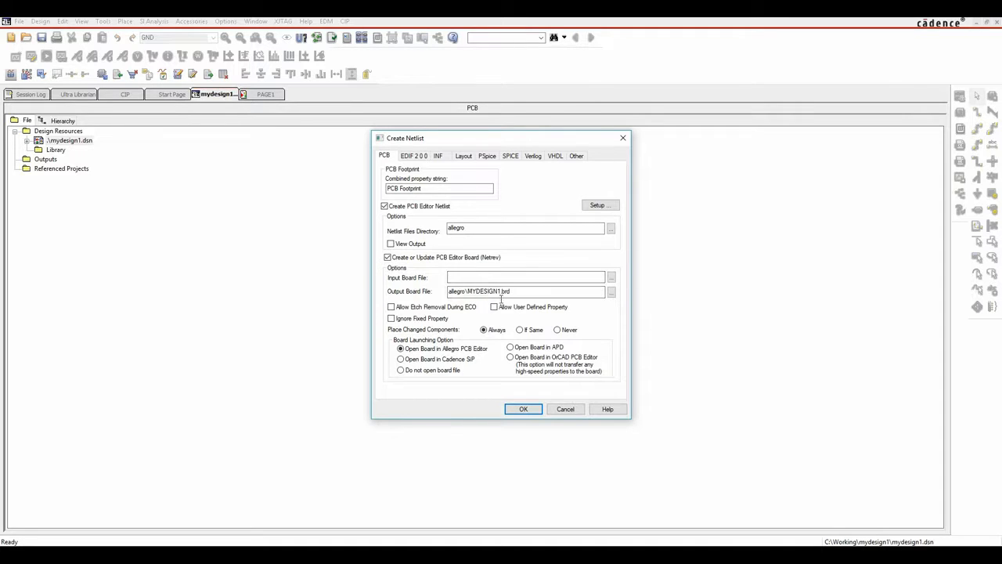
click(511, 357)
click(521, 409)
Confirm netlisting, acknowledge the warning, and launch OrCAD PCB Designer Standard.
click(540, 311)
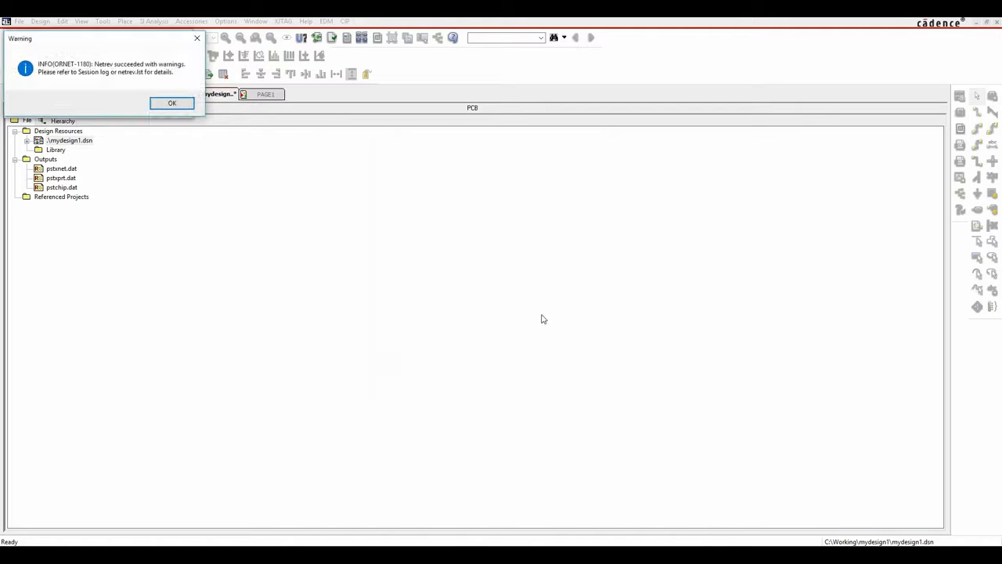
click(170, 103)
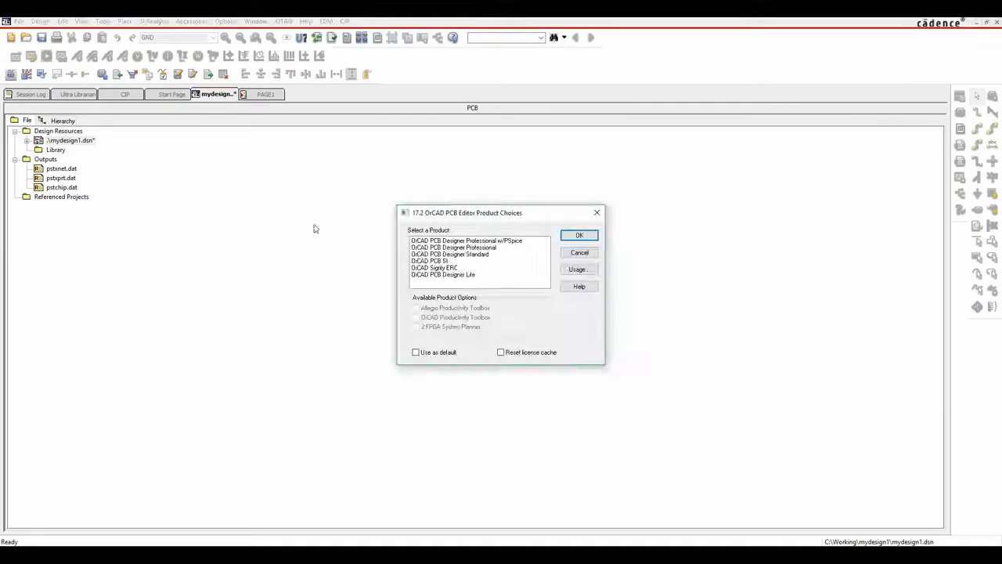
click(468, 253)
click(578, 236)
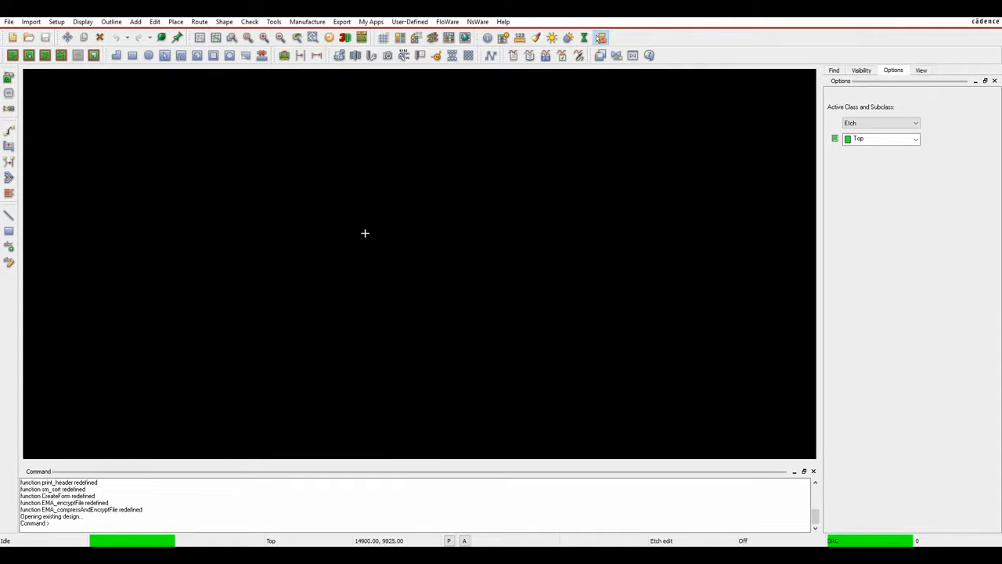
Open the File Viewer with all file types shown.
click(28, 56)
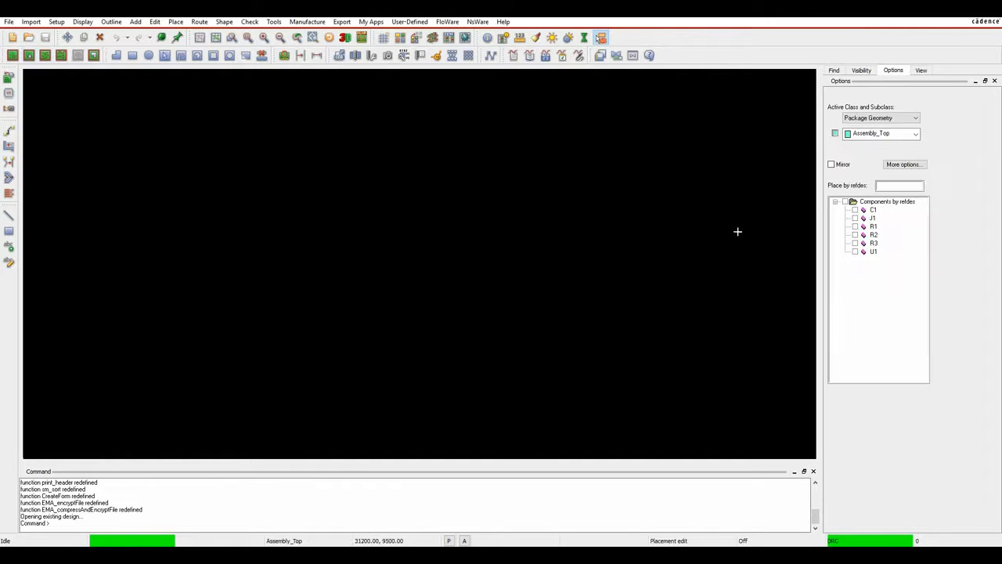
click(9, 22)
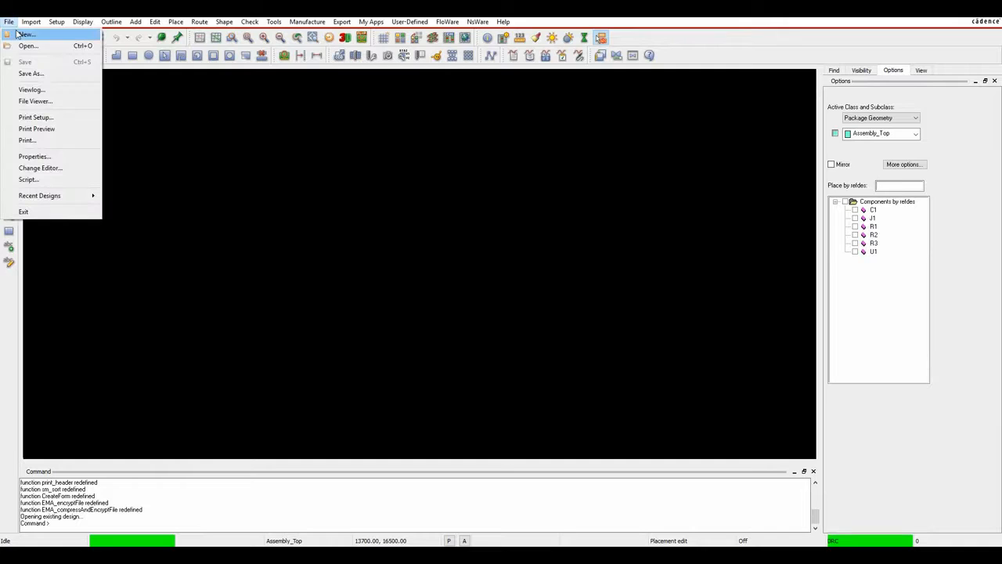
click(37, 100)
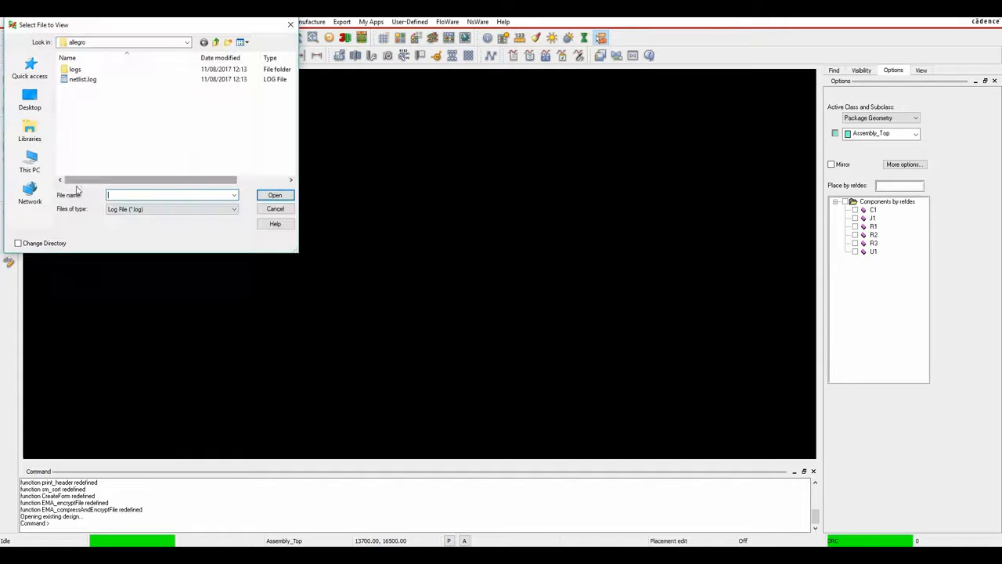
click(125, 209)
click(129, 243)
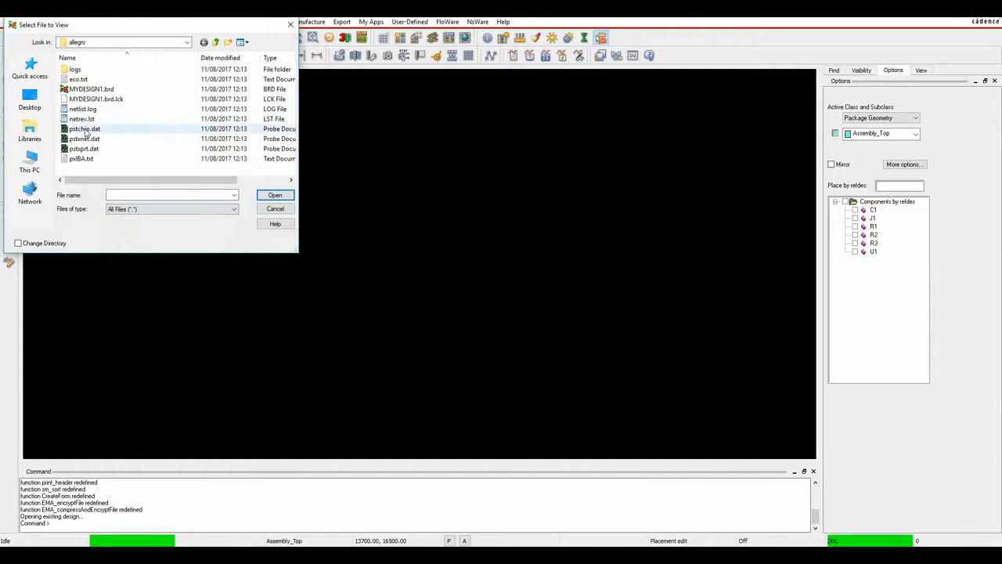
click(125, 42)
click(94, 169)
Browse to mydesign1\allegro, open netrev.lst, and enlarge the log viewer.
click(86, 44)
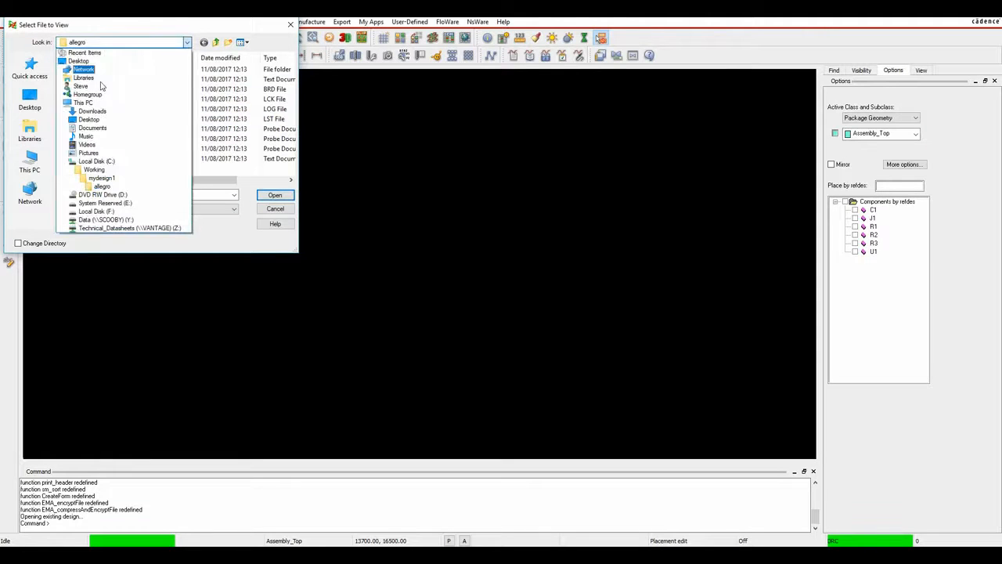
click(103, 186)
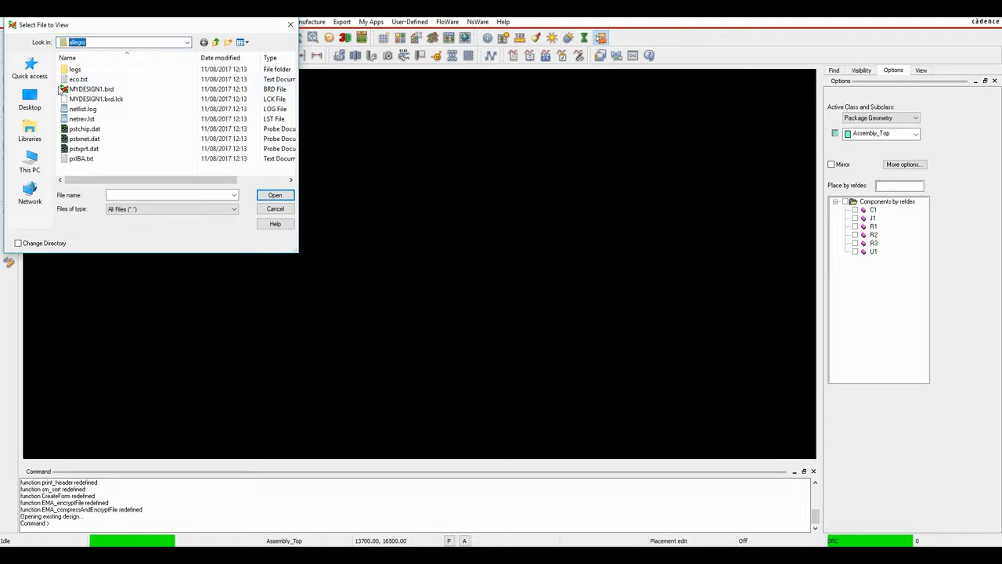
click(215, 41)
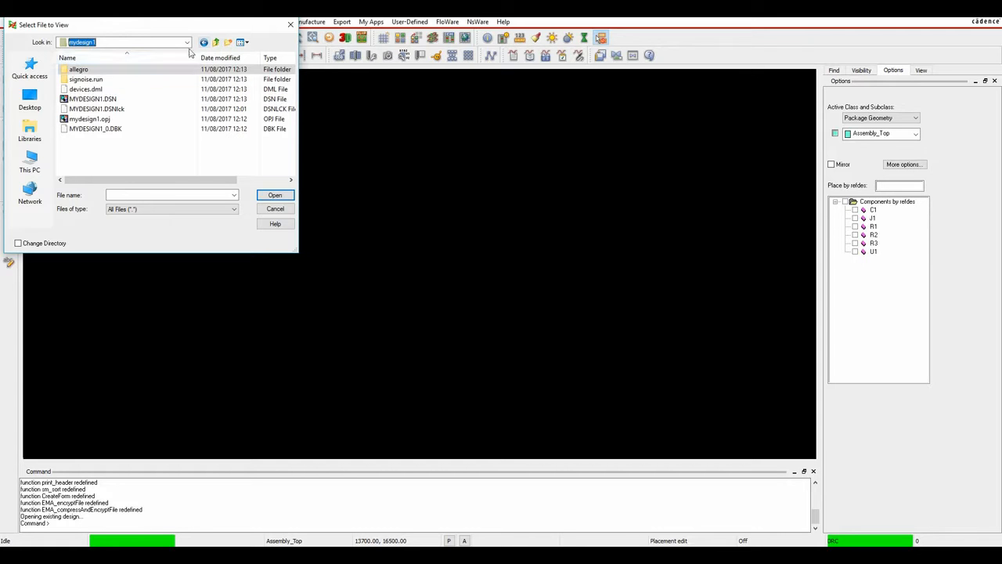
double_click(88, 70)
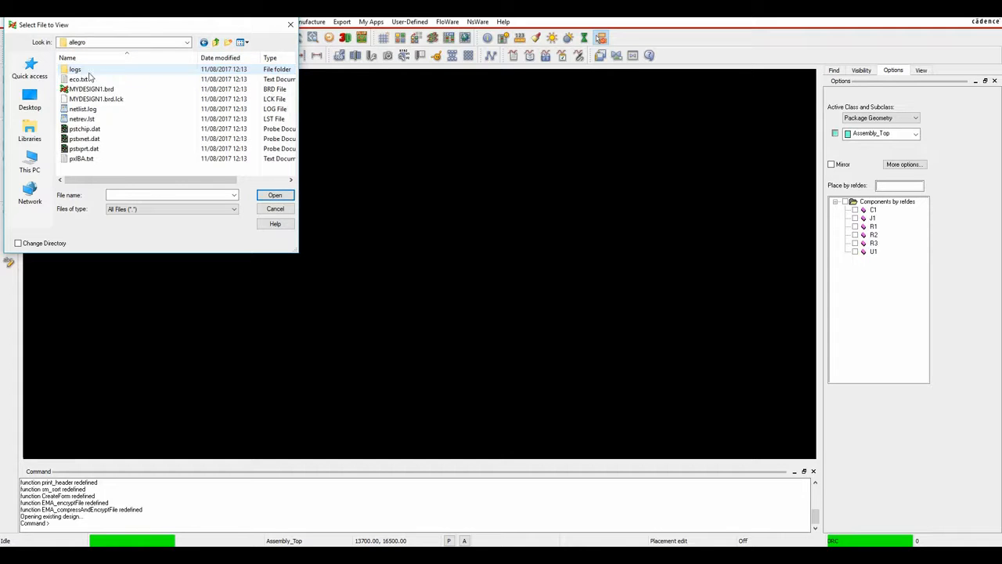
double_click(90, 118)
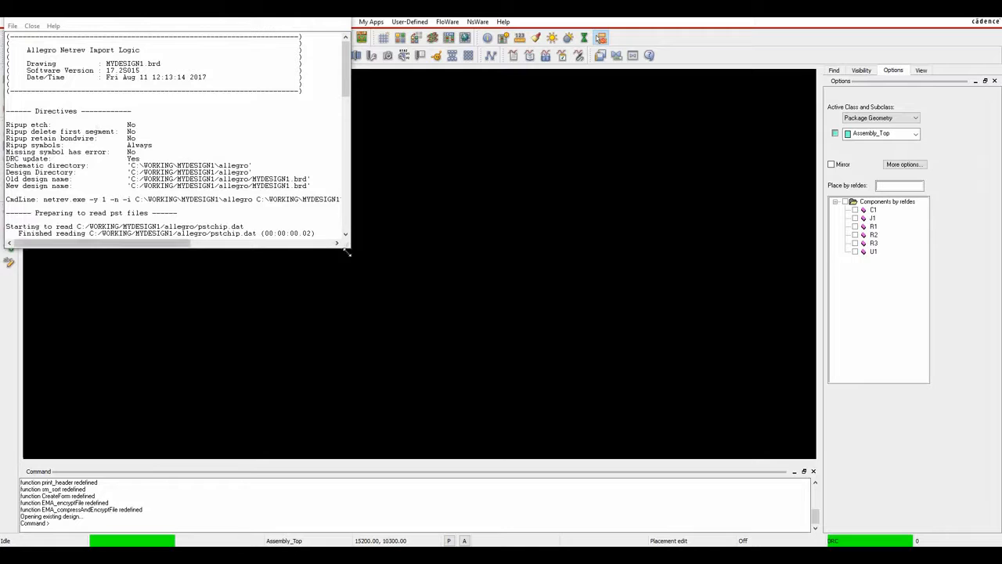
drag(350, 249, 749, 451)
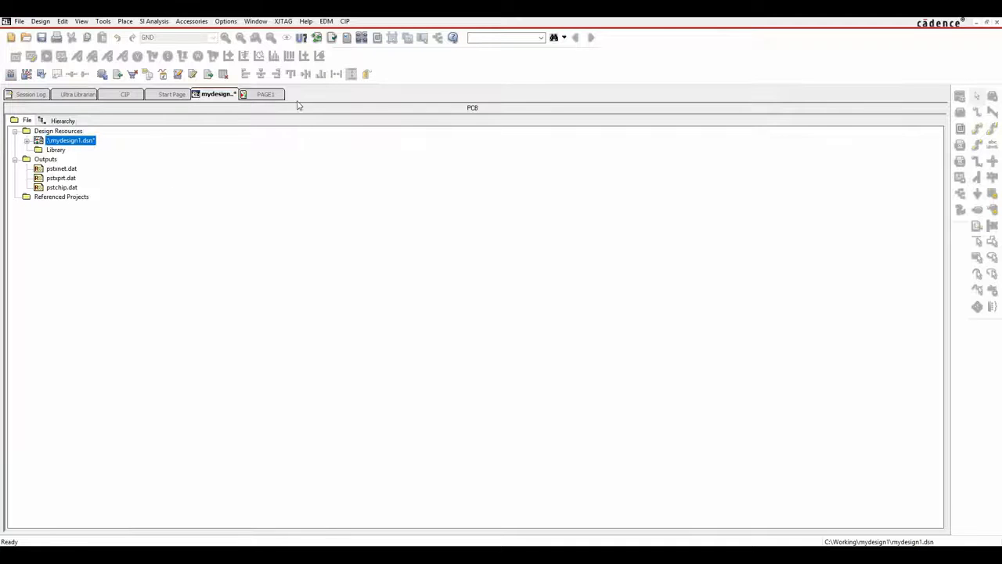
Switch to the PAGE1 tab to display the op-amp schematic page.
click(266, 94)
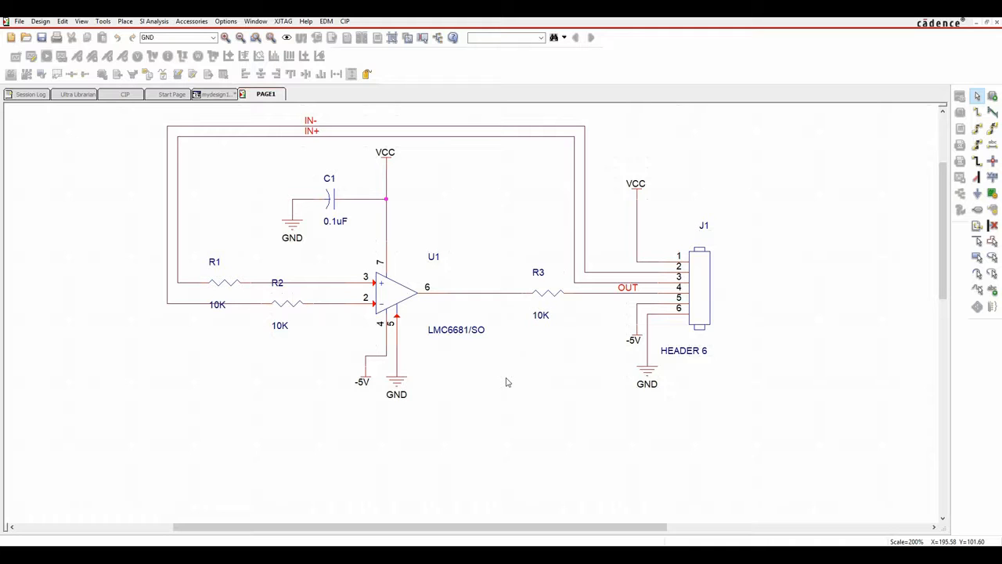
Add a new NC property with value 1,8 to op-amp U1 and close the property editor.
double_click(392, 298)
click(27, 110)
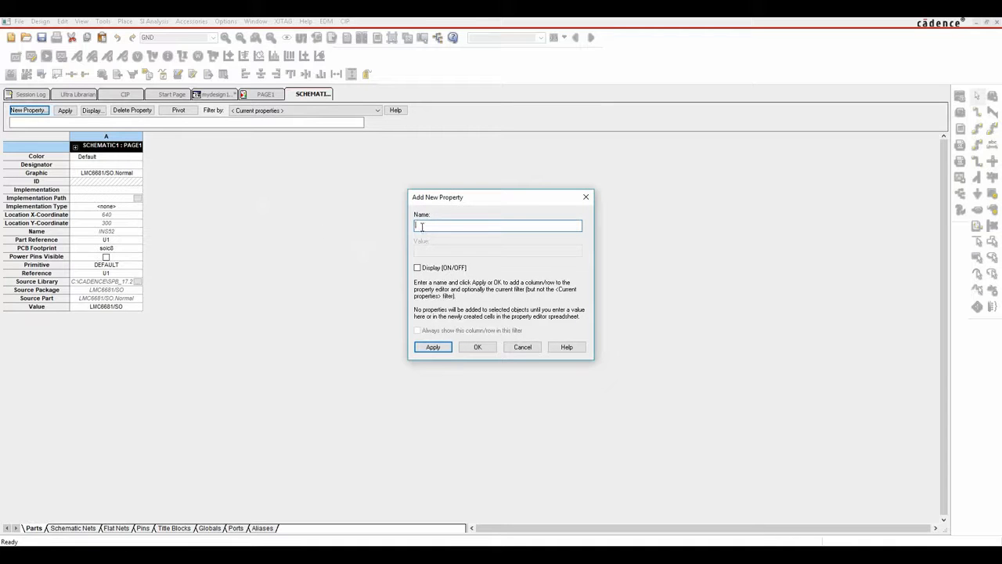
text(NC)
key(Tab)
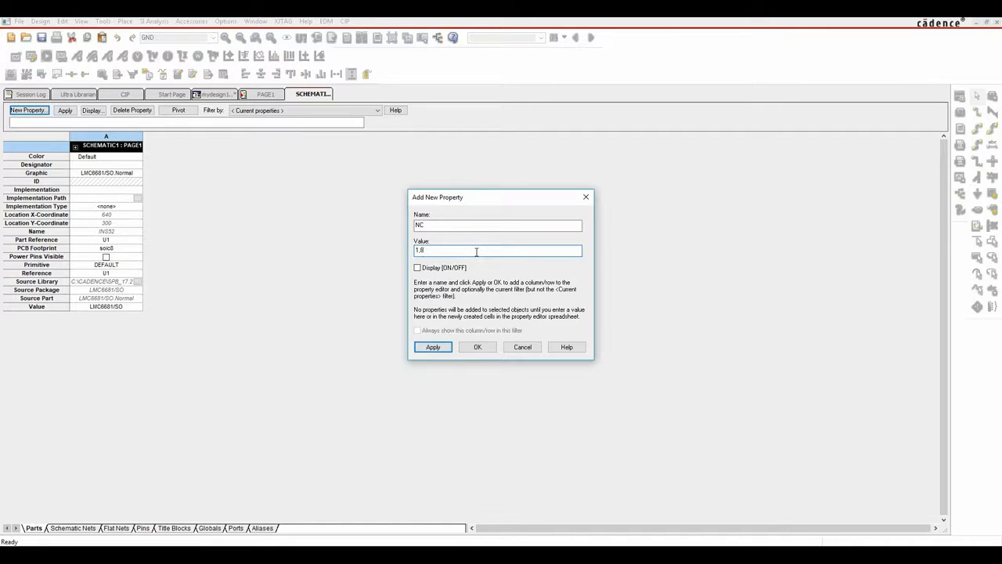
click(477, 348)
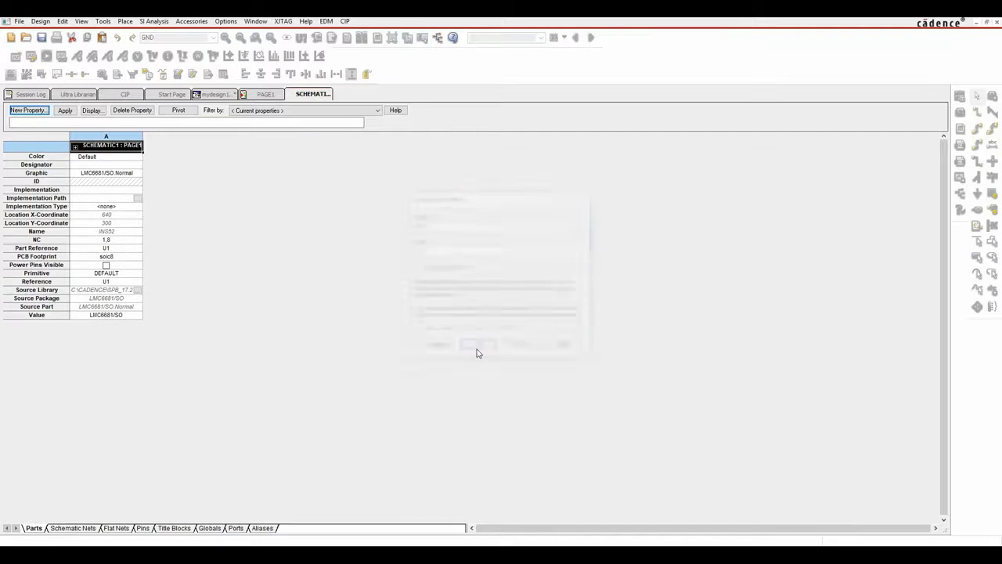
right_click(310, 100)
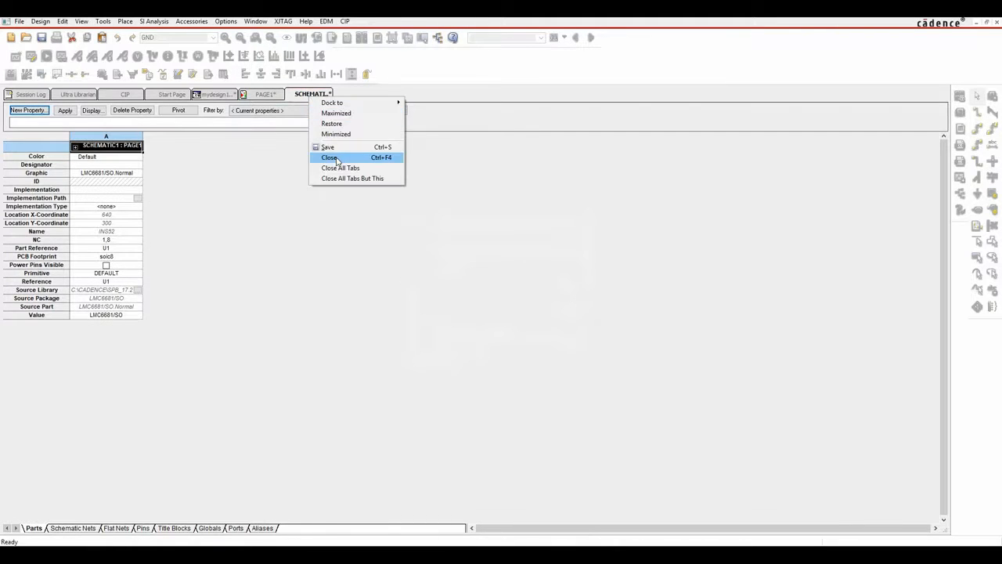
click(329, 157)
Save the mydesign1 design, then exit PCB Editor without saving MYDESIGN1.brd.
click(215, 94)
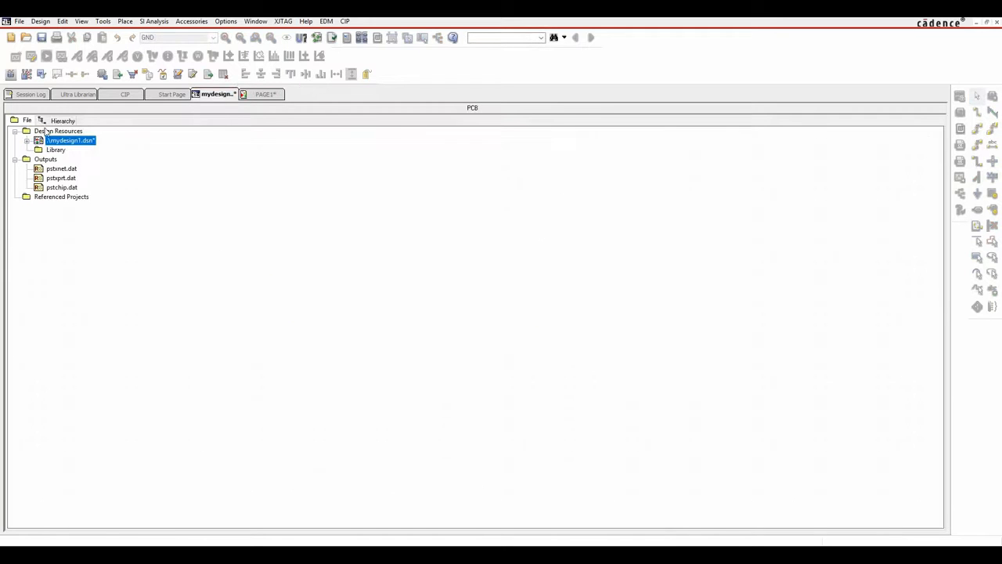
click(41, 38)
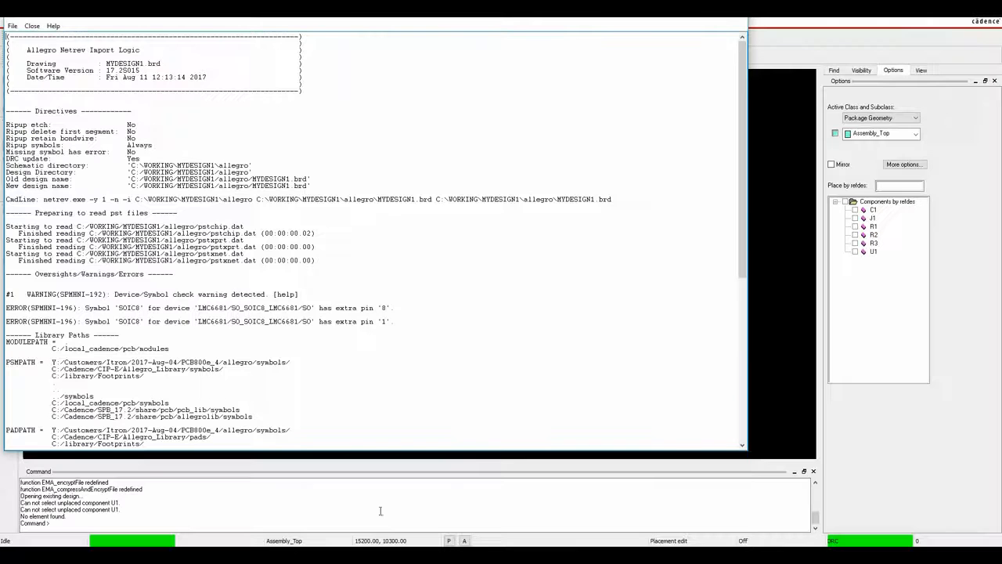
click(738, 16)
click(987, 11)
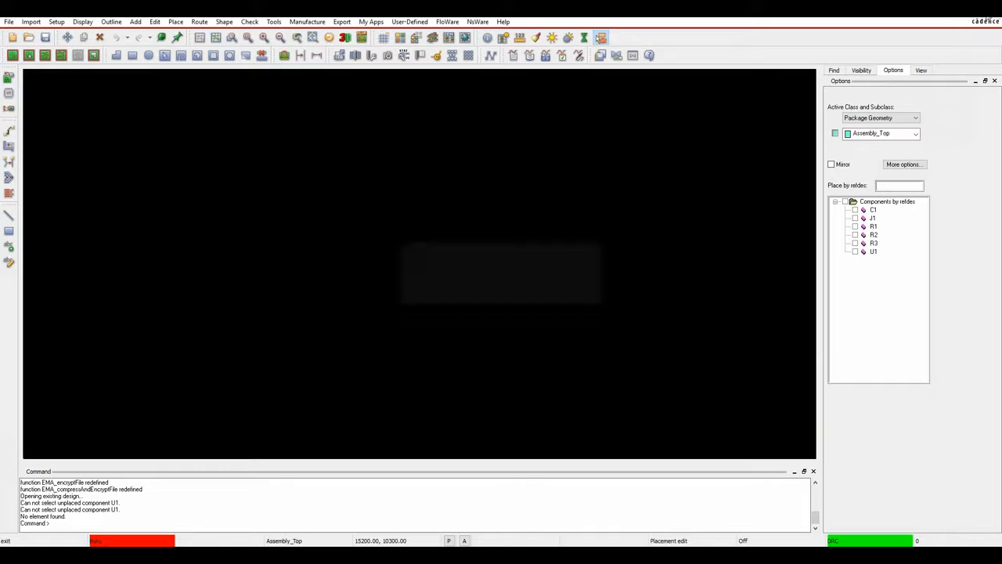
click(539, 293)
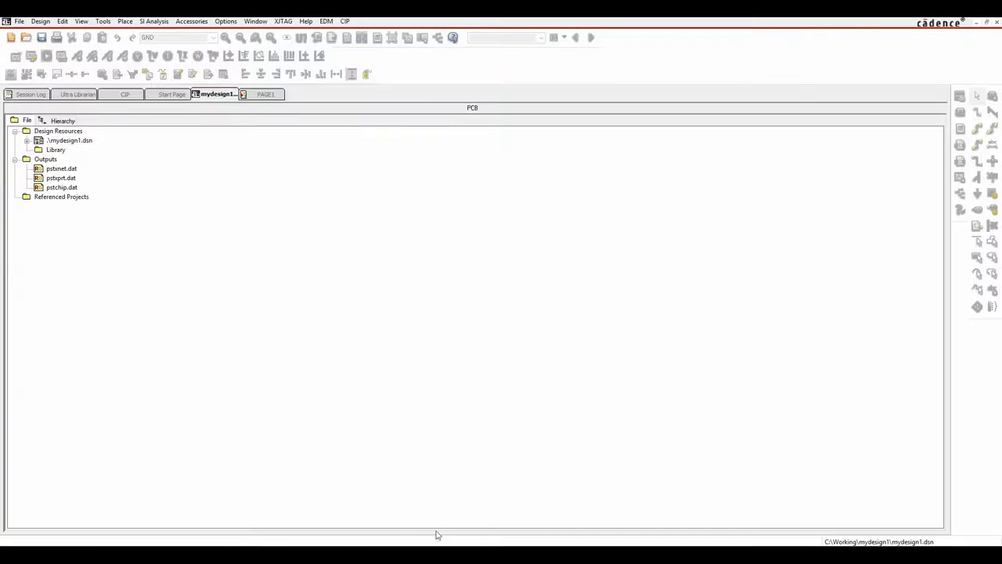
Re-run Create Netlist on mydesign1.dsn and reopen the board in OrCAD PCB Designer Standard.
click(69, 140)
click(103, 21)
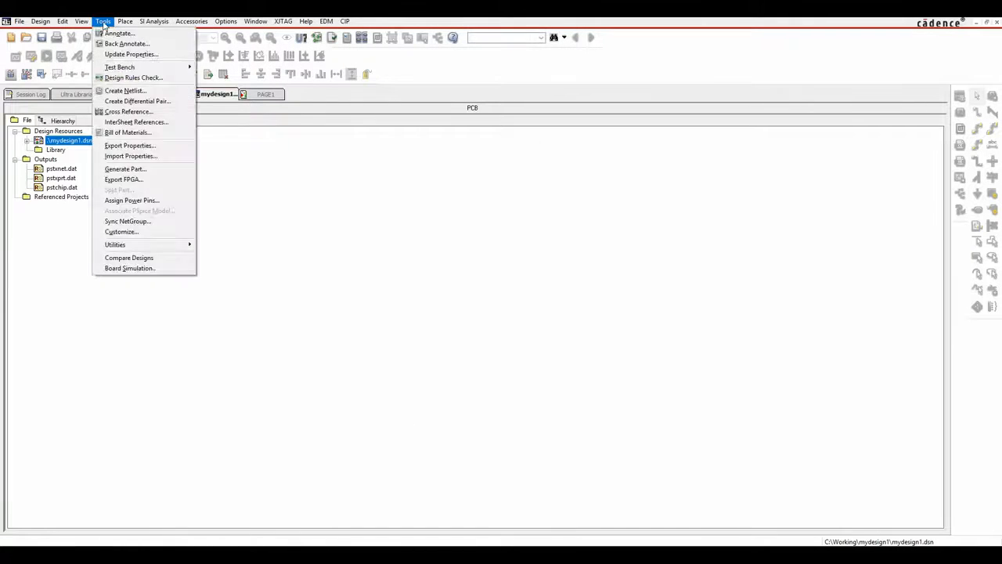
click(125, 89)
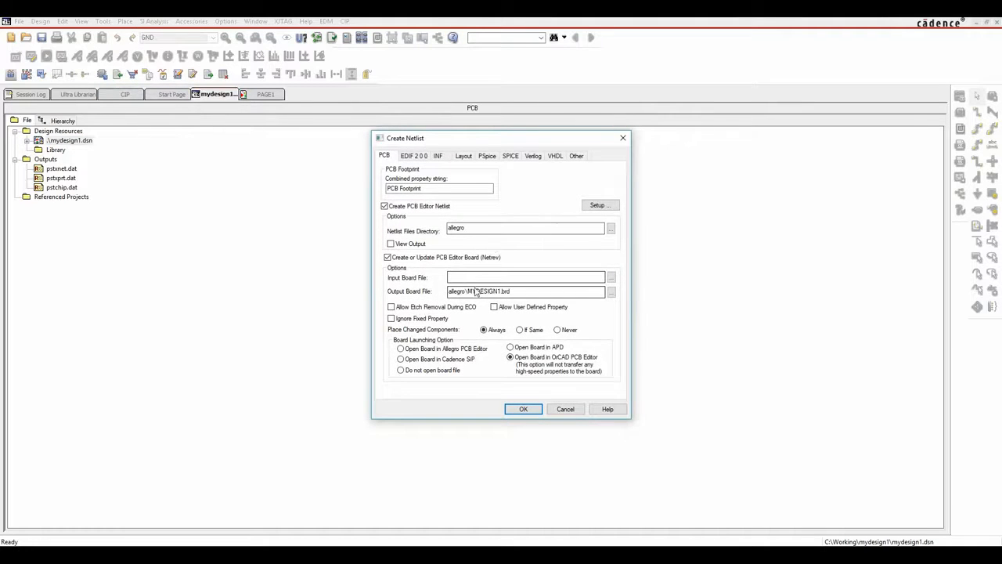
click(510, 411)
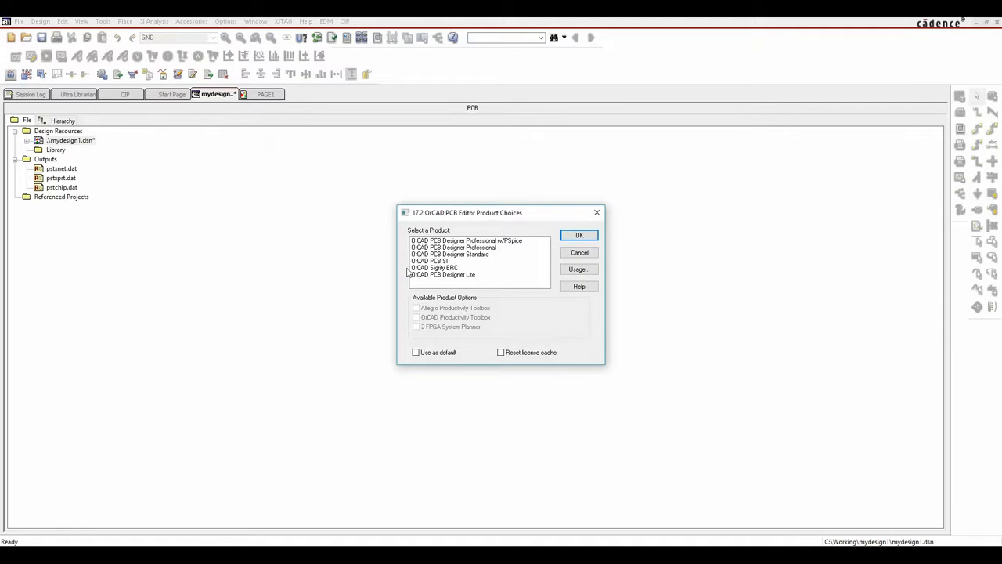
click(479, 255)
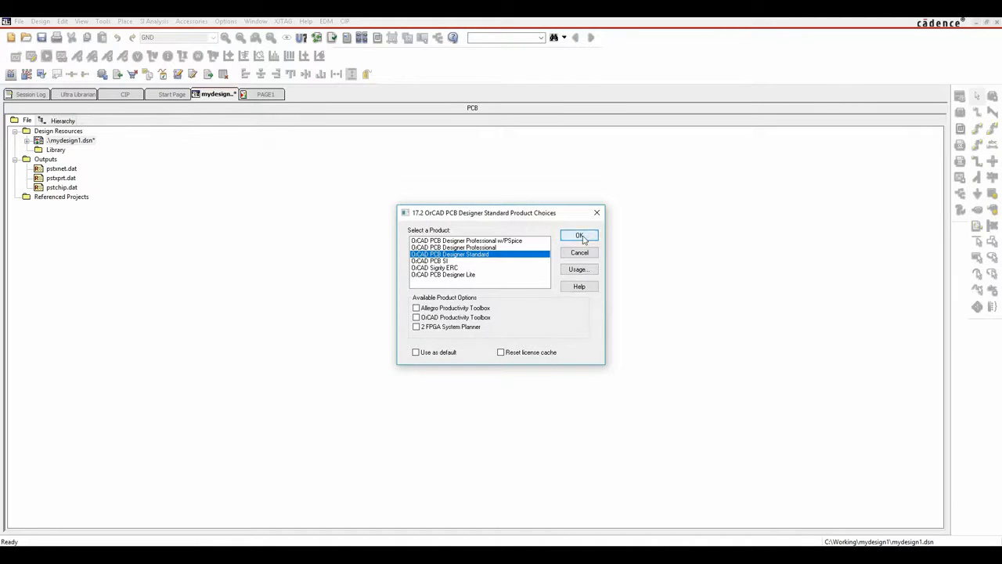
click(580, 235)
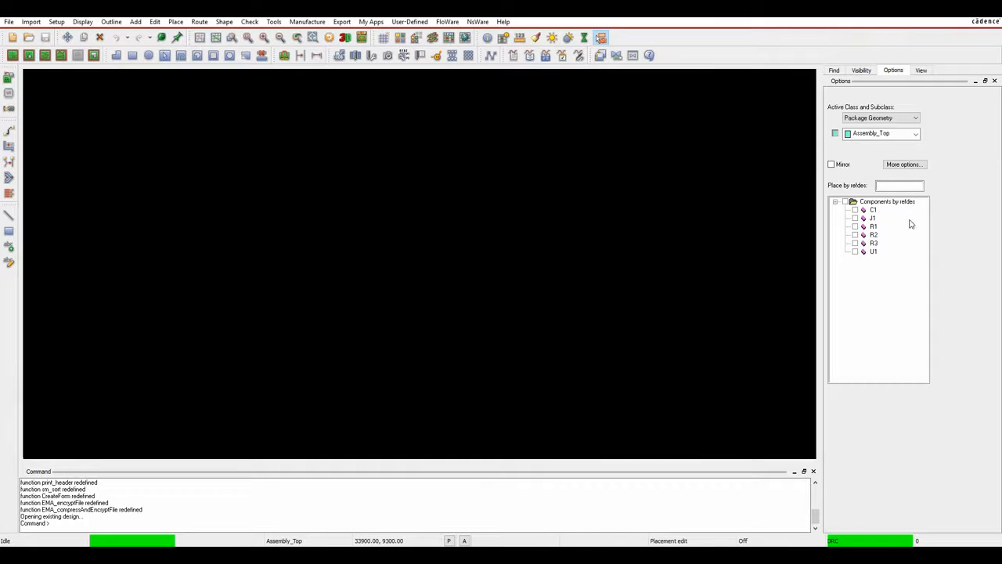
click(9, 21)
click(27, 93)
click(173, 209)
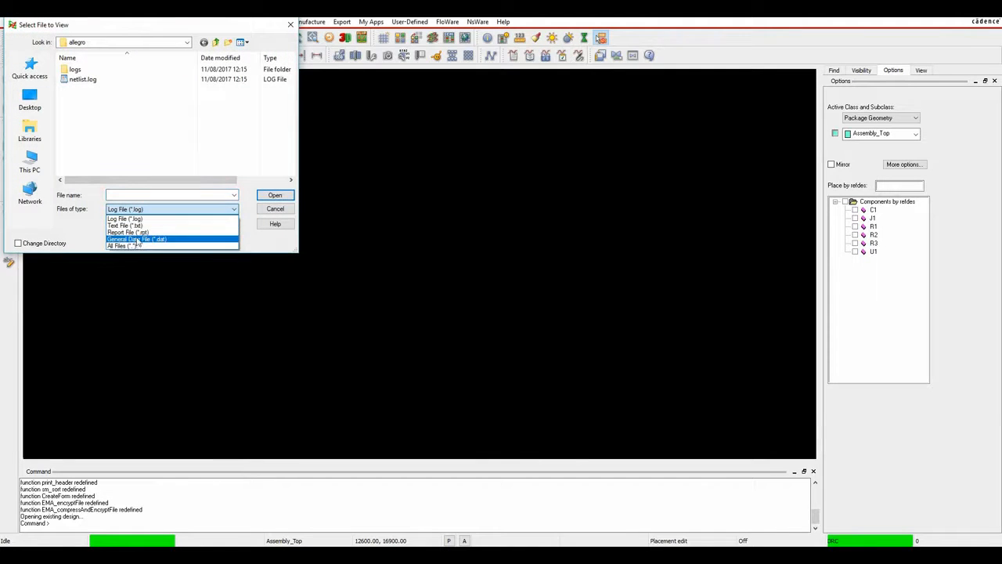
click(134, 246)
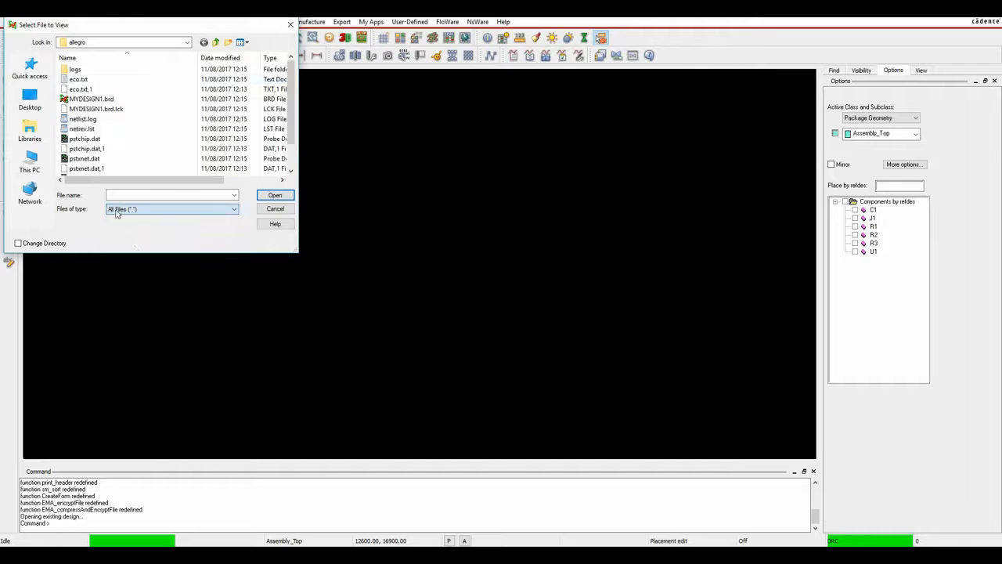
double_click(83, 129)
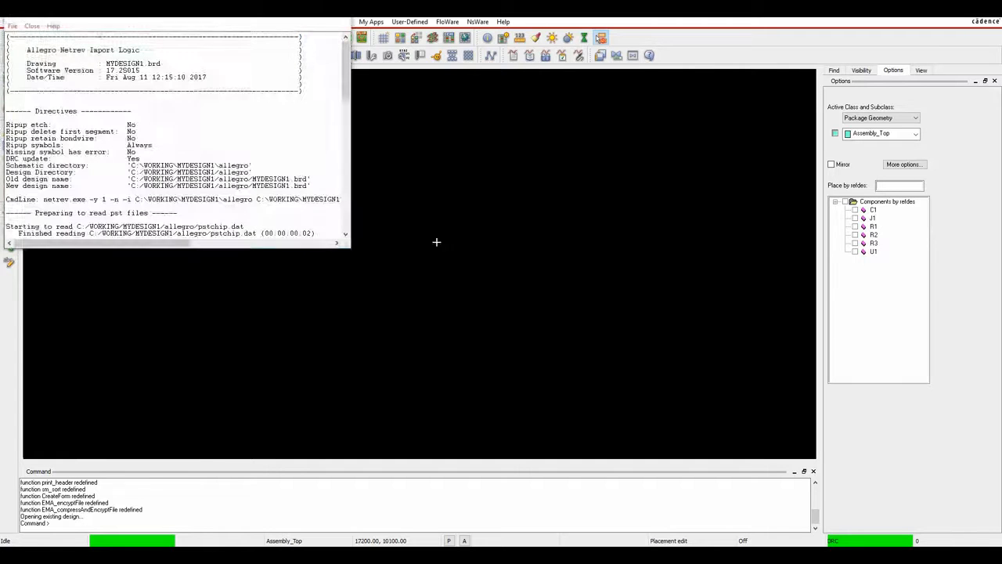
drag(353, 249, 718, 447)
scroll(362, 277, down, 12)
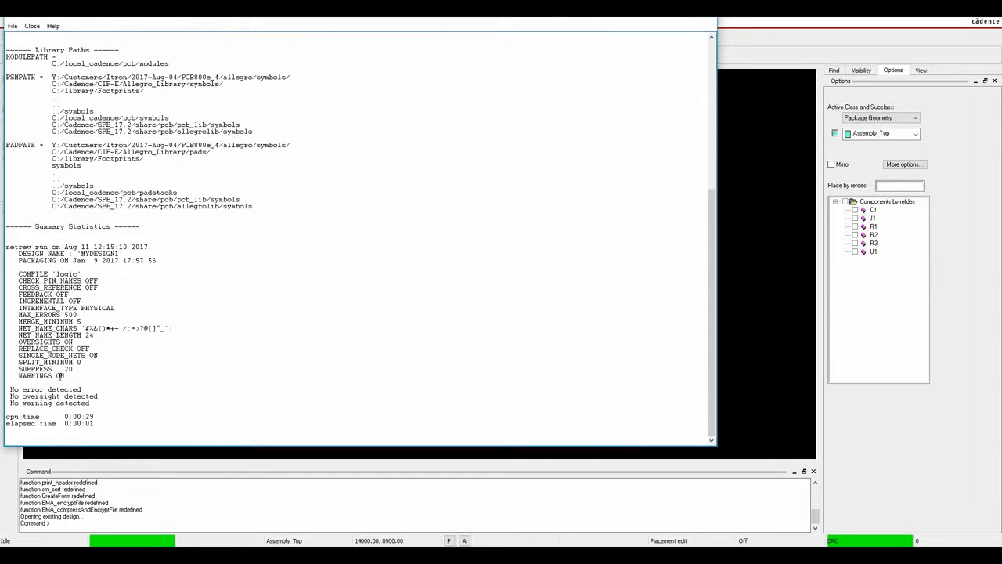
click(700, 24)
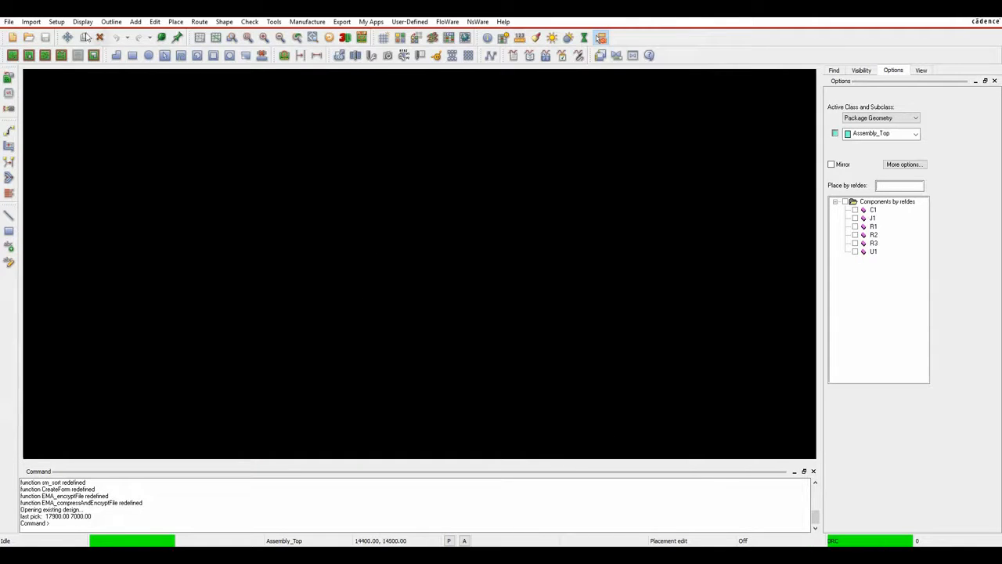
In Design Parameters, change the user units to Millimeter and accept the warning.
click(57, 22)
click(78, 49)
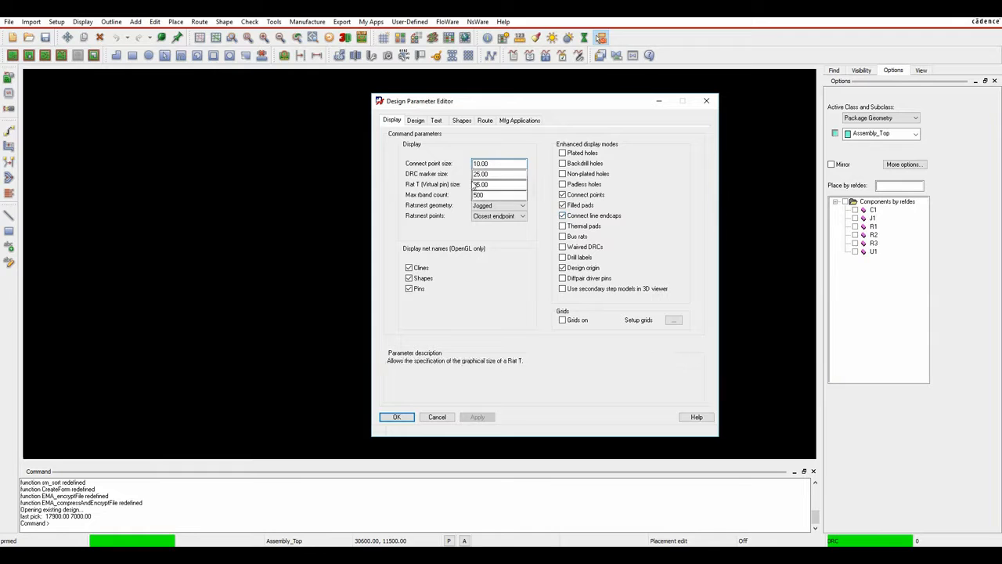
click(415, 119)
click(482, 159)
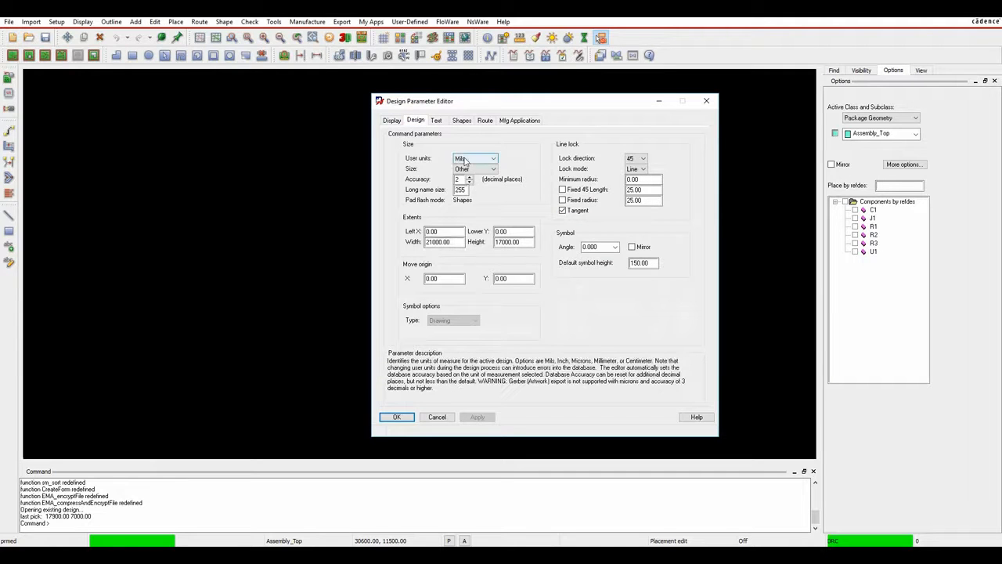
click(466, 189)
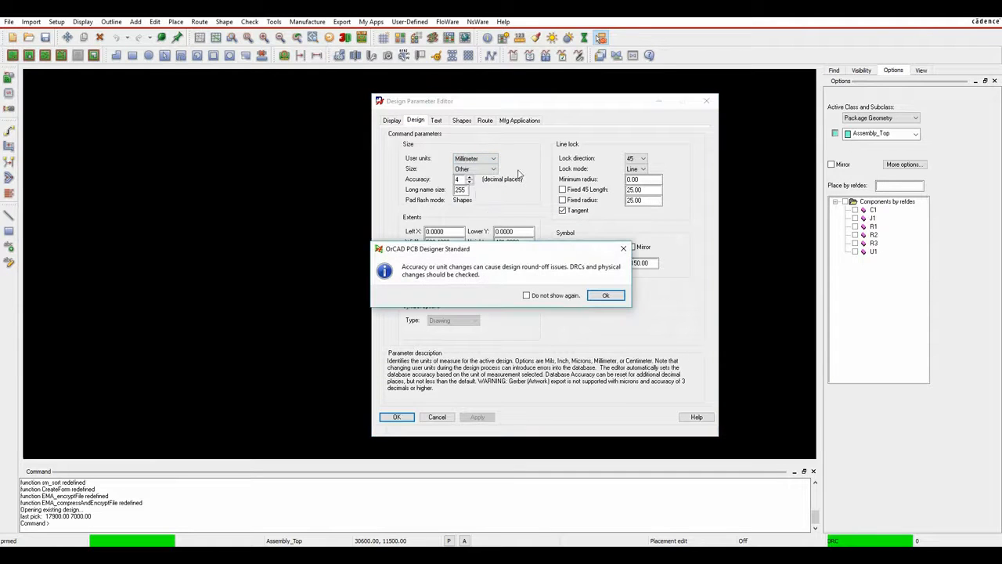
click(601, 295)
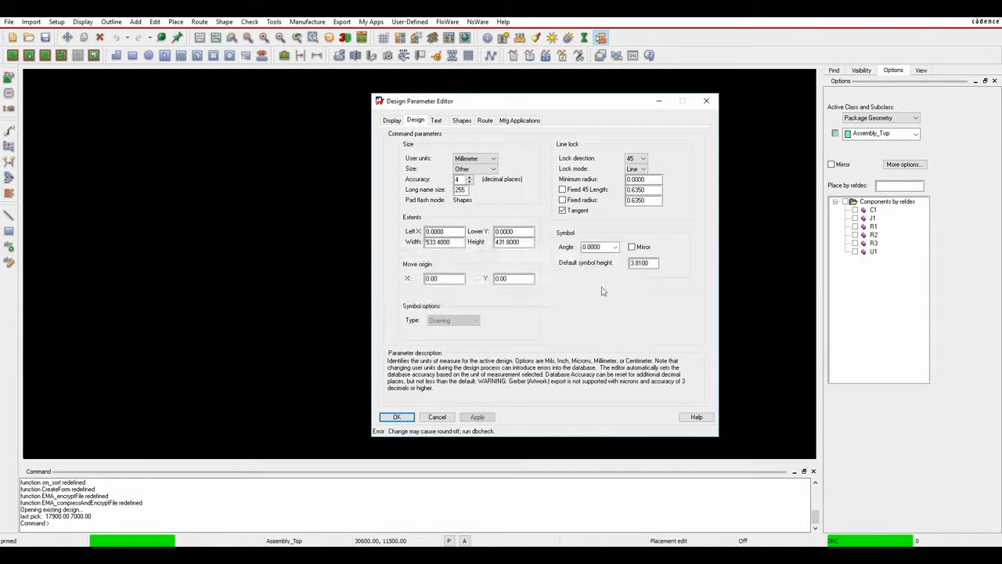
Set the drawing size to A4 (297 × 210) and apply it, after briefly trying A2.
click(473, 170)
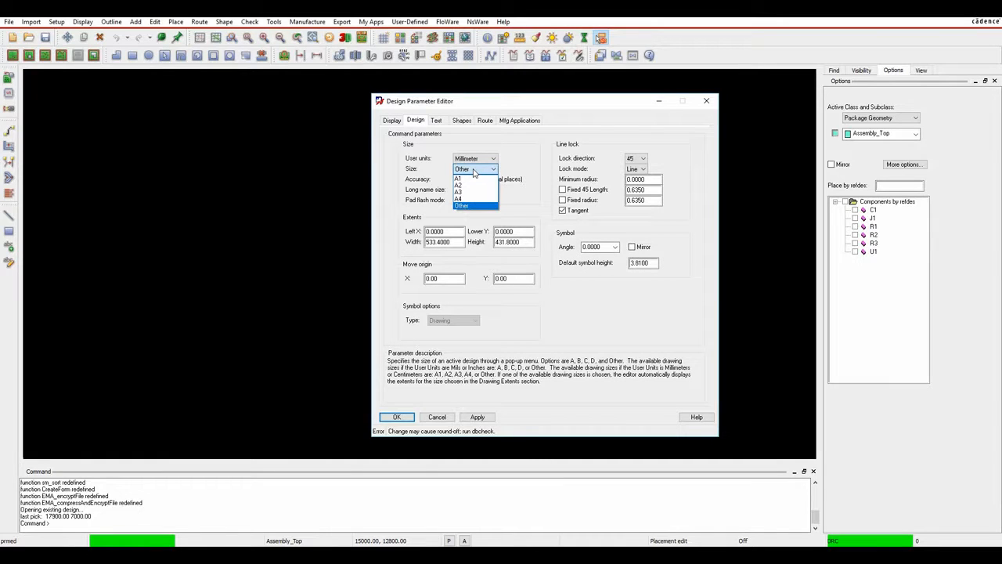
click(465, 199)
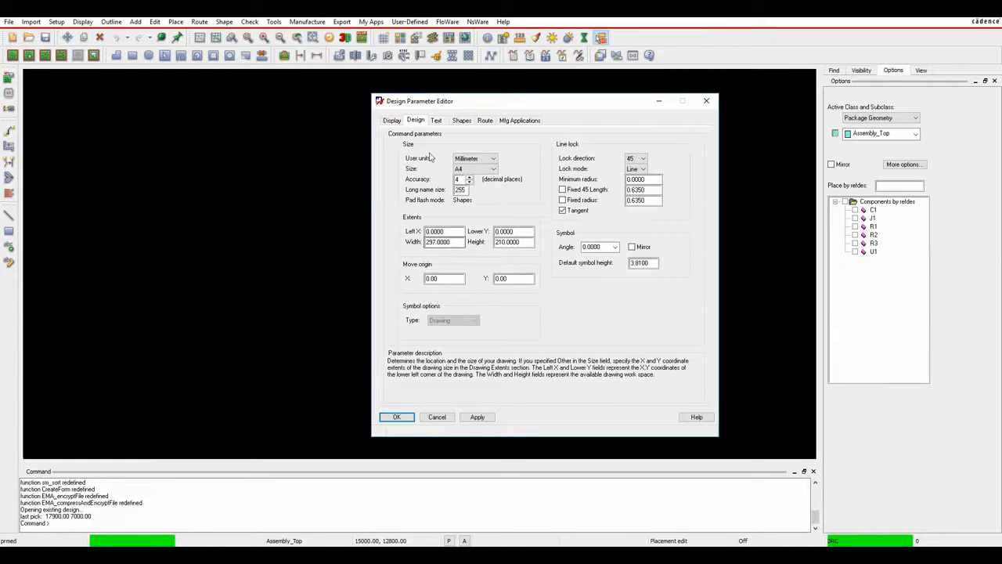
click(473, 169)
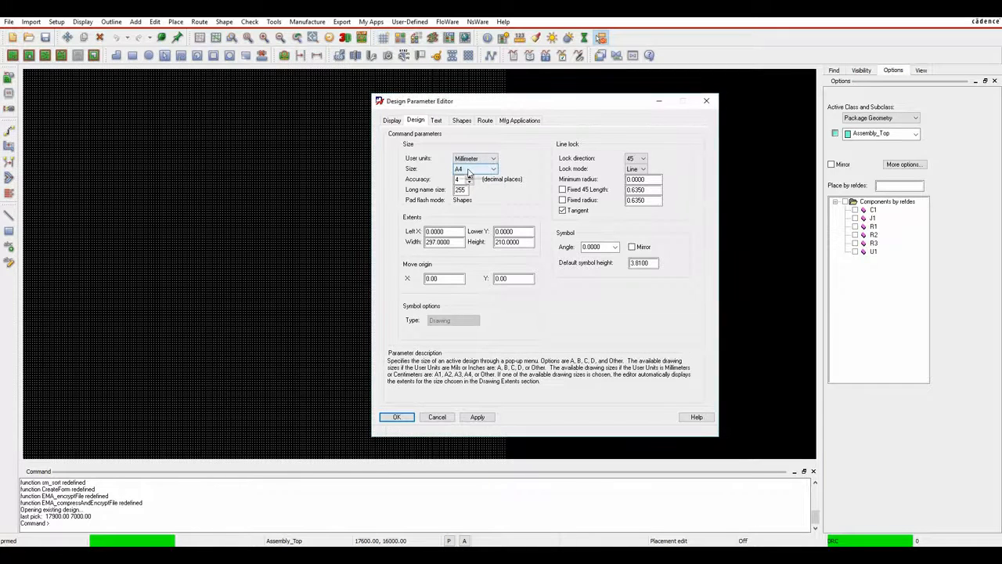
click(465, 185)
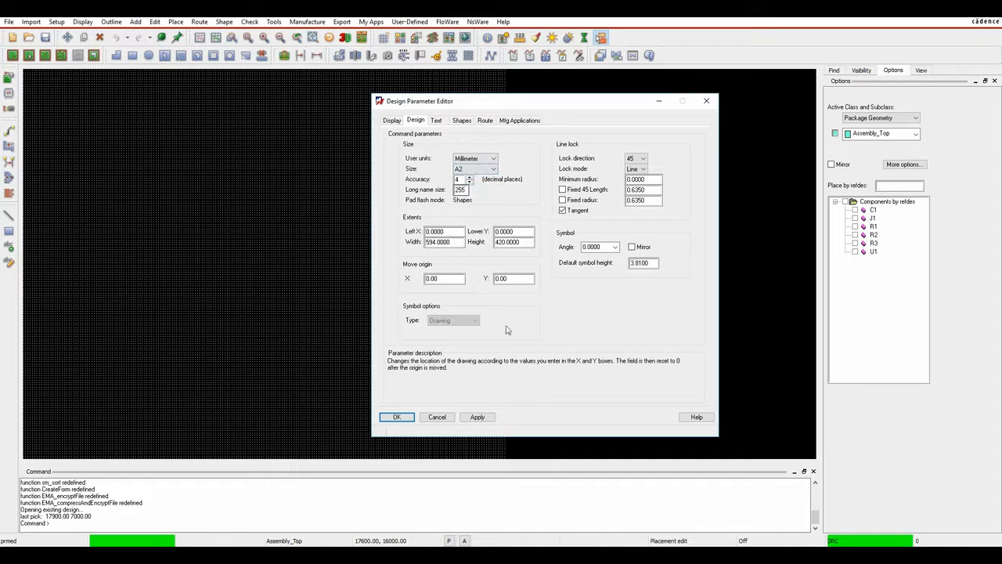
click(477, 416)
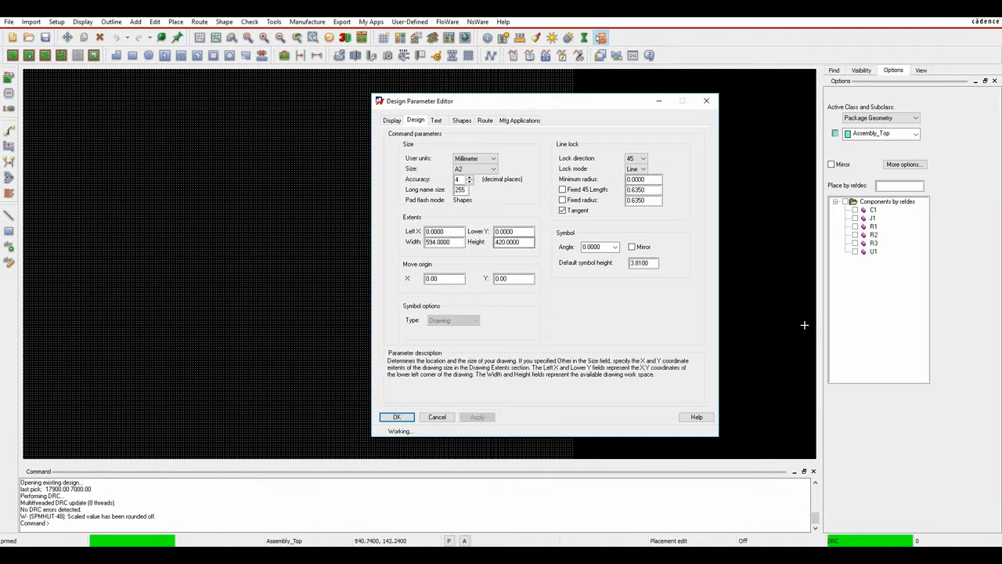
click(479, 169)
click(481, 198)
click(476, 417)
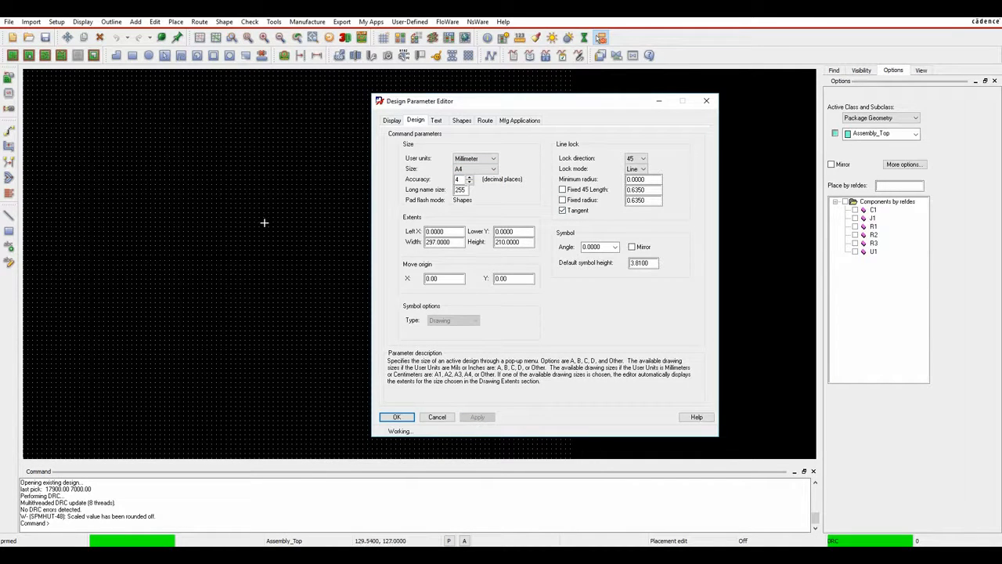
Enable display of non-plated holes and accept the design parameters.
click(390, 122)
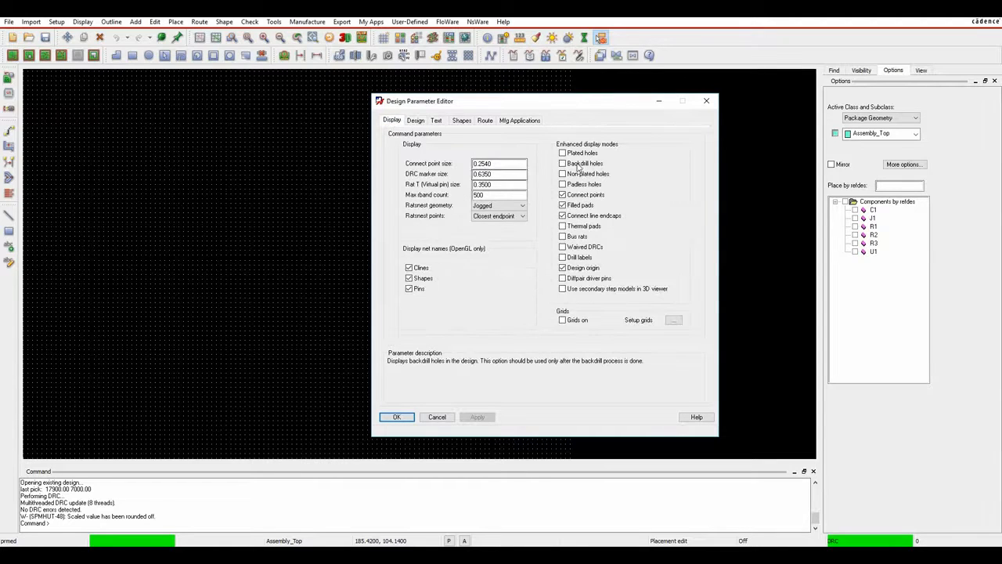
click(563, 174)
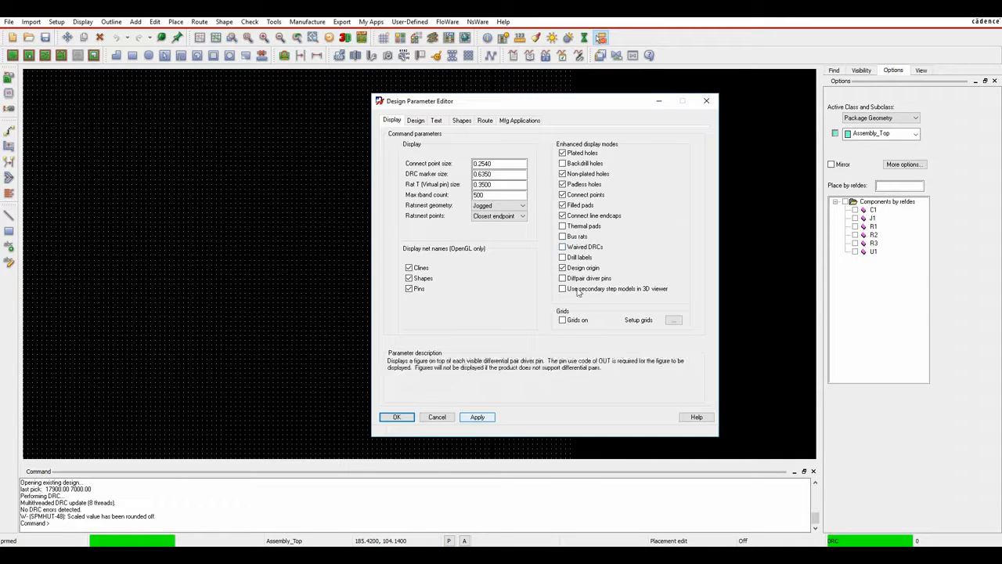
click(397, 417)
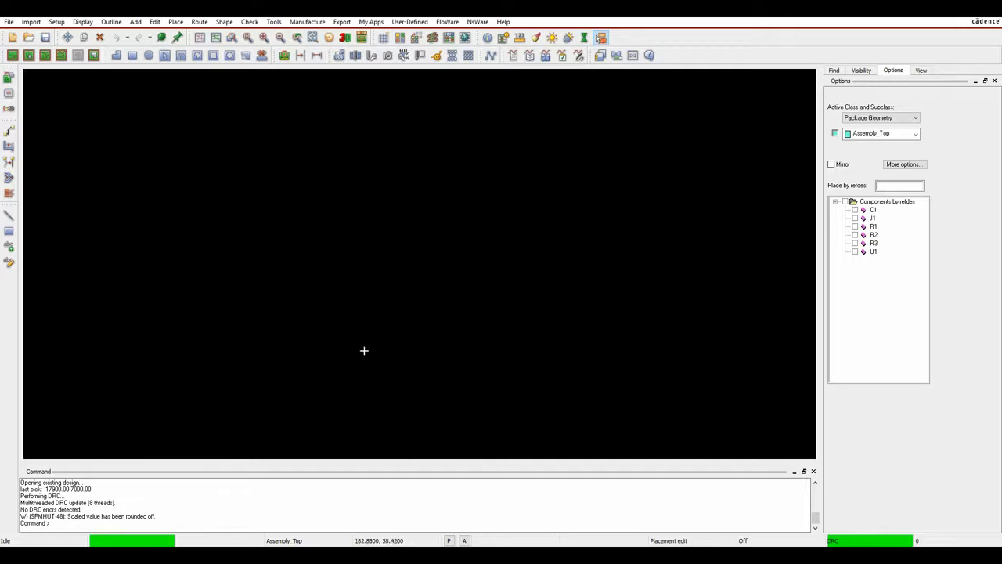
Turn the grid on and define 0.5 non-etch spacing and 0.1 all-etch spacing.
click(383, 38)
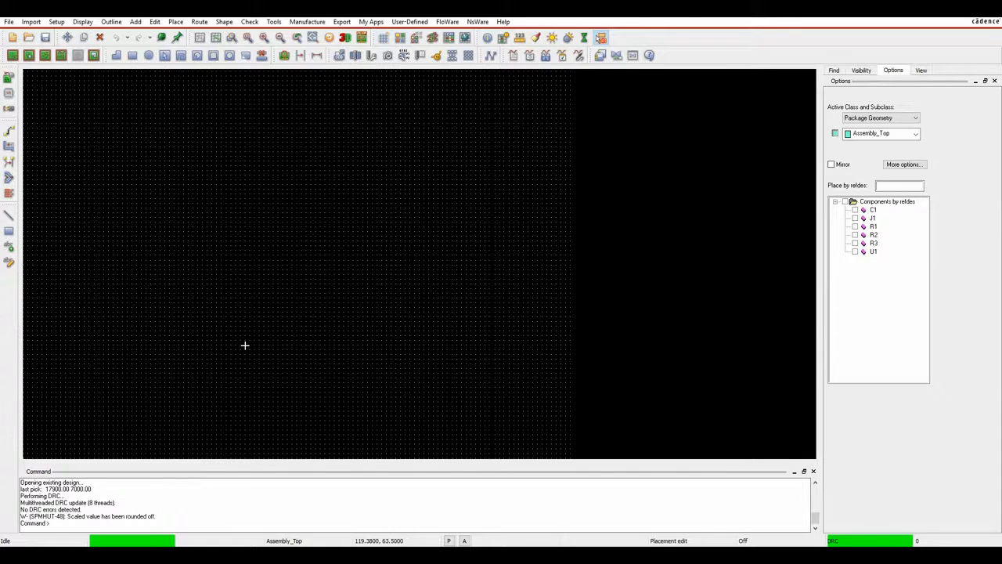
click(57, 22)
click(74, 180)
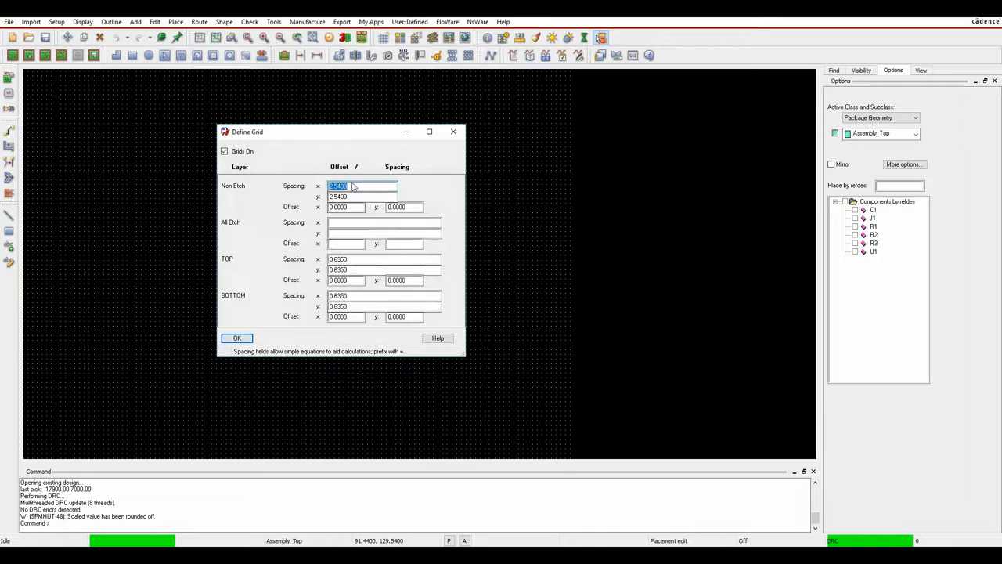
key(BackSpace)
text(0.5)
key(Tab)
text(0.5)
key(Tab)
key(Tab)
key(Tab)
key(Tab)
text(.1)
key(Tab)
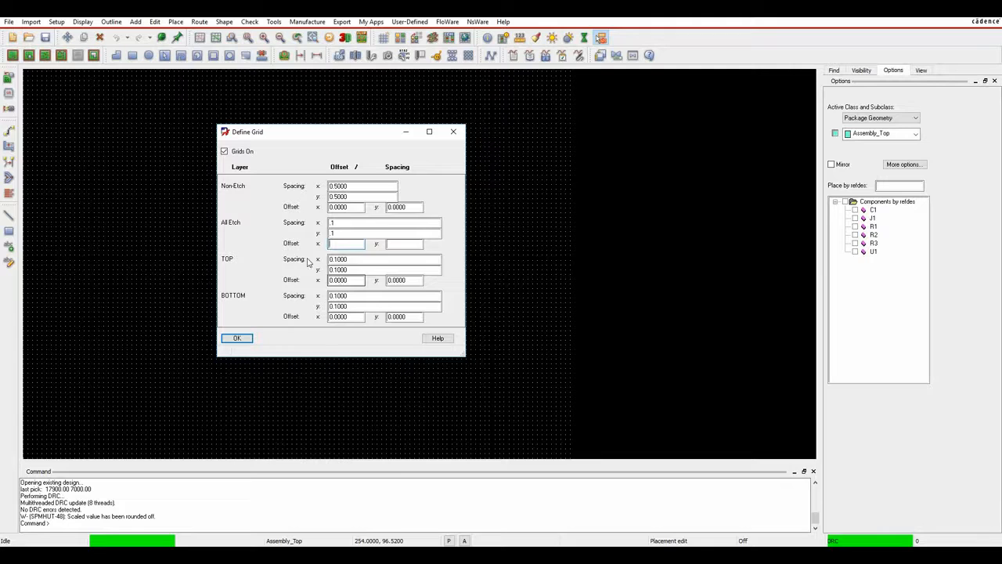
click(237, 339)
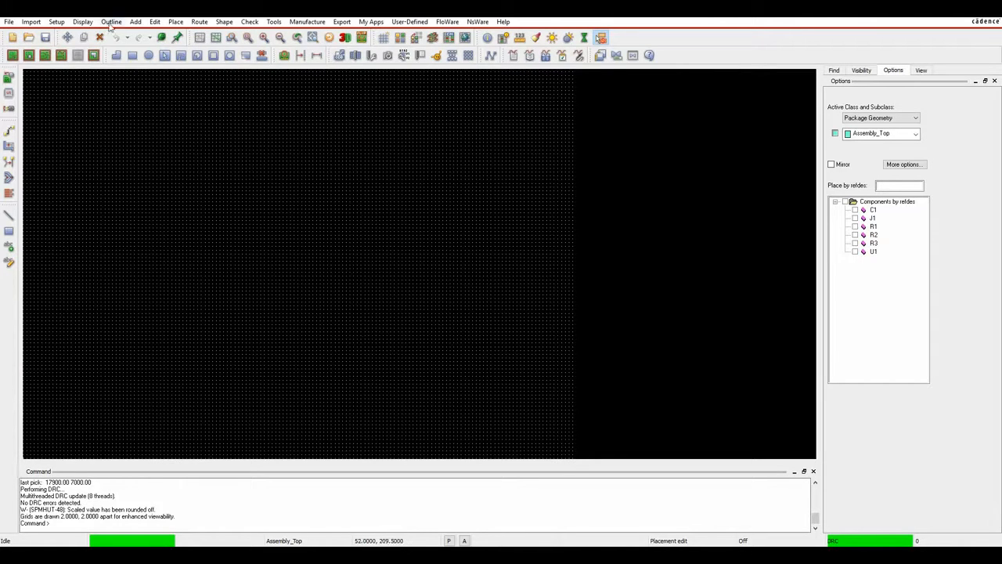
Relocate the drawing origin to a point near the lower left of the work area.
click(57, 21)
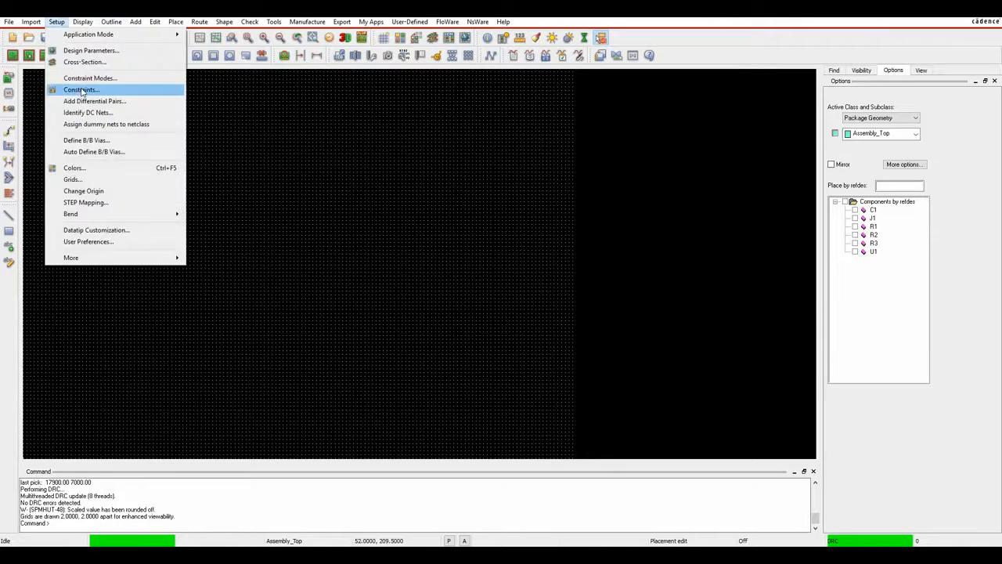
click(83, 191)
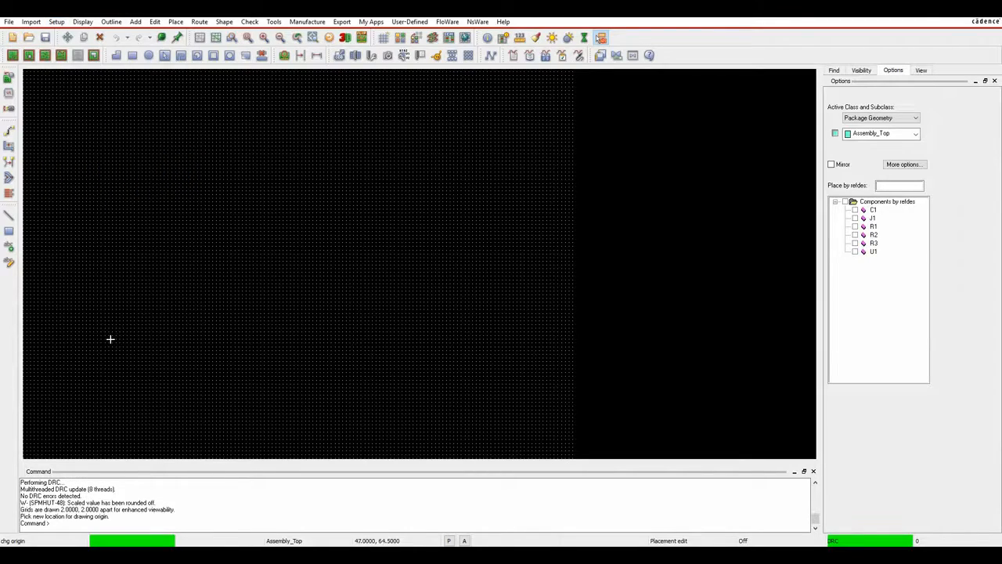
click(117, 357)
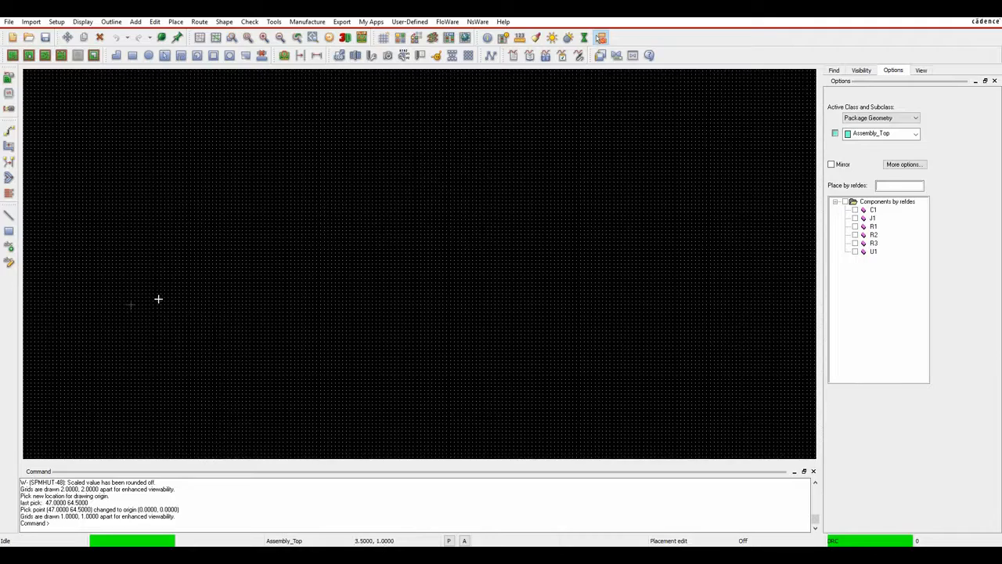
Pan the view over the board area, dismissing the context and Import menus unused.
right_click(325, 132)
click(302, 123)
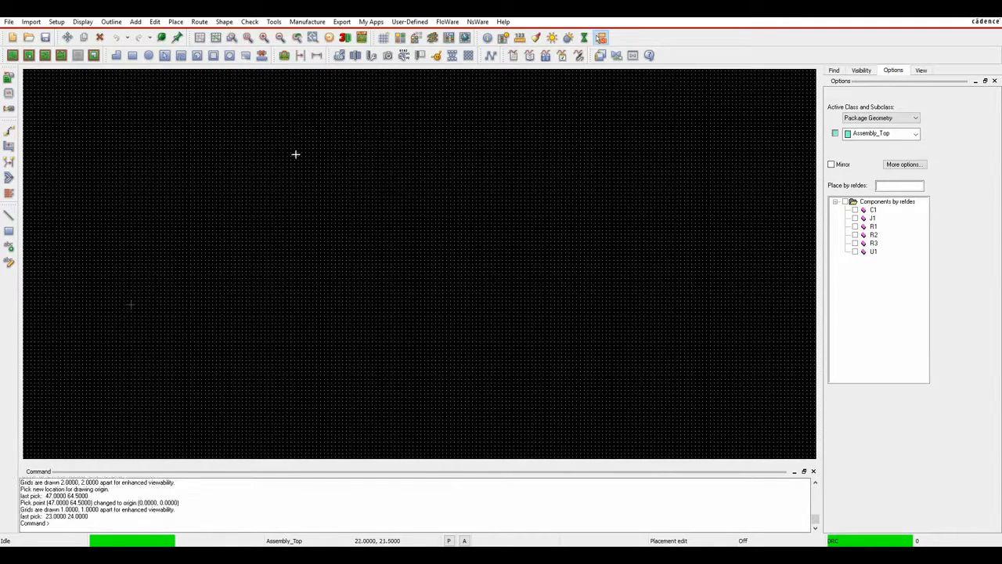
mouse_move(330, 251)
middle_down()
mouse_move(351, 279)
mouse_move(327, 286)
middle_up()
click(32, 21)
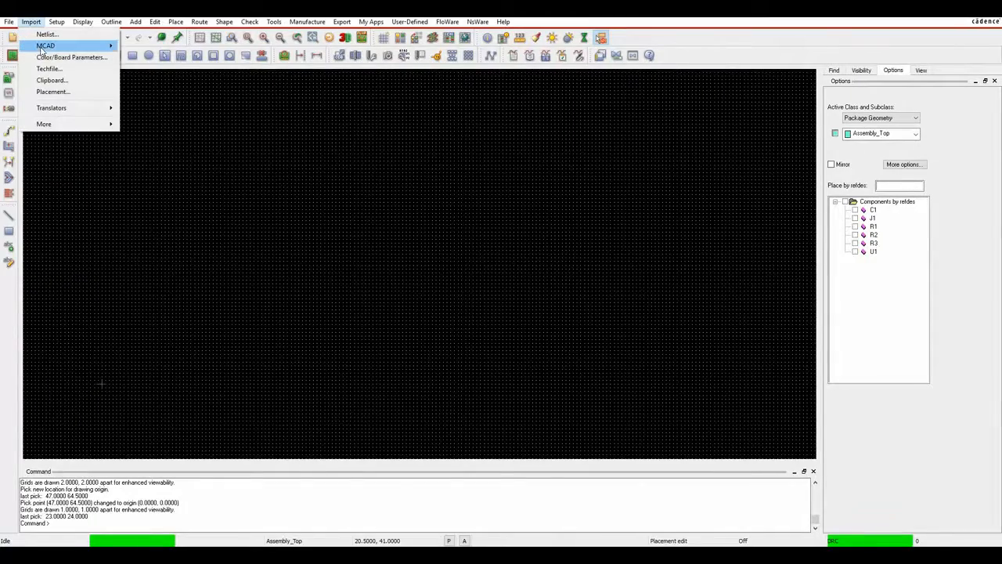
mouse_move(44, 49)
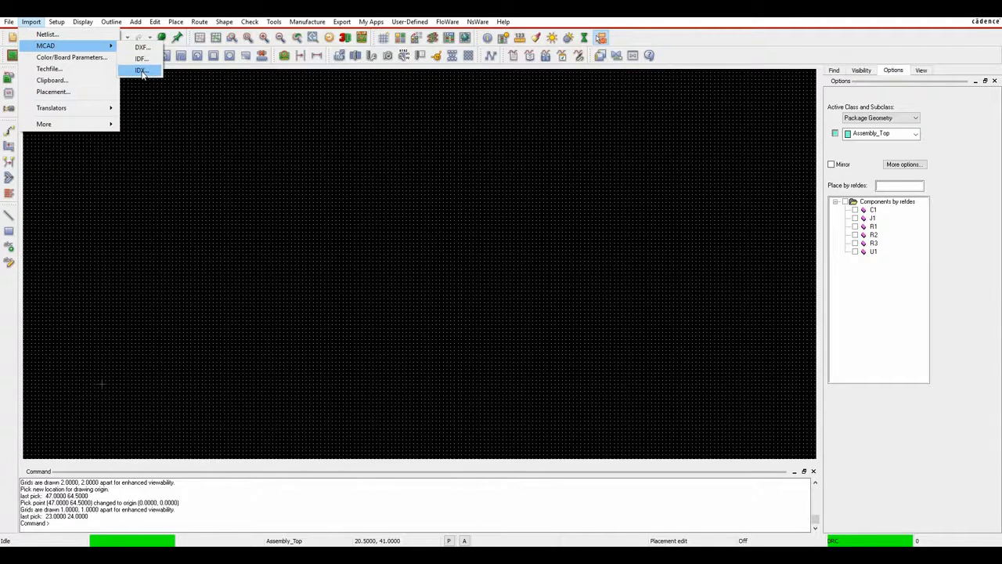
click(369, 183)
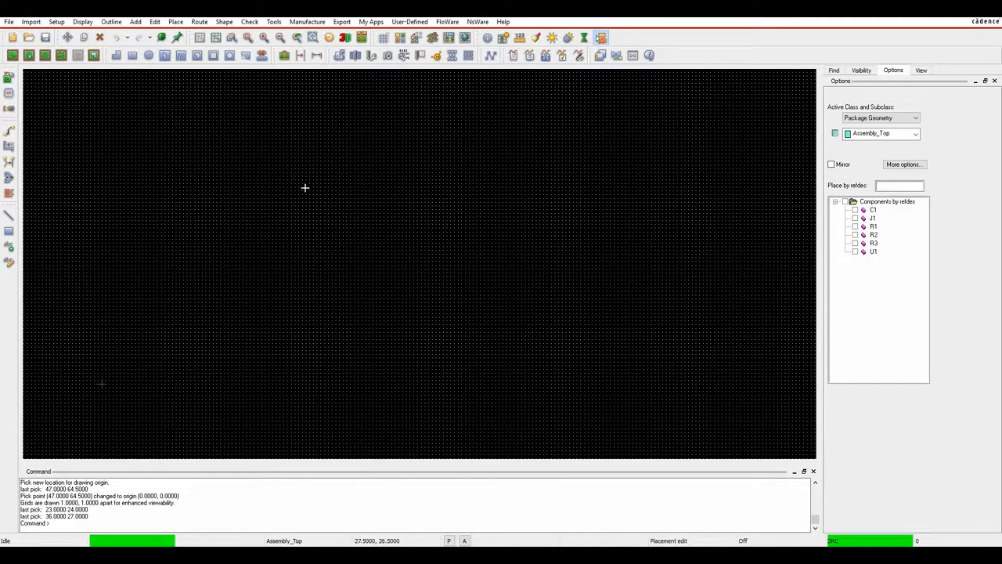
Start a rectangular shape on class Board Geometry, subclass Design_Outline.
click(224, 22)
click(234, 47)
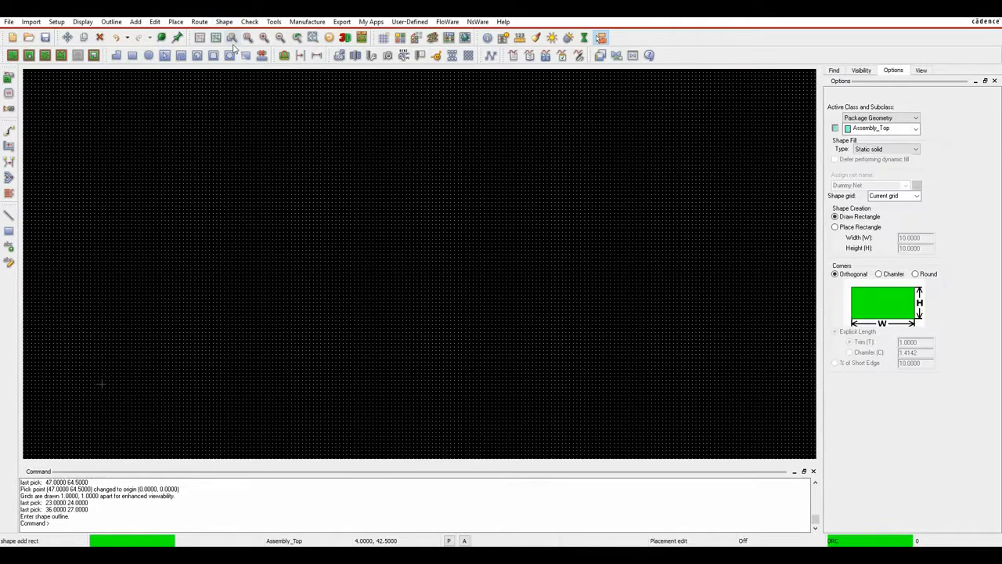
click(861, 70)
click(835, 70)
click(861, 71)
click(894, 70)
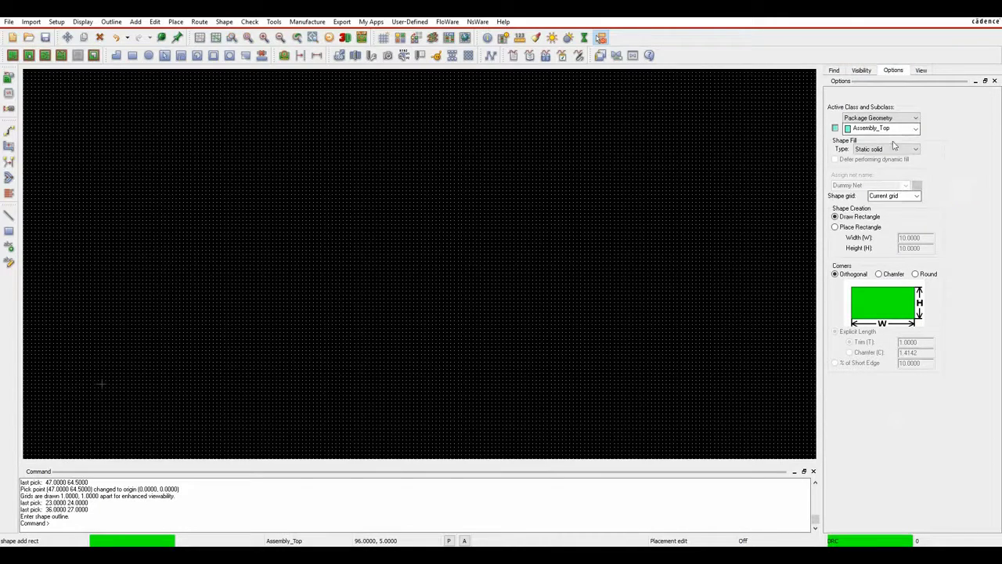
click(873, 119)
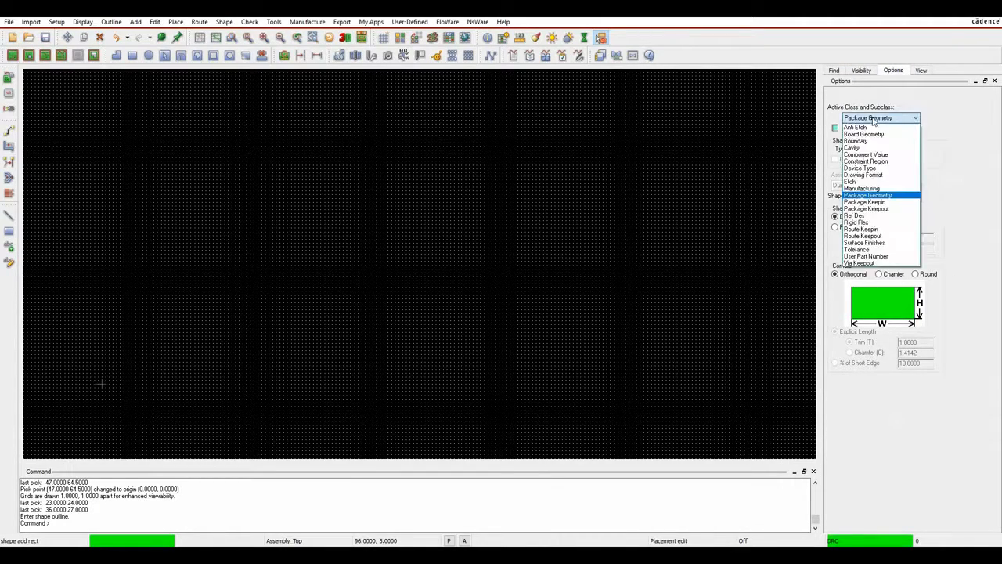
click(865, 133)
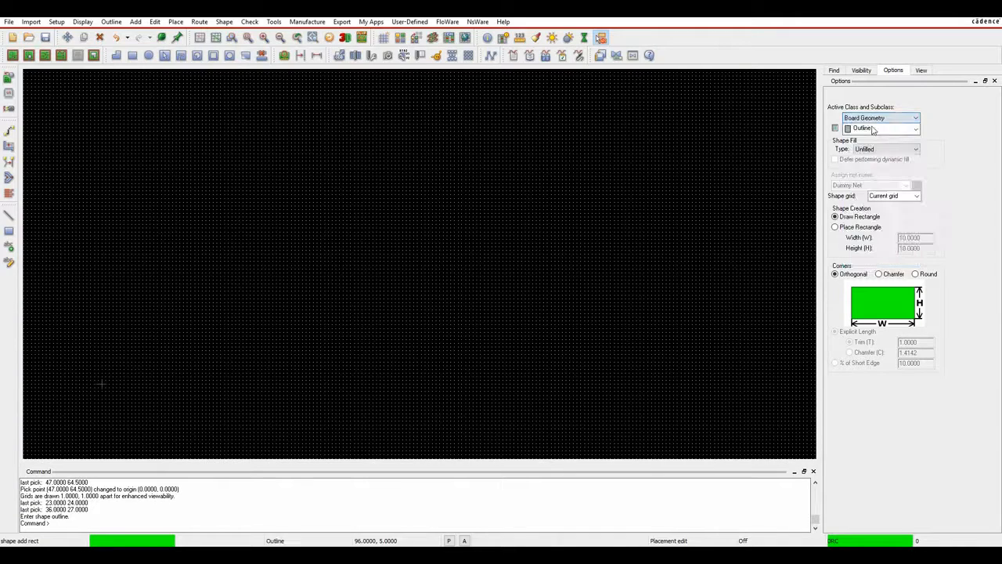
click(873, 130)
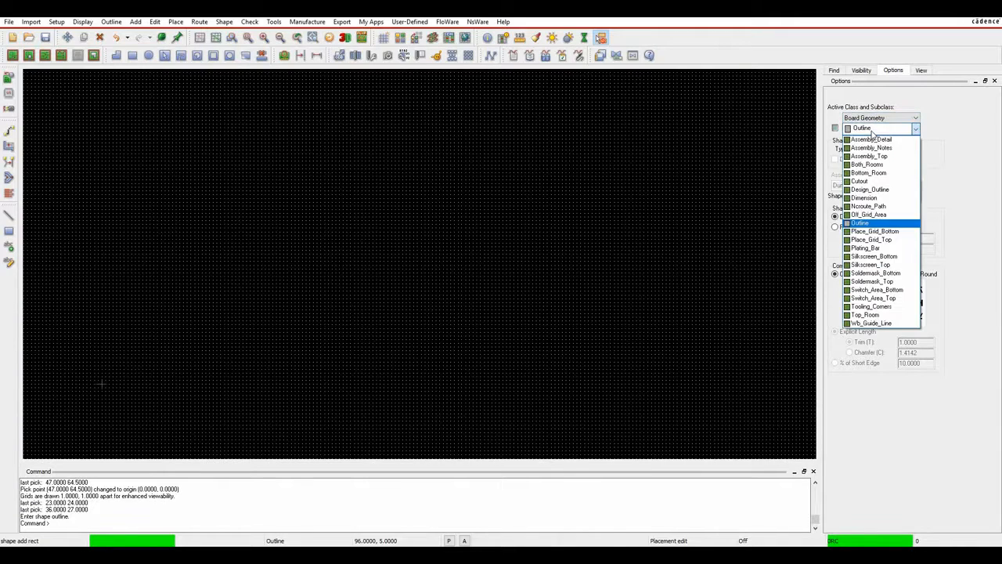
click(869, 190)
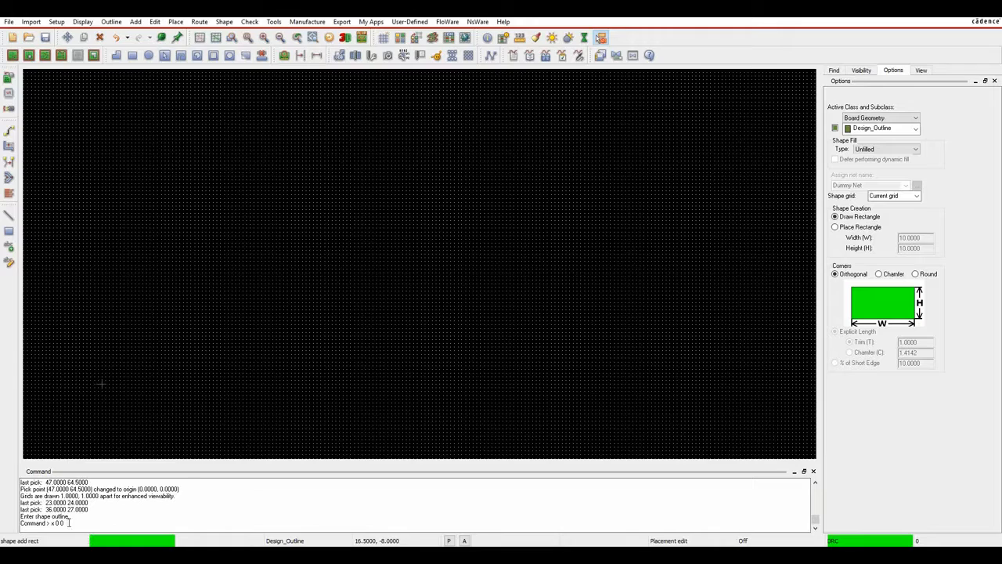
Draw the rectangle from corner 0,0 to 26,21 and finish it with Done.
key(Return)
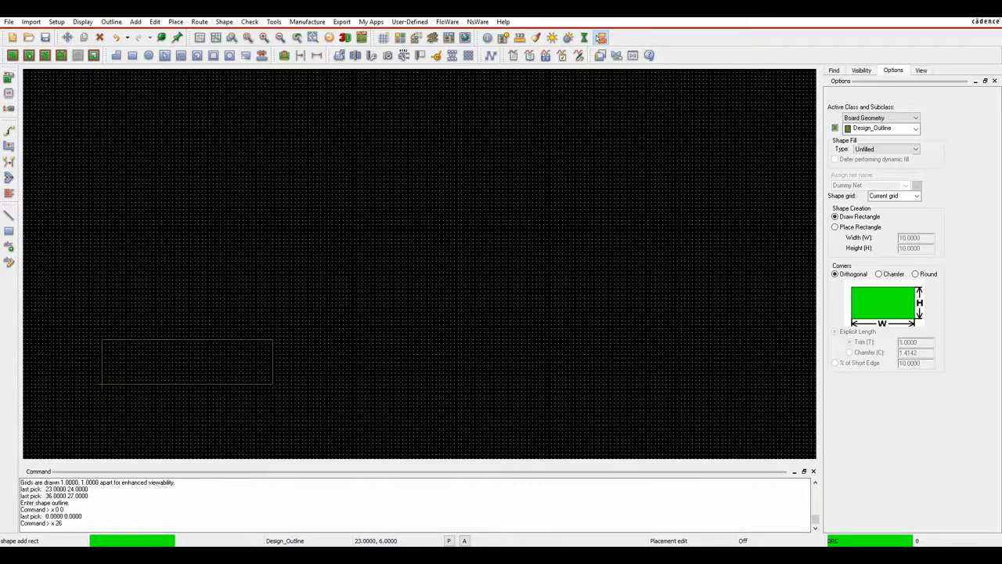
key(Return)
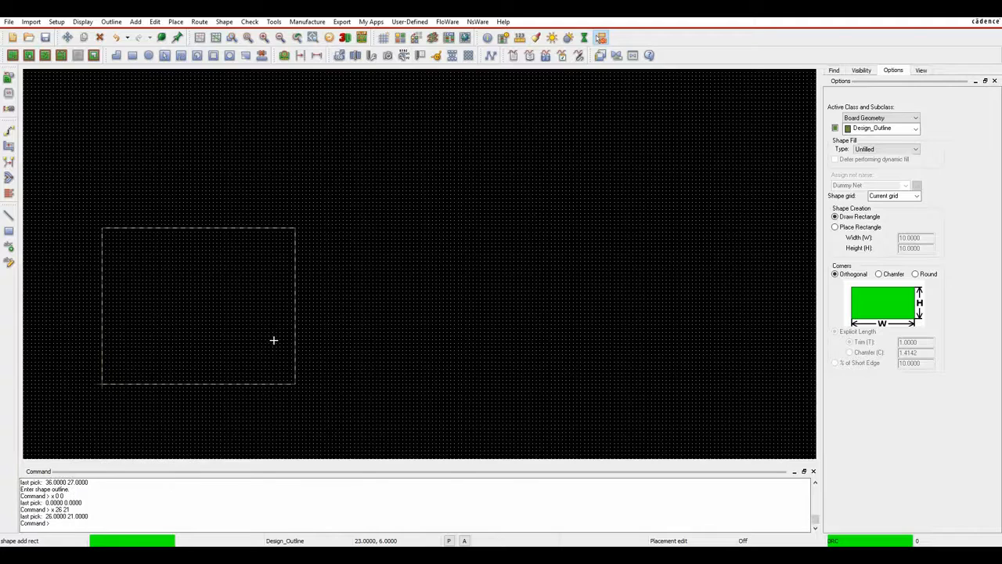
right_click(354, 208)
click(367, 216)
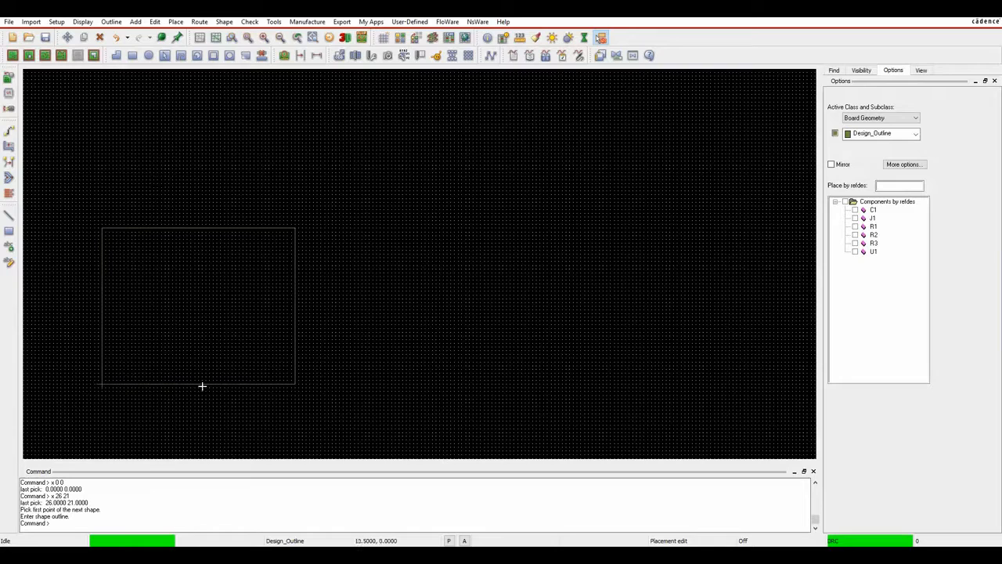
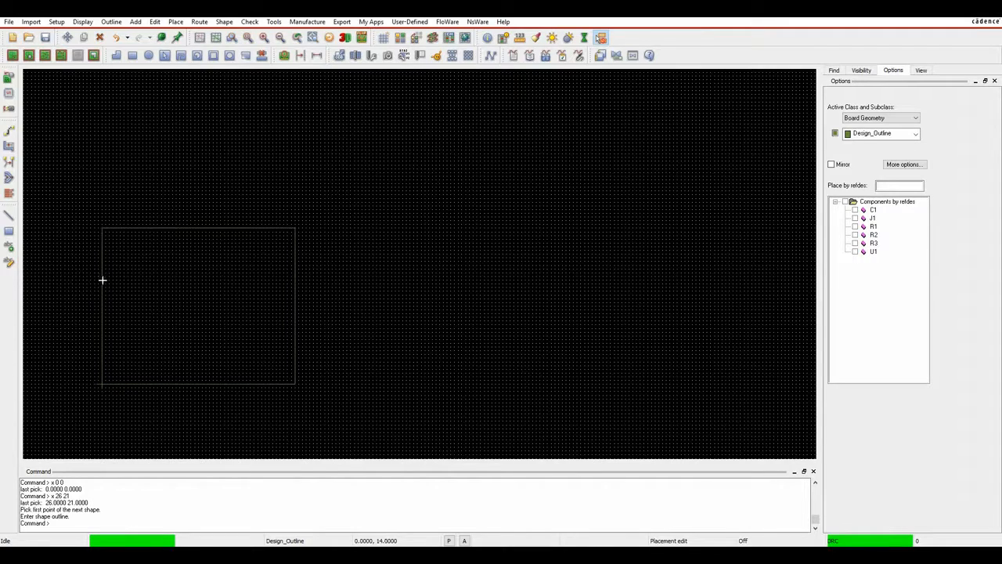
Z-Copy the board outline onto Route Keepin, inset 0.5.
click(225, 22)
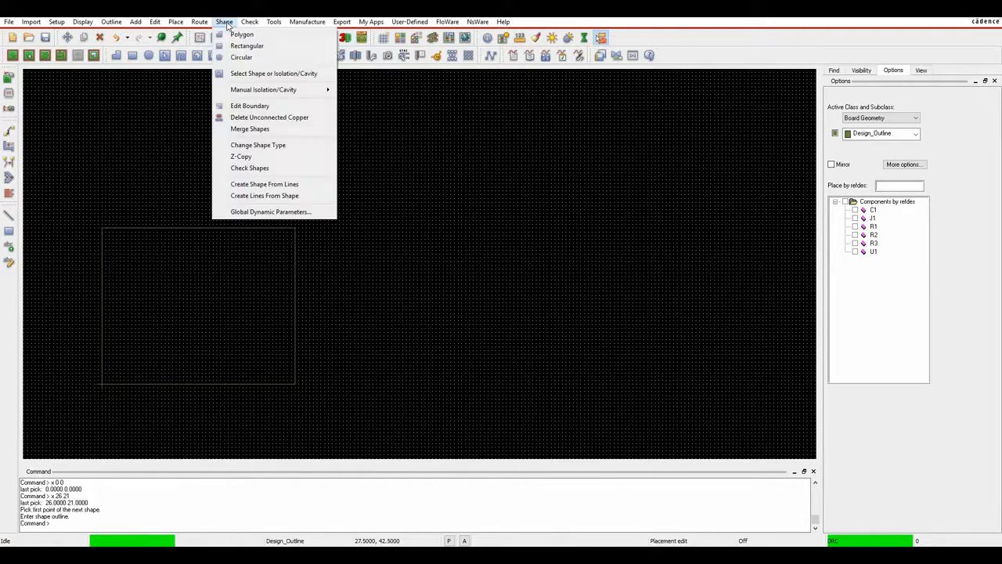
click(239, 157)
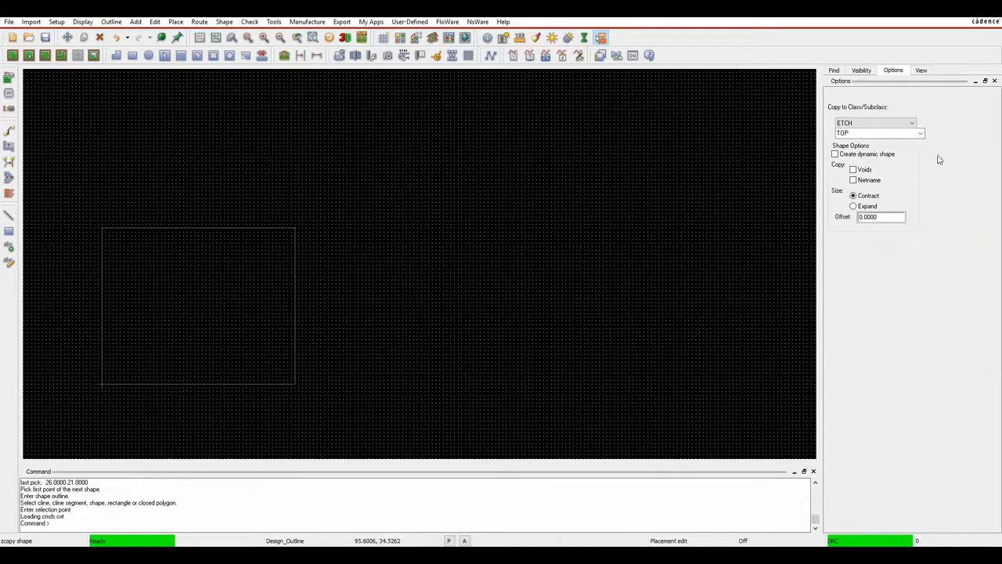
click(876, 122)
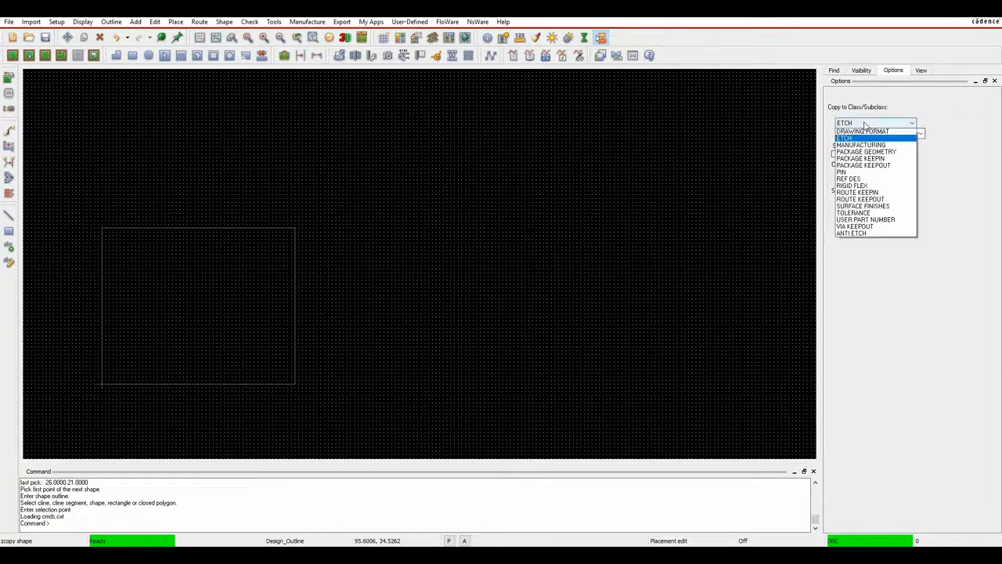
click(874, 228)
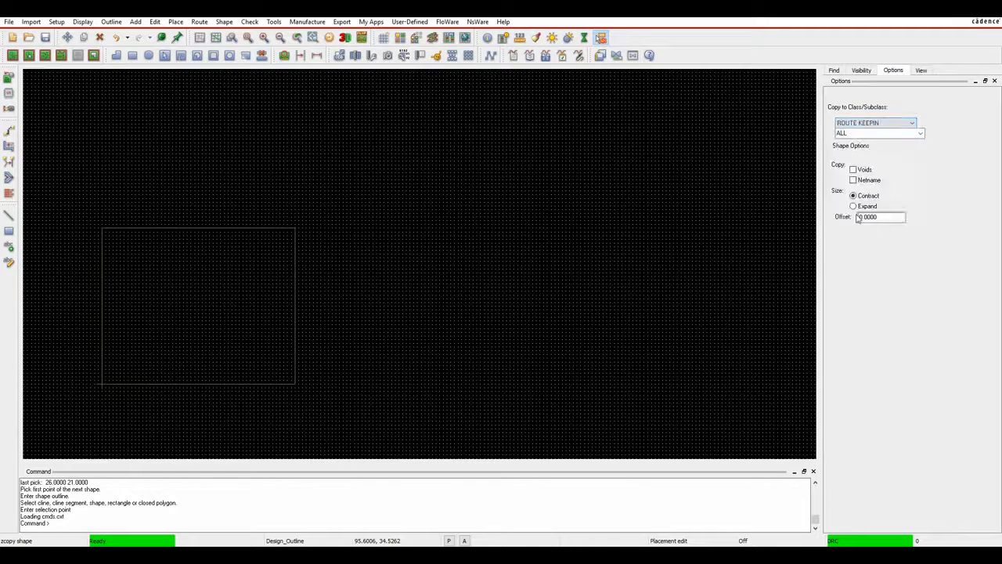
drag(882, 216, 832, 216)
text(5)
click(232, 227)
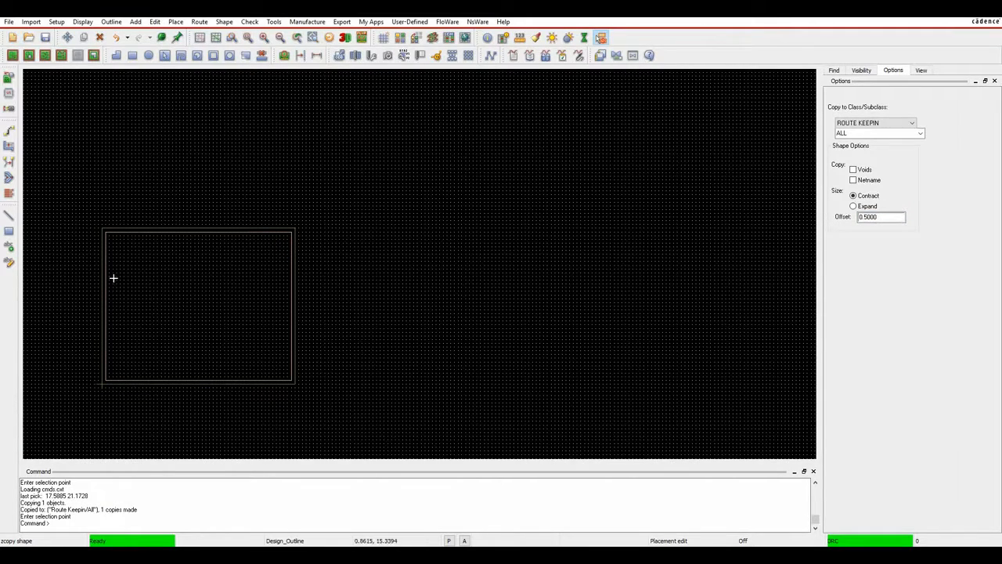
Z-Copy the outline onto Package Keepin with the same 0.5 inset, finish, and fit the view.
scroll(108, 305, up, 2)
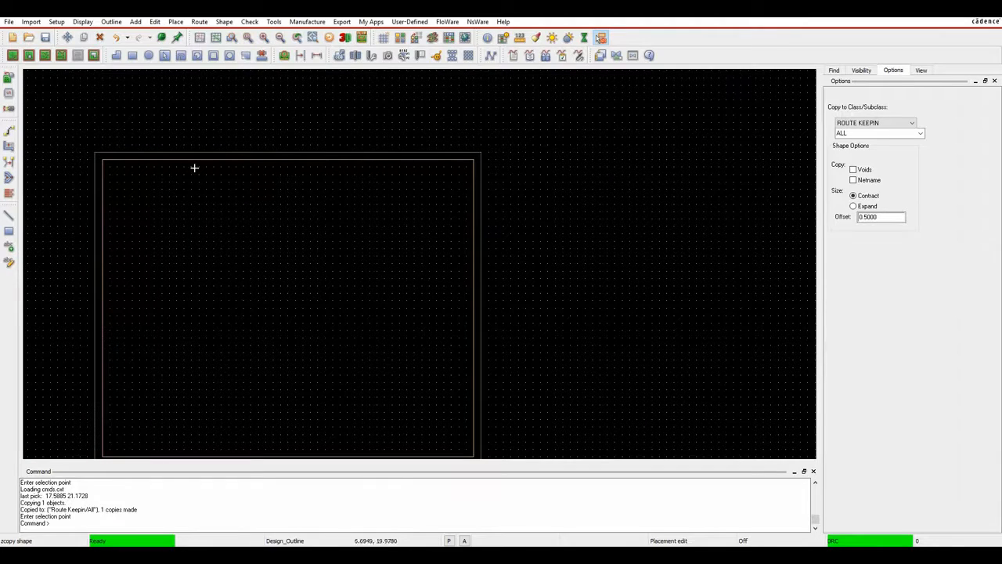
click(880, 122)
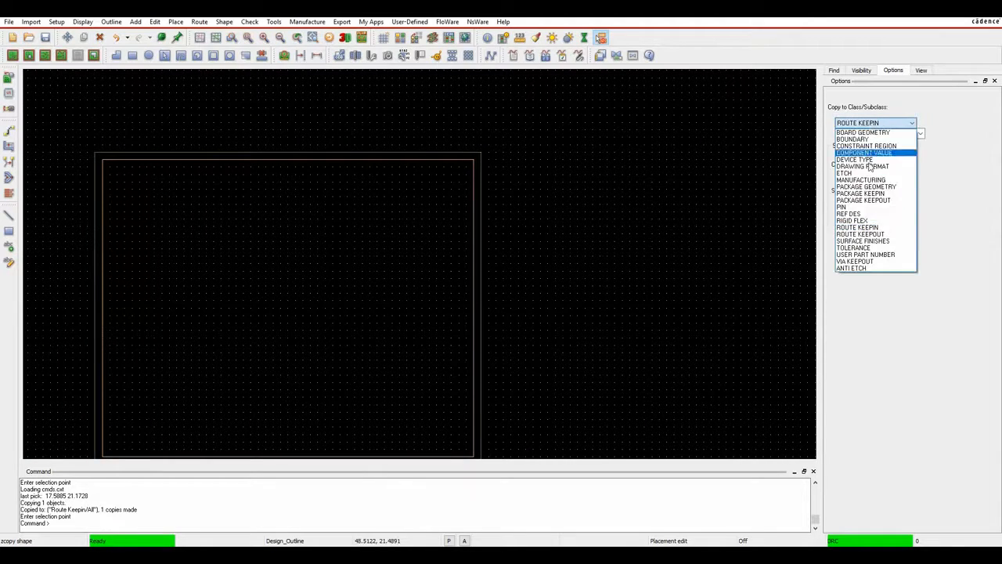
click(867, 194)
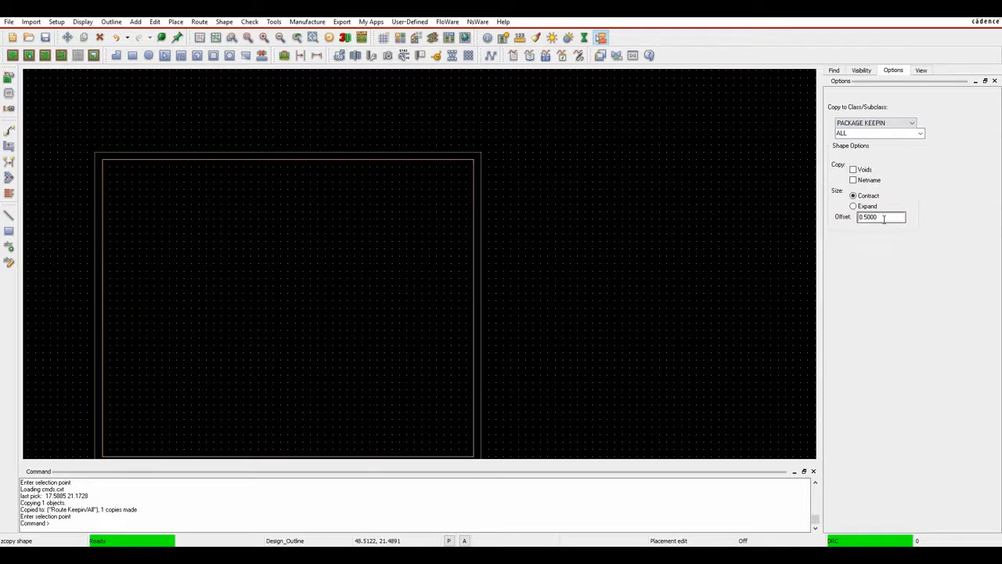
click(355, 151)
right_click(331, 102)
click(364, 131)
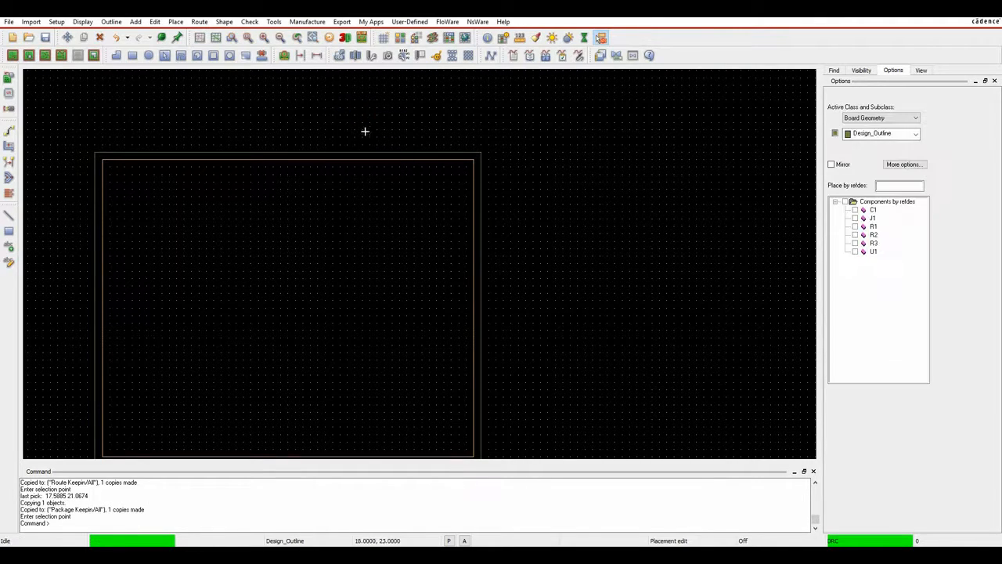
click(248, 38)
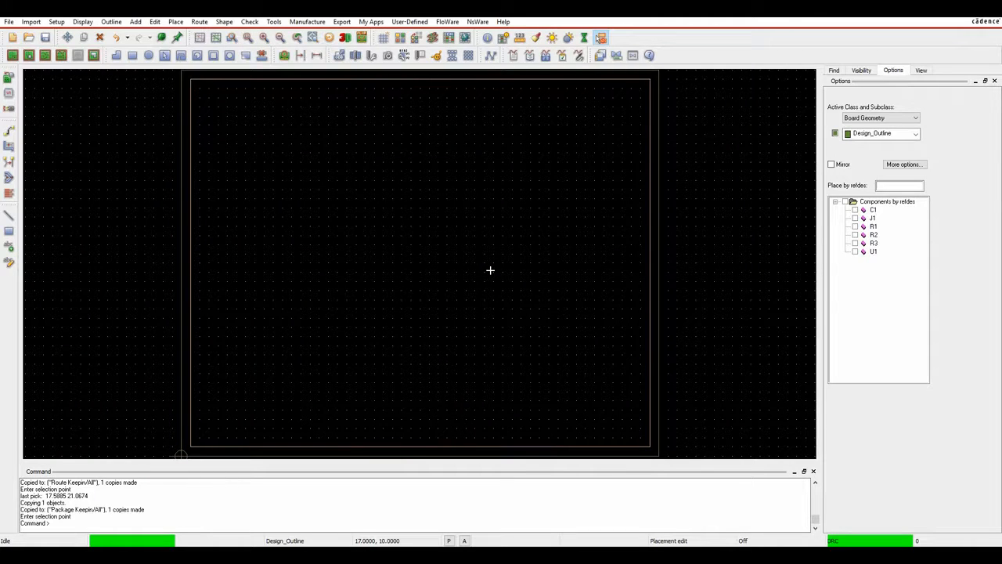
Save the board over the existing file and place header J1 at 3,3 along the bottom edge.
click(49, 39)
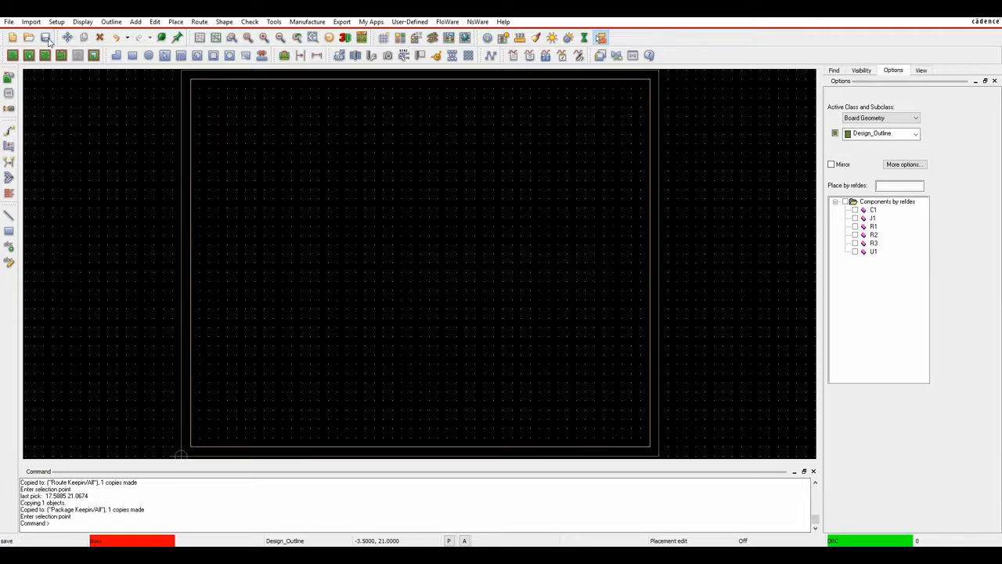
click(549, 293)
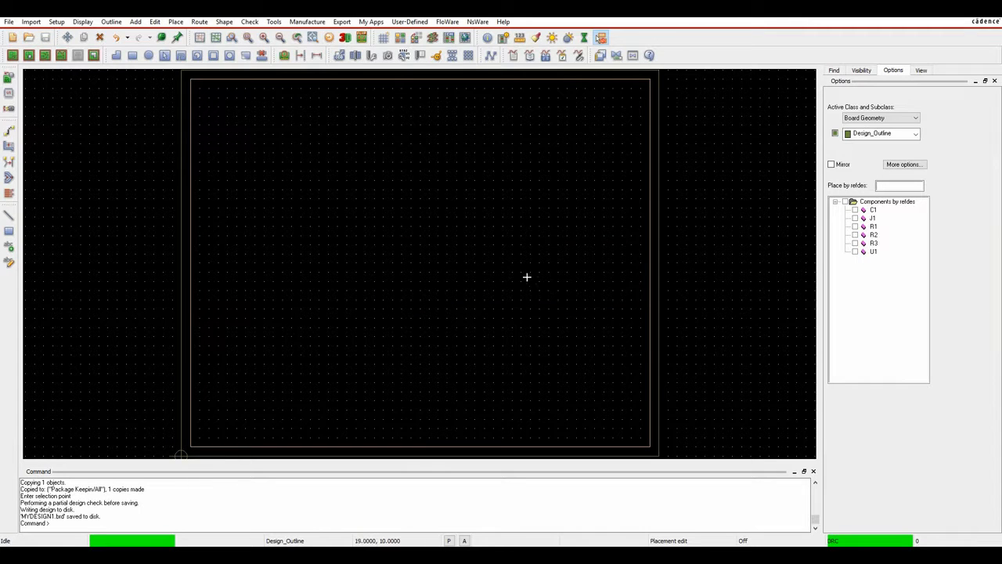
click(855, 218)
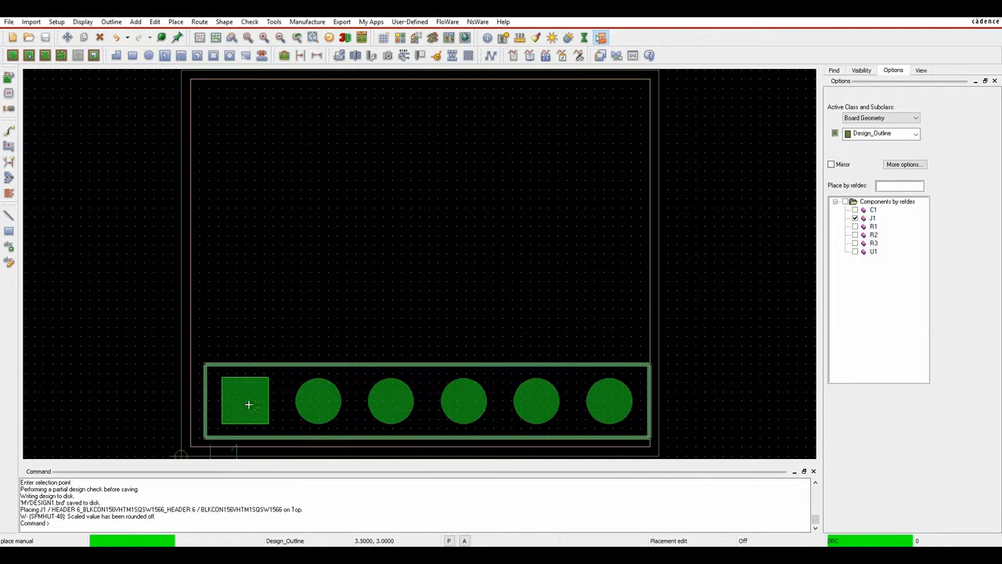
click(240, 404)
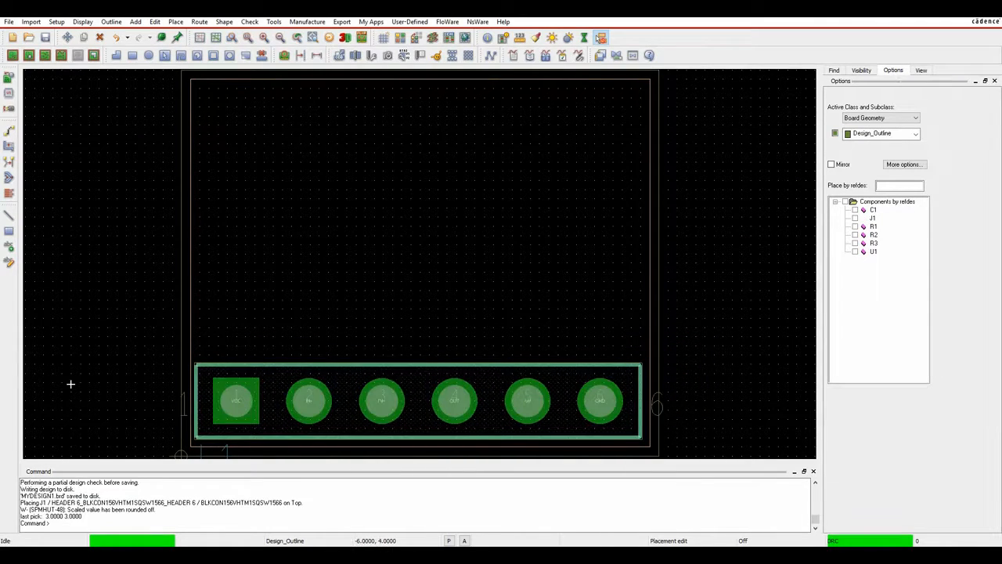
right_click(716, 142)
click(728, 144)
click(183, 22)
Pick U1 for manual placement, rotate it 90°, and flip it to bottom and back to top.
click(193, 33)
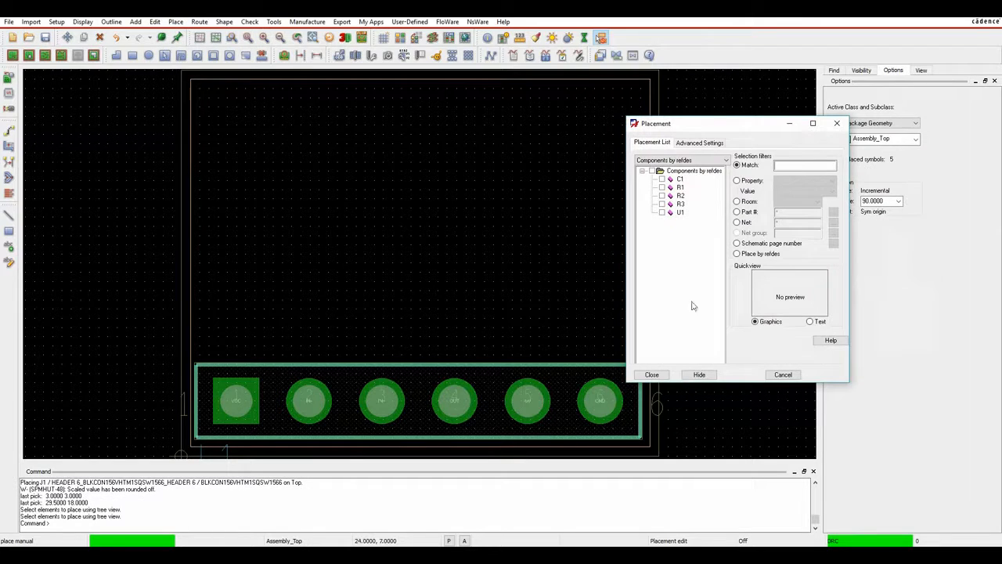
click(661, 212)
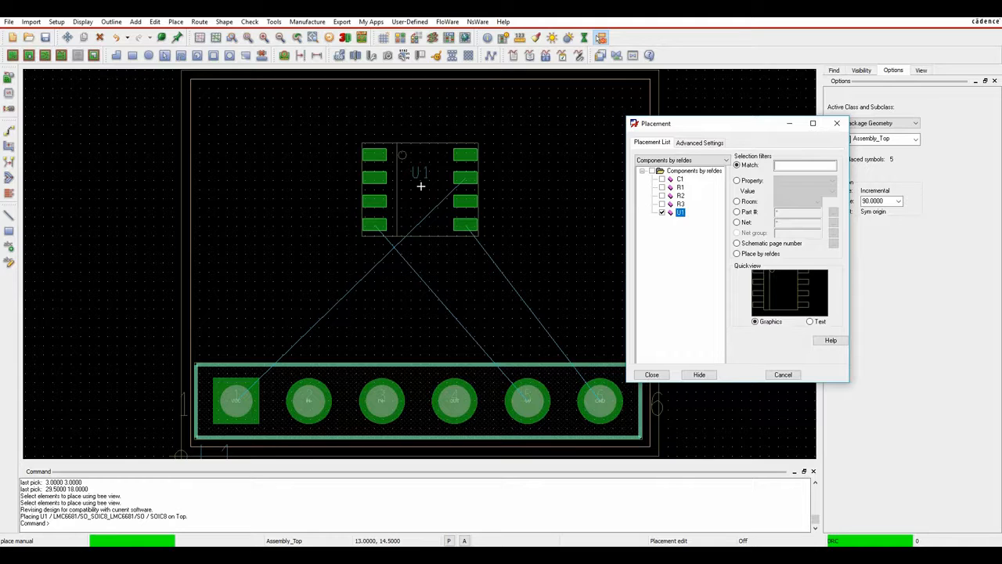
right_click(420, 186)
click(469, 308)
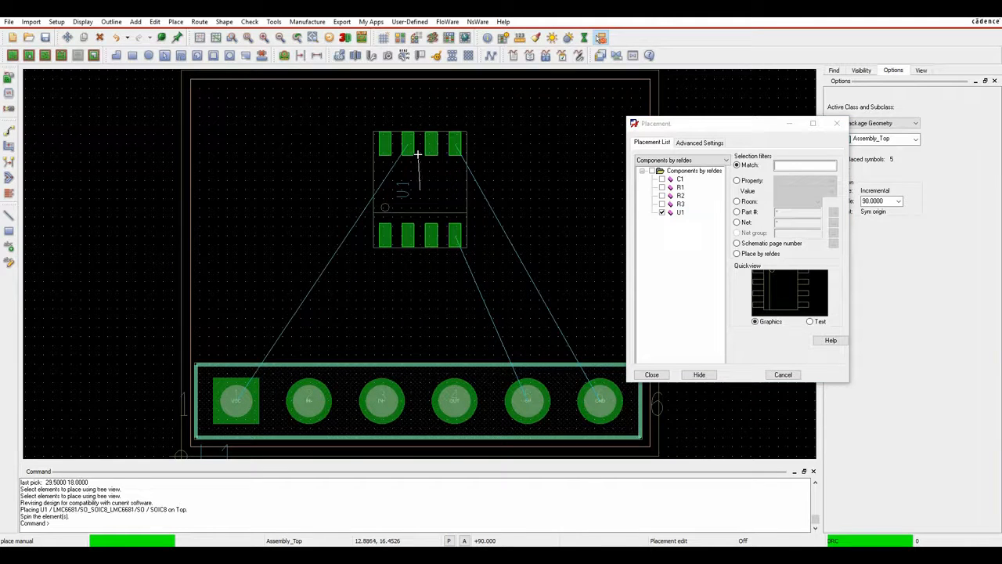
click(418, 154)
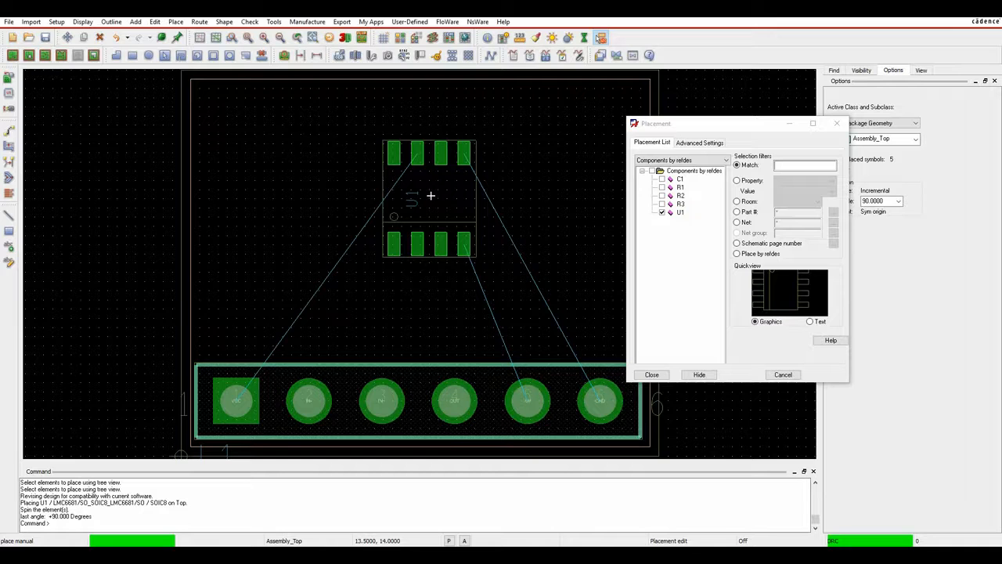
right_click(425, 205)
click(459, 307)
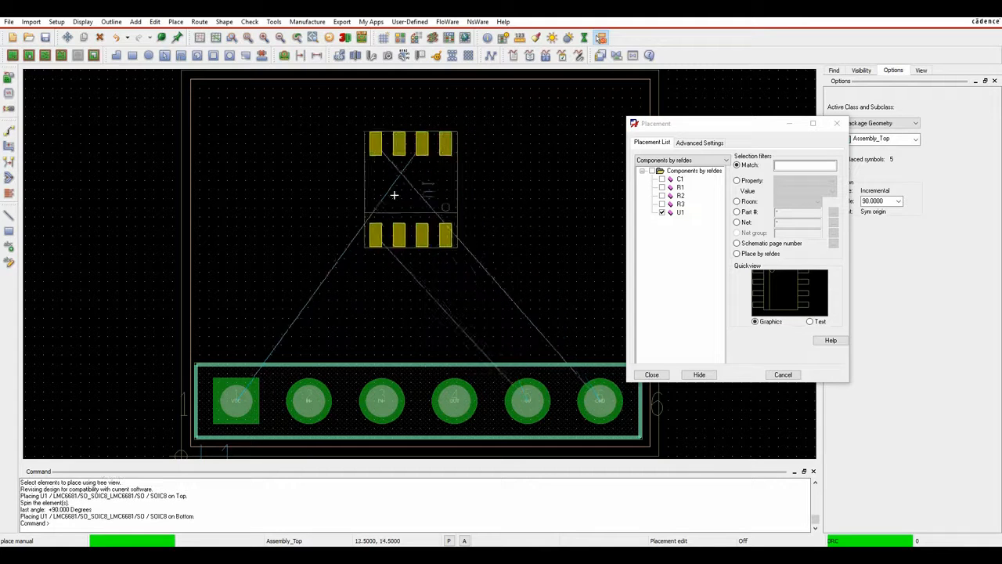
right_click(370, 200)
click(415, 306)
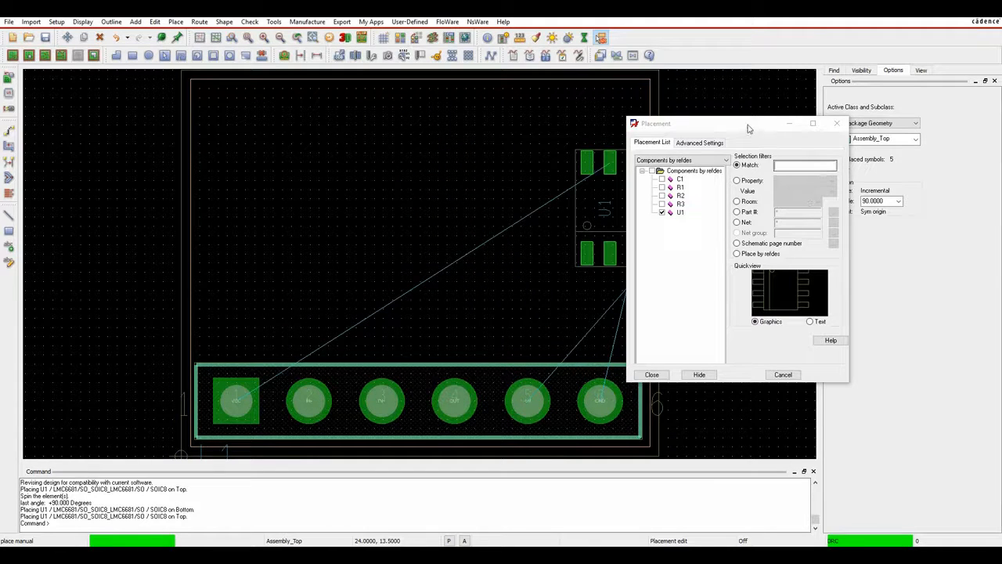
Rotate U1 to 180°, drop it above J1, and hide the placement list.
click(887, 201)
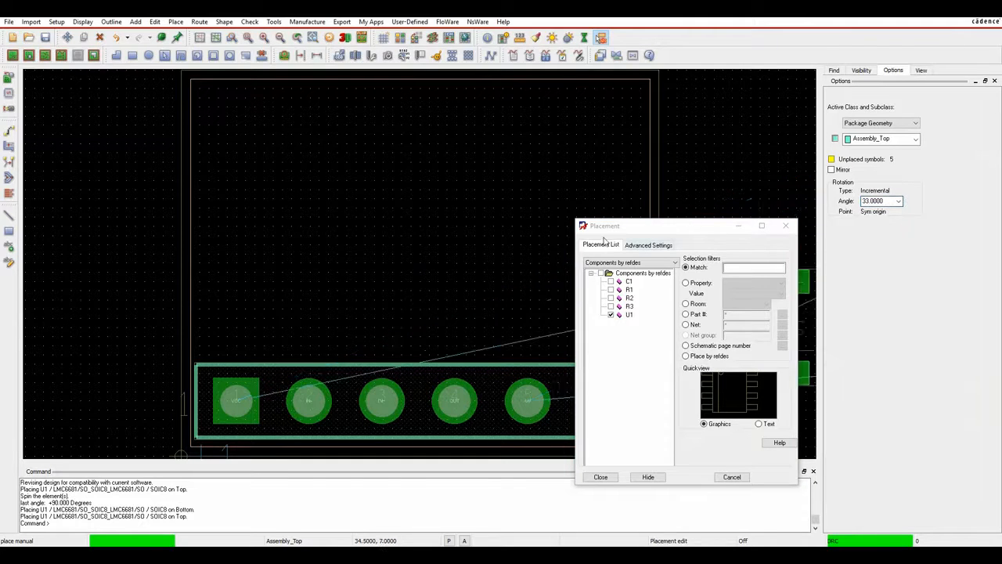
right_click(415, 207)
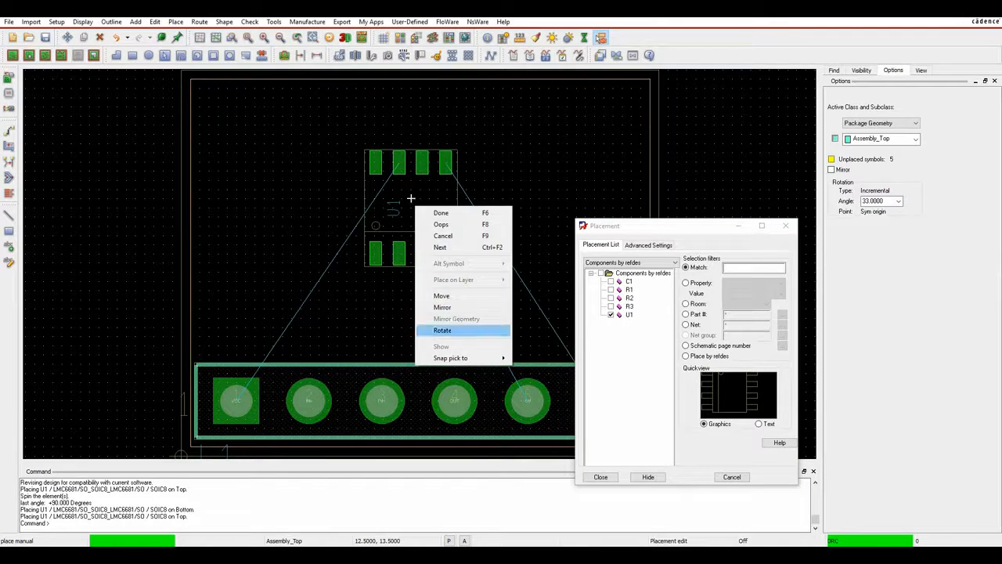
click(442, 329)
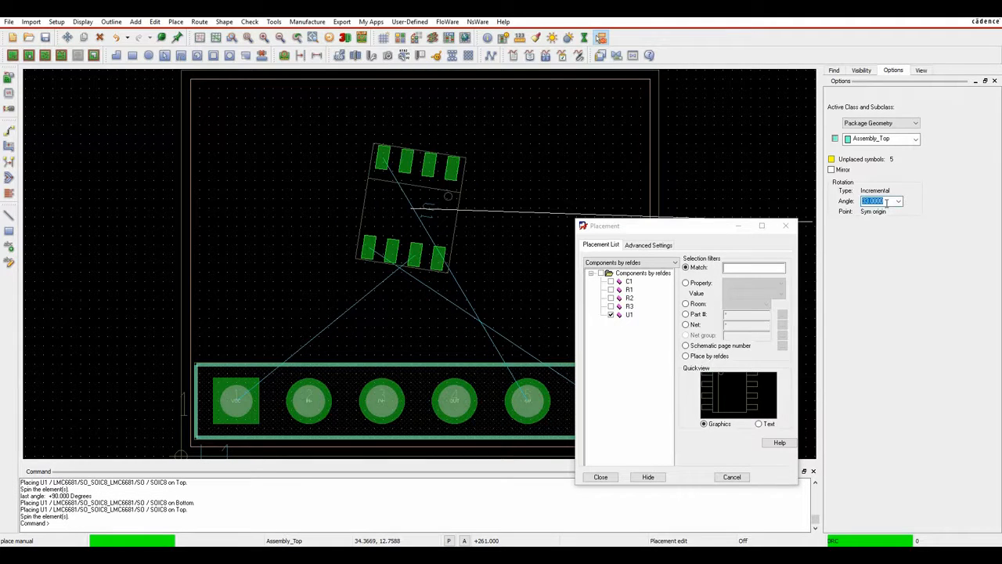
key(Return)
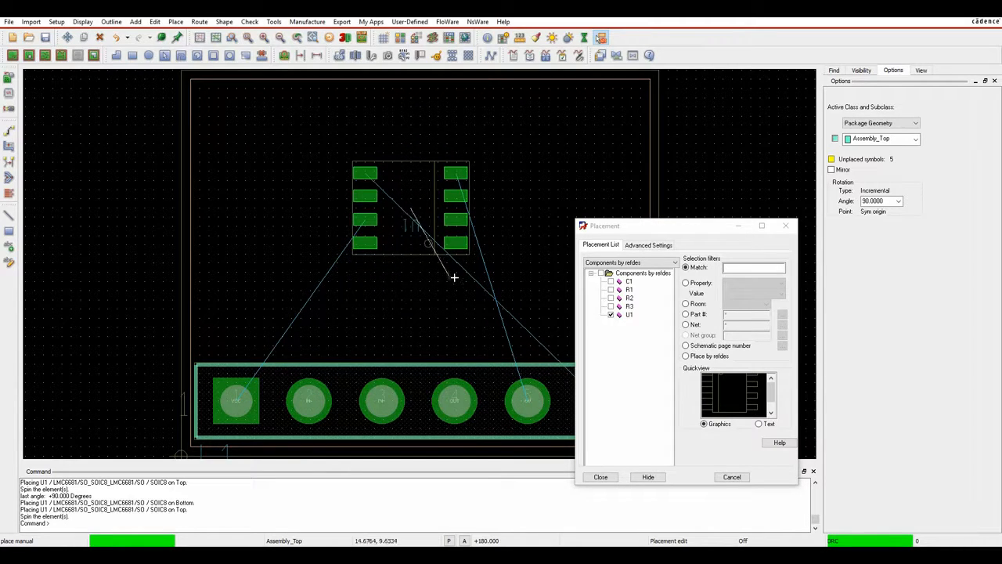
click(416, 212)
click(428, 205)
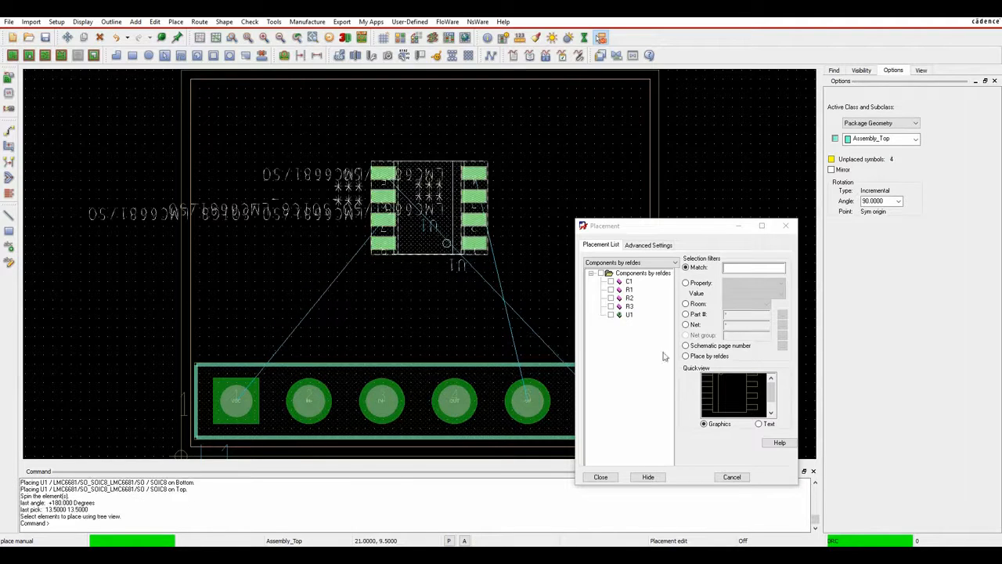
click(648, 478)
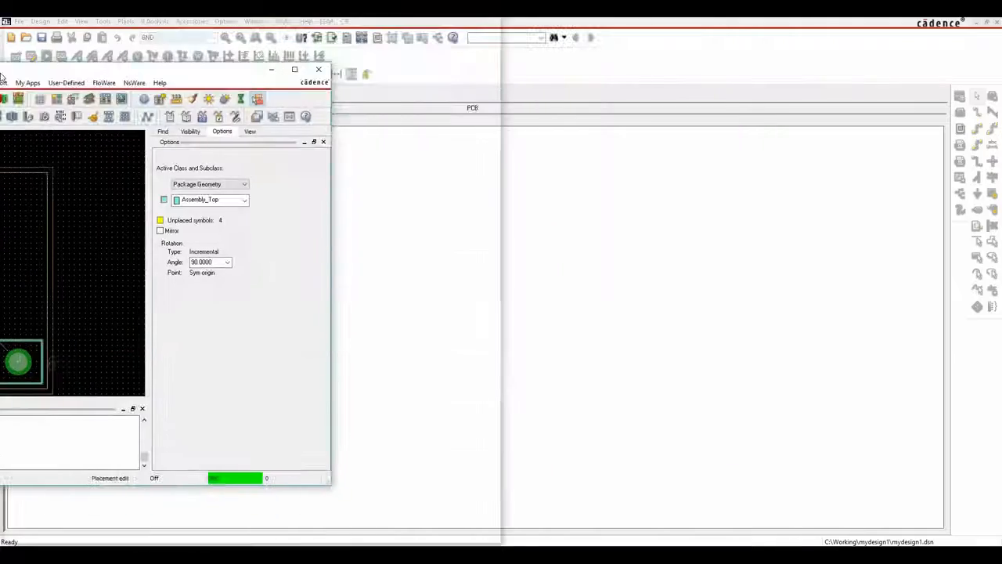
Show PCB Editor and OrCAD Capture side by side with schematic PAGE1 open.
drag(3, 77, 2, 78)
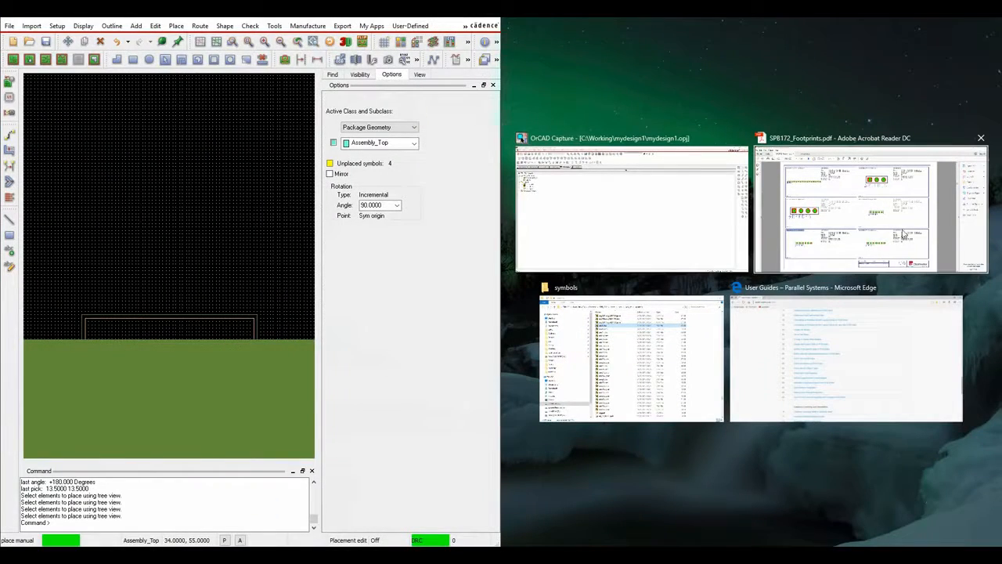
click(611, 218)
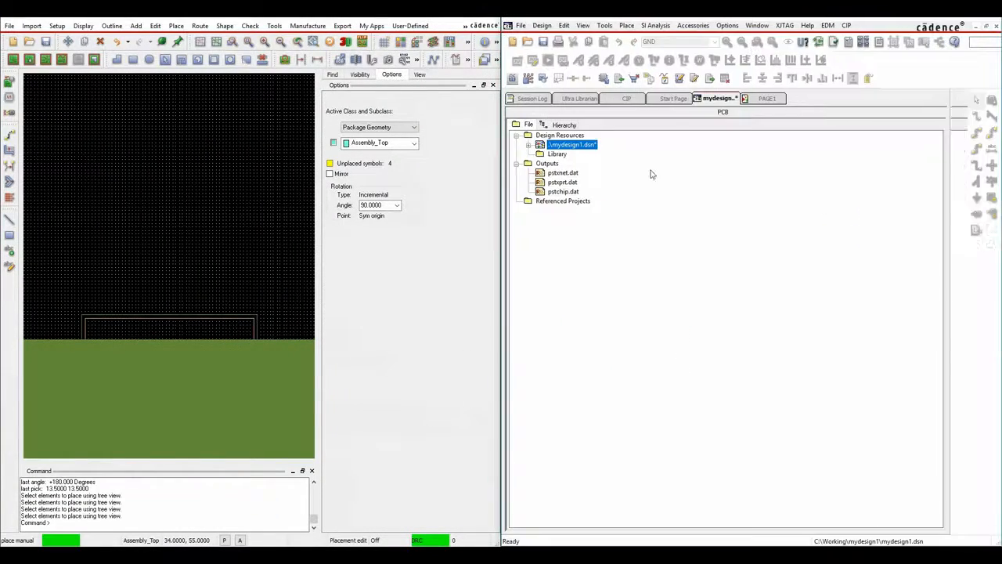
click(767, 98)
scroll(171, 329, down, 3)
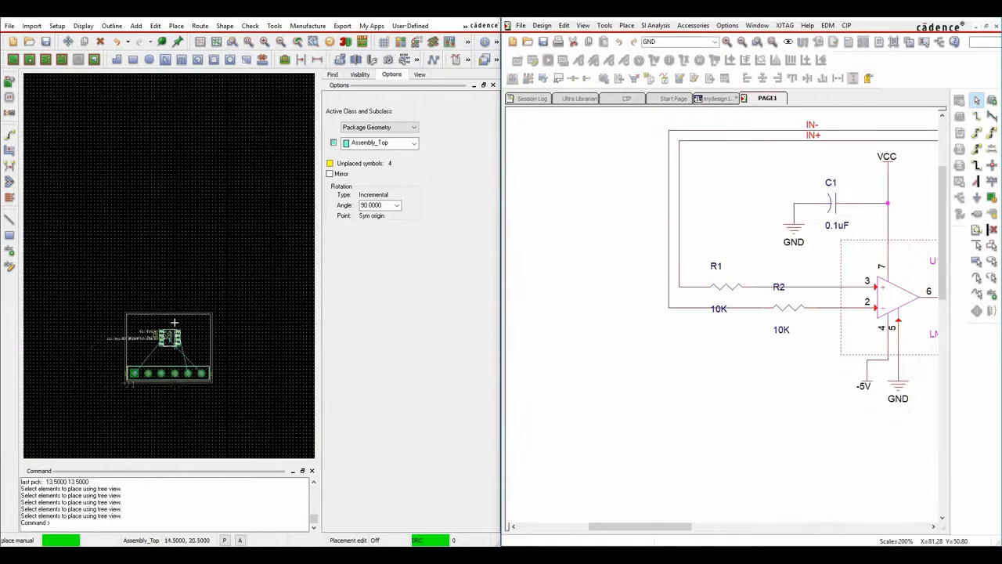
scroll(165, 367, up, 2)
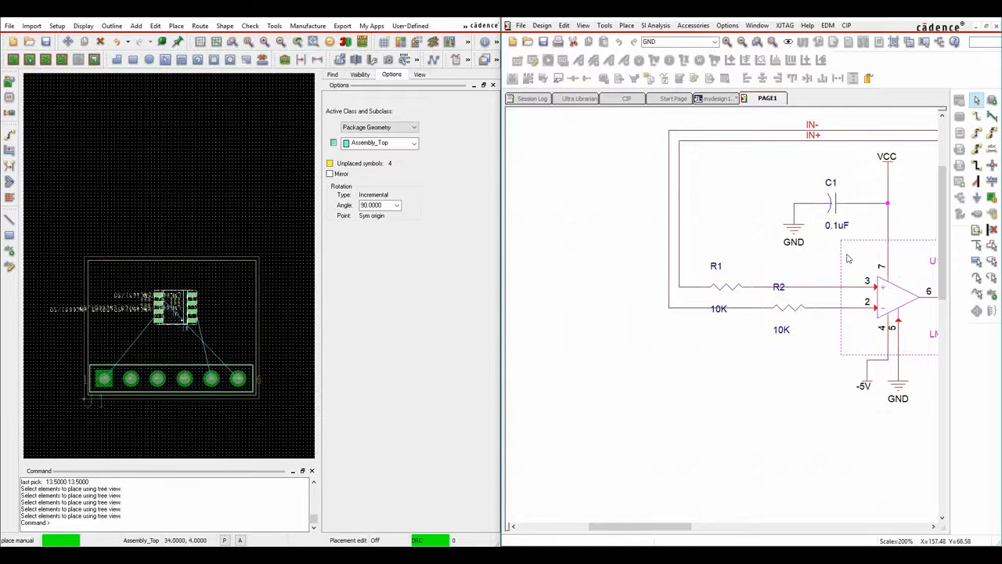
Place R1, R2 and R3 in a row above the header and C1 above the op-amp, then finish.
click(786, 308)
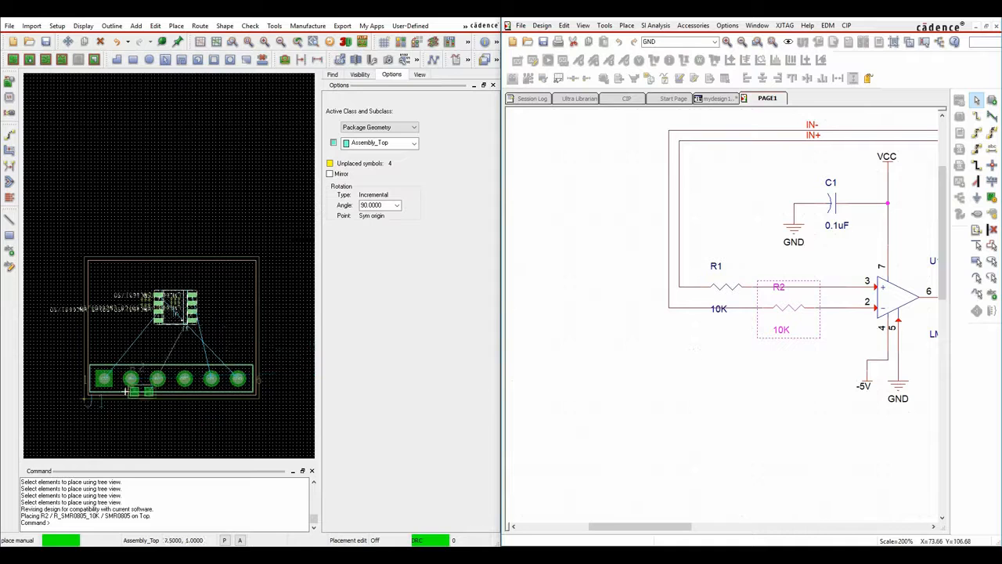
click(161, 347)
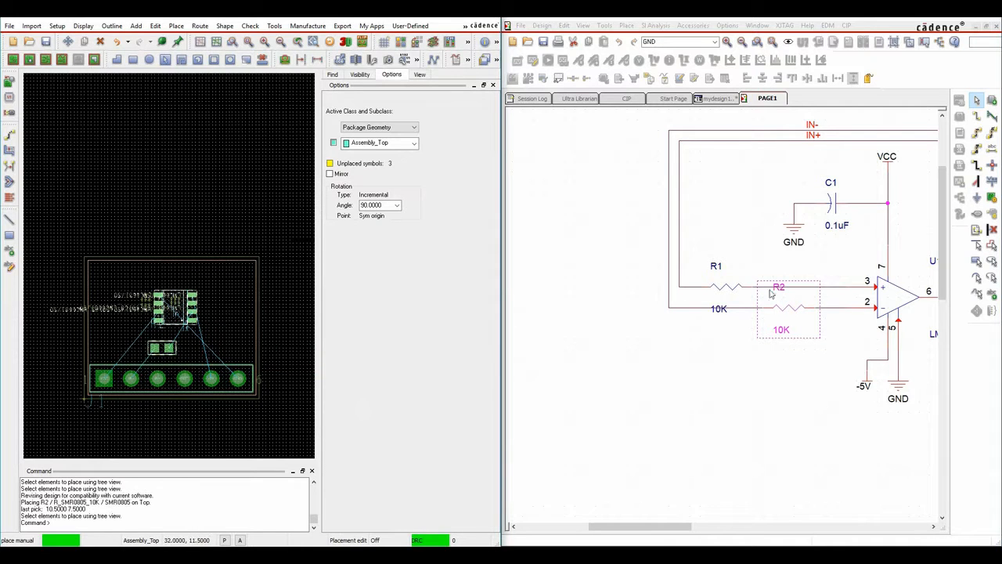
click(725, 288)
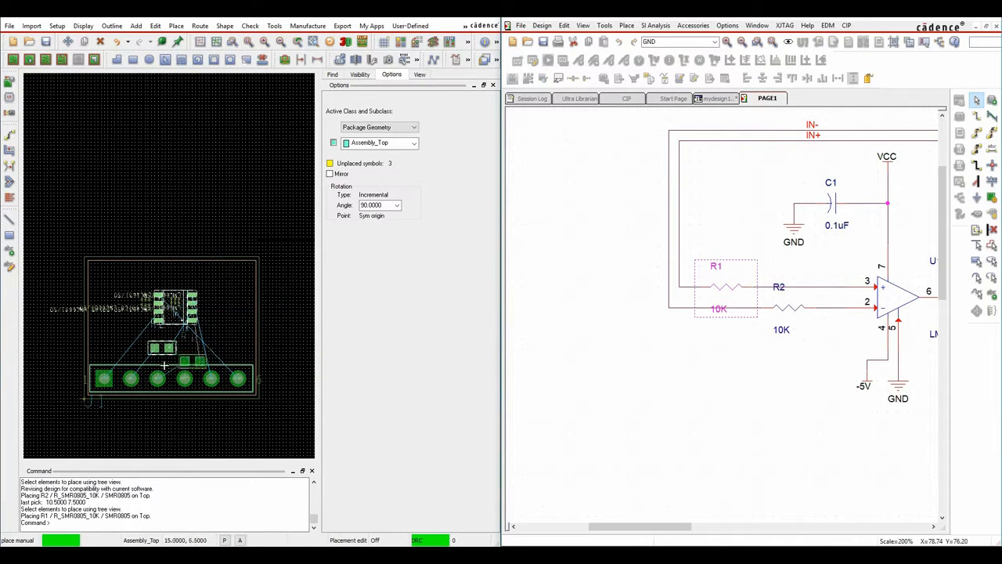
click(125, 348)
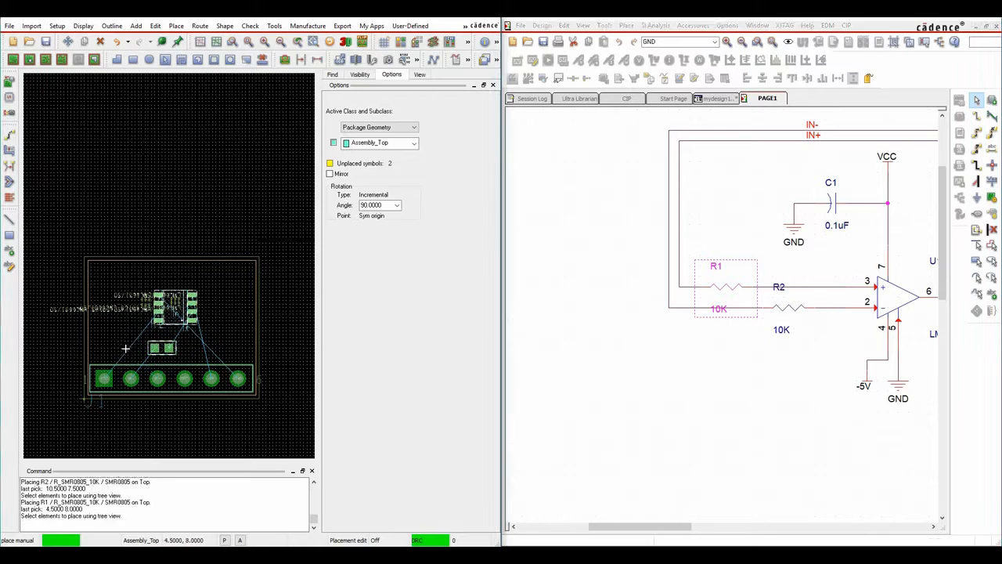
click(834, 207)
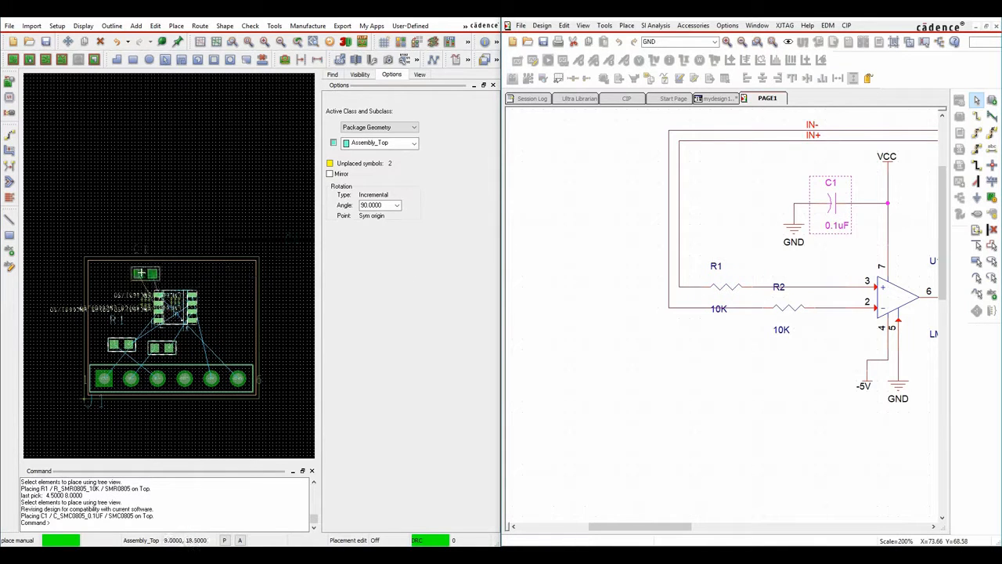
click(172, 270)
drag(654, 526, 721, 517)
click(770, 300)
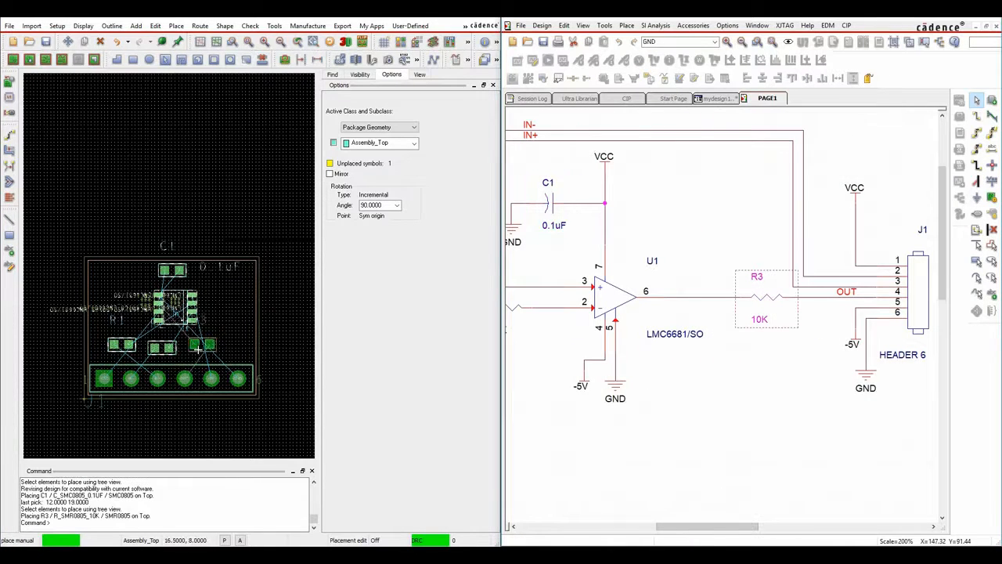
click(196, 344)
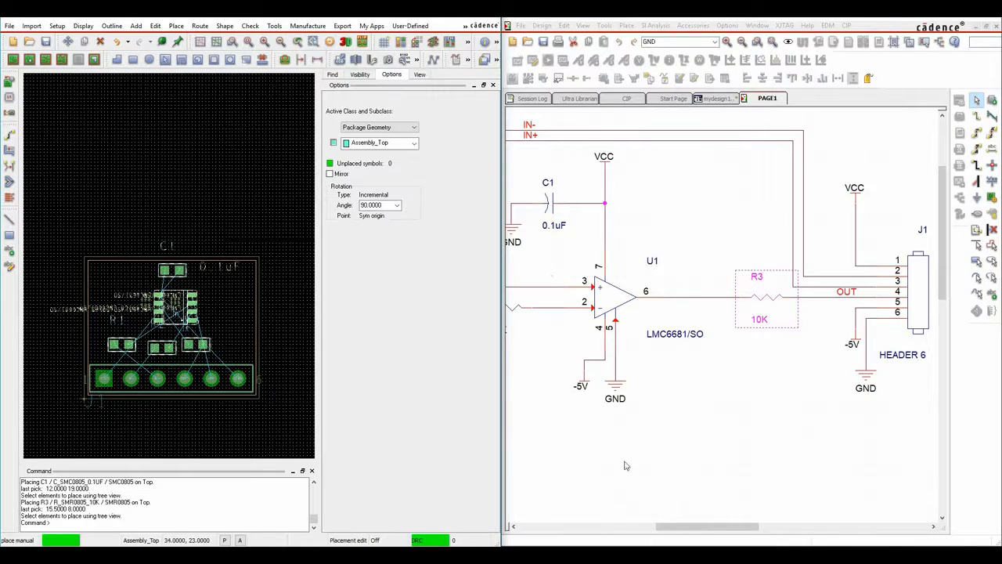
click(625, 465)
right_click(207, 134)
click(219, 139)
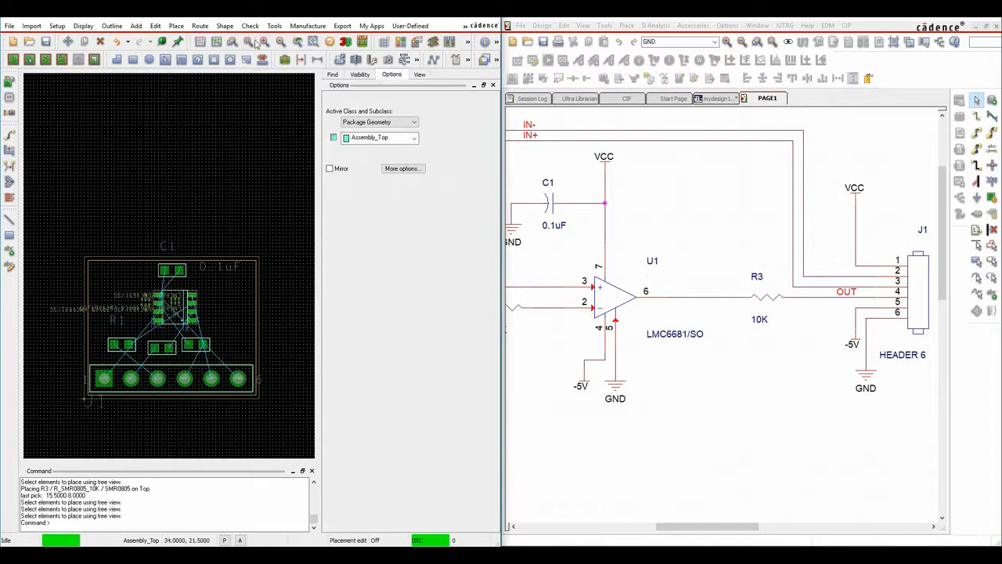
Maximize the board editor and check the Design Status unplaced-symbol report.
double_click(464, 16)
click(249, 22)
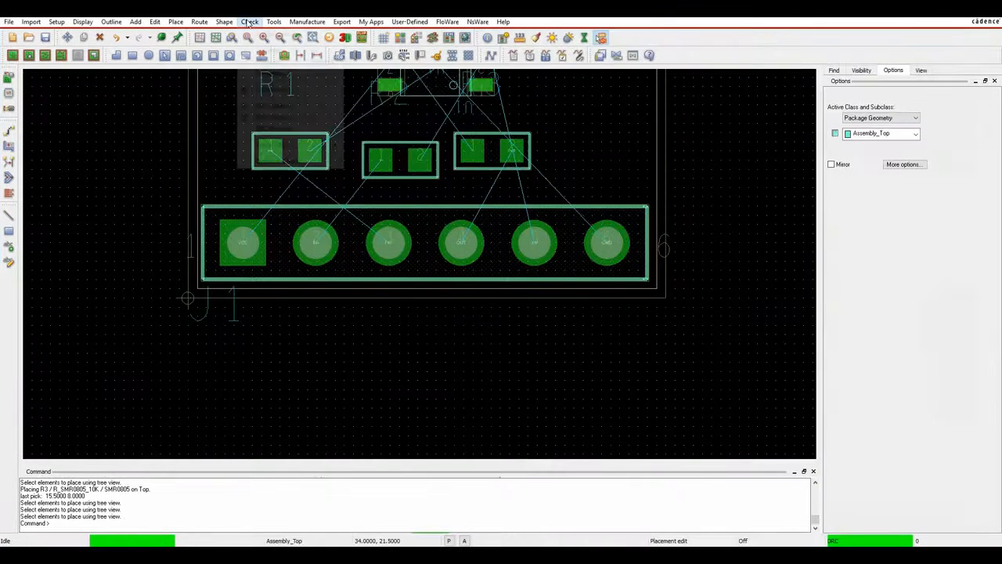
click(276, 35)
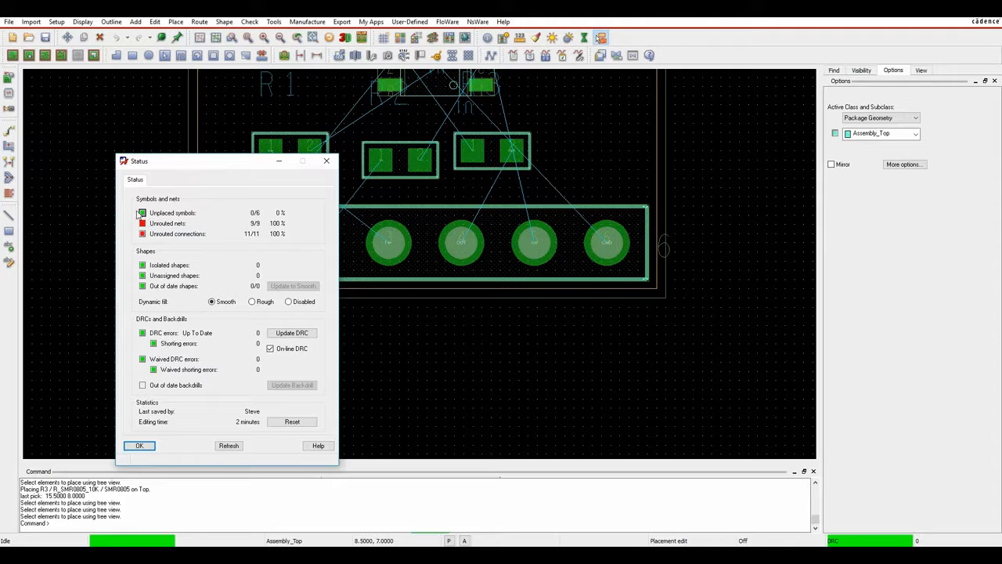
click(142, 213)
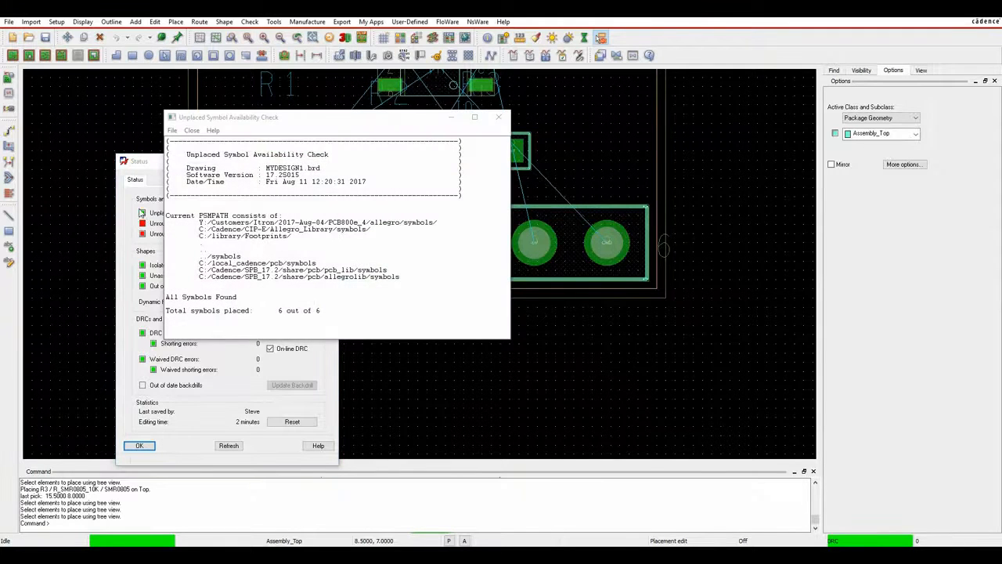
click(499, 117)
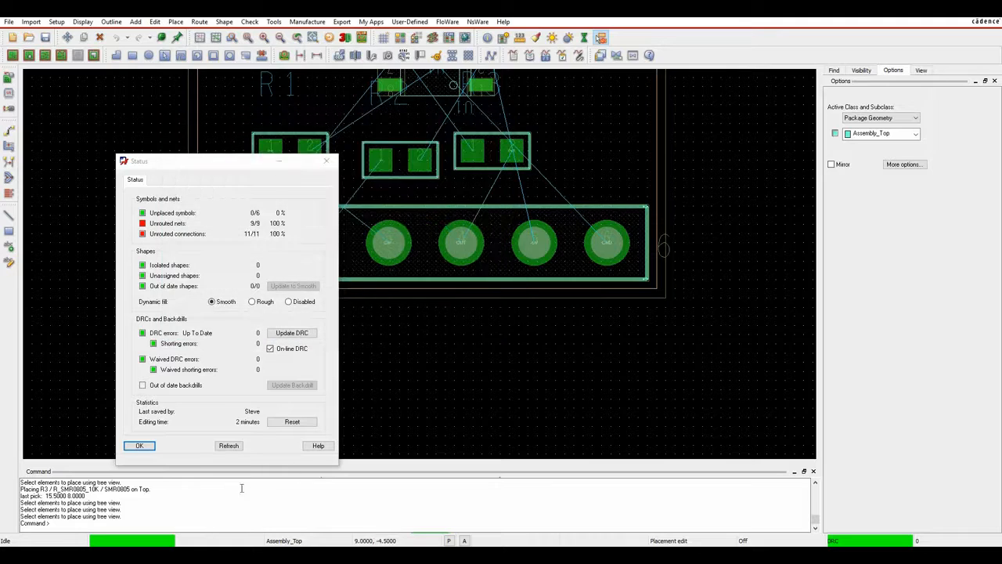
click(139, 445)
Fit the board in view and save it over MYDESIGN1.brd.
scroll(604, 175, down, 2)
click(251, 38)
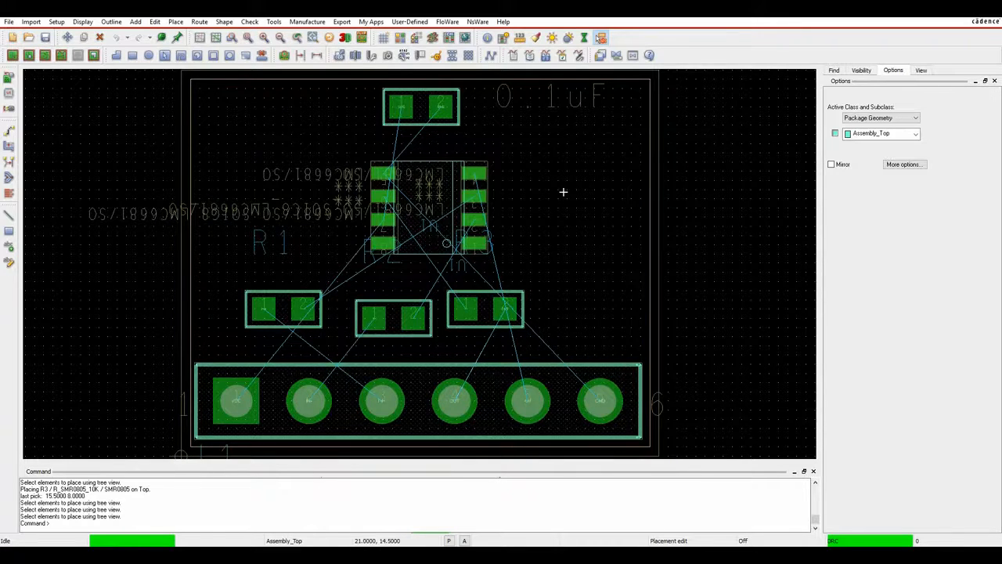
click(45, 38)
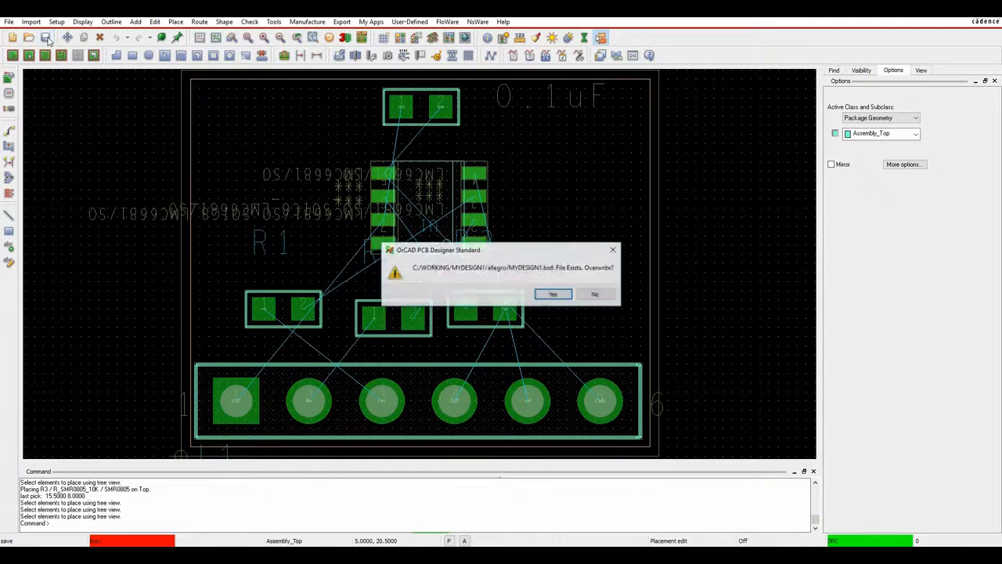
click(552, 294)
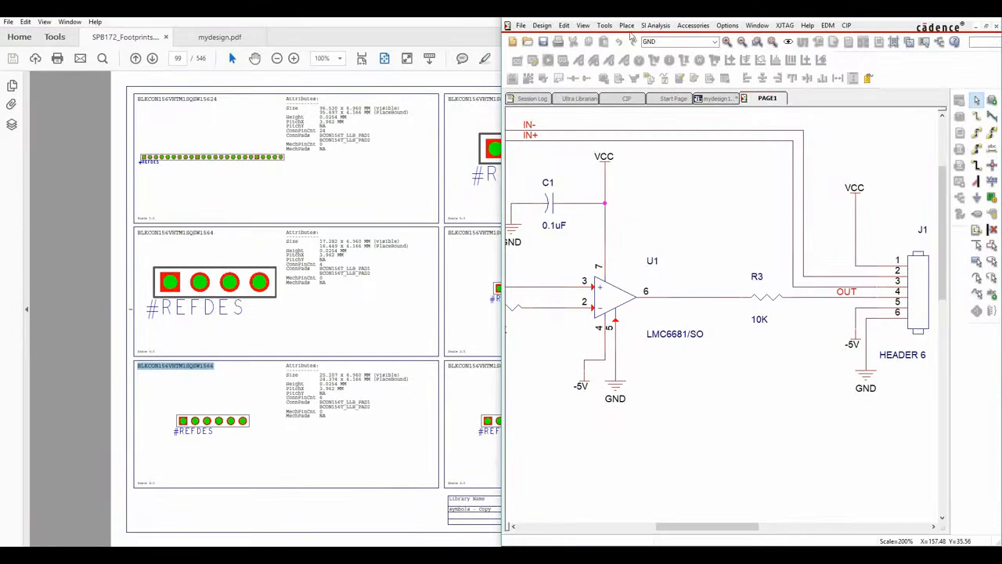
Maximize Capture and paste a copy of the 10K resistor as R4 below GND.
click(965, 15)
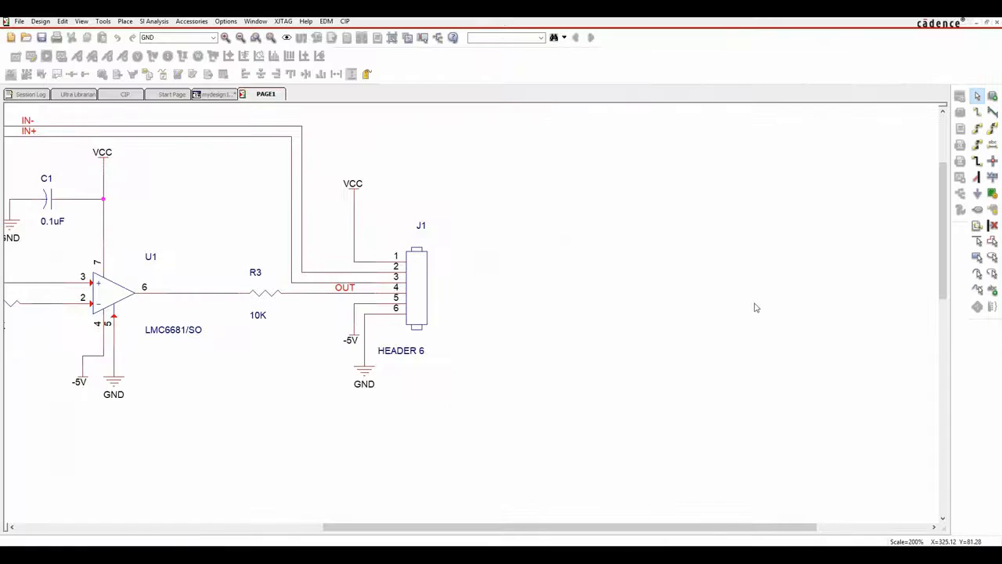
drag(492, 530, 364, 513)
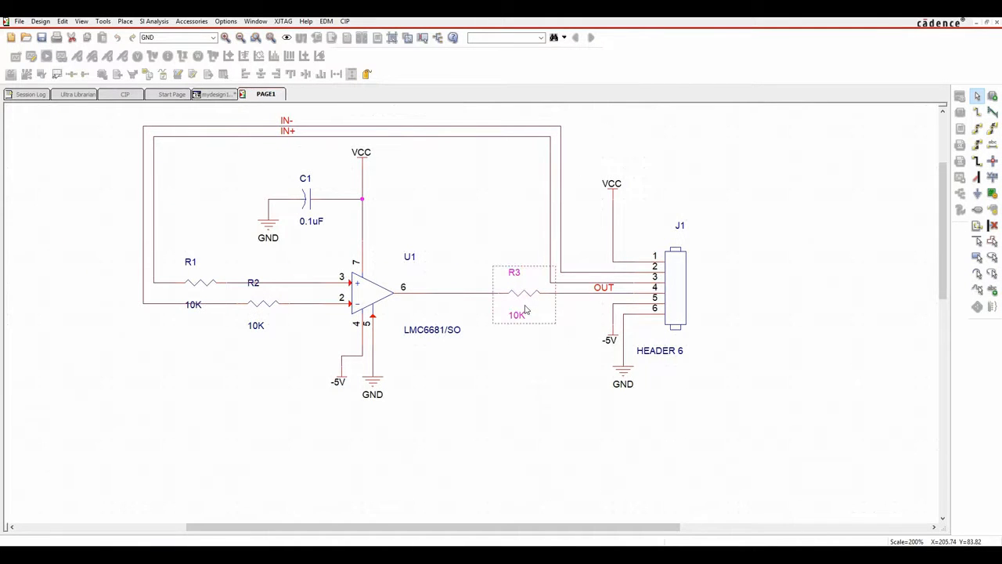
key(ctrl+v)
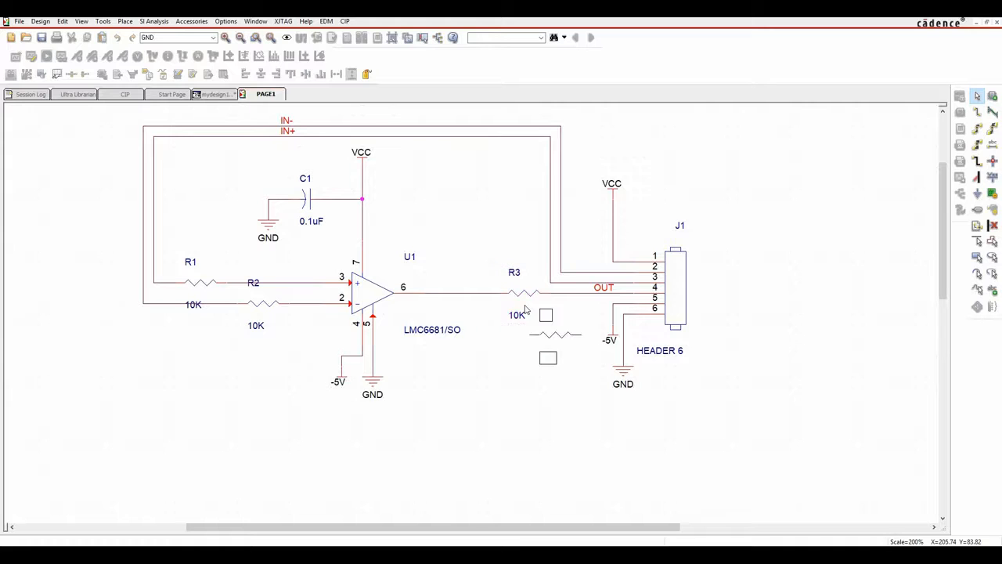
click(393, 389)
click(492, 421)
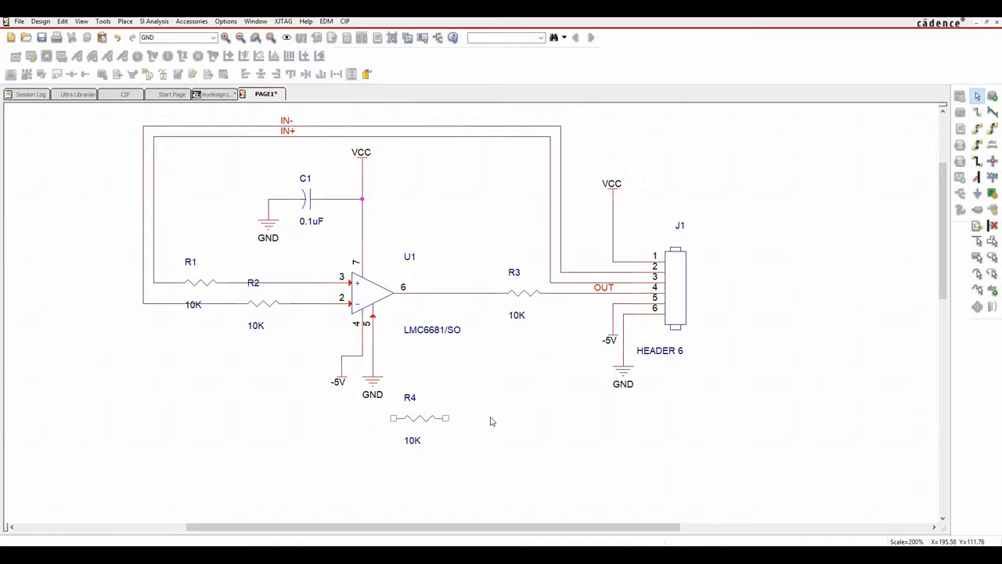
Wire R4 between U1's output net and the R2–U1 inverting input net.
key(w)
click(446, 418)
click(477, 292)
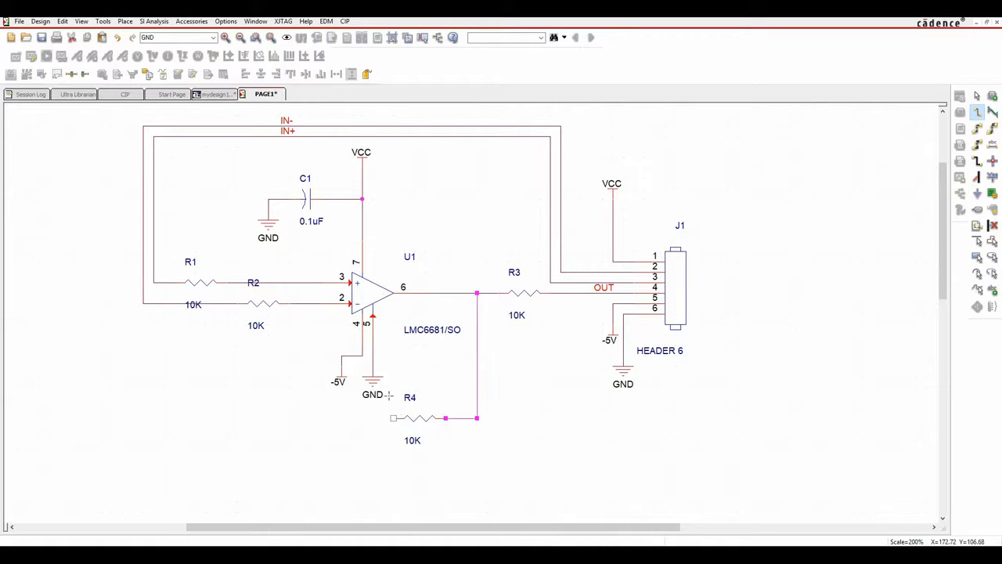
click(393, 418)
click(310, 303)
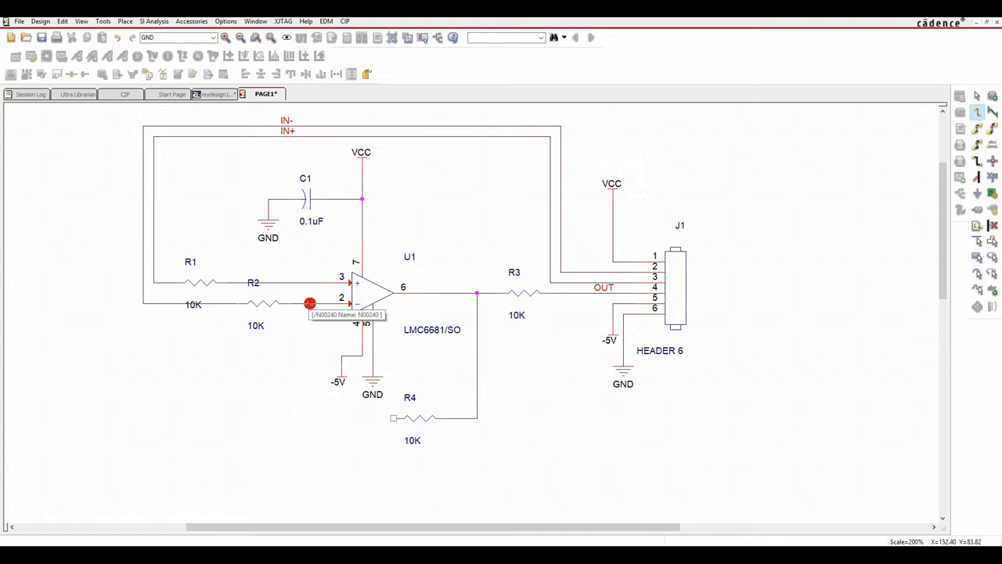
key(Escape)
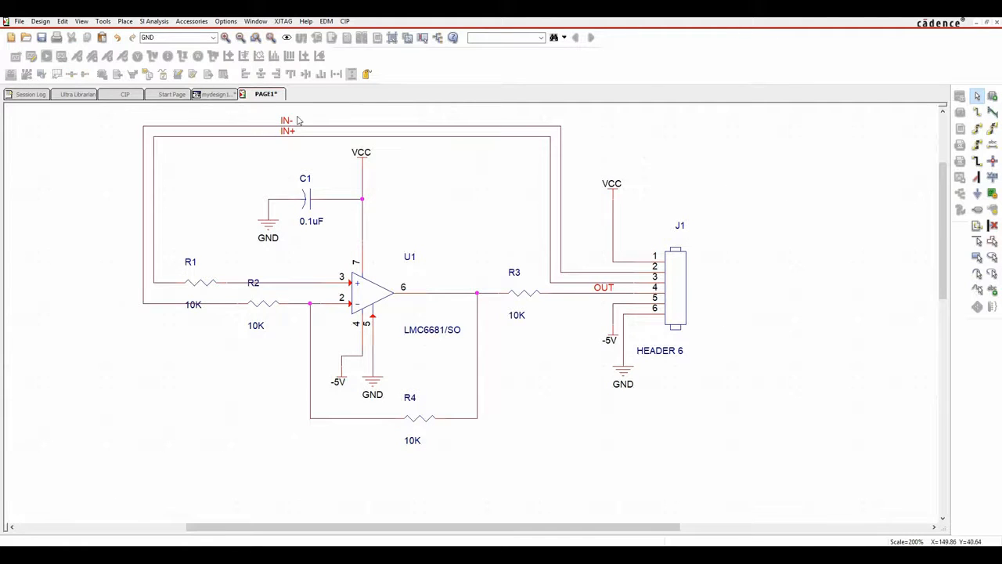
Save PAGE1 and switch to the mydesign1 project tree.
right_click(271, 94)
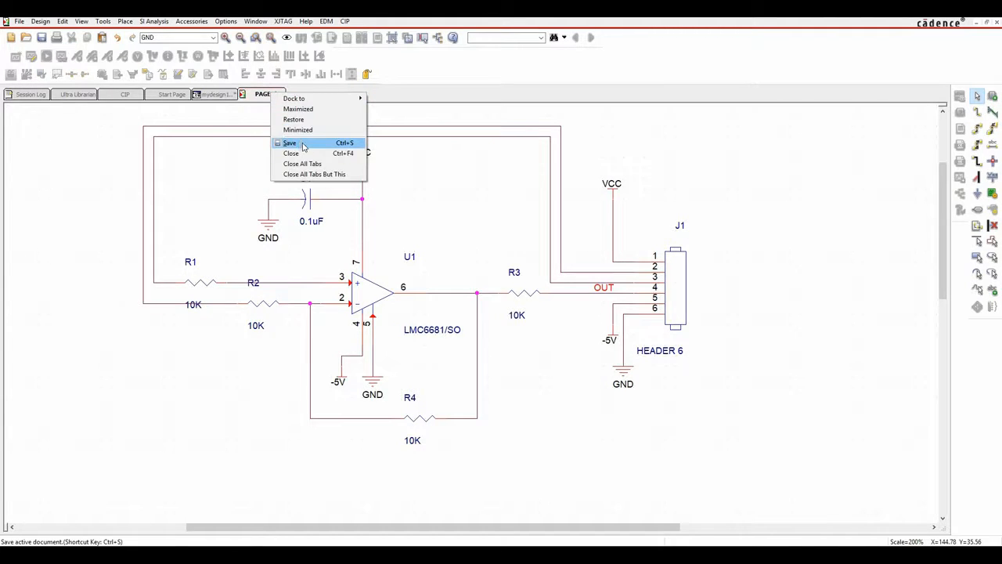
click(304, 144)
click(213, 94)
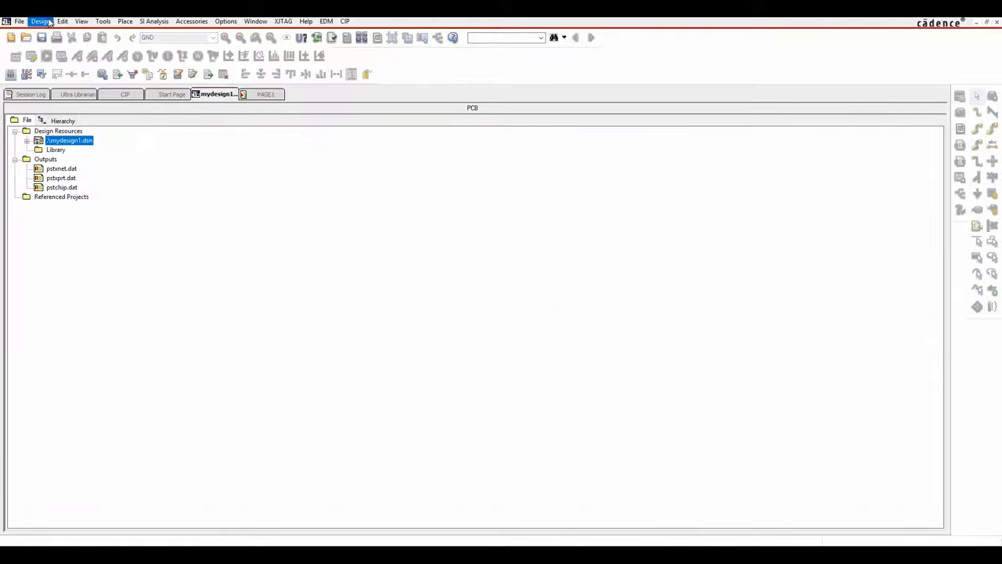
Create the PCB netlist for mydesign1.dsn with the pasted board path, updating MYDESIGN1.brd.
click(41, 38)
click(74, 141)
click(103, 21)
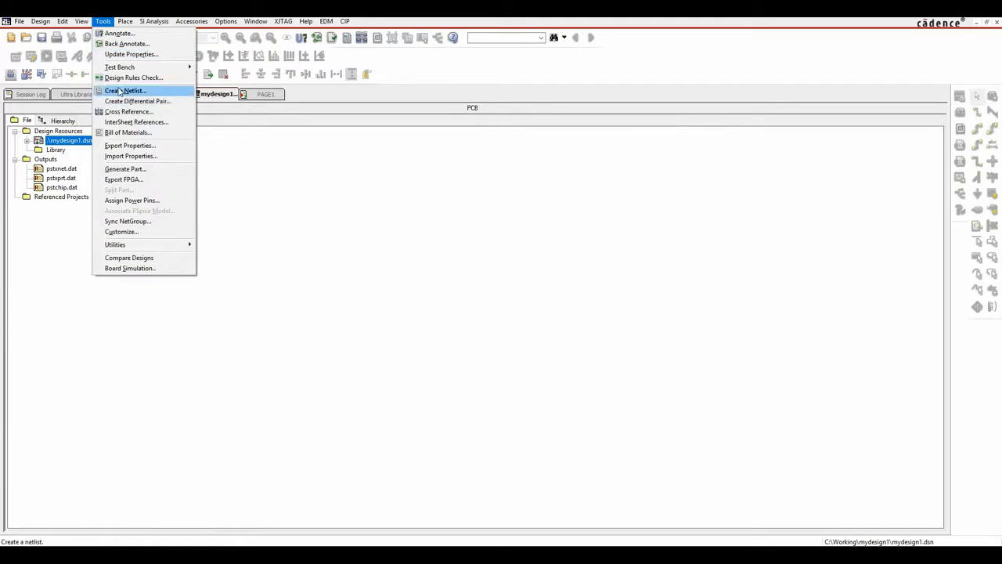
click(120, 91)
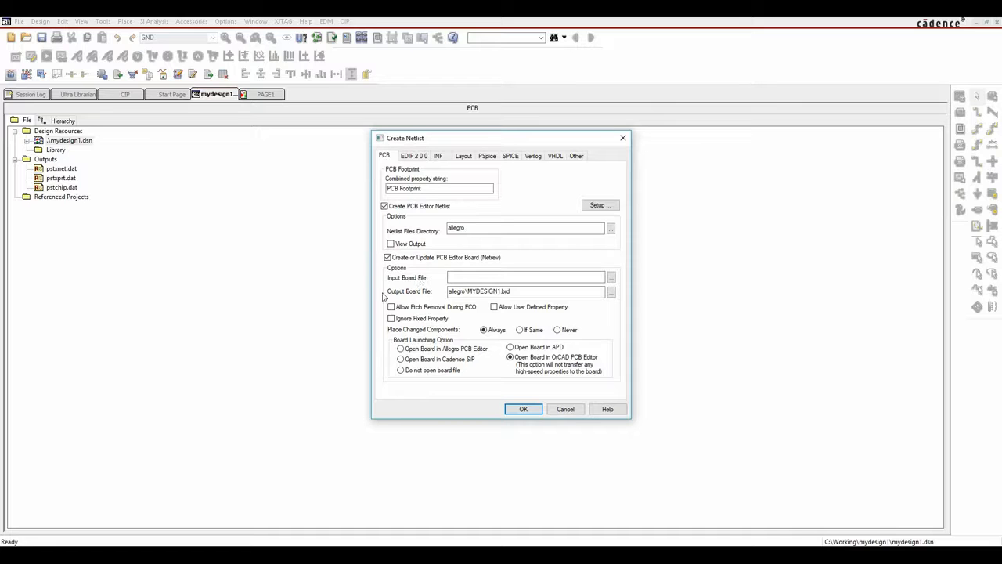
double_click(485, 289)
key(ctrl+c)
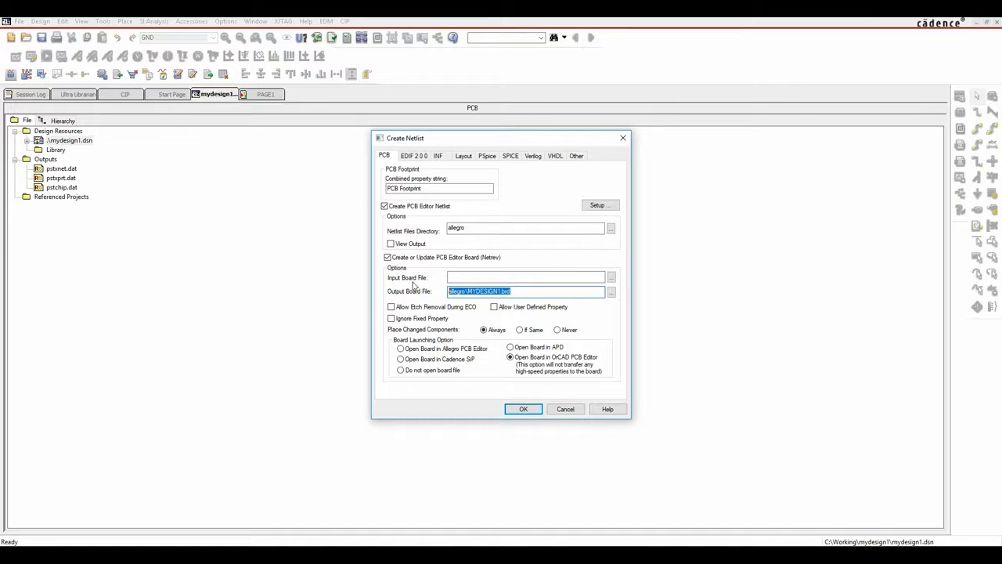
click(457, 278)
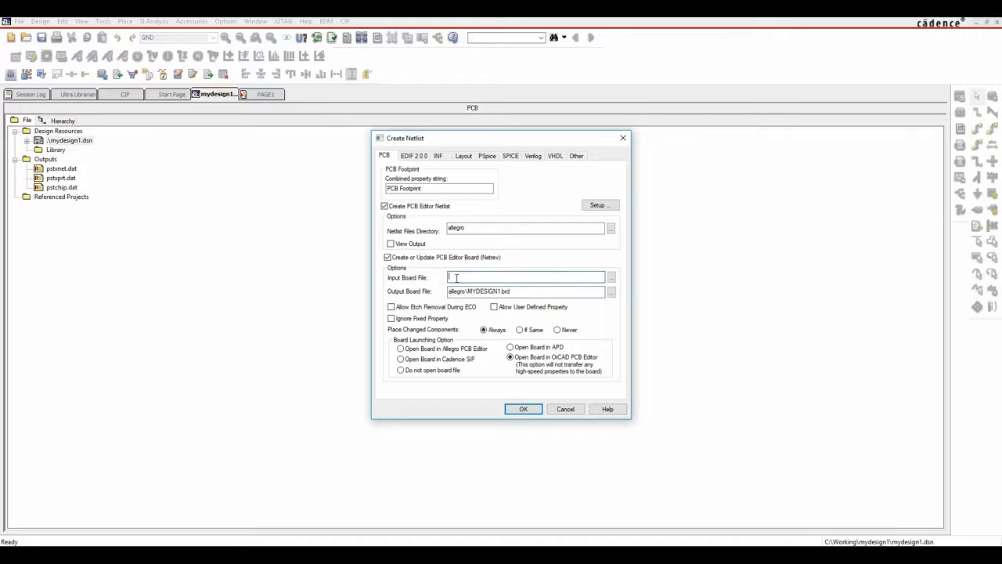
key(ctrl+v)
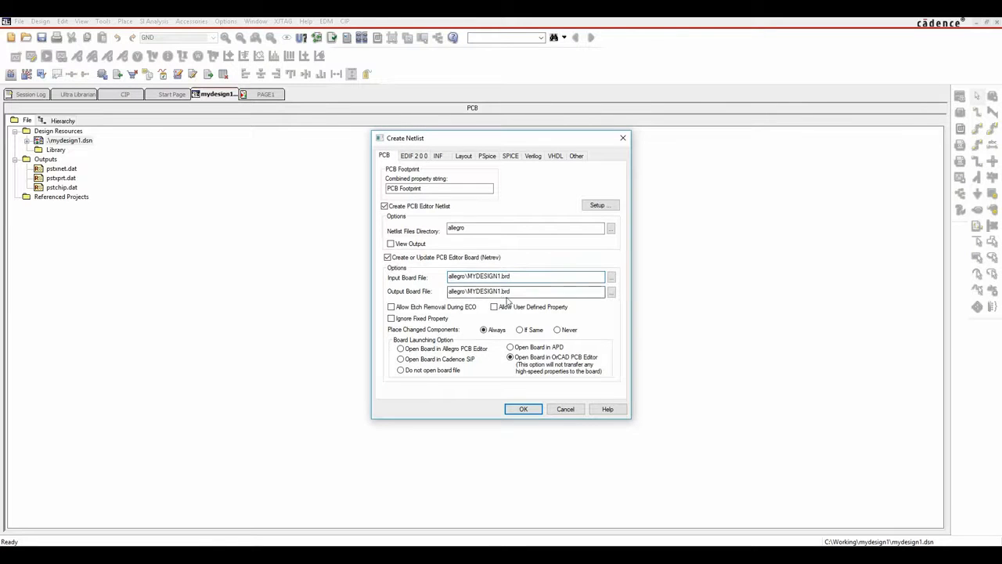
click(503, 291)
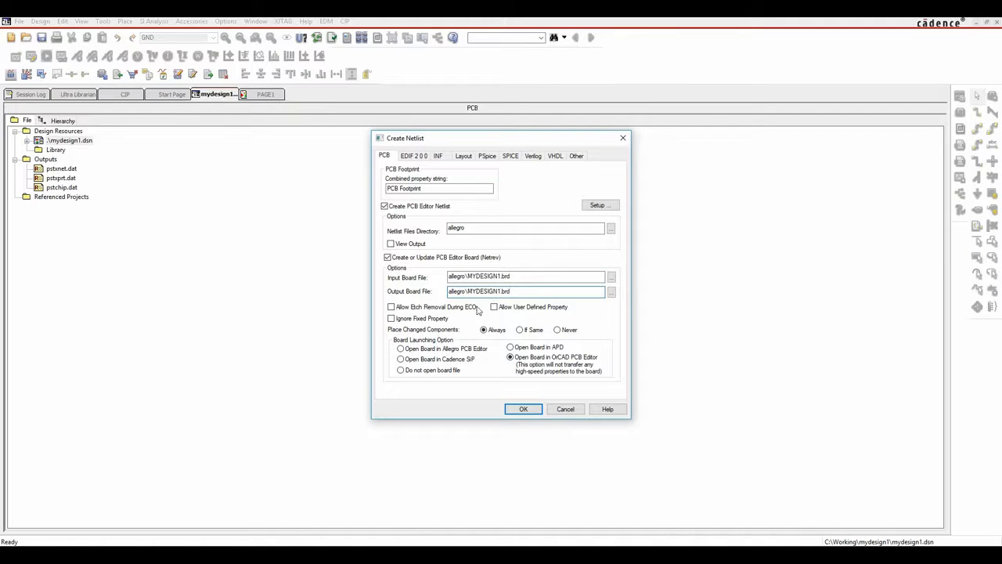
click(523, 410)
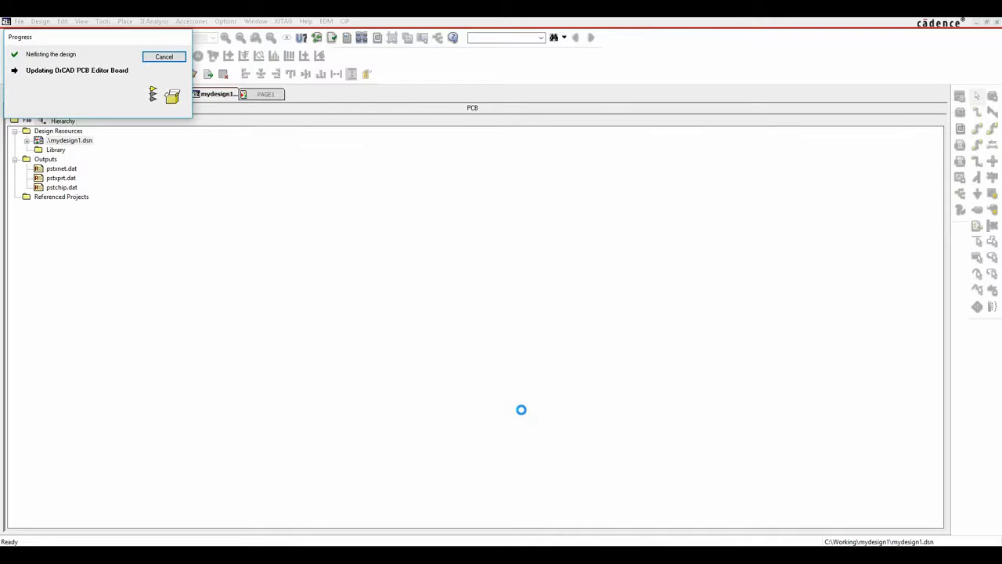
Launch PCB Editor with the Standard product and place R4 to the right of the board.
double_click(469, 254)
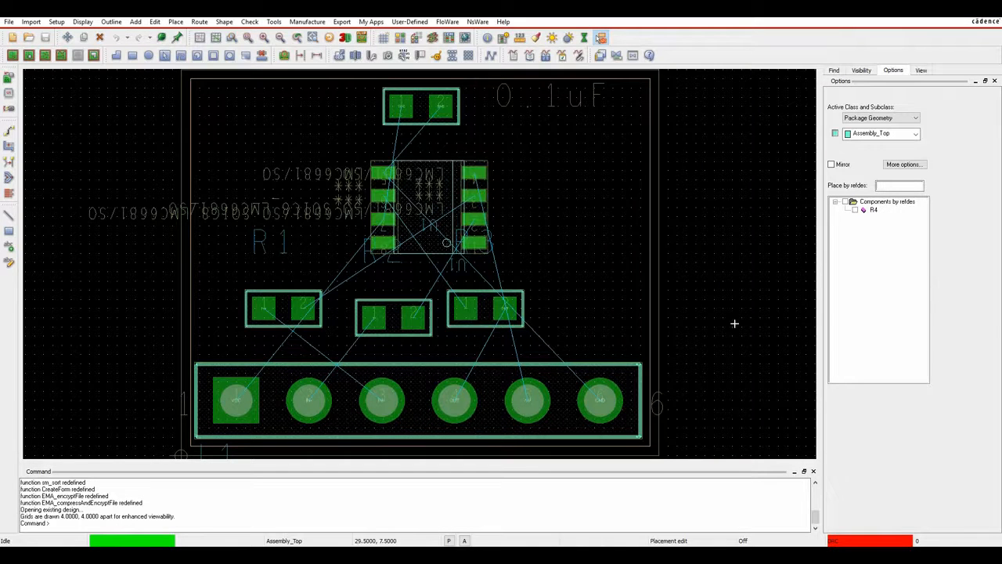
click(856, 210)
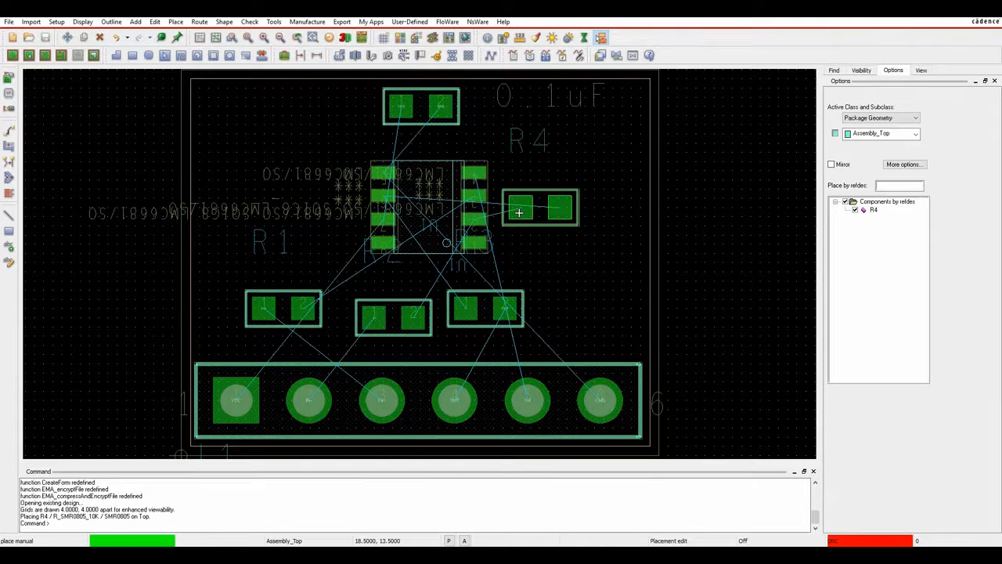
click(685, 183)
right_click(580, 257)
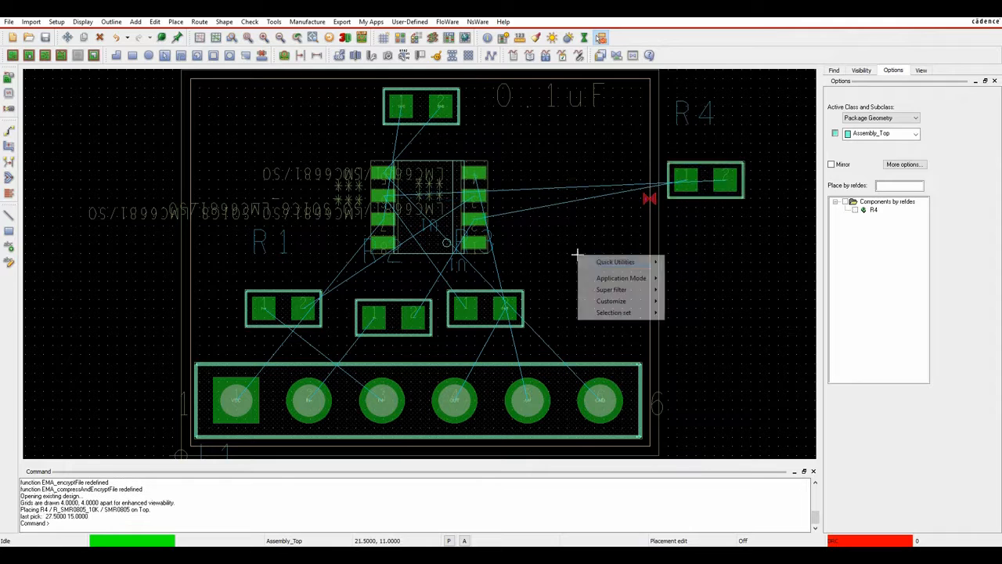
click(576, 240)
click(577, 239)
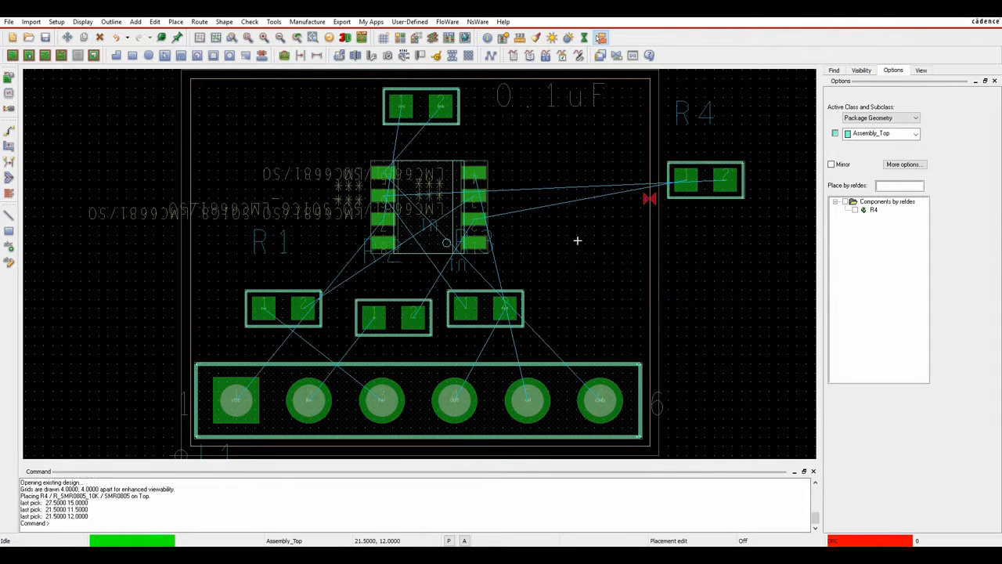
Move U1 at 0° rotation and place C1, rotated 270°, to its right.
click(29, 55)
click(431, 209)
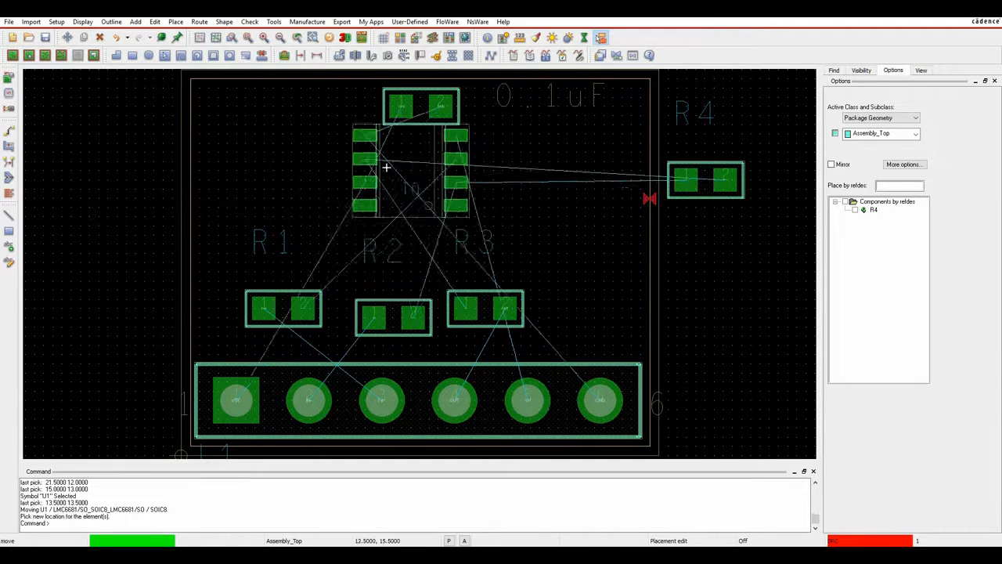
right_click(421, 190)
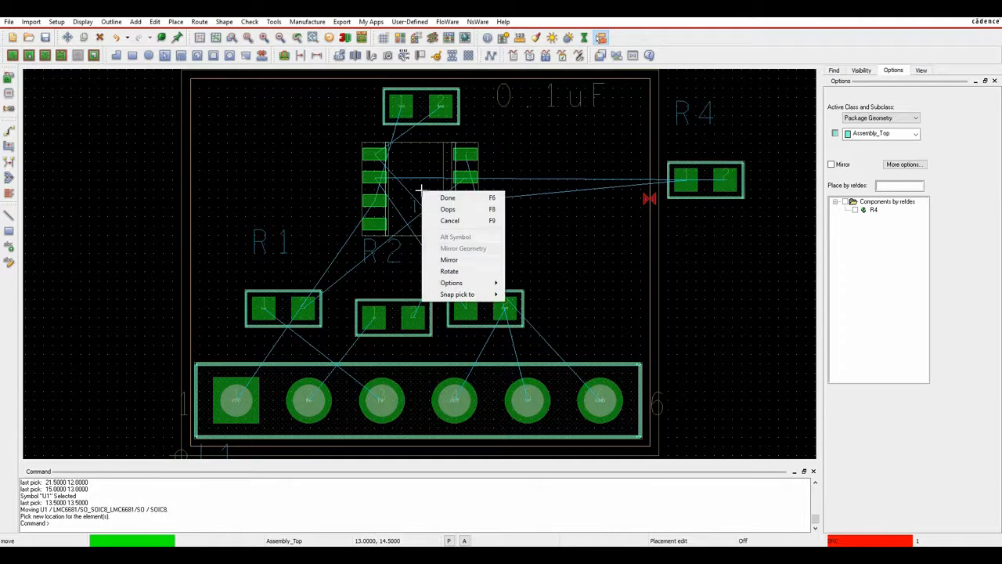
click(447, 270)
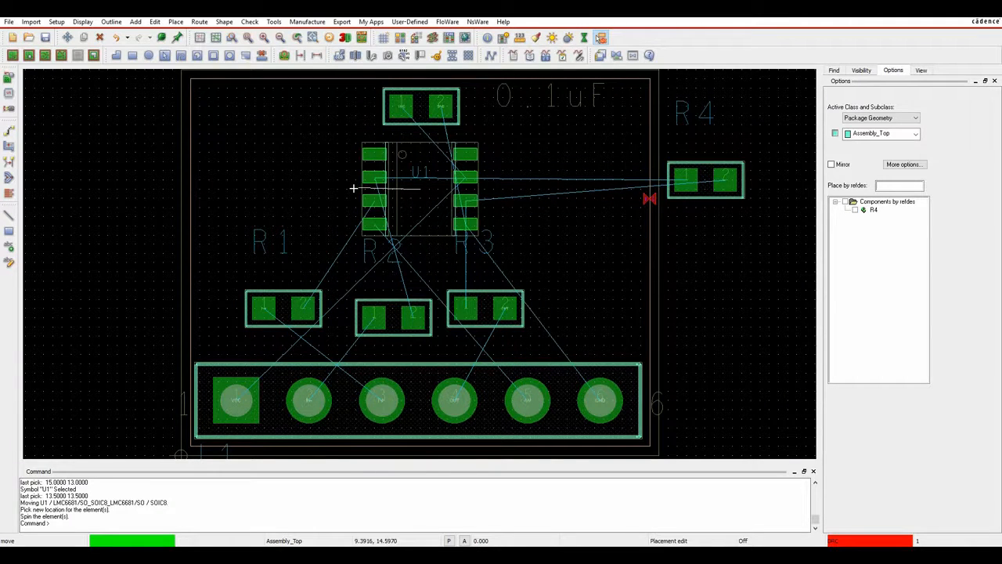
click(353, 188)
click(440, 219)
click(404, 106)
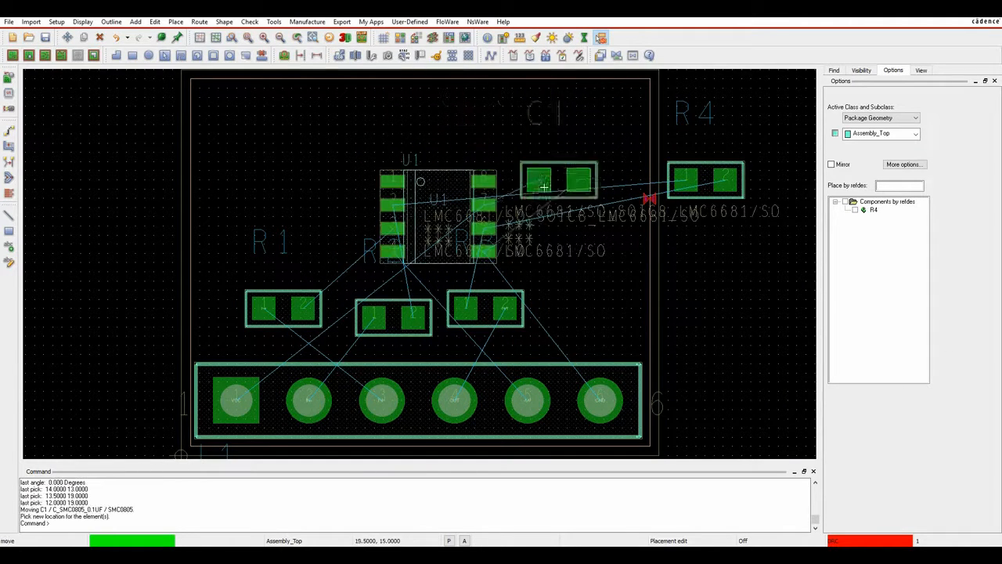
right_click(587, 265)
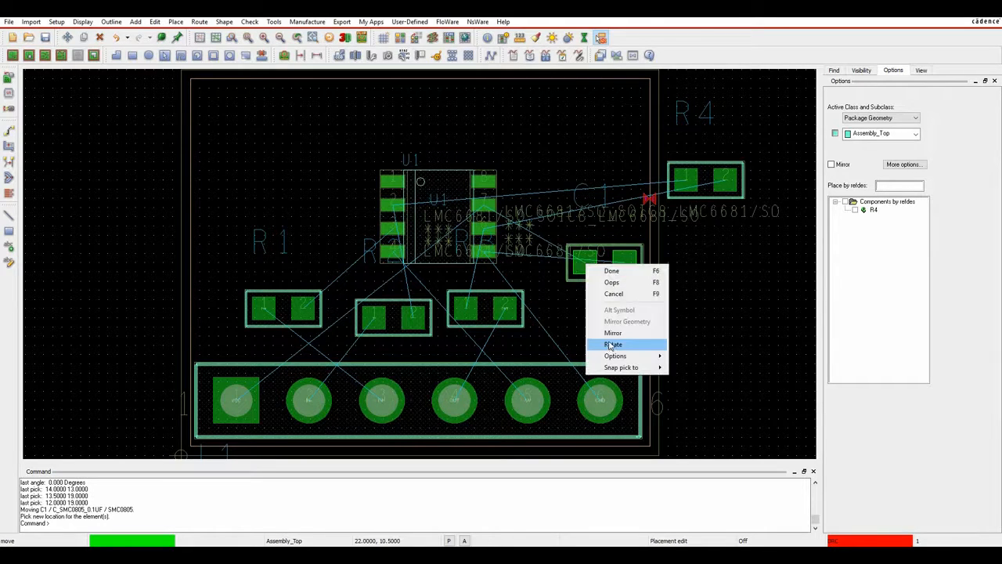
click(612, 345)
click(567, 250)
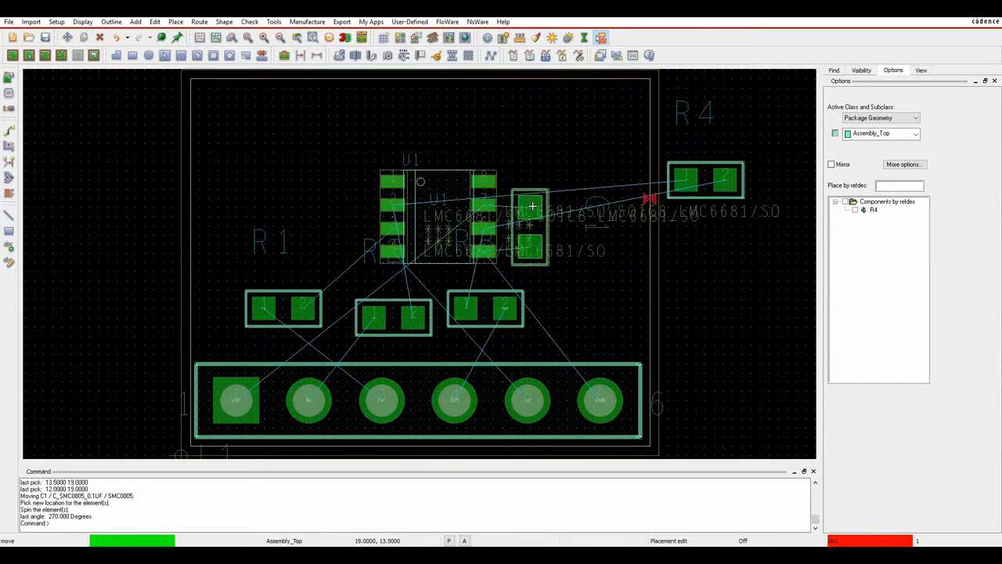
click(542, 206)
Move R4 above U1 and nudge U1 and C1 closer together.
click(686, 179)
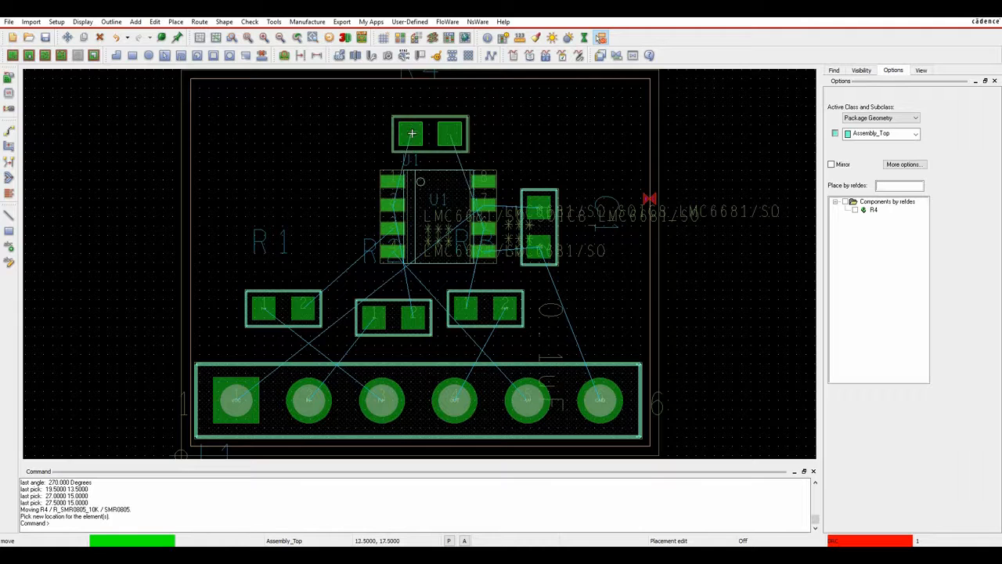
click(411, 115)
click(434, 216)
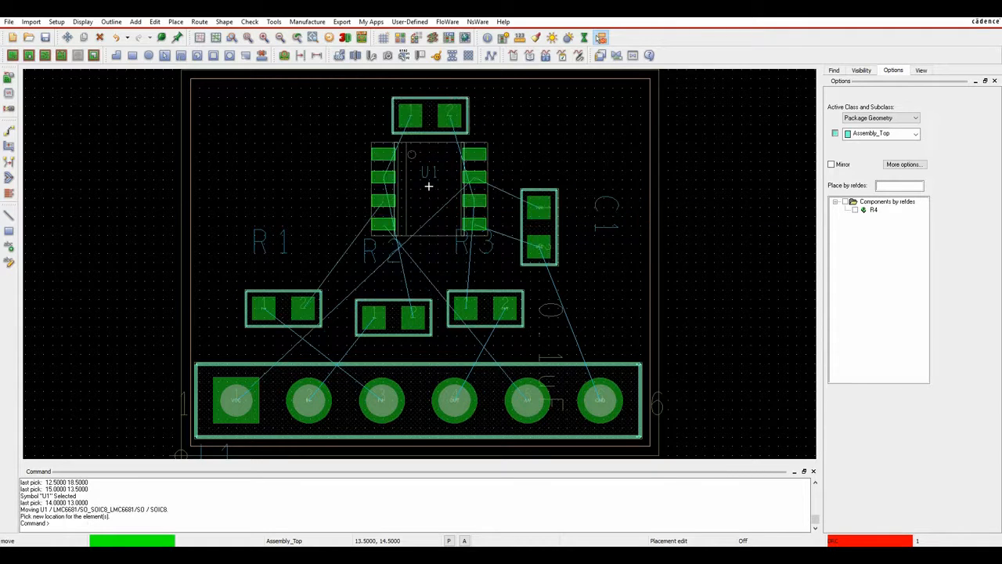
click(428, 186)
click(548, 205)
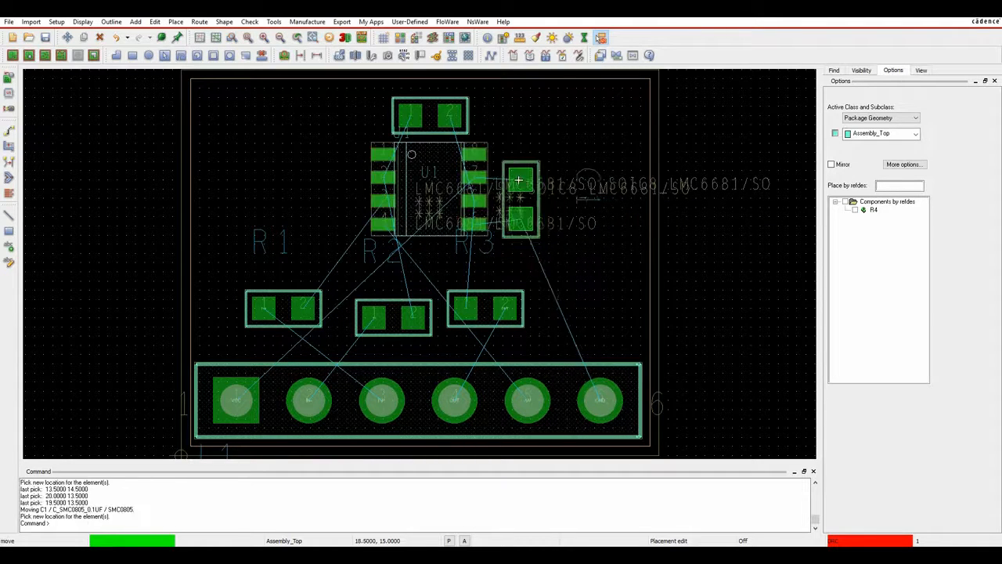
click(513, 180)
Place R1 horizontal at 0° to the left of U1.
click(297, 311)
right_click(270, 247)
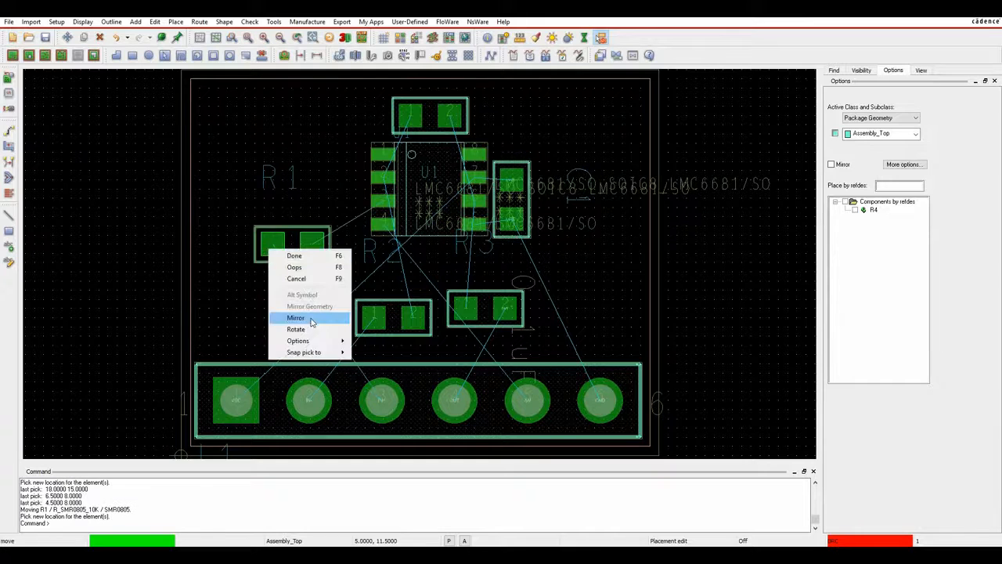
click(303, 329)
click(273, 218)
right_click(301, 246)
click(349, 329)
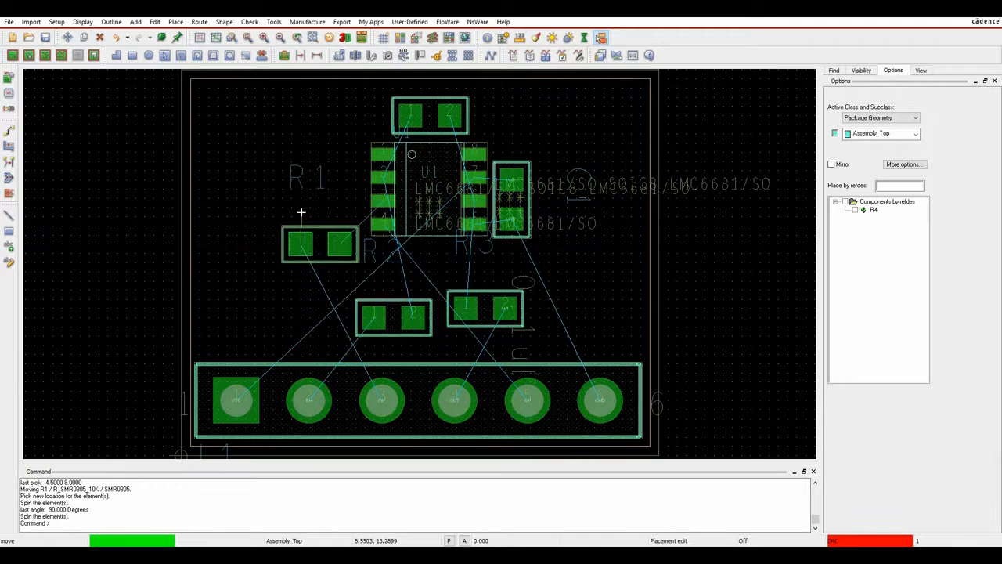
click(304, 234)
click(308, 210)
Place R2 below R1 and align the two resistors one above the other.
click(431, 332)
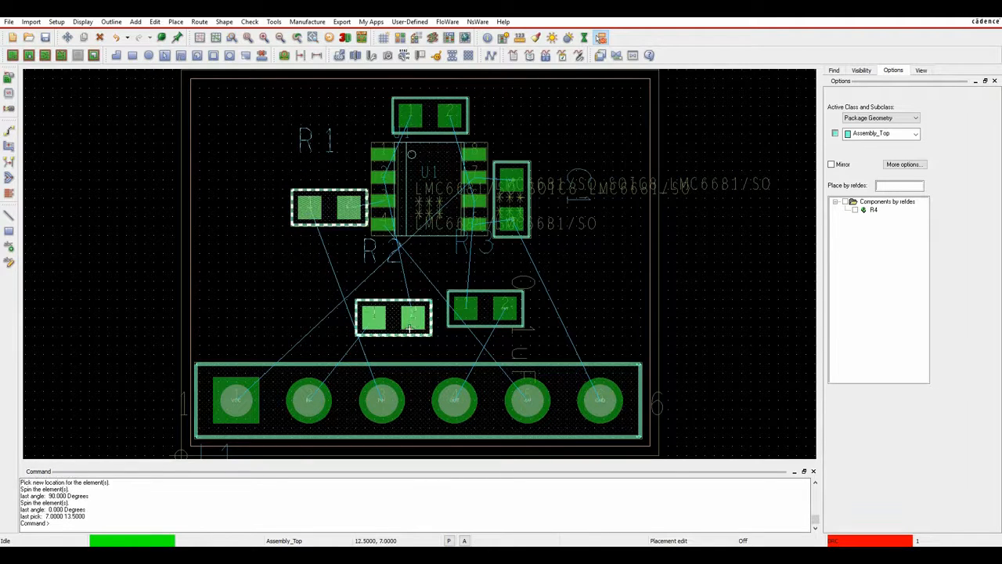
click(380, 332)
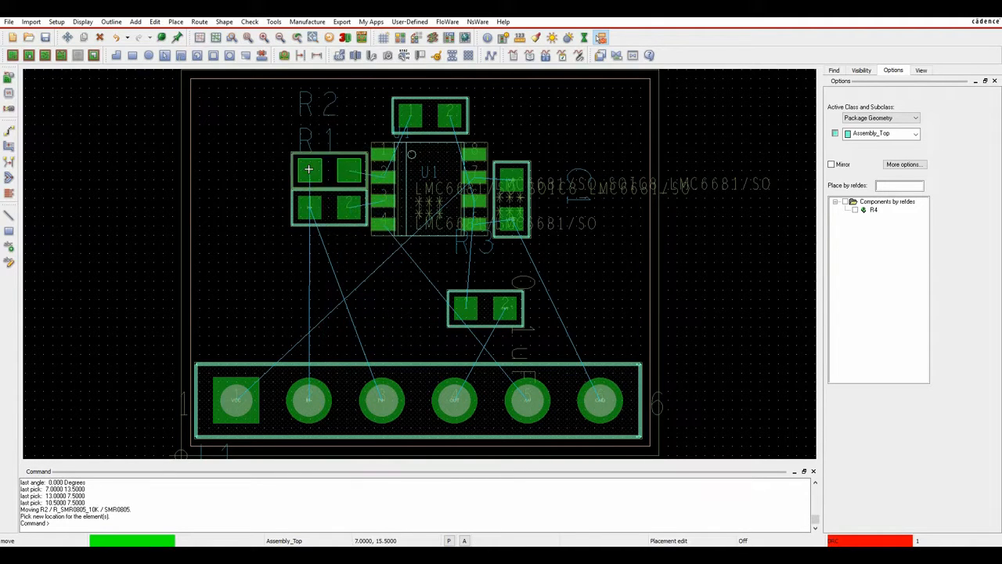
click(309, 169)
scroll(383, 173, up, 5)
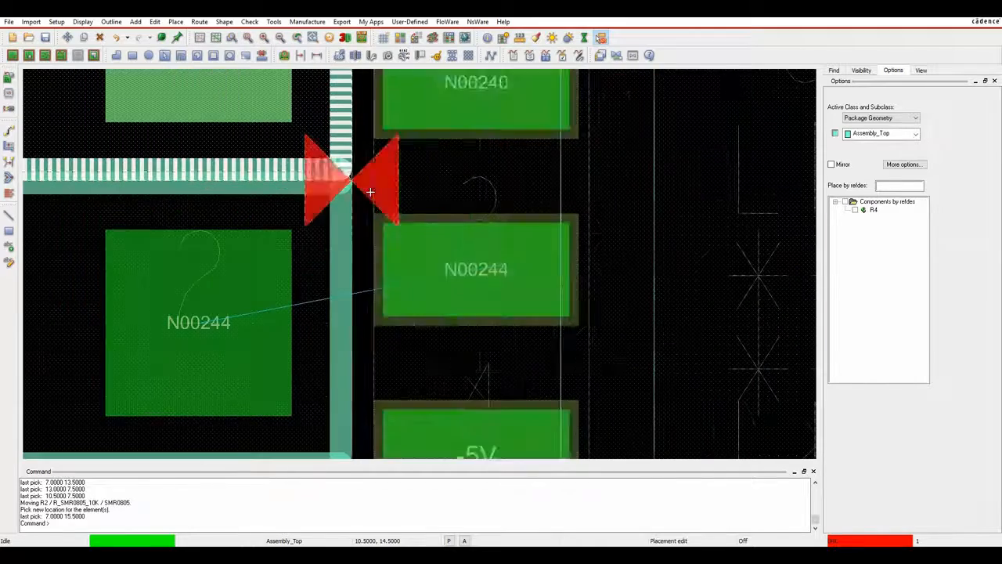
scroll(375, 184, down, 5)
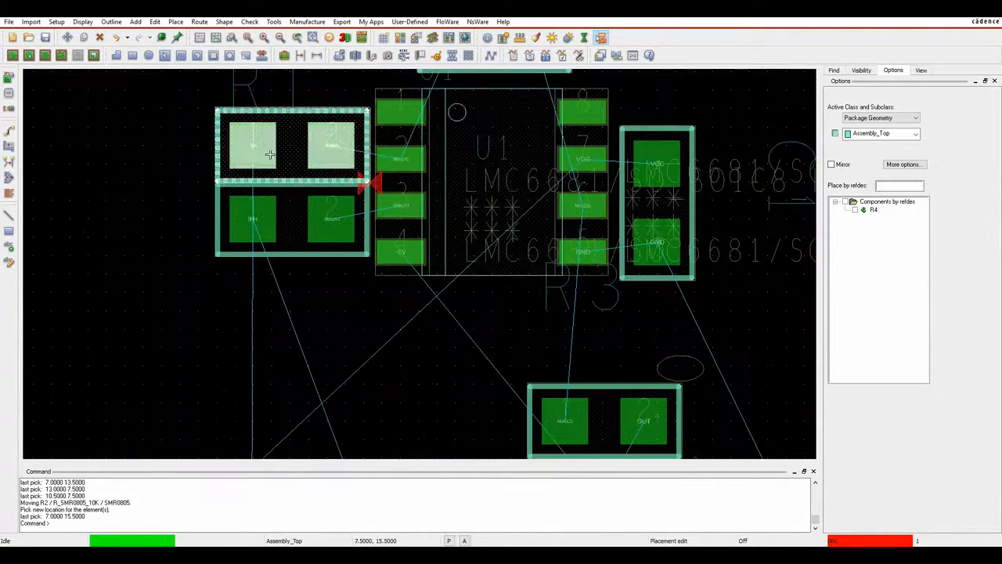
click(252, 137)
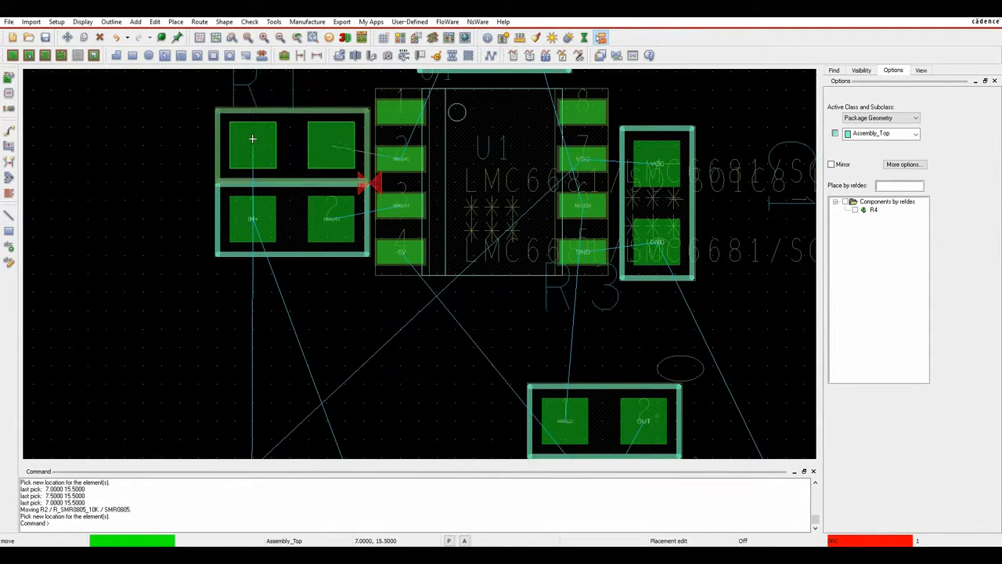
click(235, 133)
click(319, 218)
click(239, 214)
Rotate R3 vertical to 270° and place it below U1 above J1, then fit the board.
click(644, 419)
scroll(495, 375, down, 3)
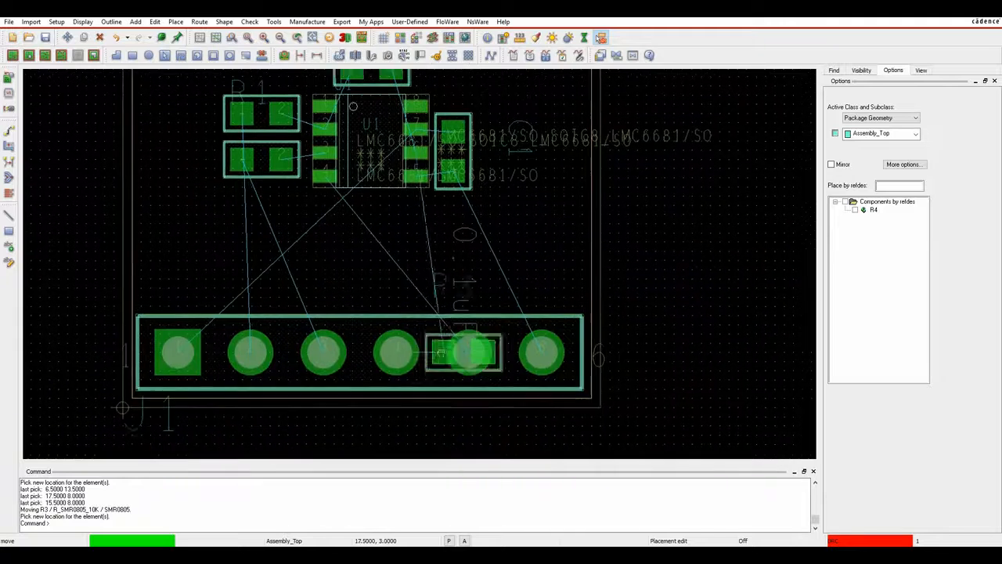
right_click(418, 306)
click(444, 385)
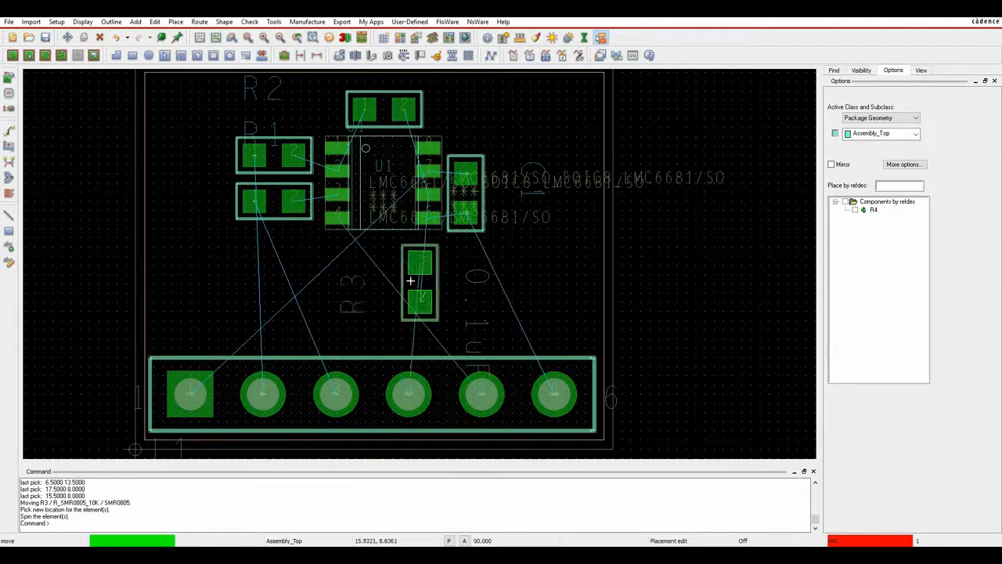
click(415, 298)
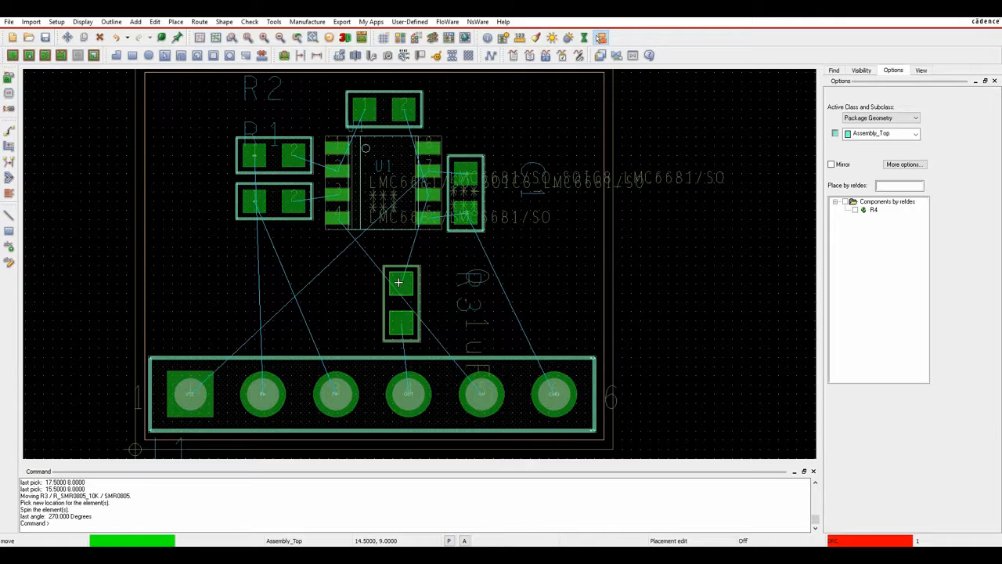
click(398, 282)
right_click(530, 247)
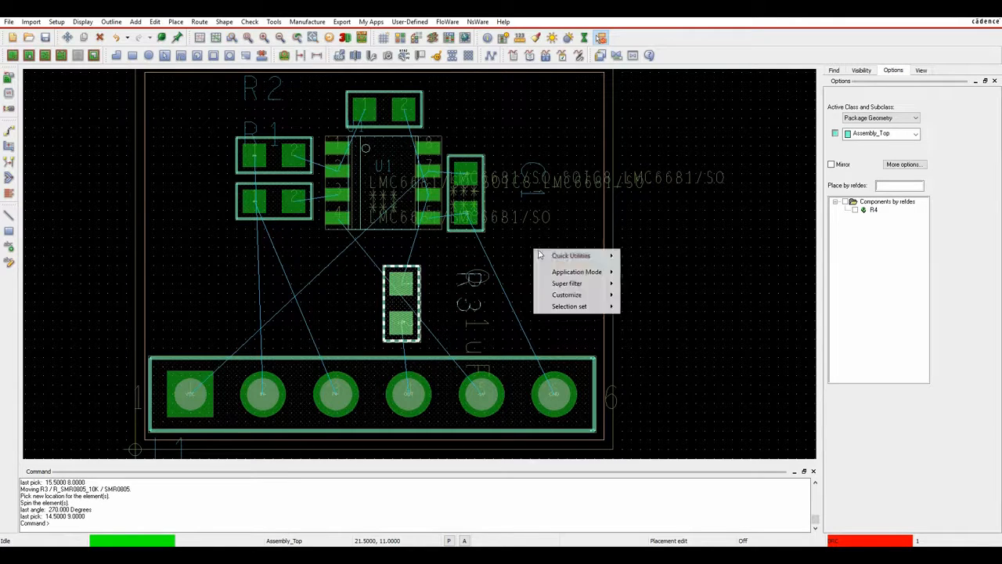
click(651, 227)
click(249, 37)
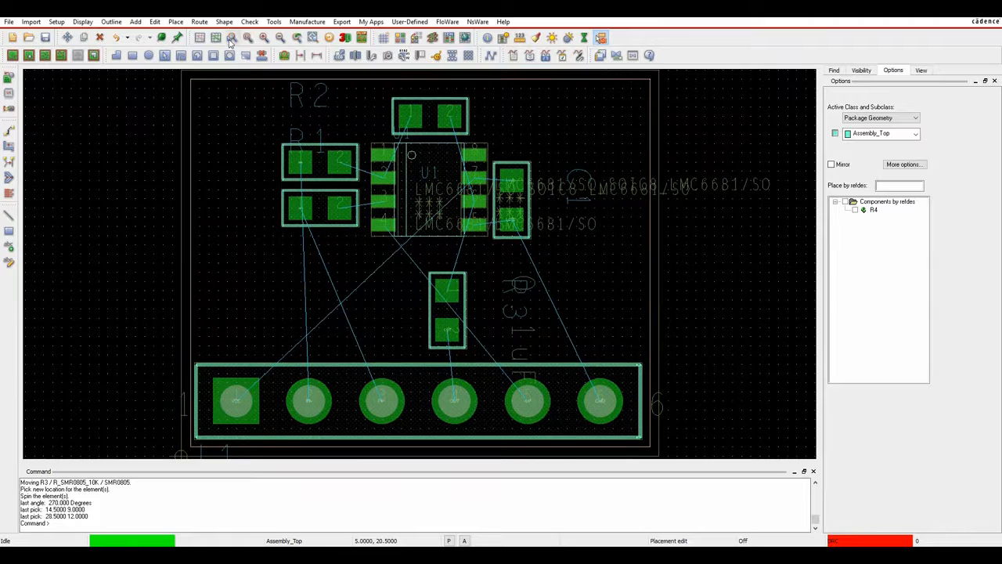
Overwrite-save MYDESIGN1.brd, re-place R4 above U1, and bring up the Setup Color Dialog.
click(45, 38)
click(552, 296)
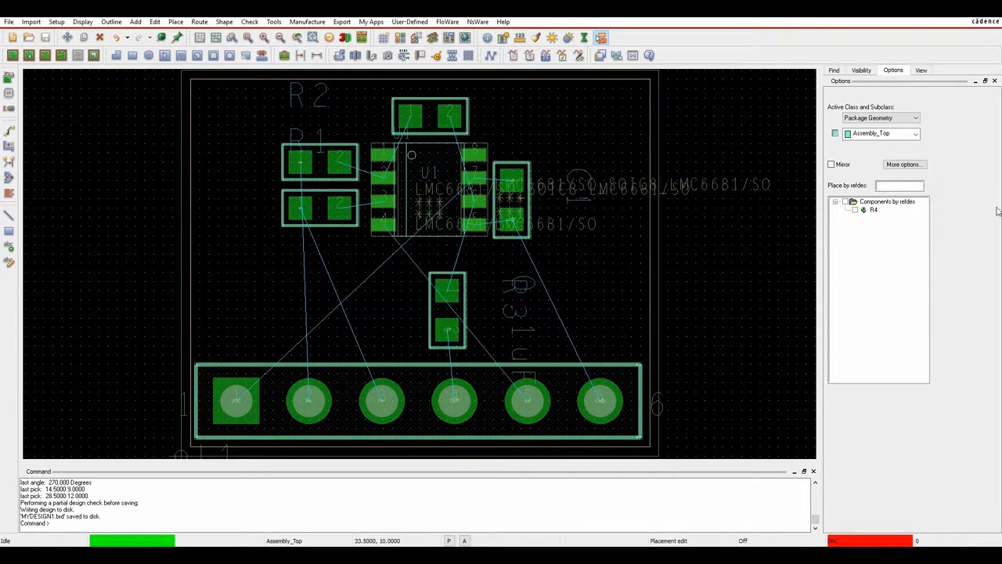
click(855, 210)
click(422, 118)
right_click(560, 116)
click(579, 123)
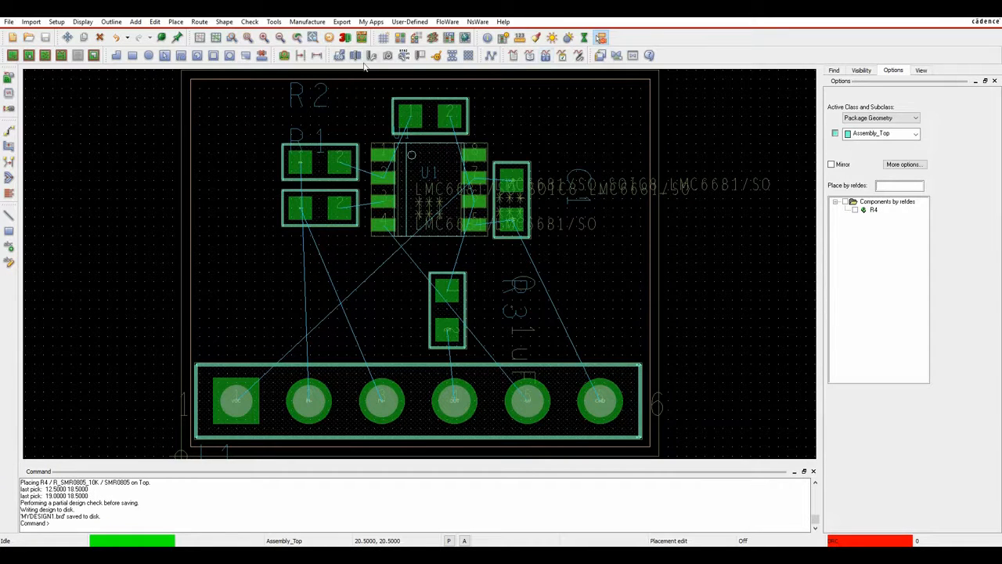
click(56, 21)
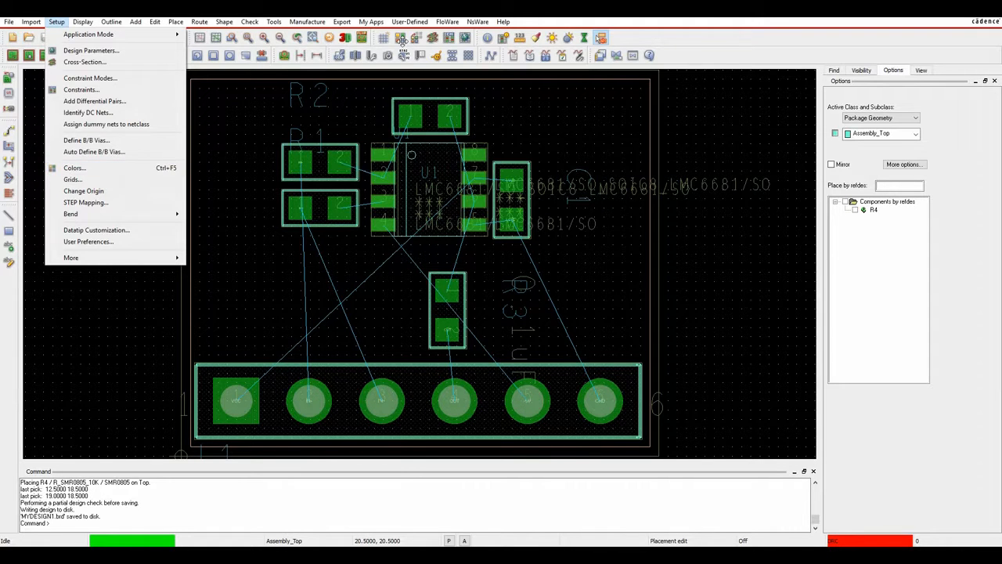
click(83, 170)
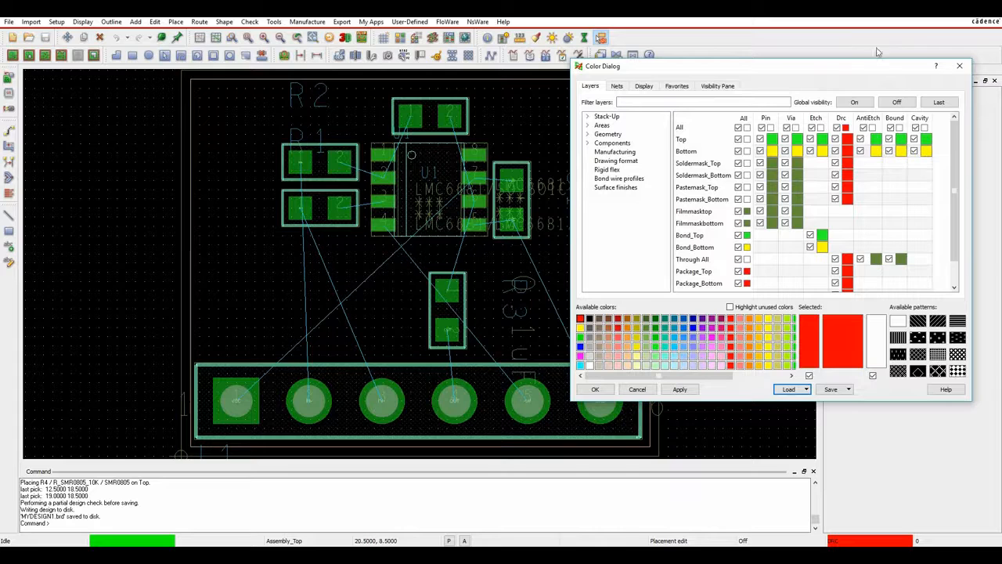
On the Stack-Up page, make Top blue, Bottom red and the DRC column yellow, then apply.
drag(826, 72, 407, 82)
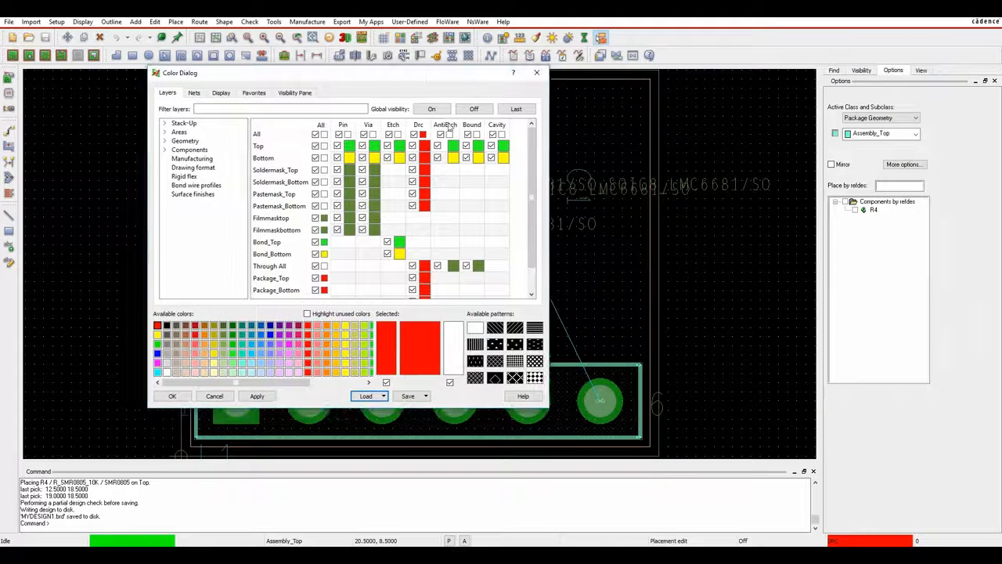
click(188, 124)
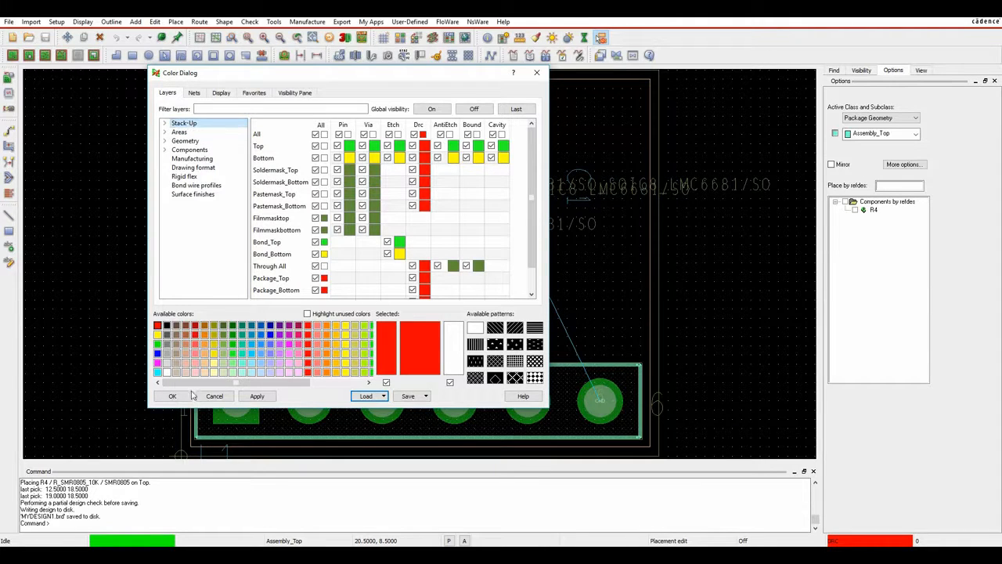
click(157, 353)
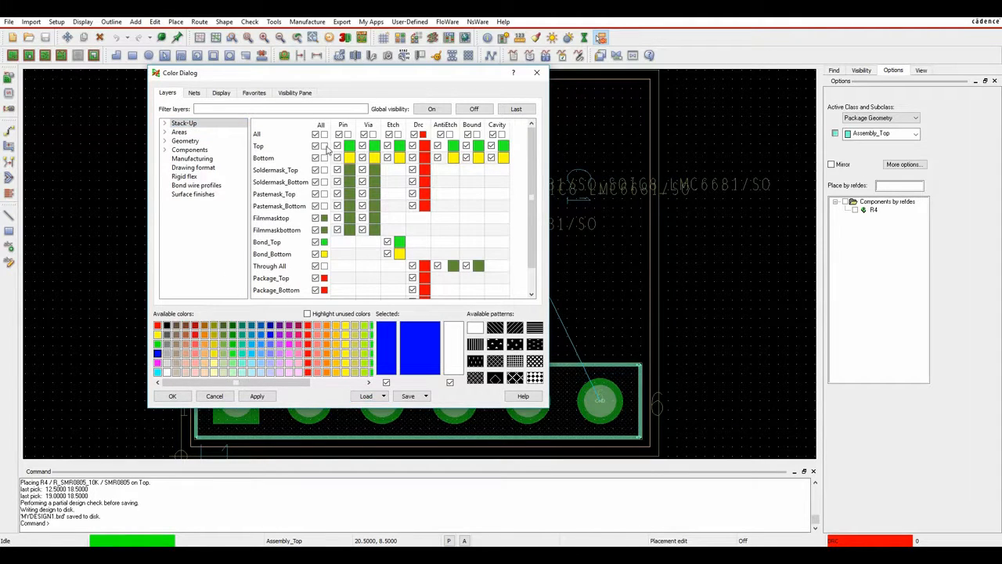
click(324, 146)
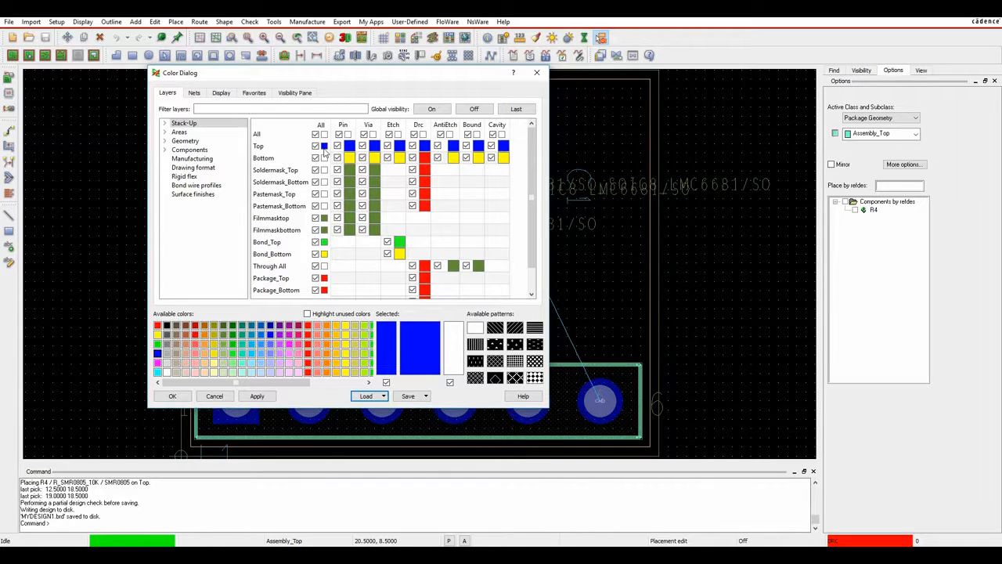
click(157, 325)
click(324, 158)
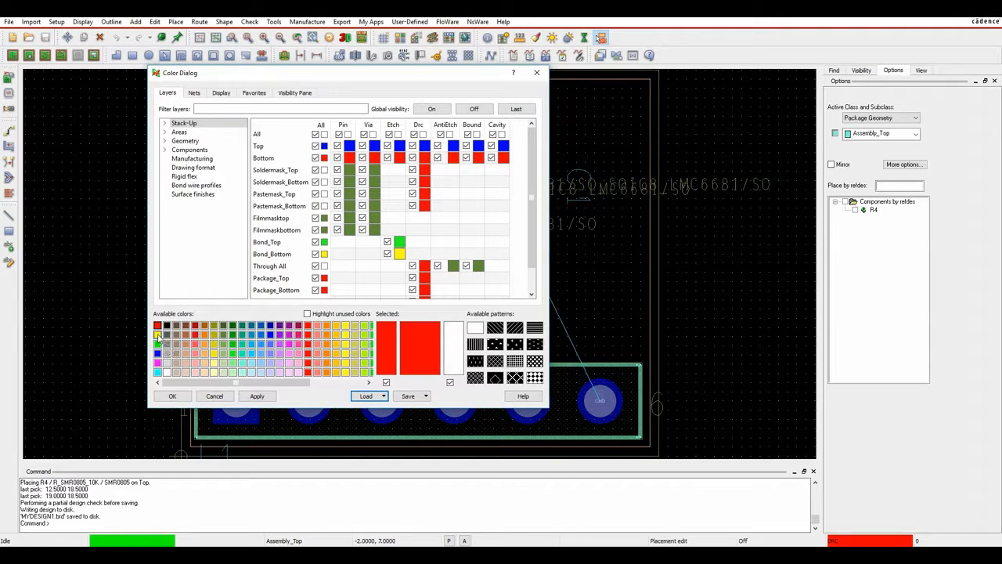
click(158, 334)
click(423, 135)
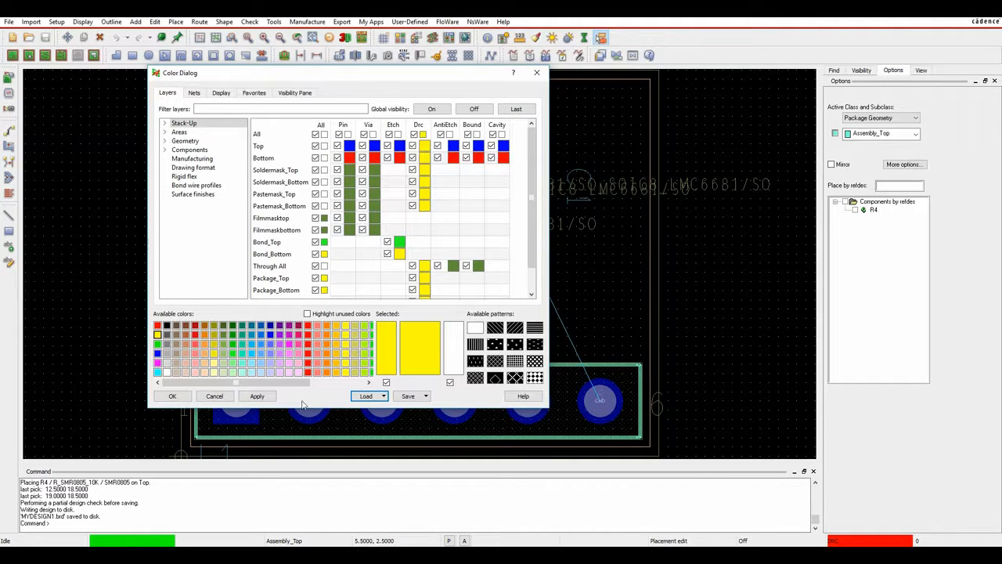
click(258, 396)
drag(357, 73, 462, 74)
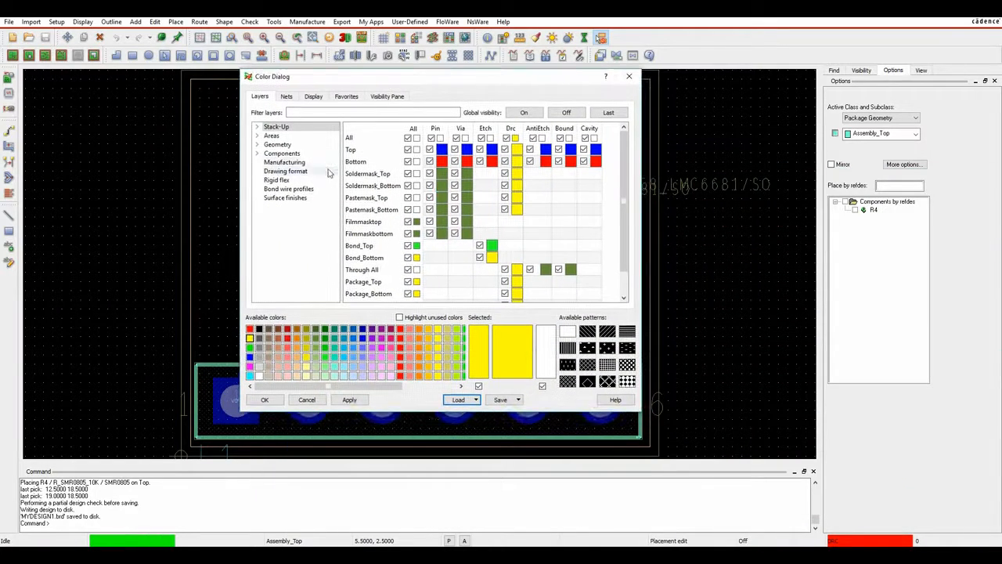
Hide all component text layers except the Silkscreen_Top RefDes, coloured white.
click(282, 153)
click(408, 139)
drag(397, 78, 368, 128)
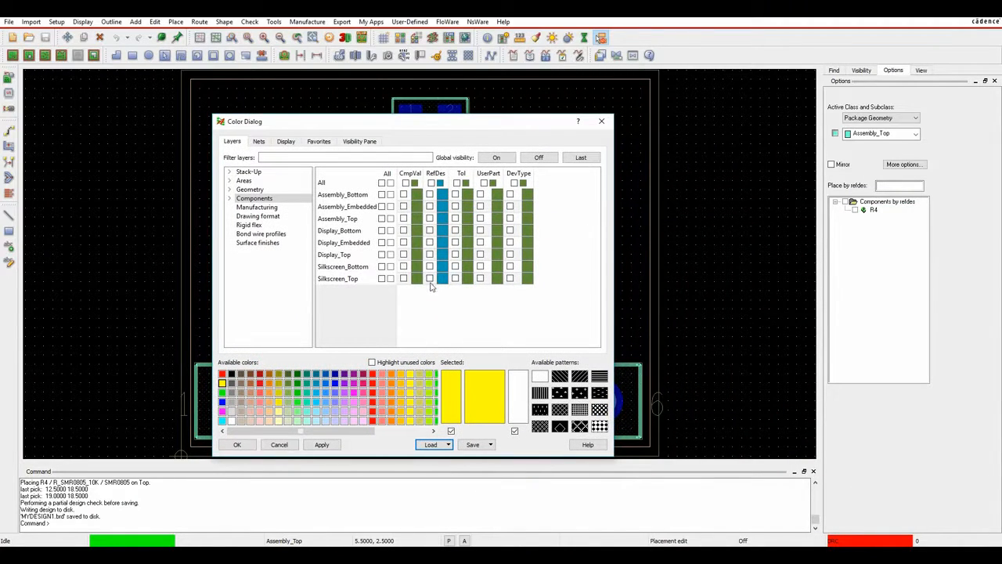
click(430, 278)
click(231, 421)
click(442, 279)
Hide Assembly_Top geometry, make Silkscreen_Top and Design_Outline white, then apply and close.
drag(406, 125, 471, 73)
click(329, 141)
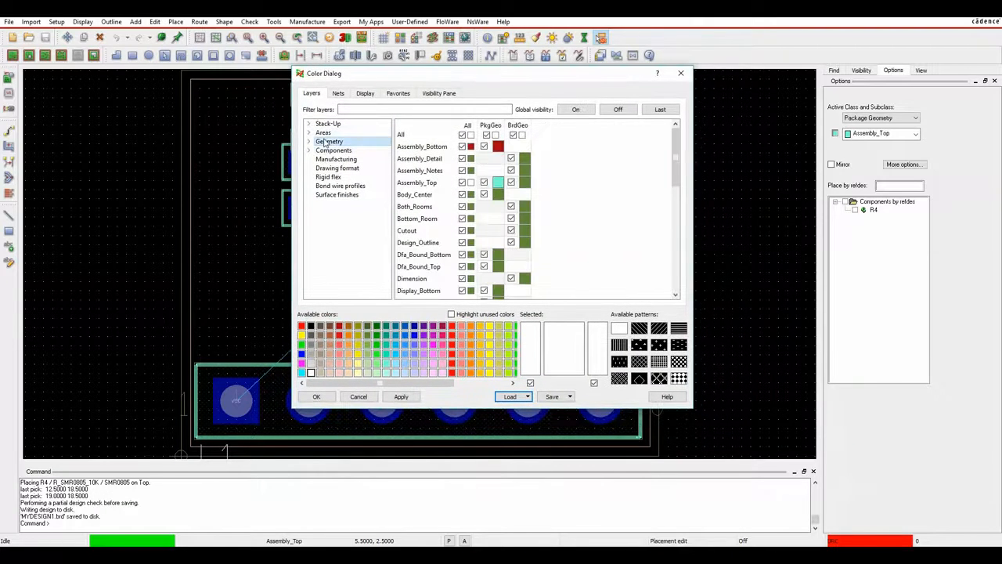
click(462, 182)
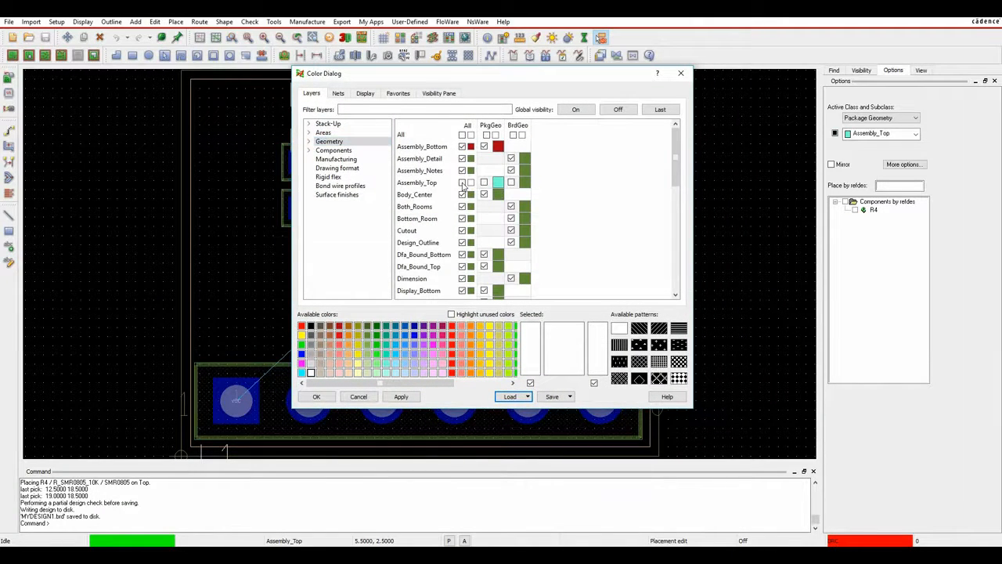
scroll(473, 220, down, 7)
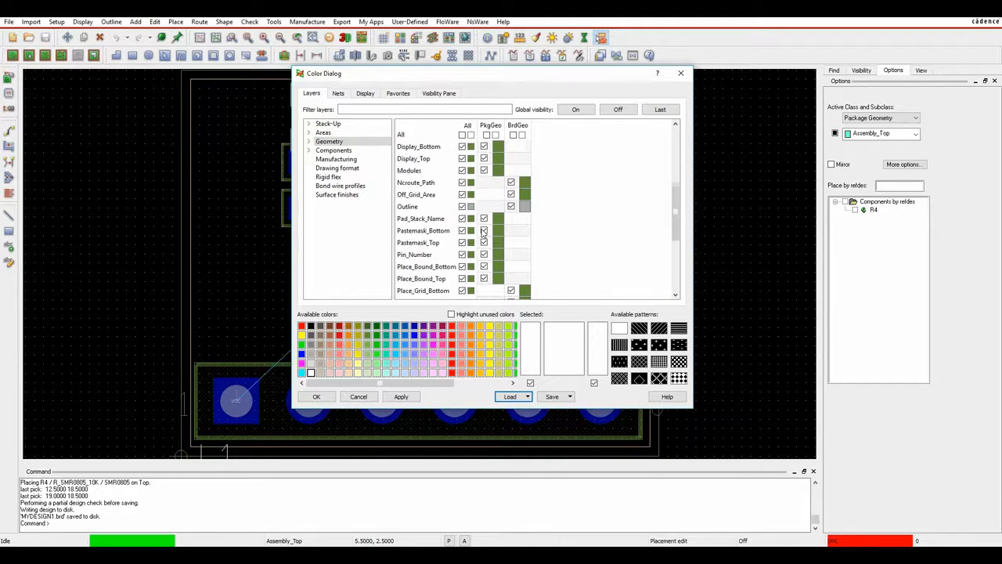
scroll(483, 233, down, 1)
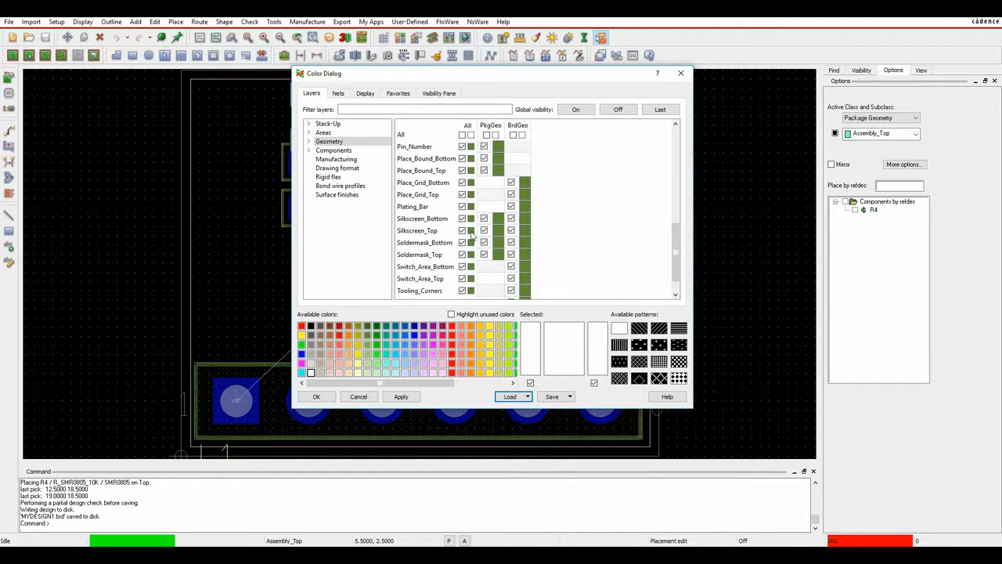
click(471, 230)
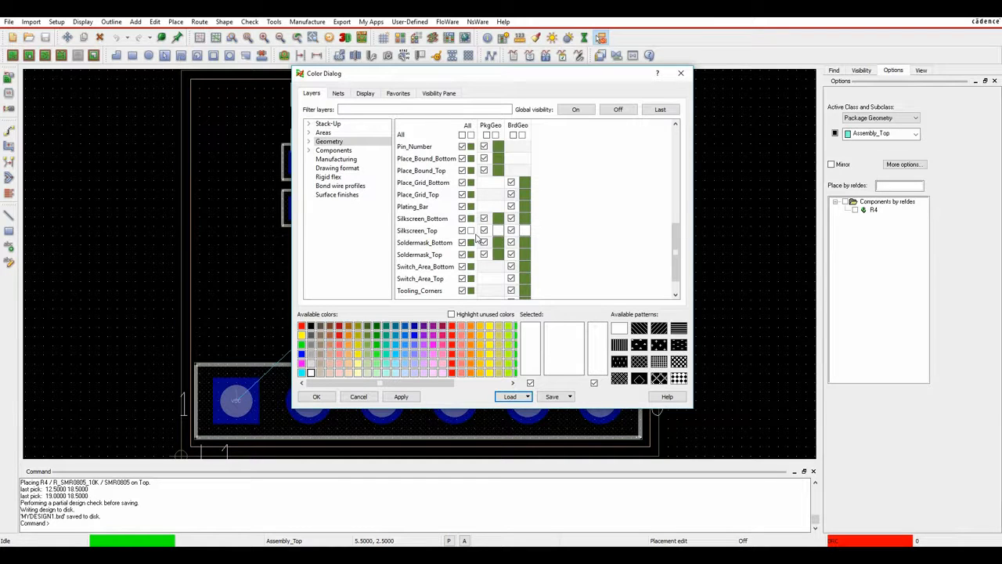
scroll(478, 239, up, 4)
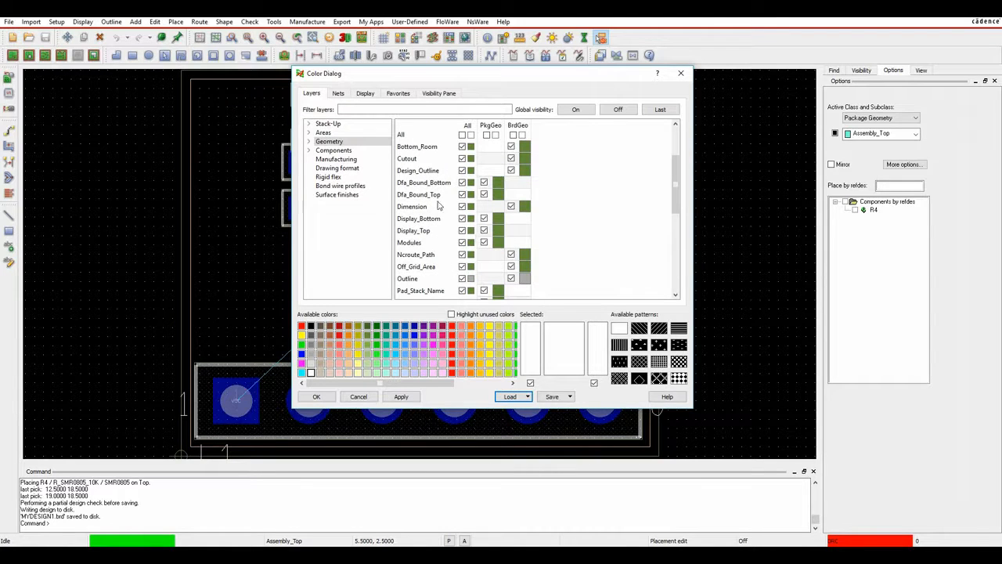
click(470, 169)
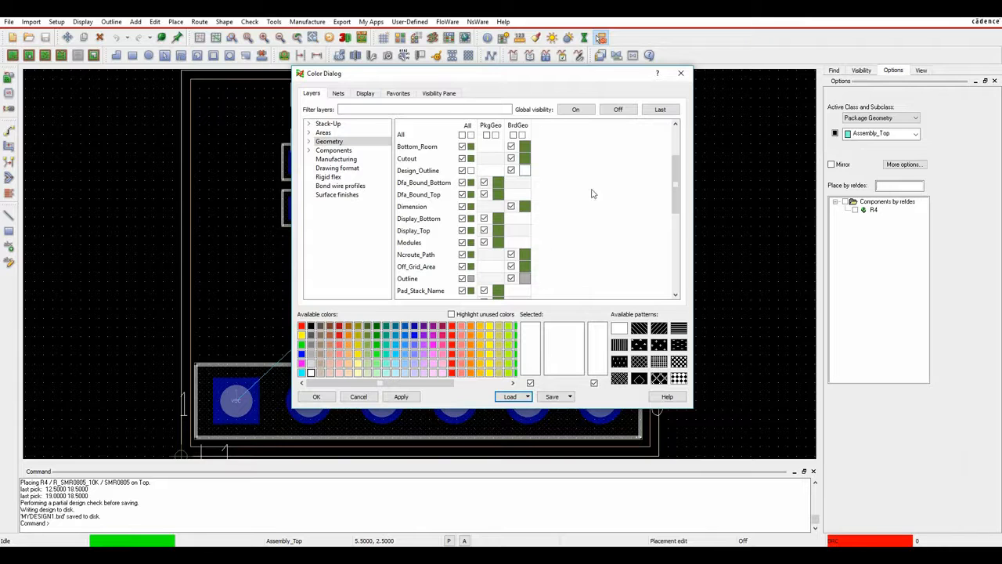
click(401, 396)
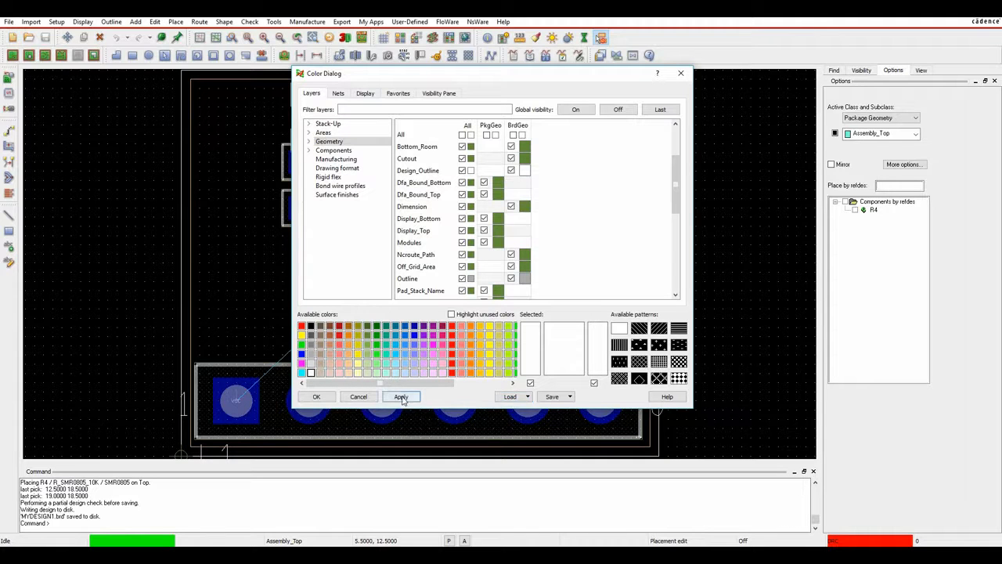
click(330, 397)
Launch the Constraint Manager through Setup > Constraints.
click(692, 212)
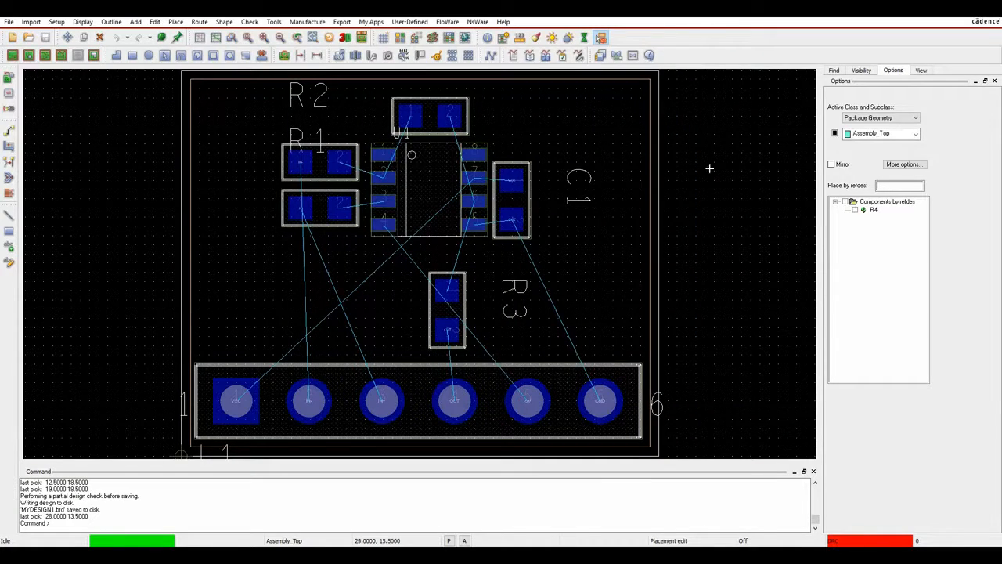
right_click(699, 141)
click(717, 133)
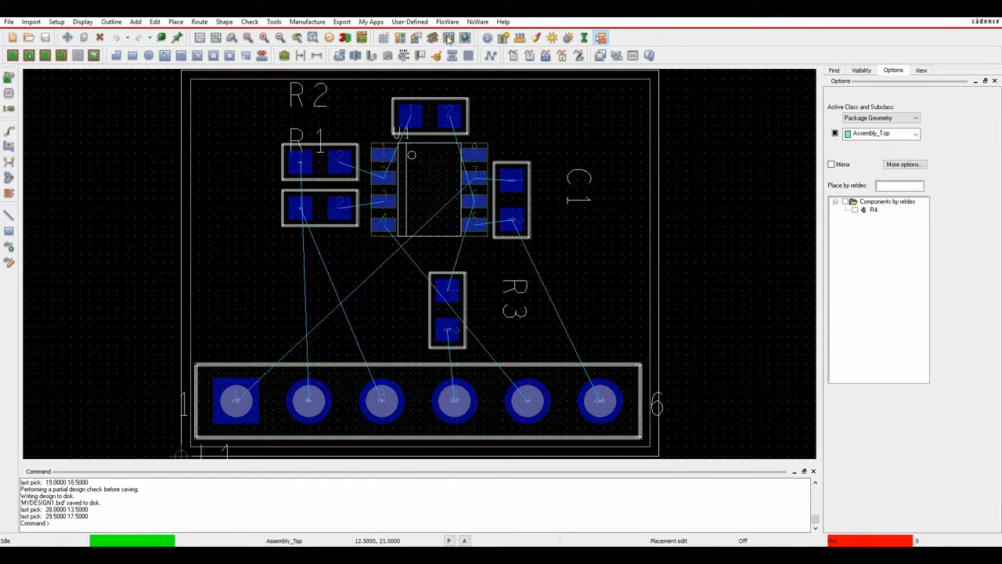
click(56, 22)
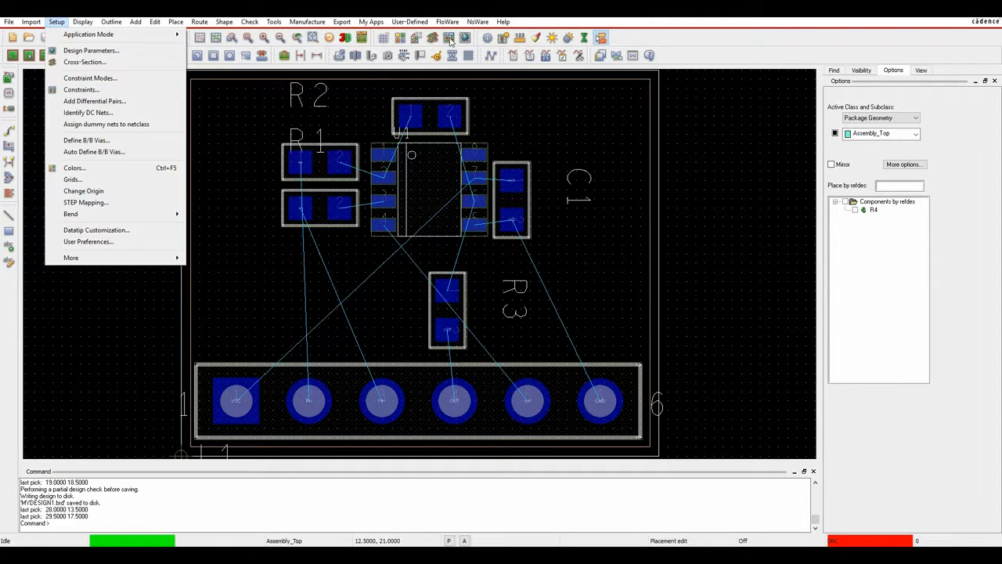
click(77, 89)
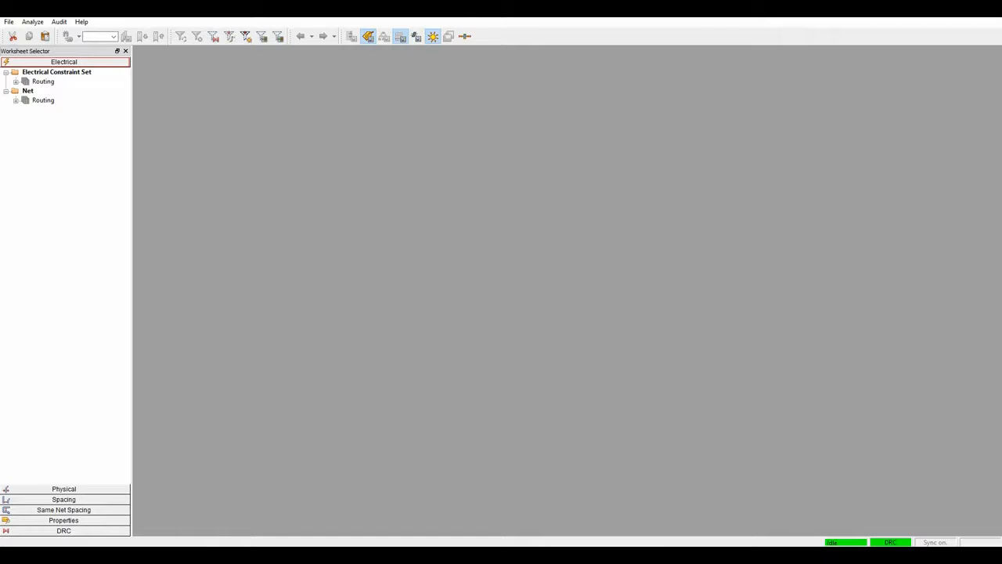
Open the Physical worksheet and browse the Net and Constraint Set All Layers views.
click(79, 490)
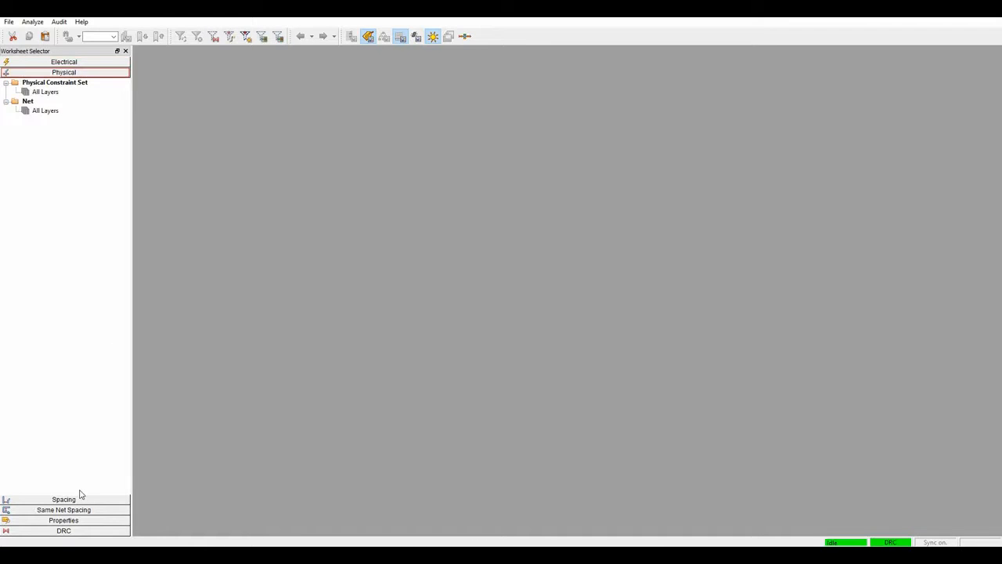
click(44, 110)
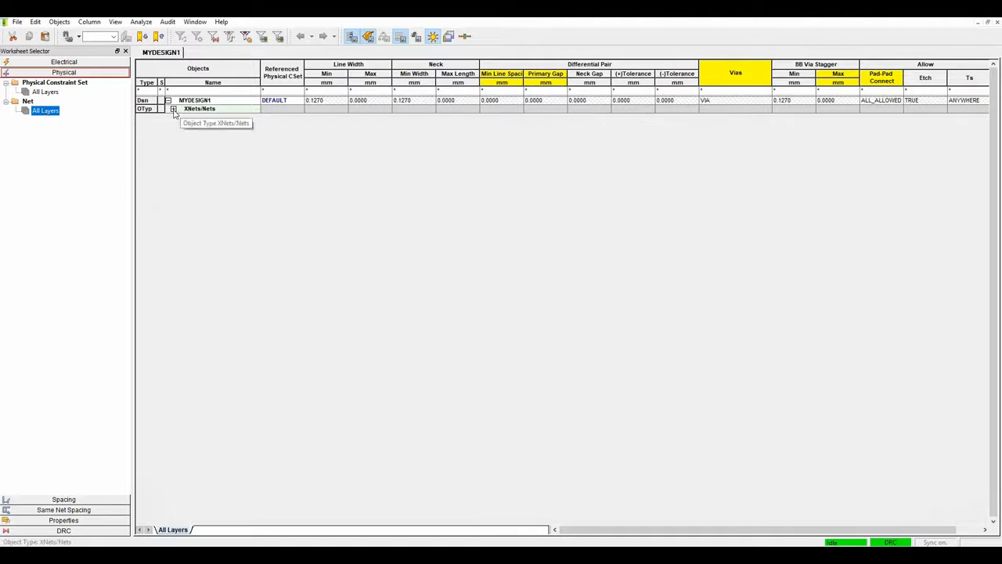
click(173, 110)
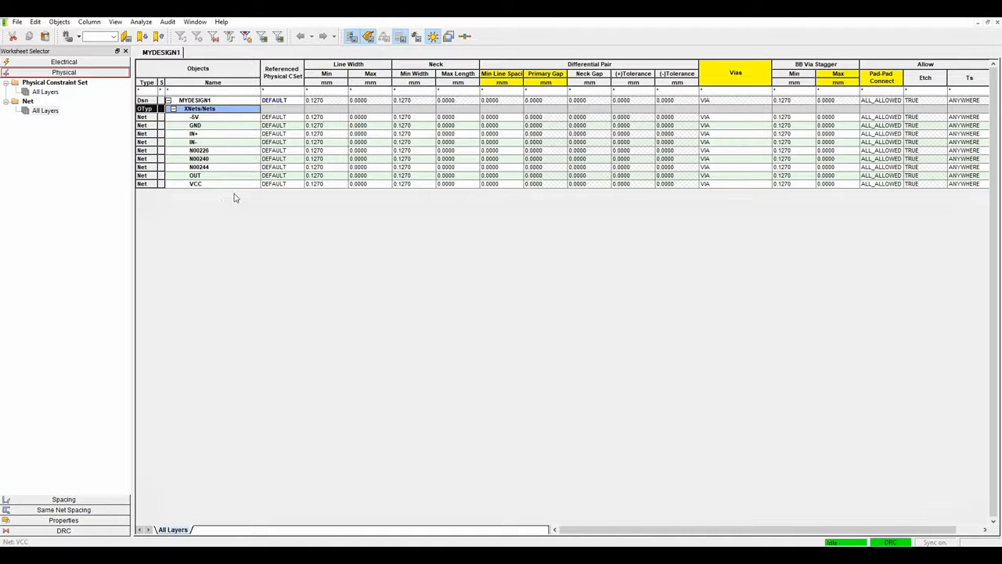
click(45, 93)
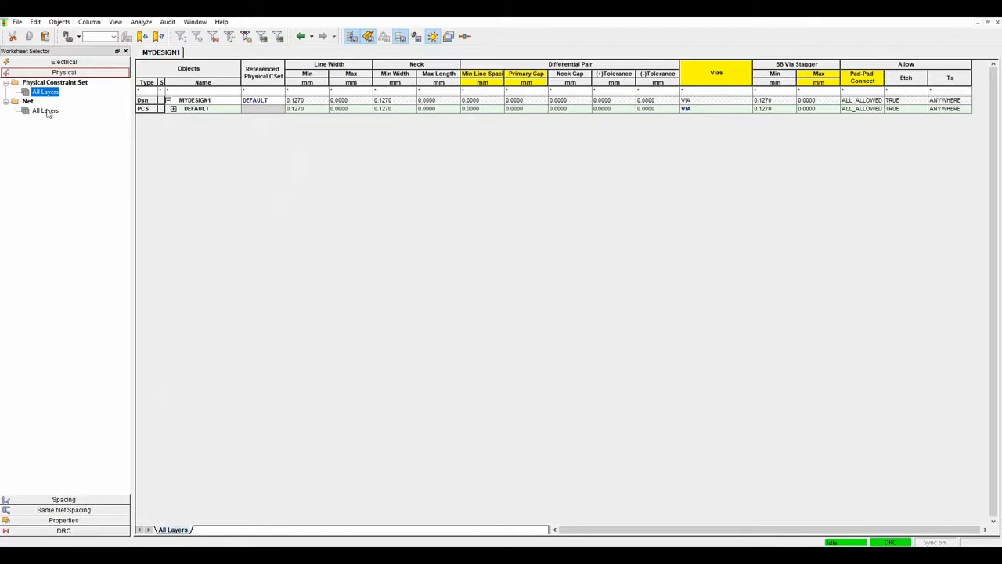
click(46, 111)
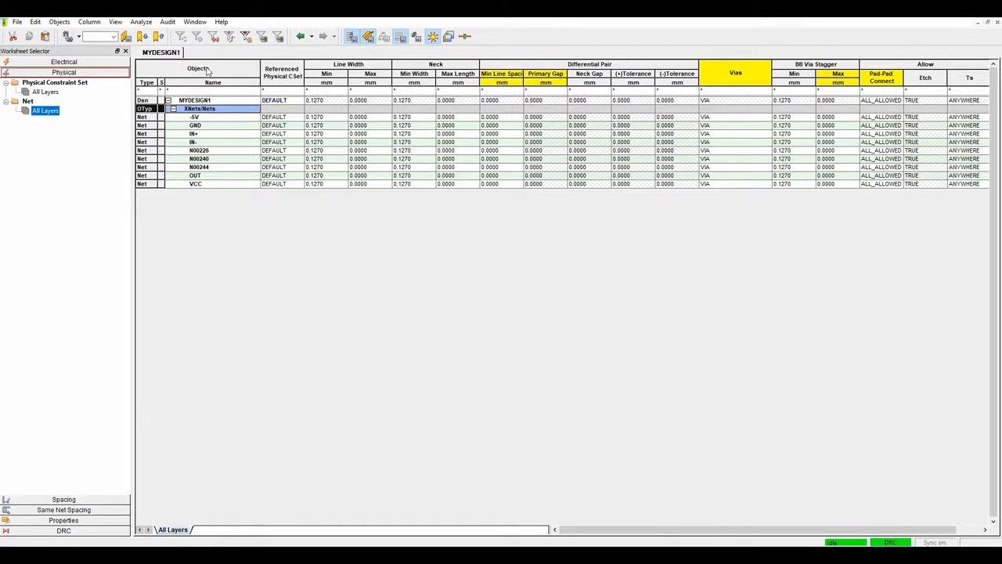
Try 0.5 as the -5V minimum line width, reset it to default, then select DEFAULT's width.
double_click(337, 117)
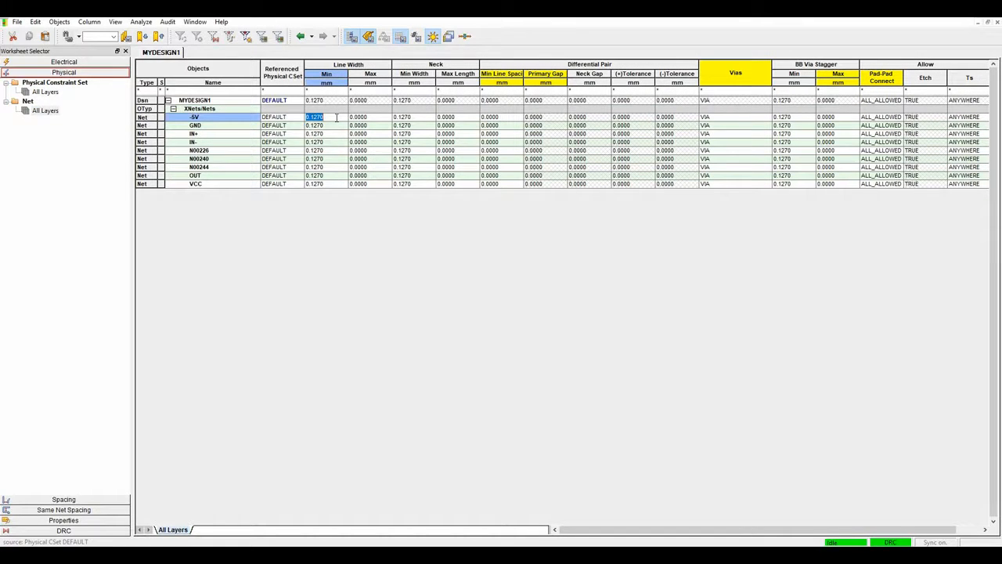
text(0.5)
key(Tab)
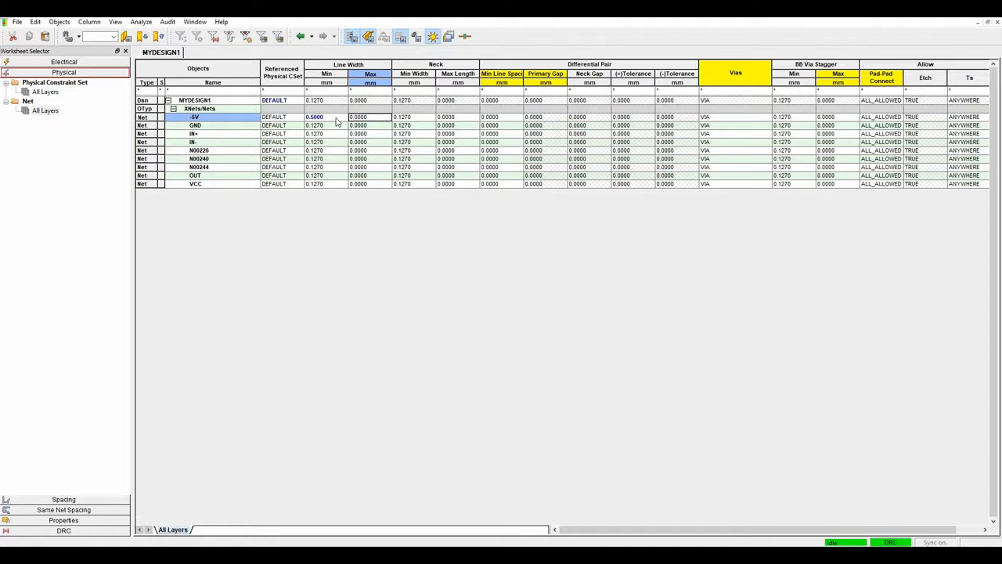
right_click(337, 125)
click(336, 117)
right_click(336, 116)
click(358, 171)
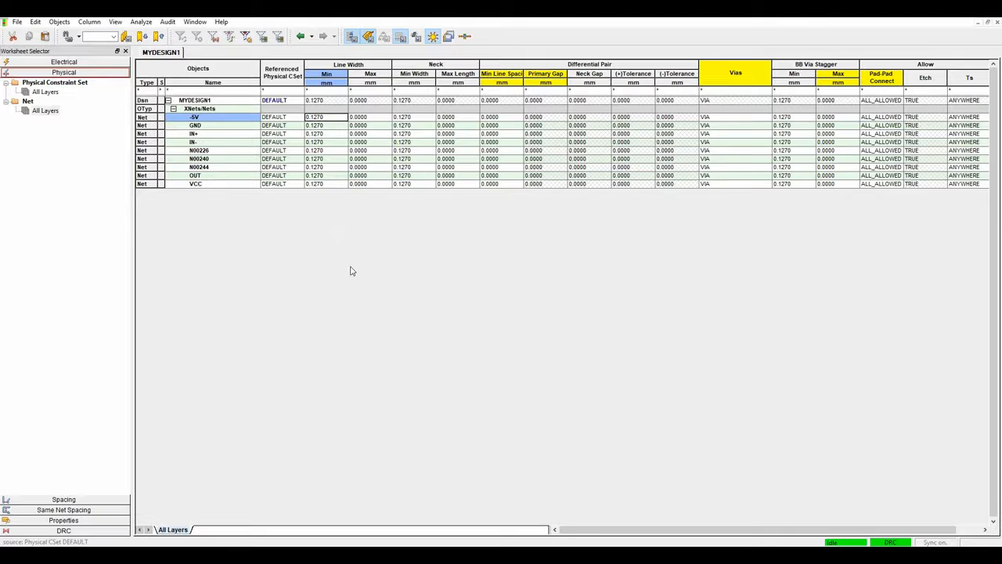
click(45, 91)
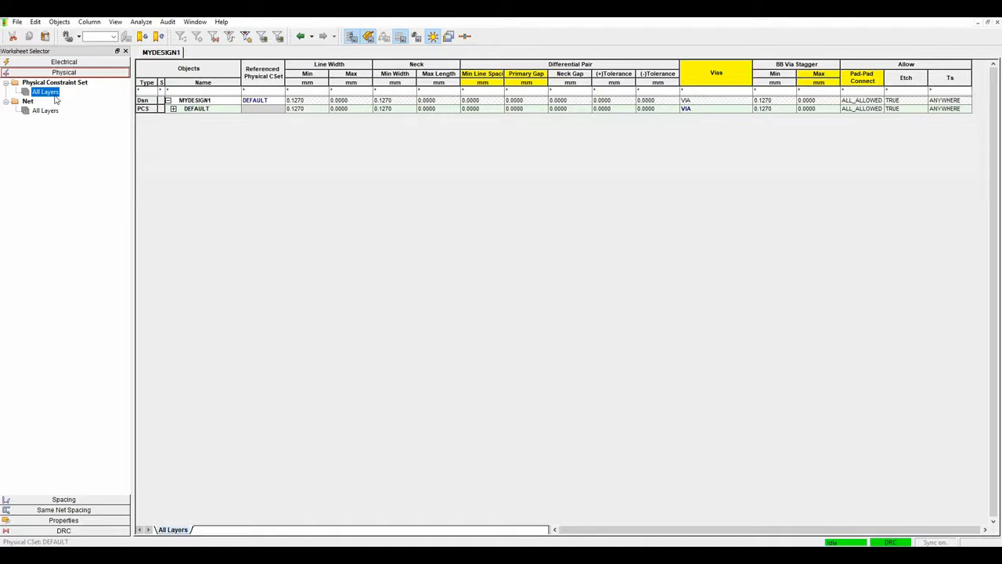
click(317, 109)
Set the DEFAULT constraint set's minimum line width to 0.3 mm.
key(BackSpace)
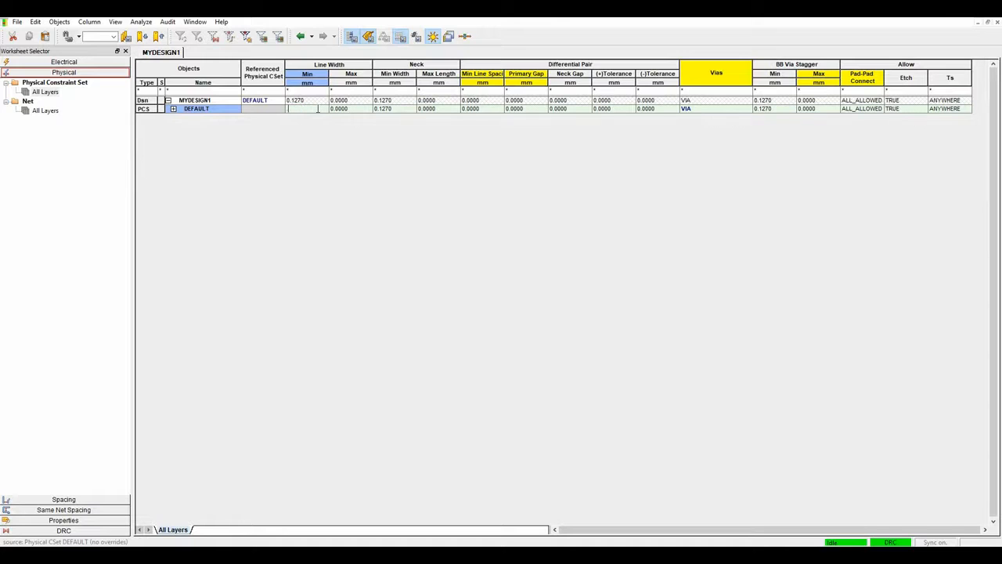
text(0.3)
key(Tab)
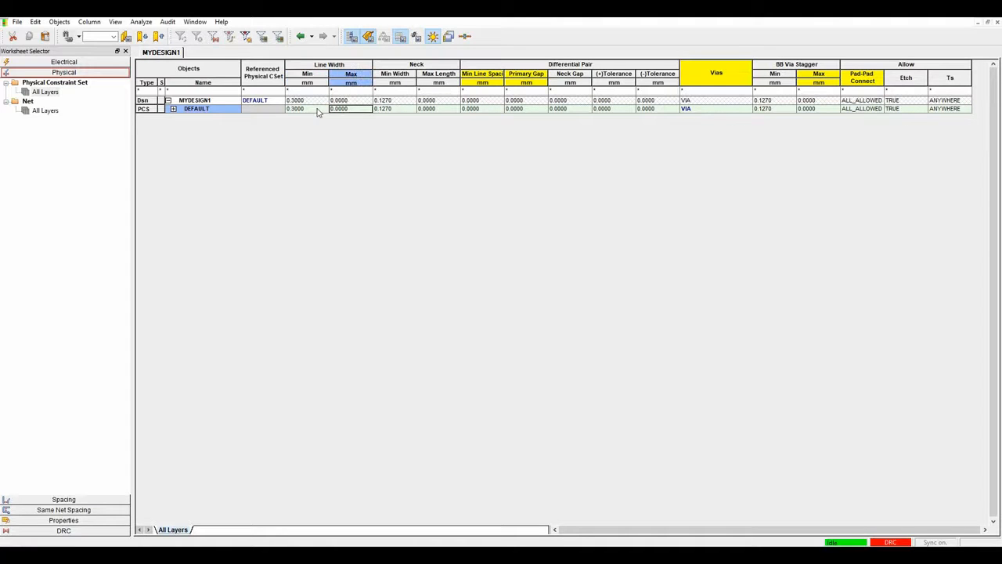
click(45, 111)
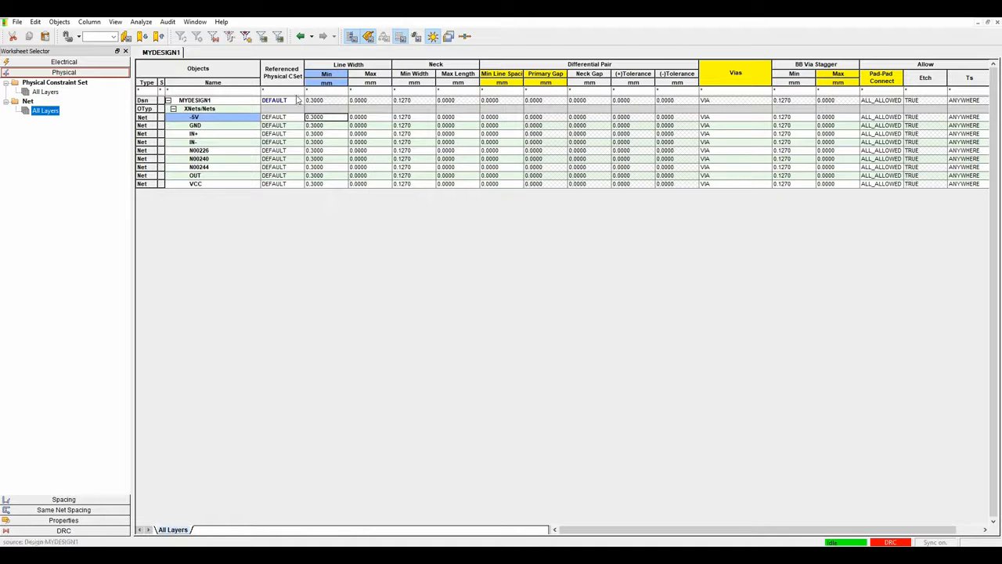
click(46, 93)
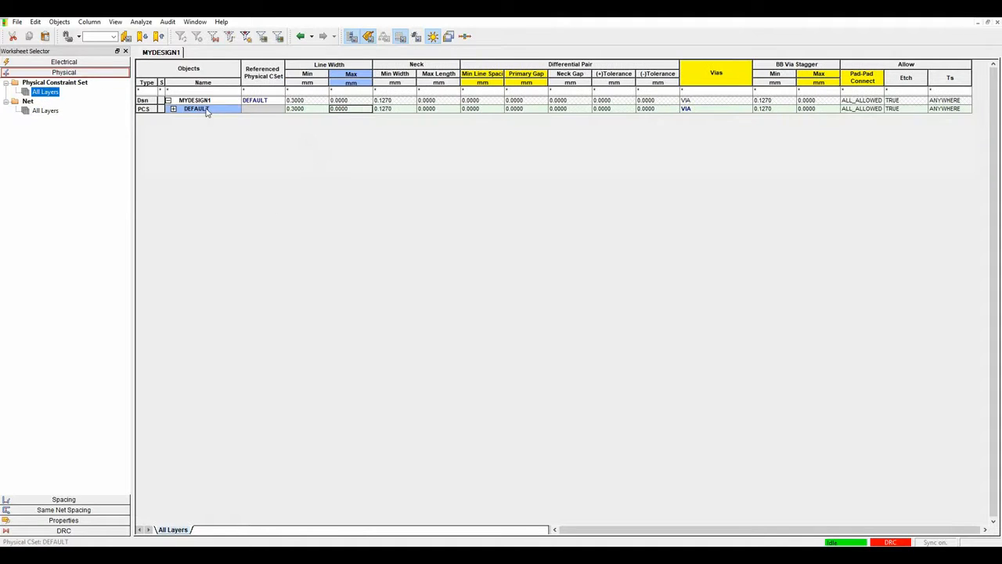
Create a POWER physical constraint set with a 0.6 mm minimum line width.
right_click(208, 112)
mouse_move(241, 233)
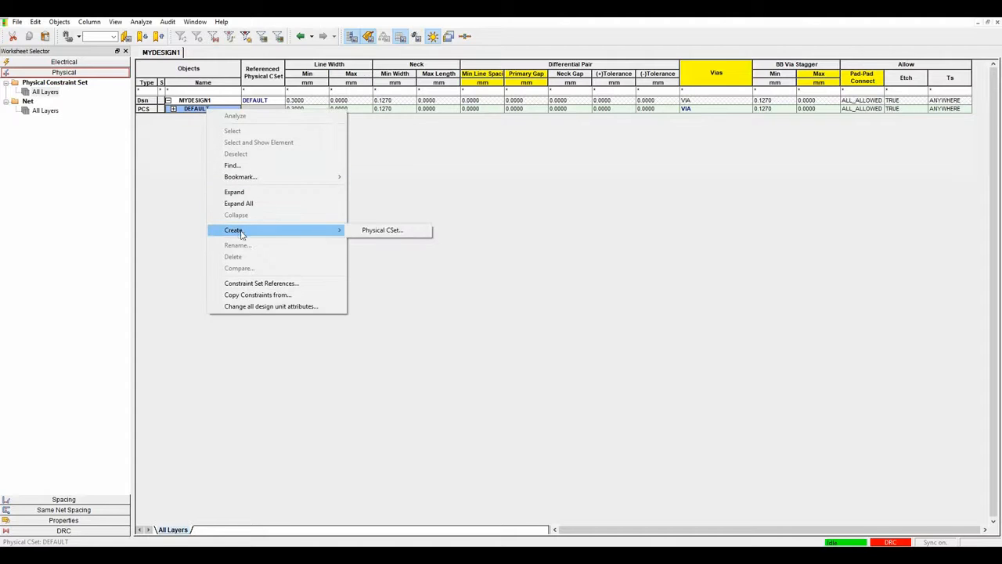
click(381, 230)
text(power)
key(Return)
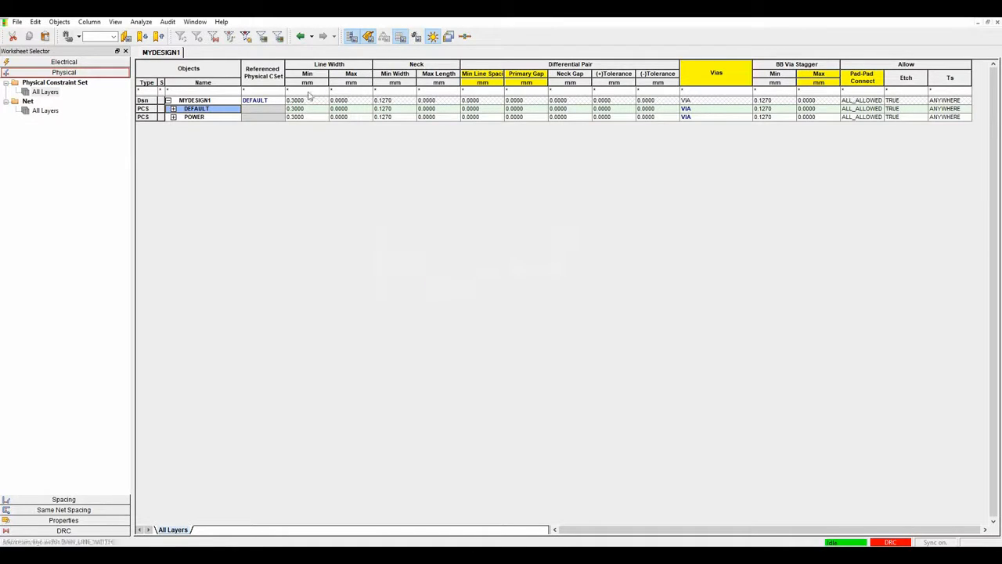
click(313, 117)
key(BackSpace)
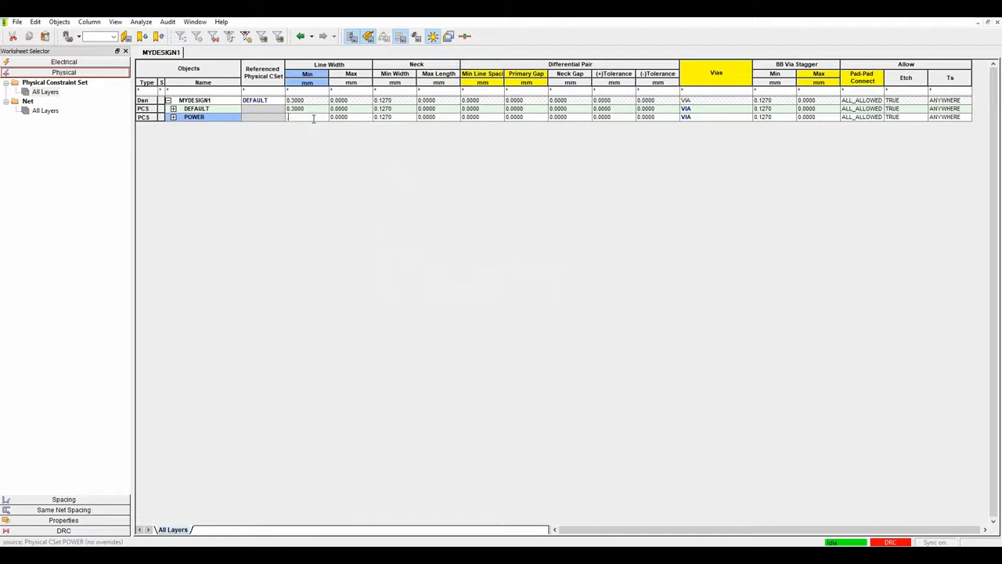
text(.6)
key(Tab)
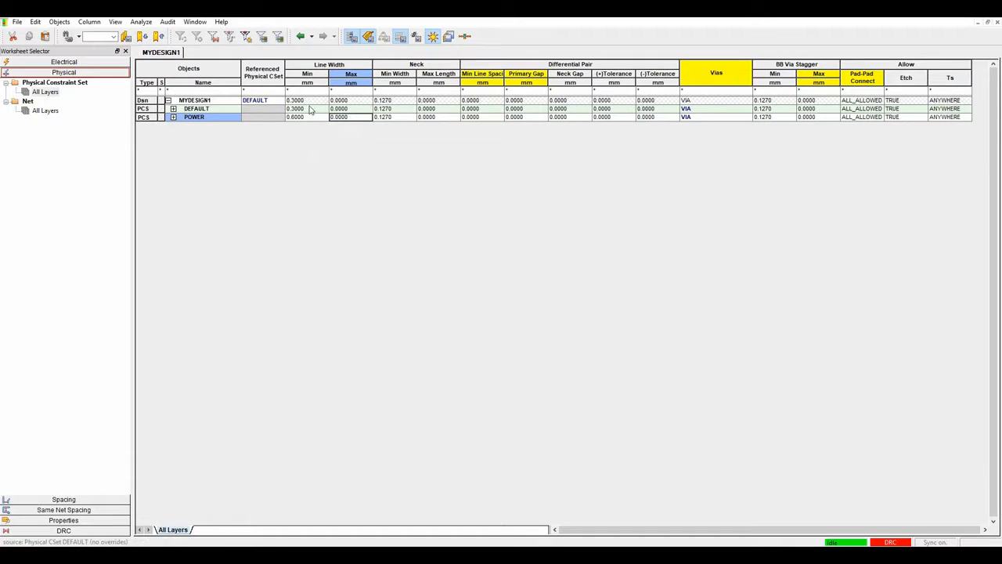
click(46, 111)
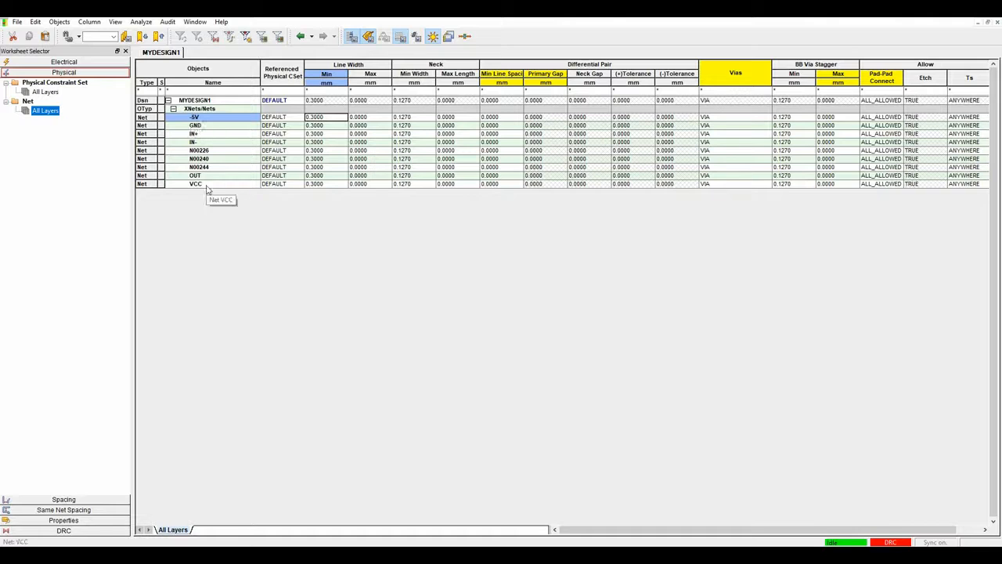
Try assigning the POWER set to the -5V net, then revert it to DEFAULT.
click(292, 119)
click(282, 128)
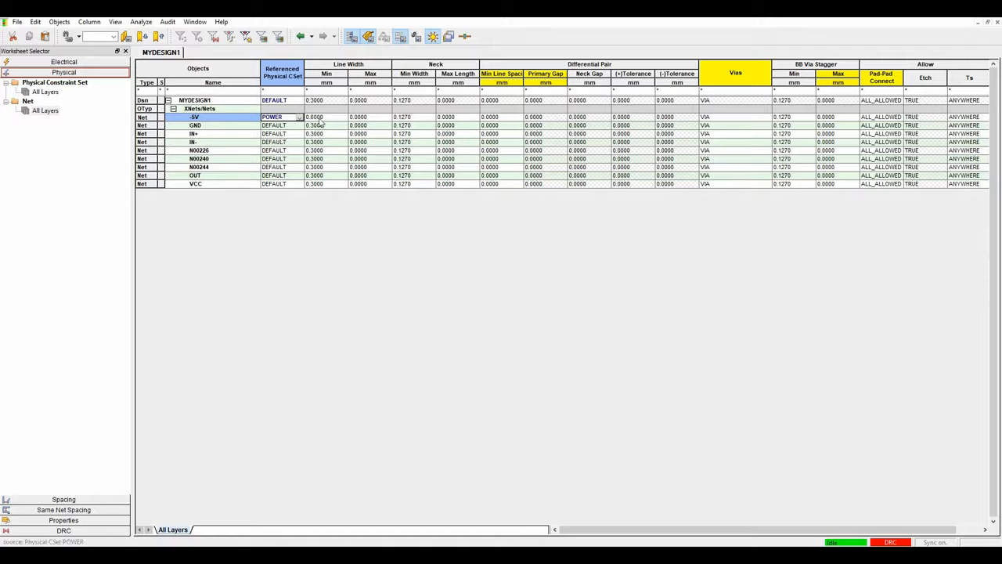
click(285, 118)
click(285, 123)
Group the GND, VCC and -5V nets into a new POWER net class.
click(210, 127)
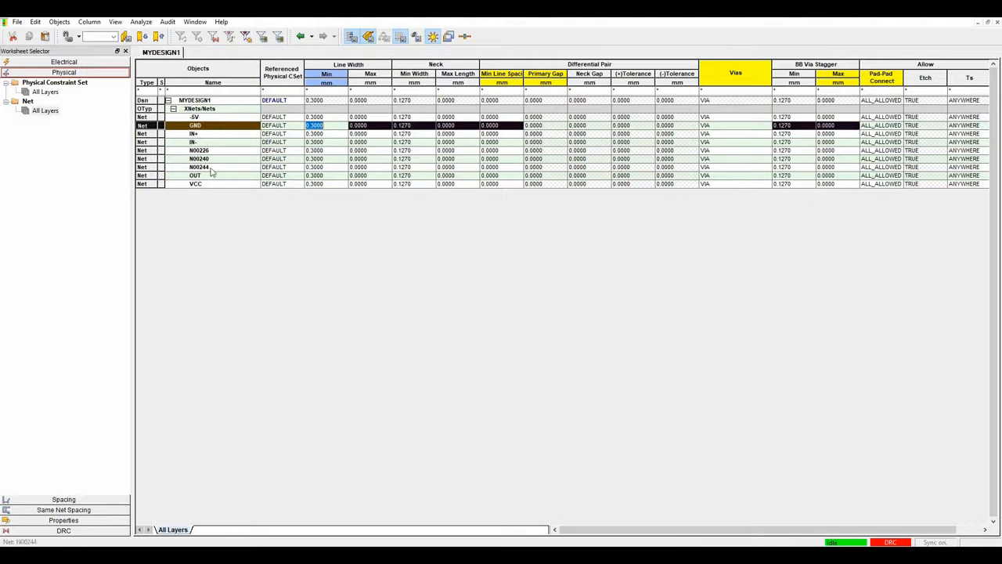
ctrl+click(209, 184)
ctrl+click(199, 117)
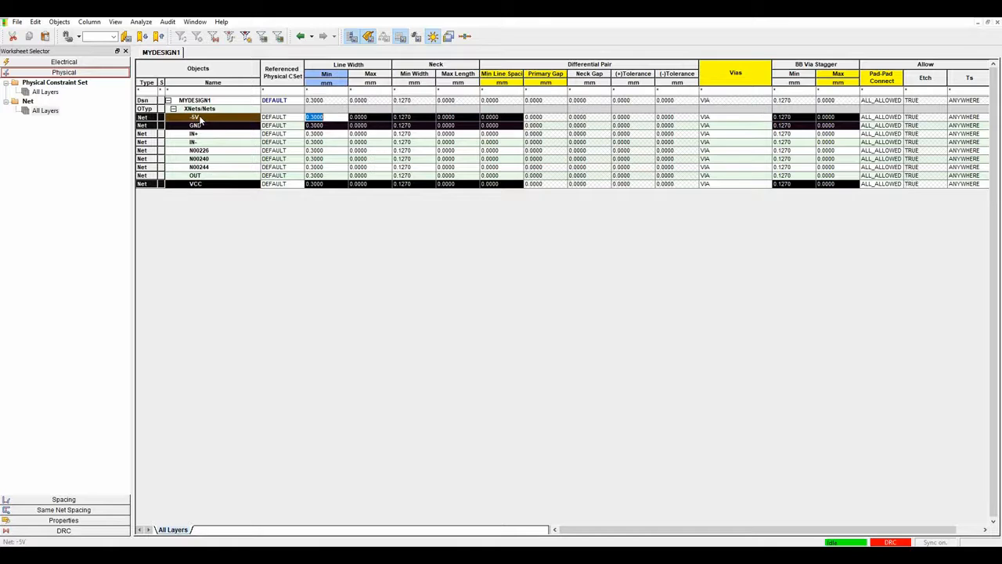
right_click(199, 118)
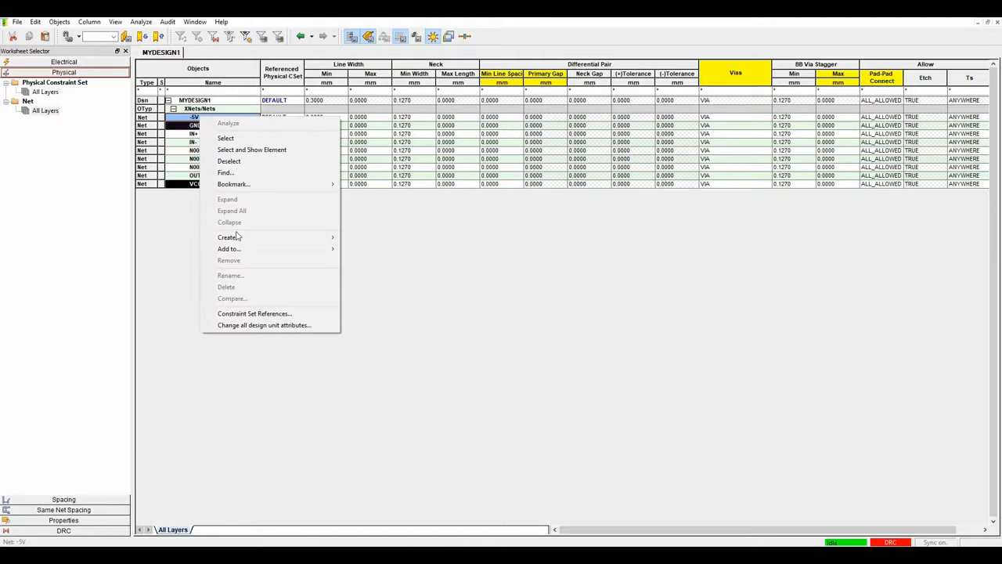
mouse_move(237, 239)
click(364, 237)
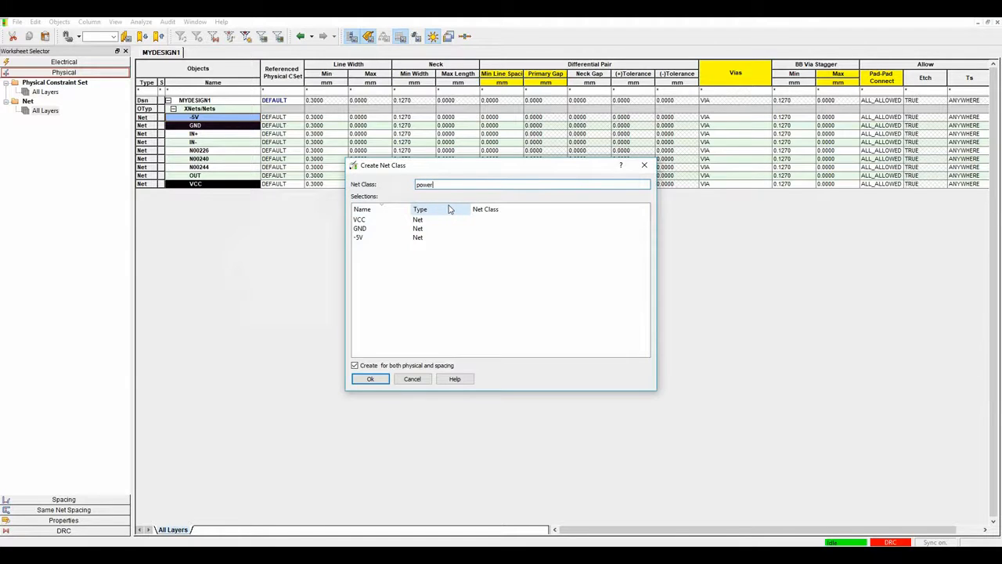
key(Return)
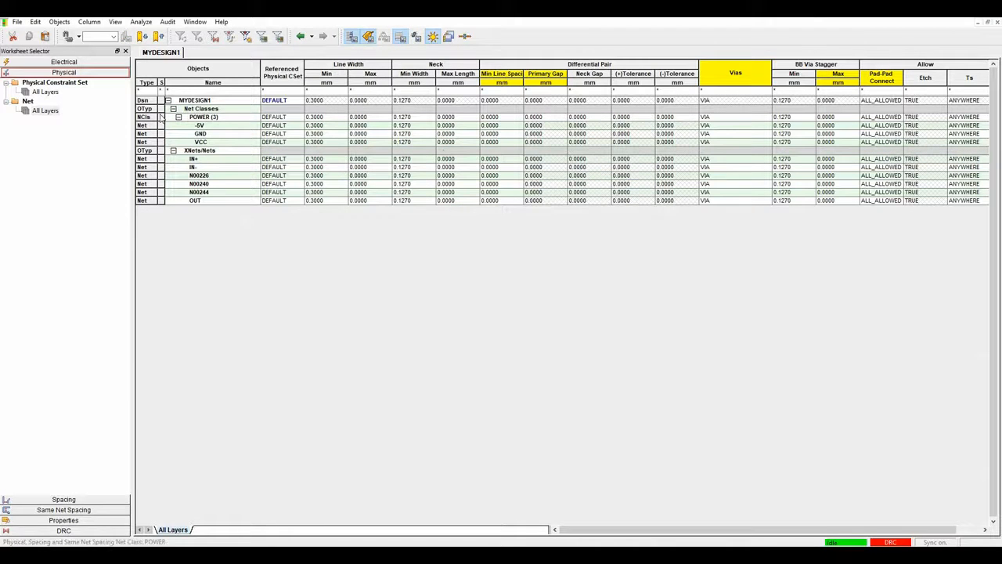
Set the POWER class's referenced physical constraint set to POWER.
click(291, 118)
click(282, 134)
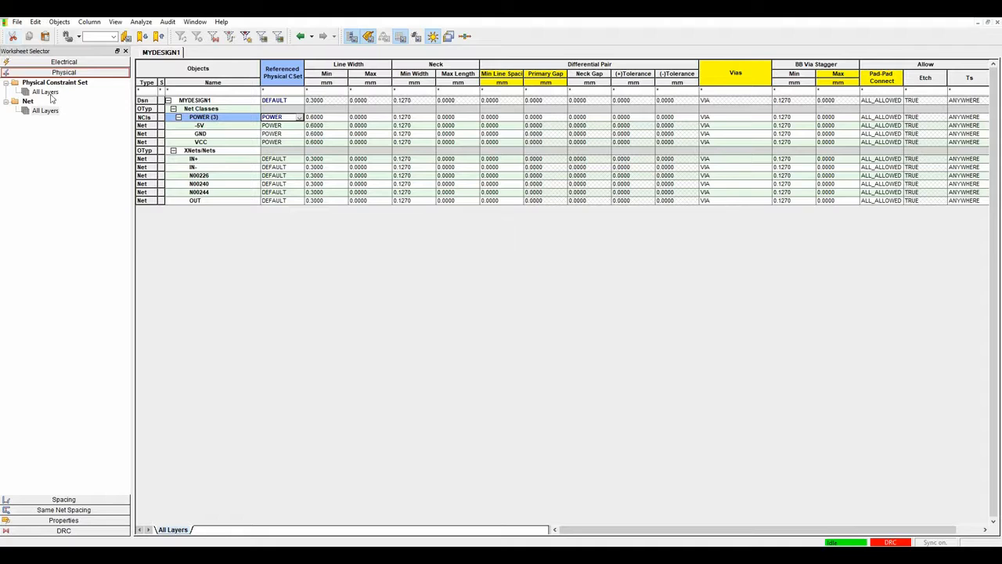
click(44, 92)
Create a DIFF physical constraint set with a 0.2 mm minimum line width.
right_click(195, 116)
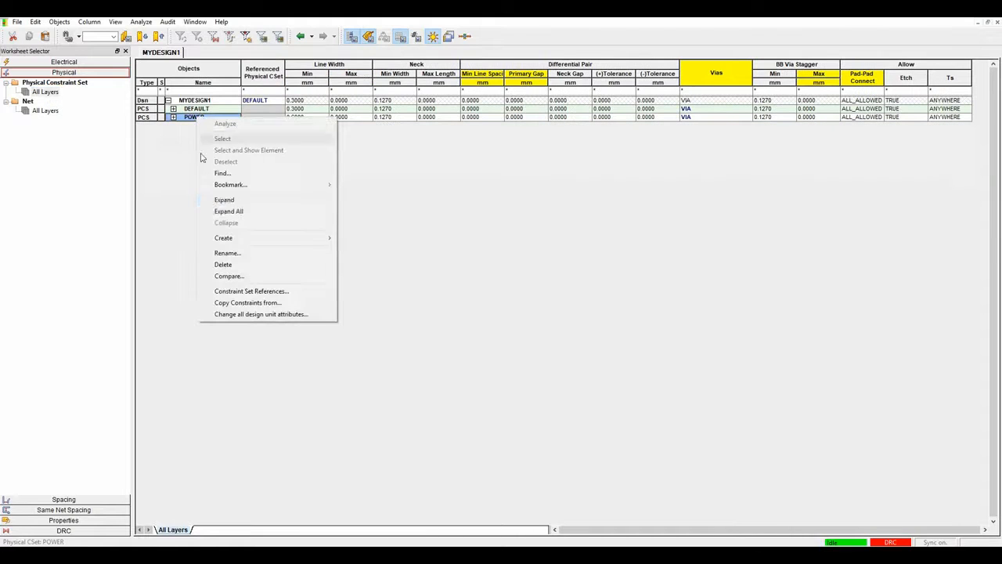
mouse_move(321, 238)
click(368, 241)
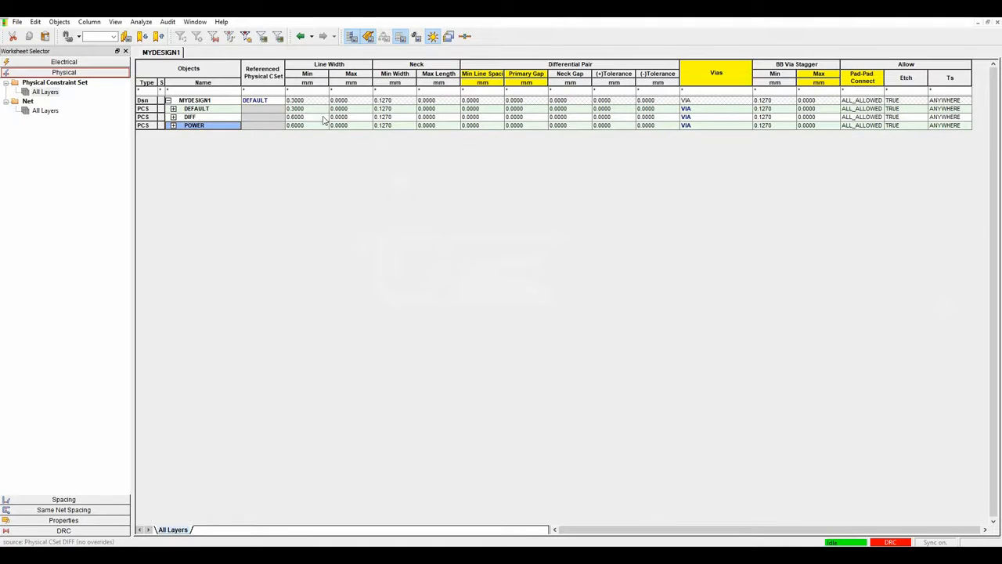
click(323, 117)
key(BackSpace)
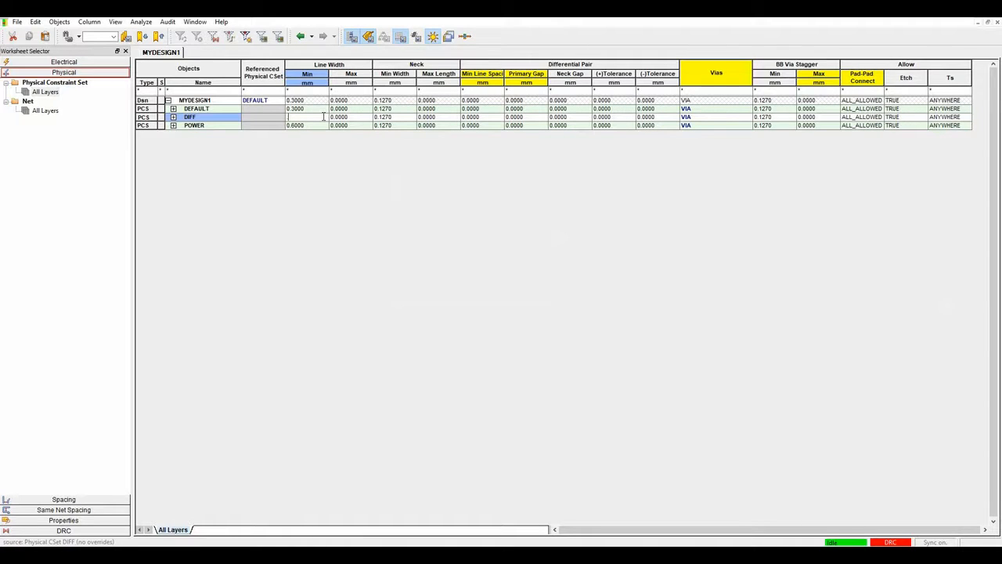
text(0.2)
key(Tab)
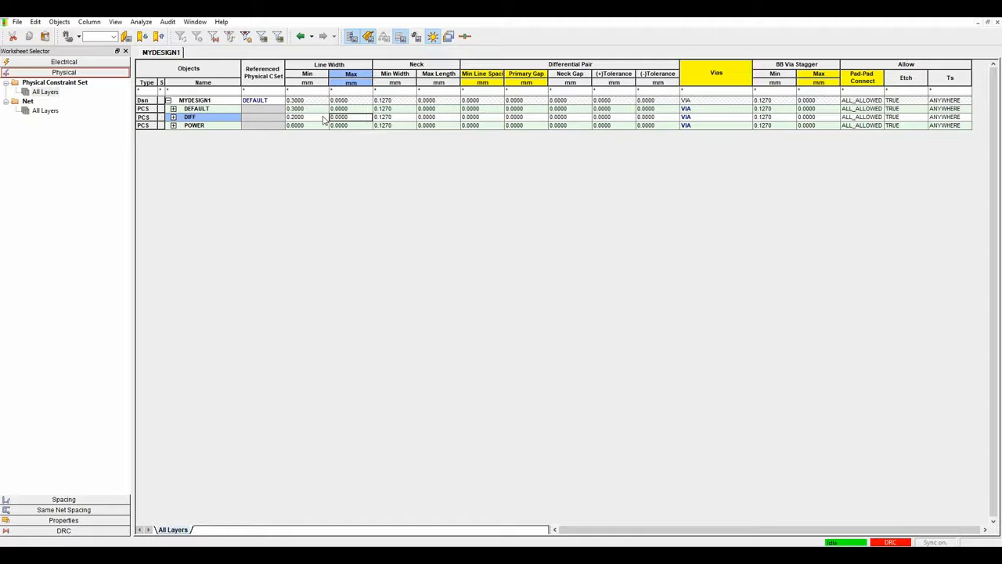
Give DIFF a 0.2 mm primary gap and 0.05 mm positive and negative tolerances.
key(Tab)
key(Tab)
key(Tab)
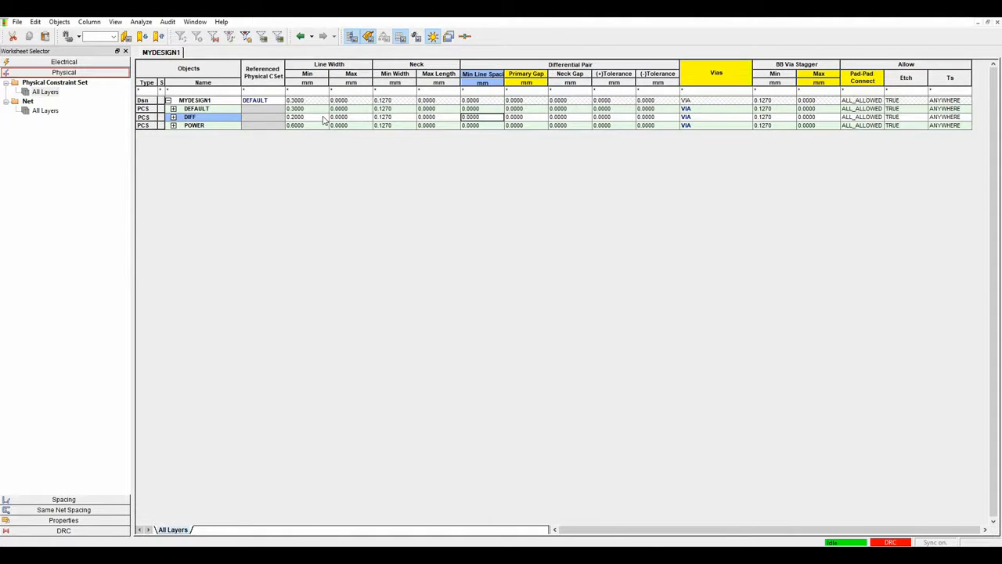
key(Tab)
key(BackSpace)
text(.2)
key(Tab)
key(Tab)
text(0)
key(Tab)
text(0.05)
key(Tab)
Set DIFF's minimum line spacing to 0.15 mm and bring up DEFAULT's via list.
key(Left)
key(Left)
key(Left)
key(Left)
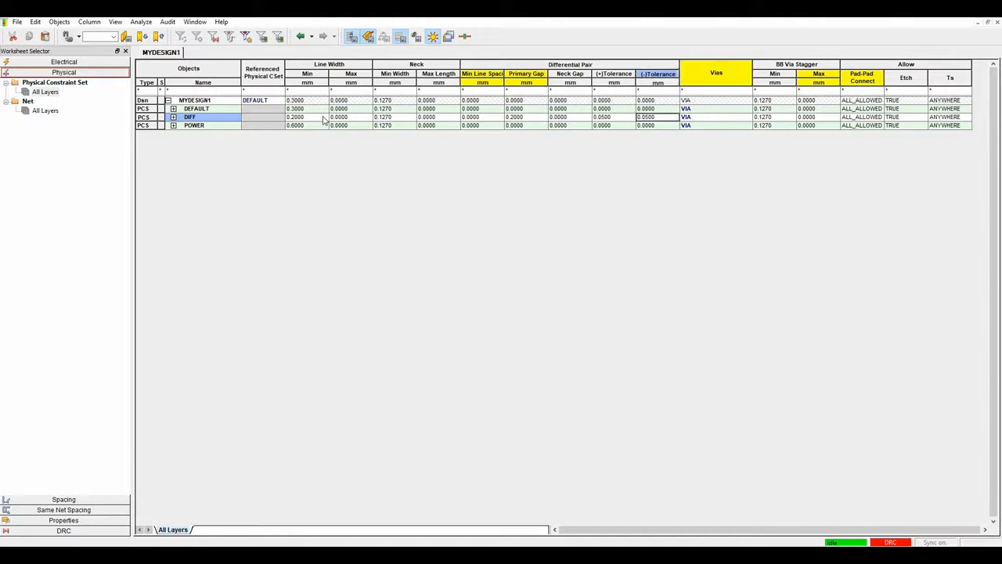
key(Left)
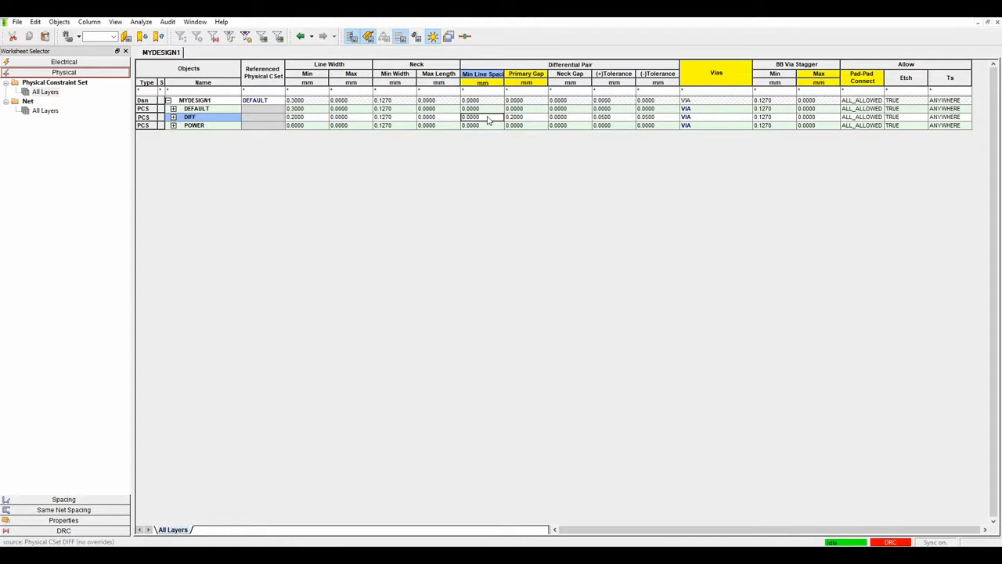
text(.15)
key(Tab)
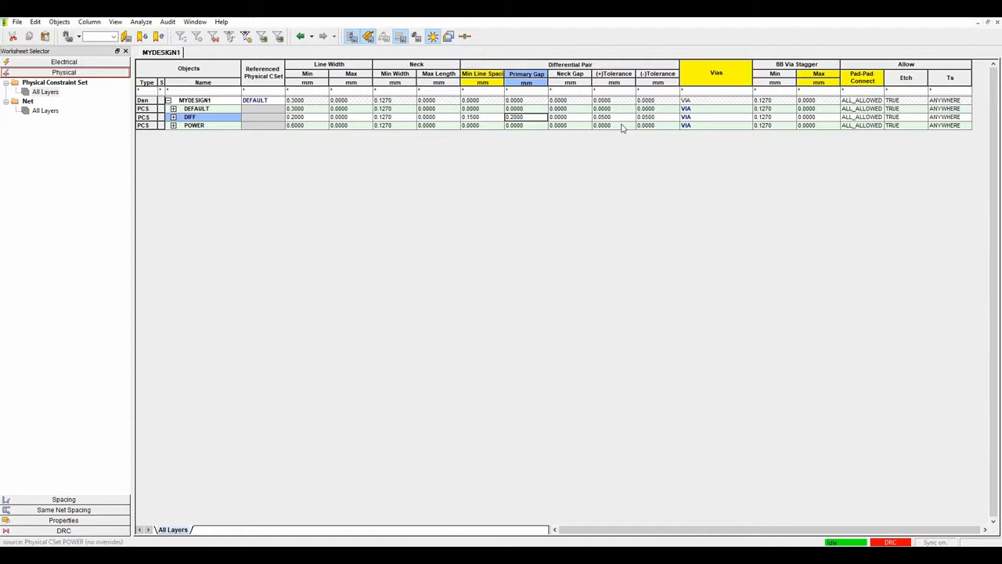
double_click(708, 110)
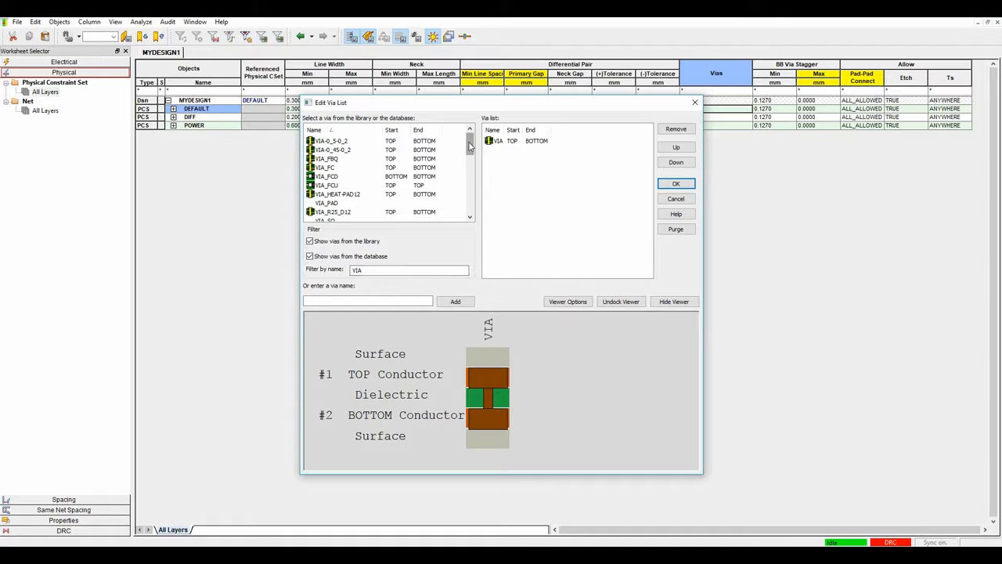
Replace VIA with VIA-0_5-0_2 in the DEFAULT set's via list.
double_click(388, 267)
key(BackSpace)
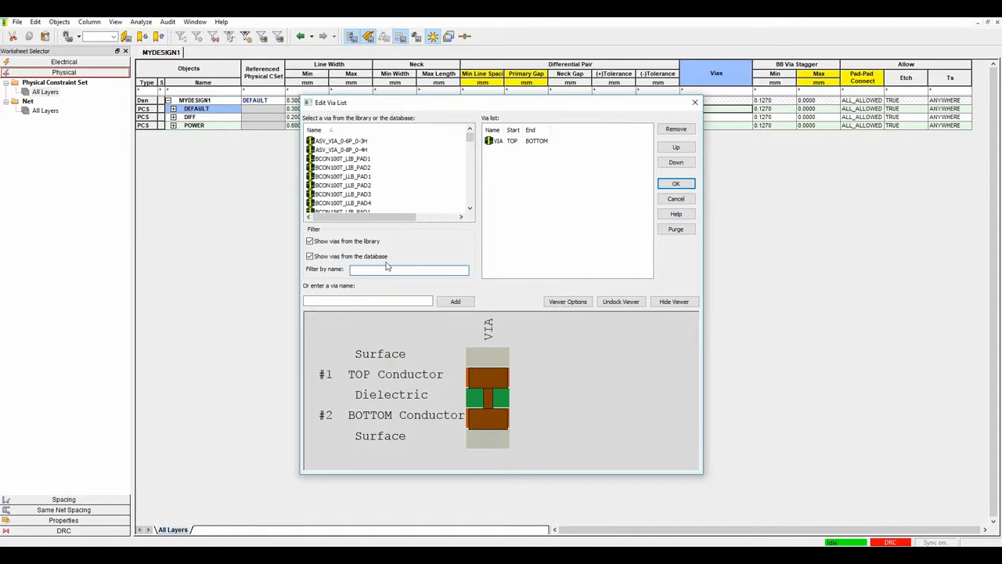
text(VIA)
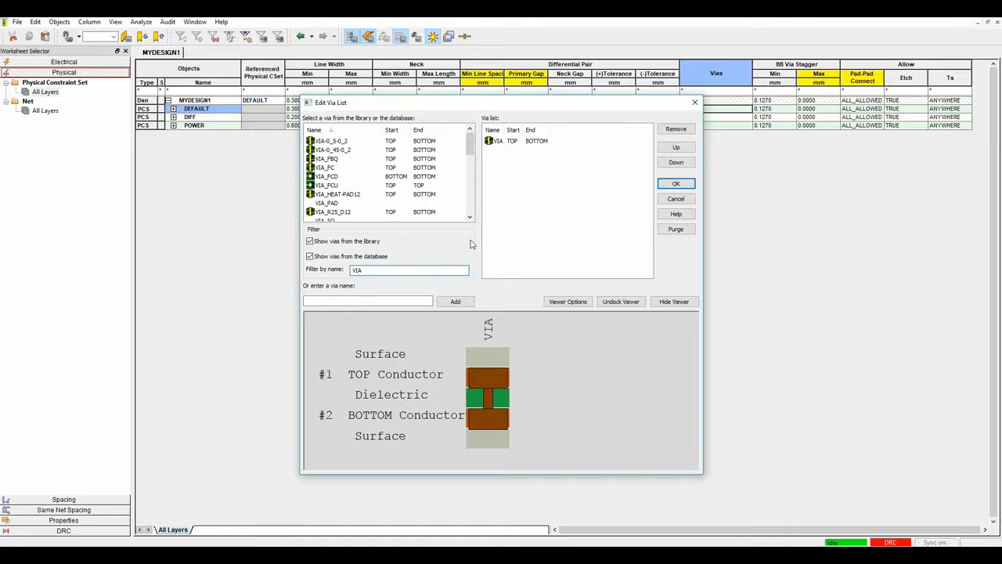
double_click(498, 141)
double_click(332, 150)
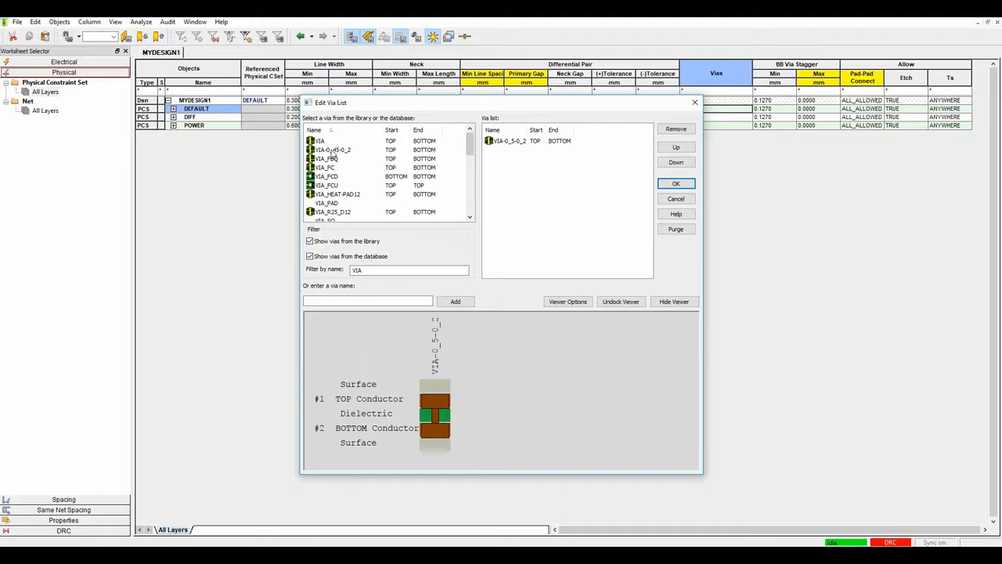
click(676, 183)
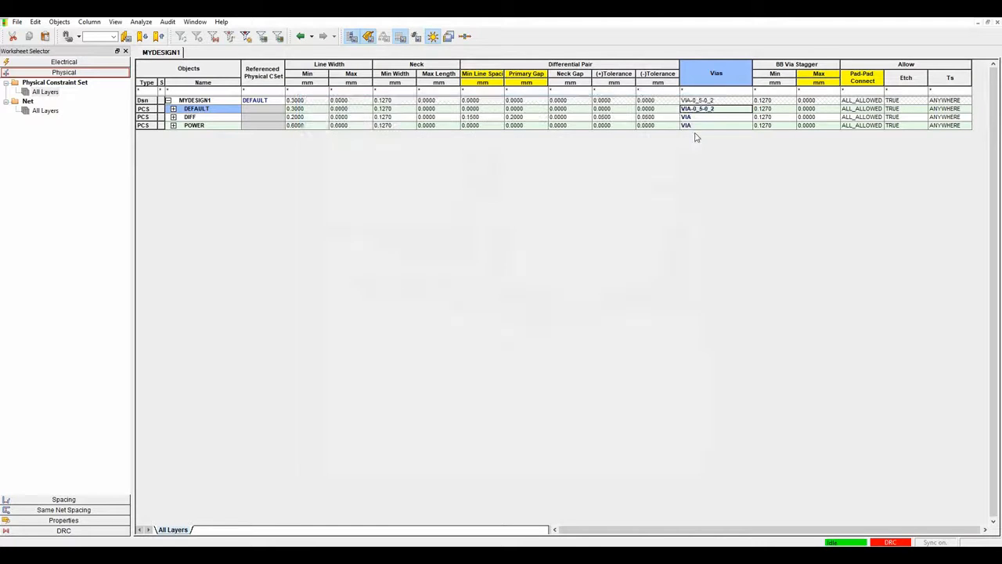
Replace VIA with VIA-0_5-0_2 in the DIFF set's via list.
double_click(715, 117)
double_click(495, 142)
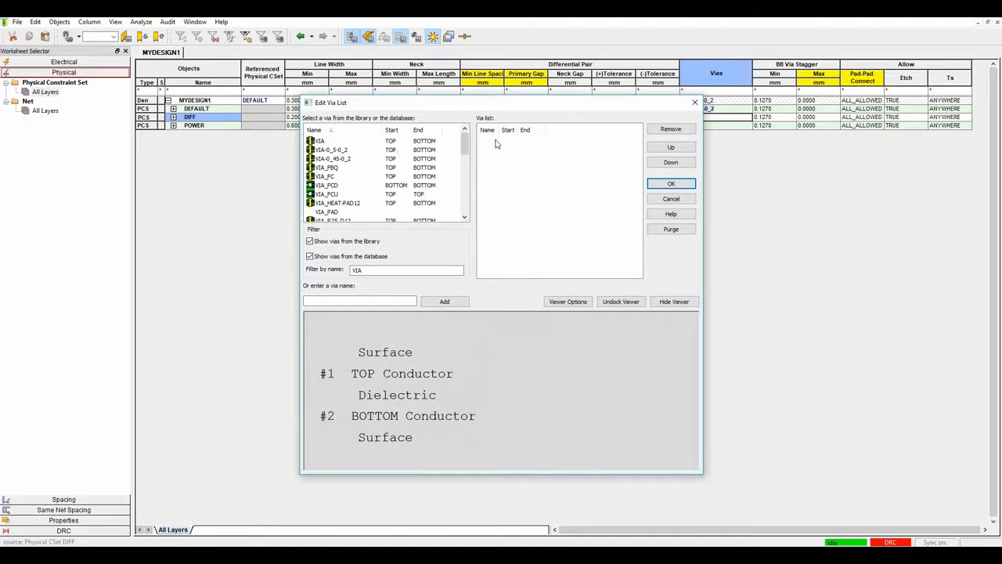
double_click(331, 149)
click(670, 183)
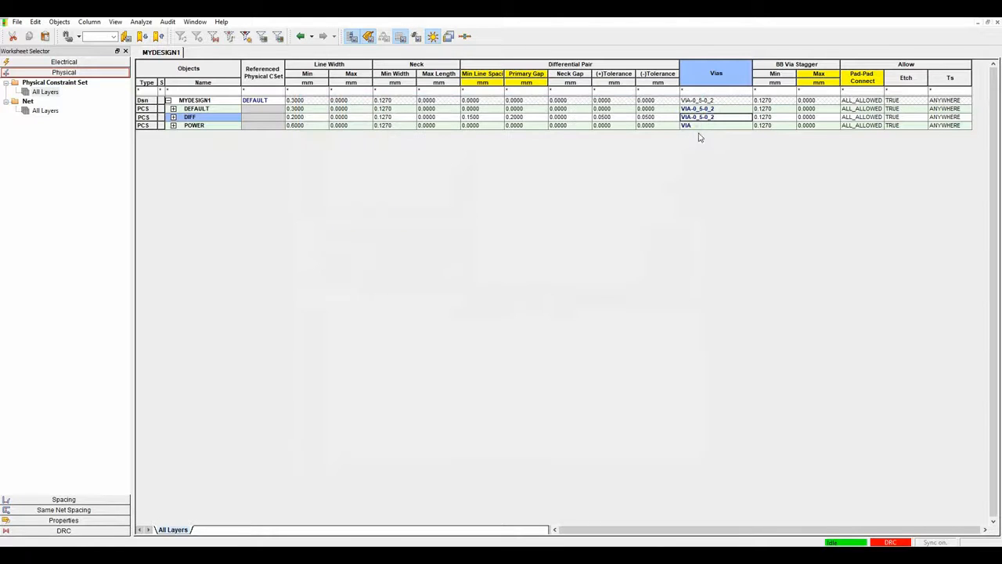
Replace VIA with VIA-0_5-0_2 in the POWER set's via list.
click(696, 126)
double_click(688, 125)
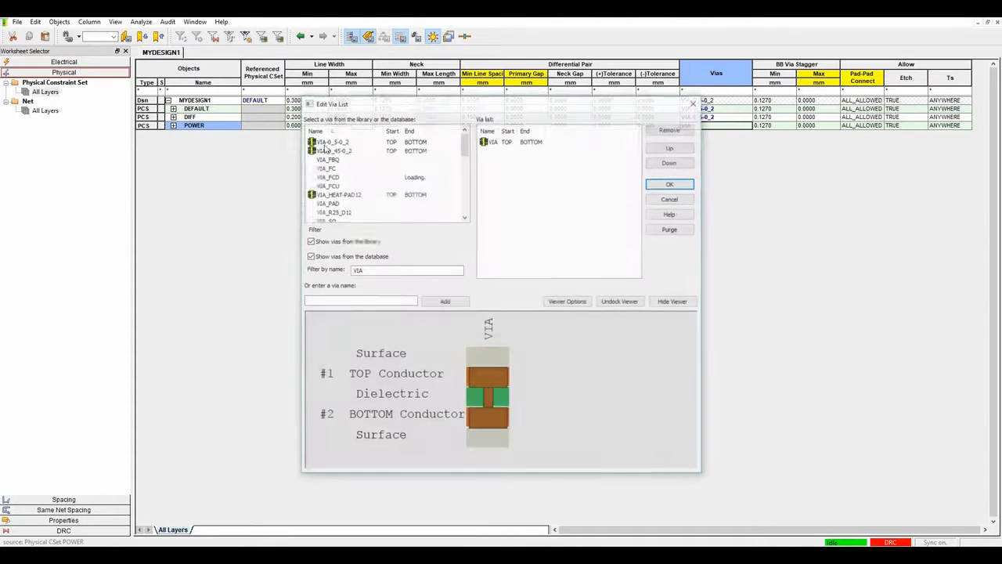
double_click(493, 143)
double_click(331, 149)
click(671, 184)
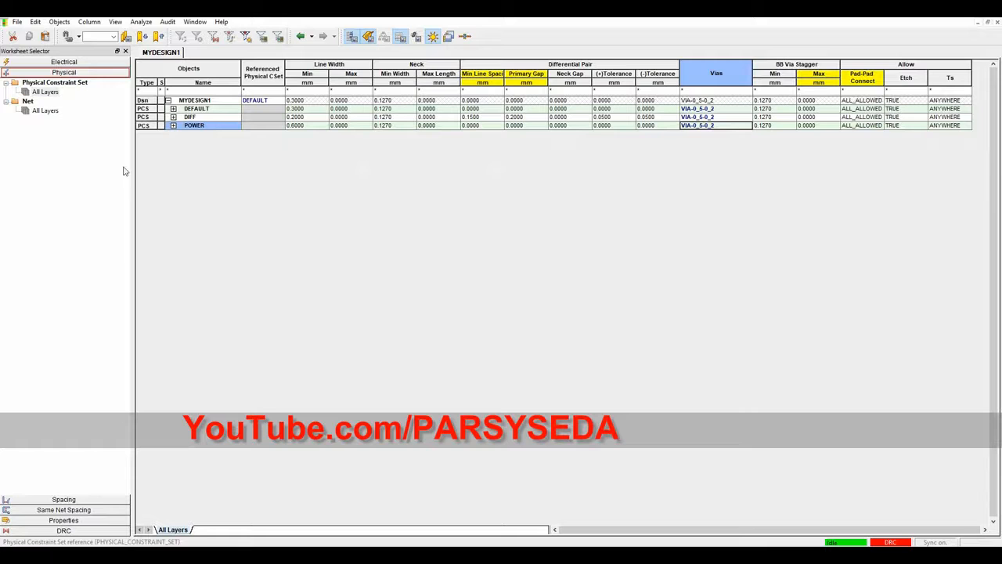
Create a differential pair named IN from the IN+ and IN- nets.
click(45, 111)
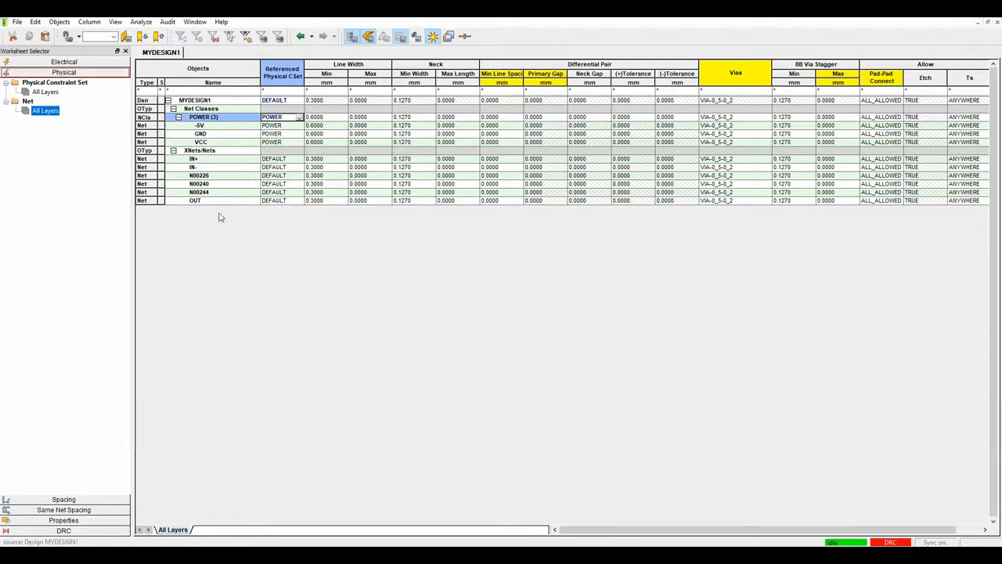
drag(201, 160, 200, 169)
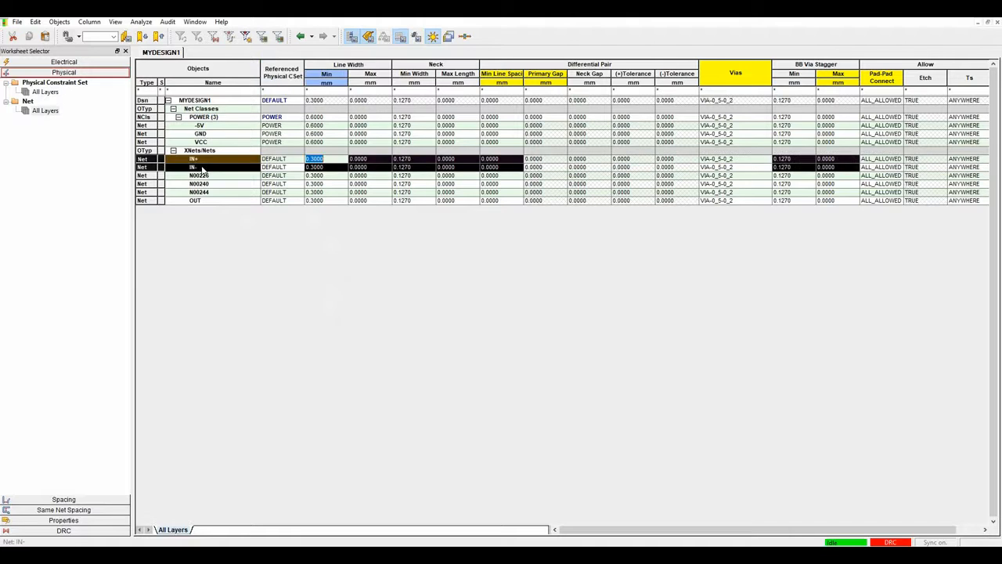
right_click(201, 169)
mouse_move(251, 290)
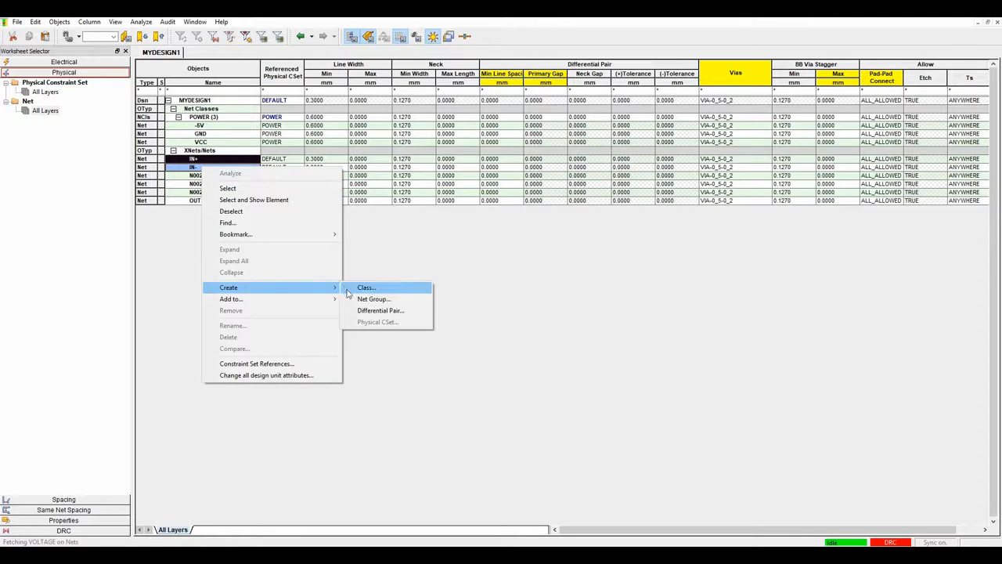
click(368, 310)
double_click(640, 174)
key(Left)
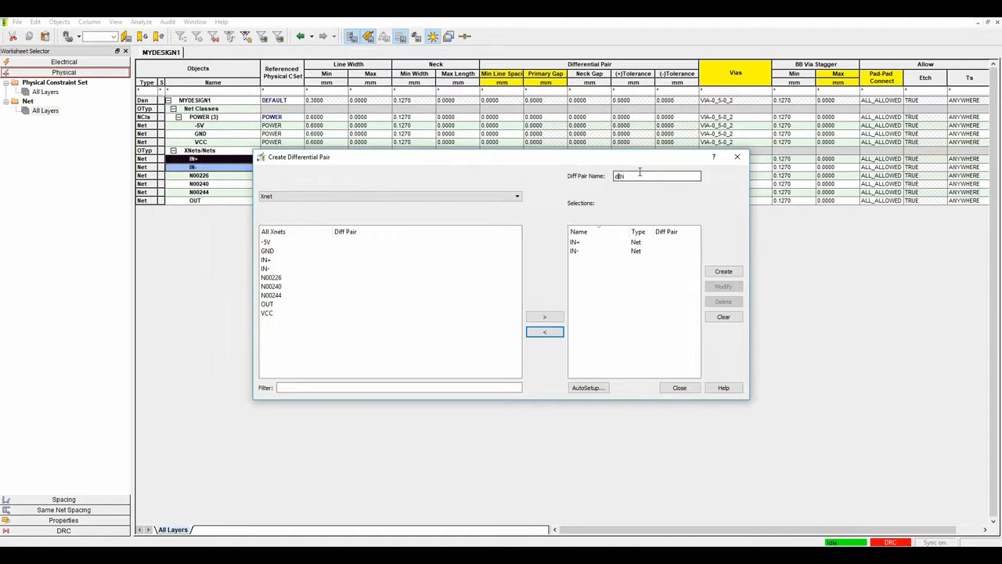
key(BackSpace)
key(BackSpace)
key(BackSpace)
click(723, 272)
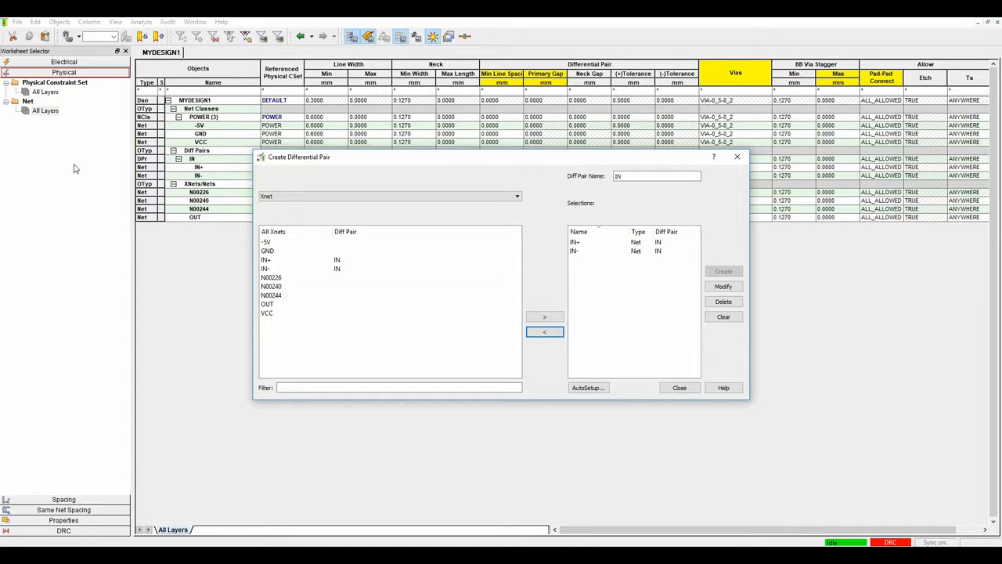
click(679, 387)
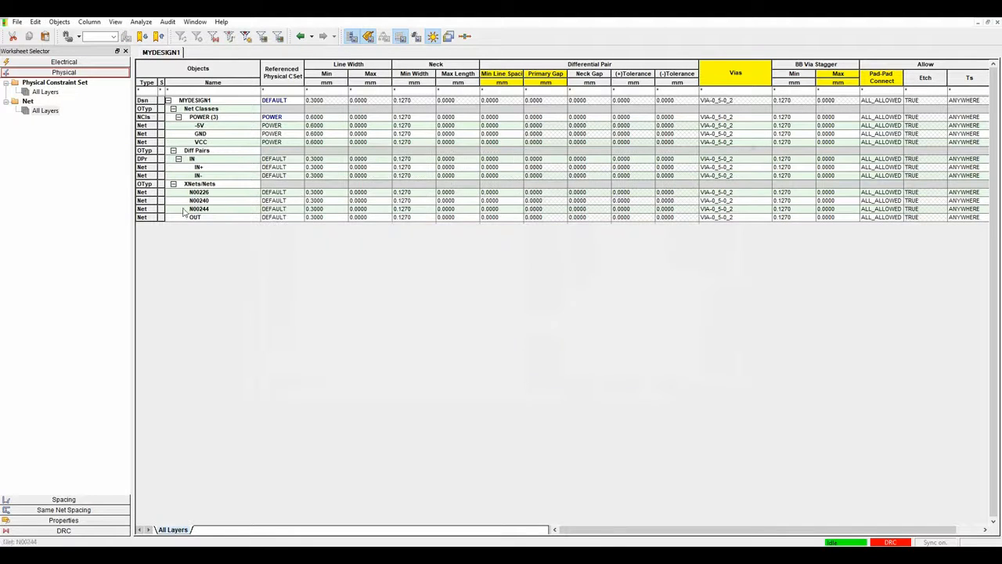
Assign the DIFF physical constraint set to the IN pair.
click(286, 160)
click(299, 160)
click(283, 177)
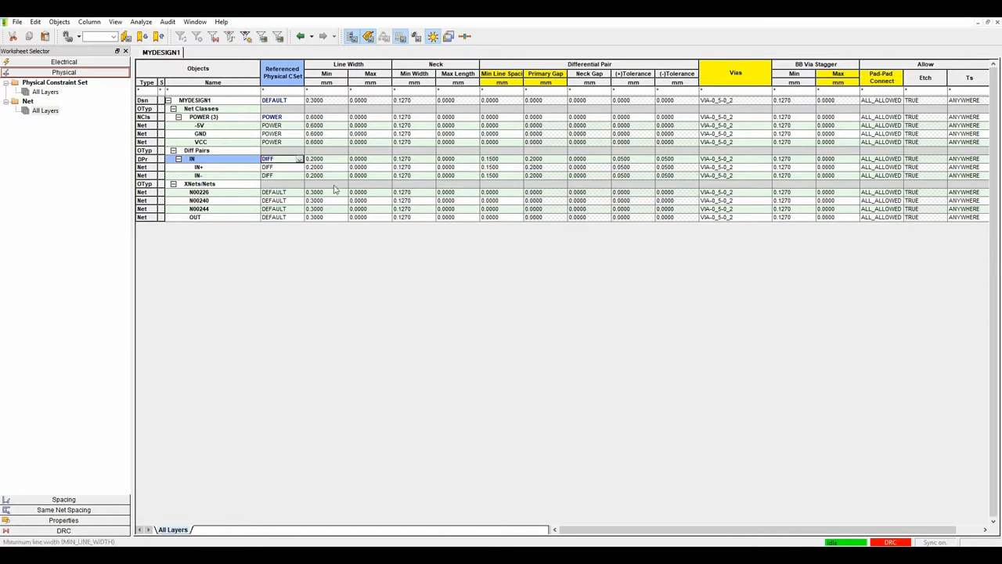
Change every DEFAULT all-layers spacing value from 0.1270 to 0.2000 mm.
click(69, 501)
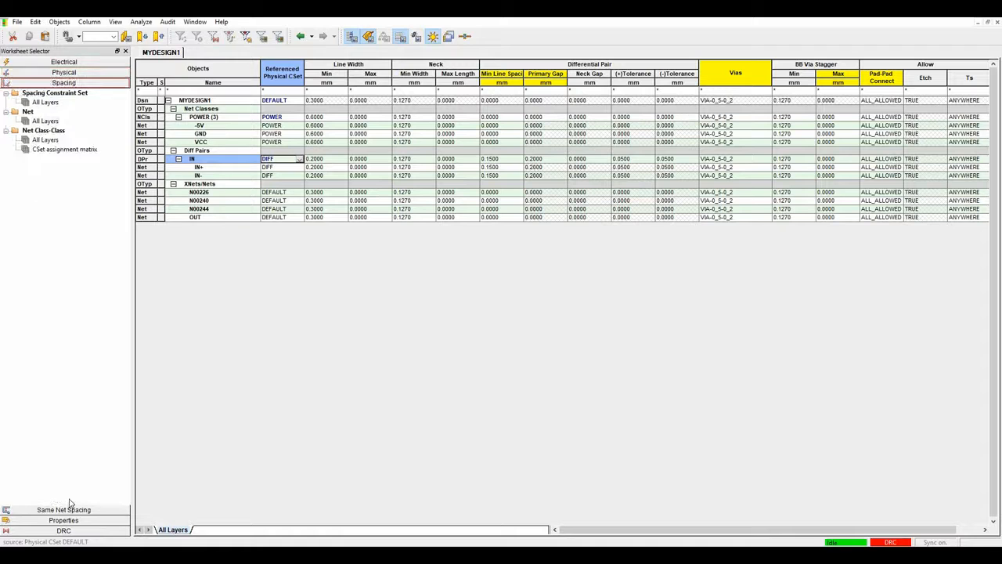
click(45, 102)
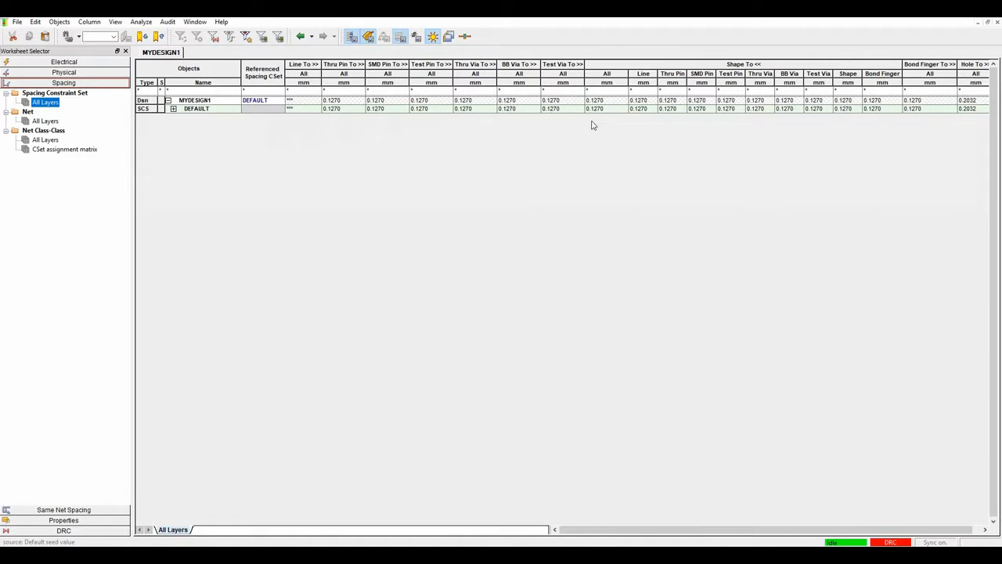
click(196, 109)
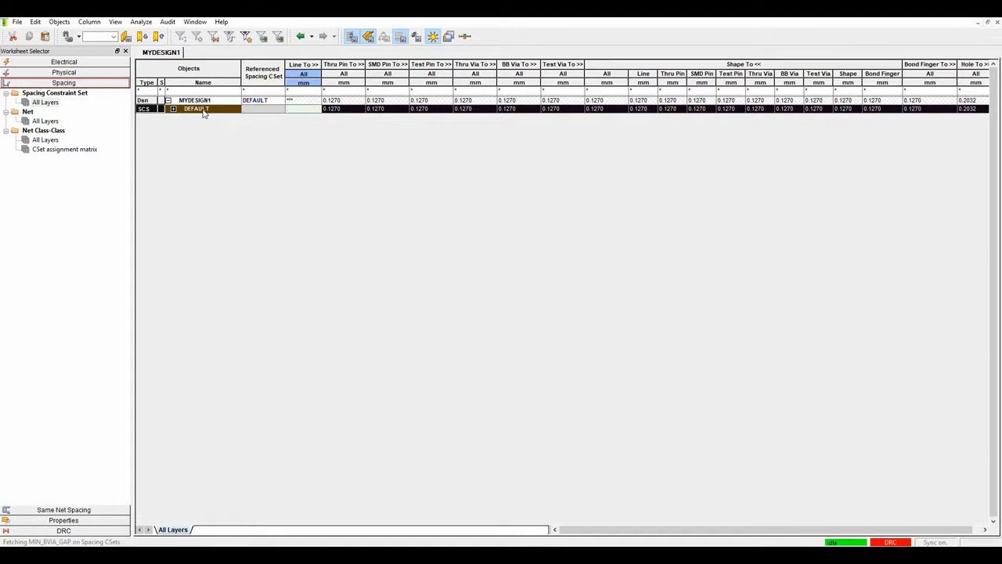
key(Tab)
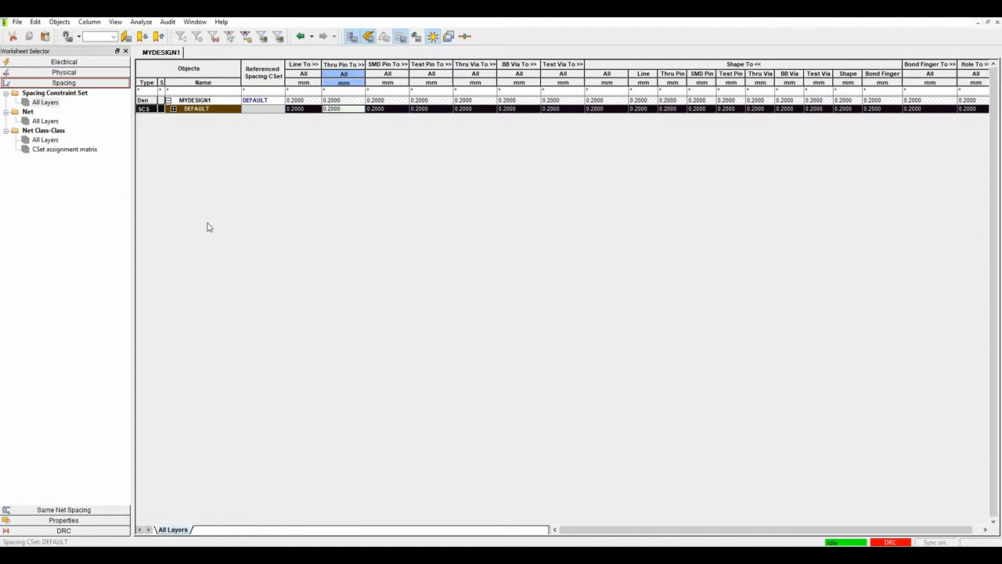
click(67, 63)
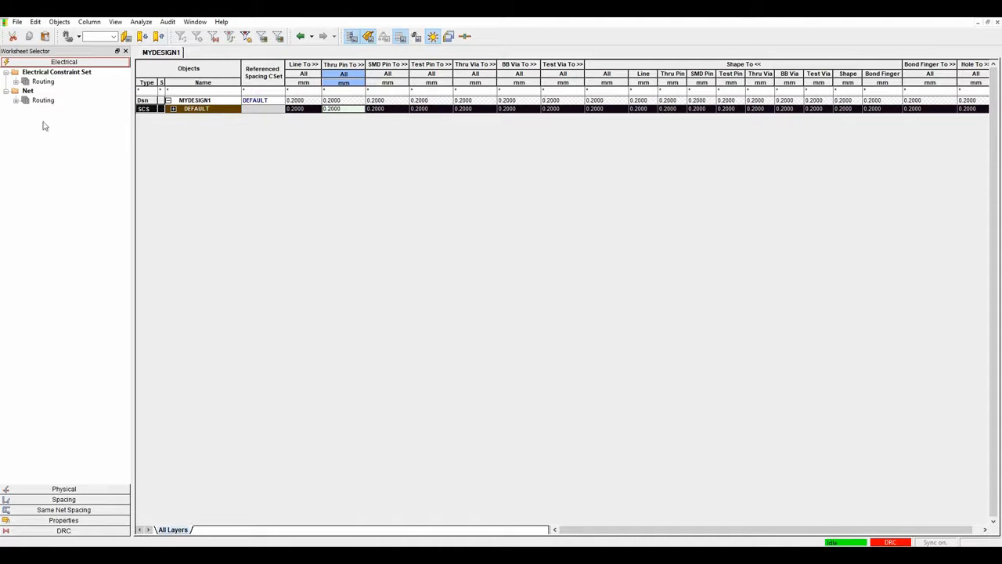
In the Differential Pair worksheet, give IN Gather Control Ignore, max uncoupled 1 mm, tolerance 0.5 mm.
click(16, 100)
click(61, 109)
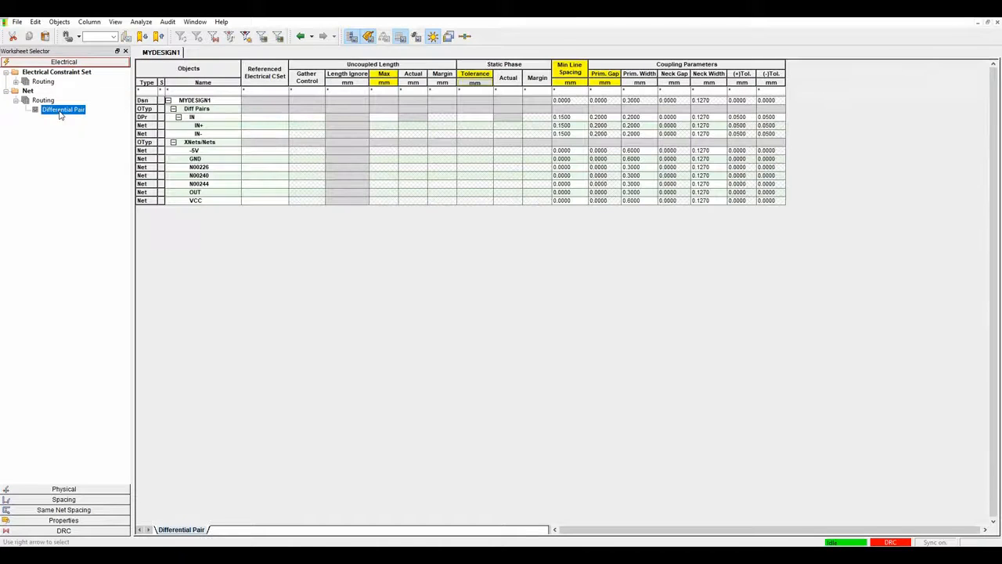
click(304, 118)
click(304, 121)
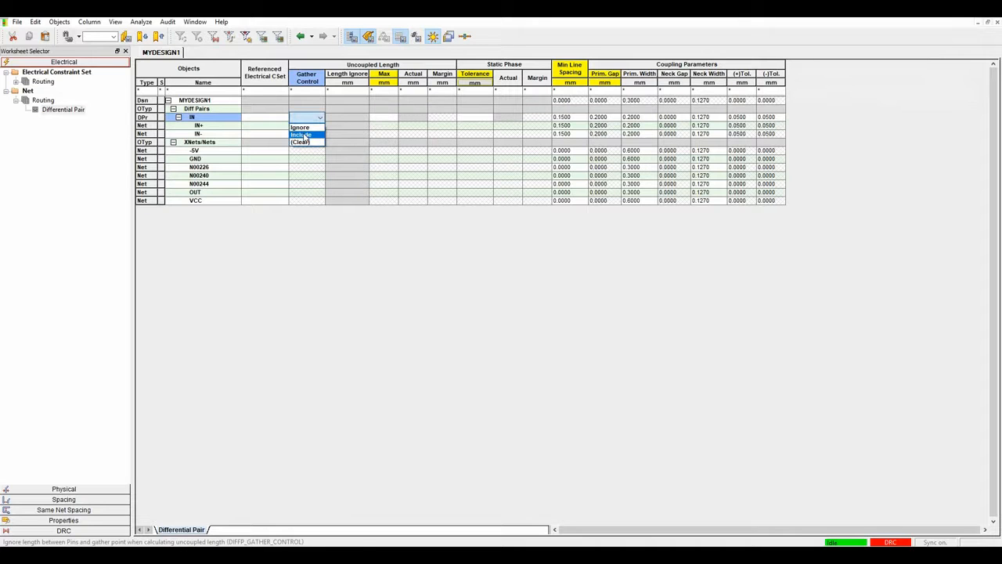
click(302, 128)
click(383, 117)
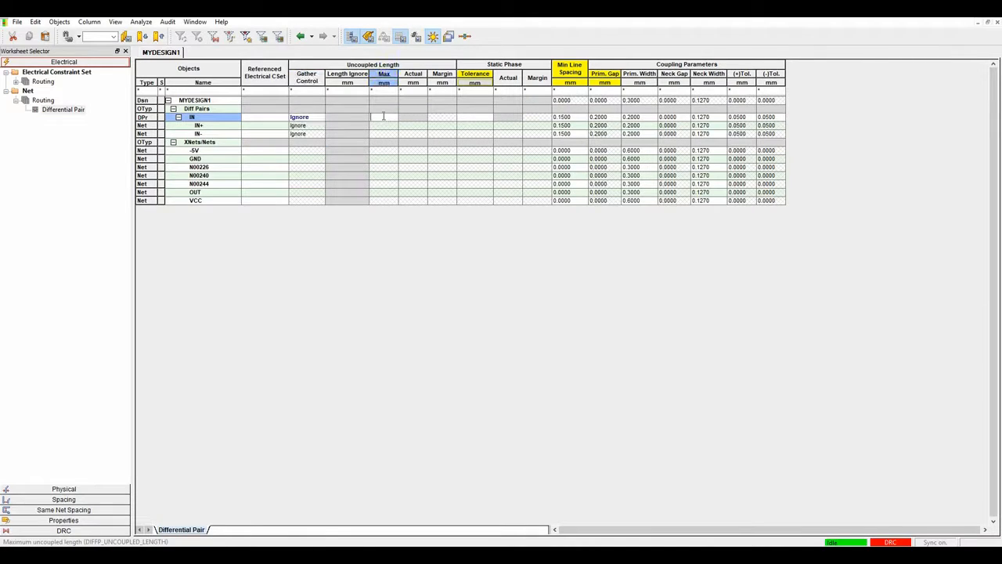
text(1)
key(Tab)
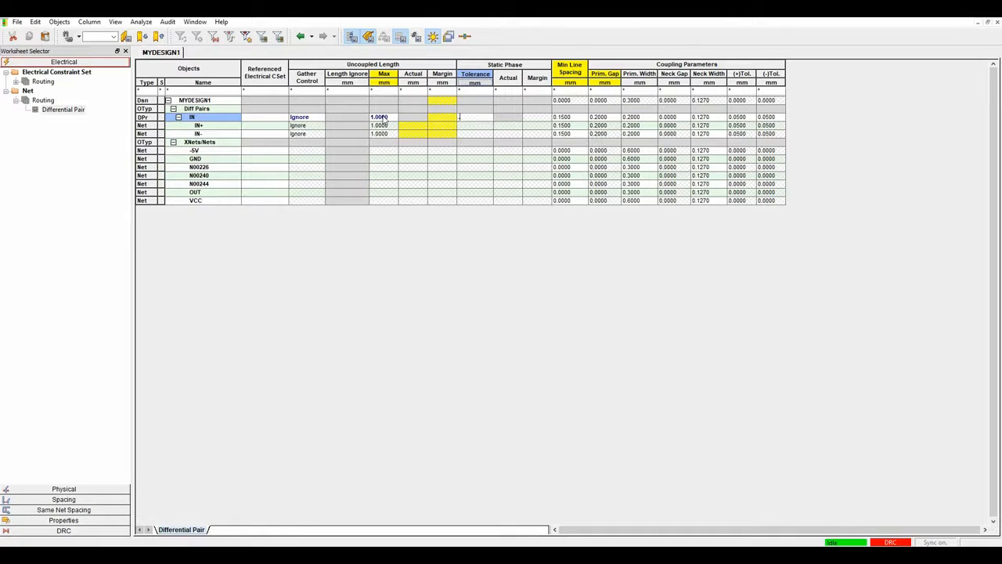
key(Tab)
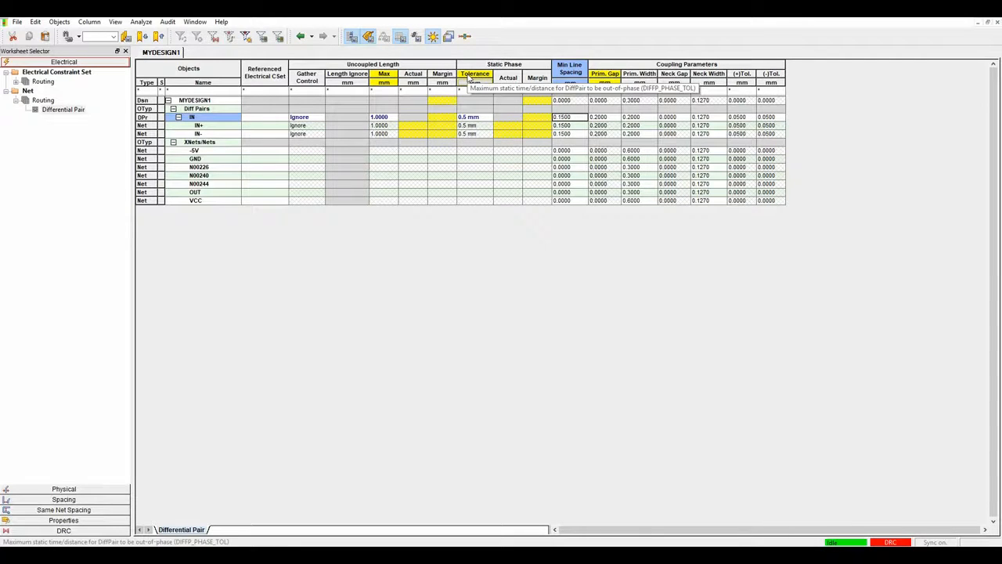
In Analysis Modes, turn on all differential pair checks, review Physical and Spacing, and apply.
click(141, 21)
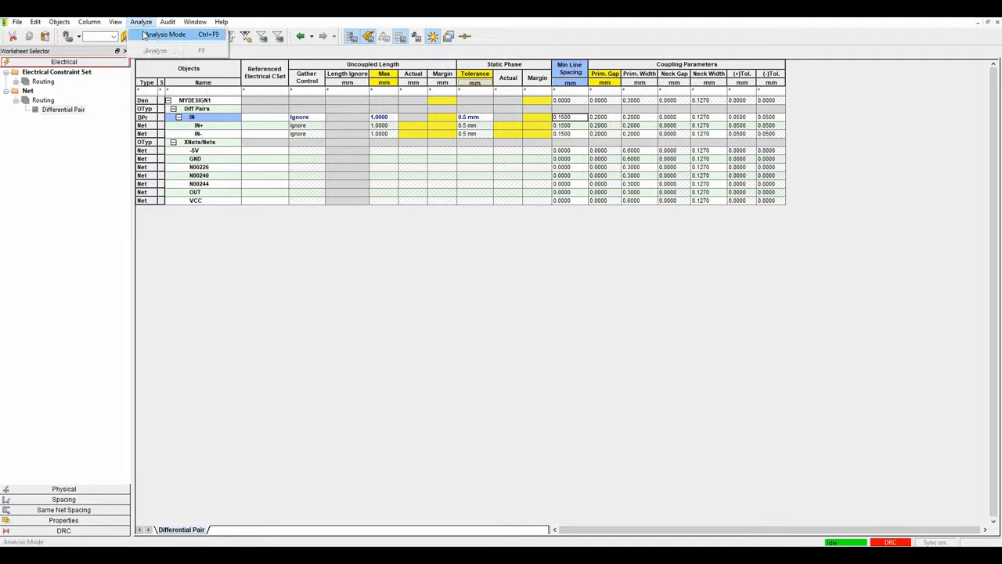
click(165, 34)
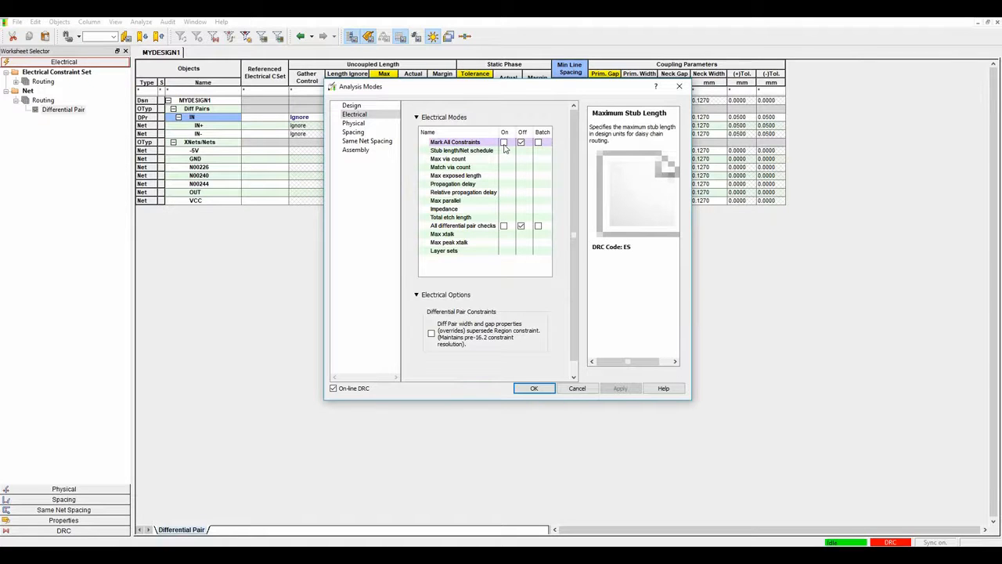
click(503, 226)
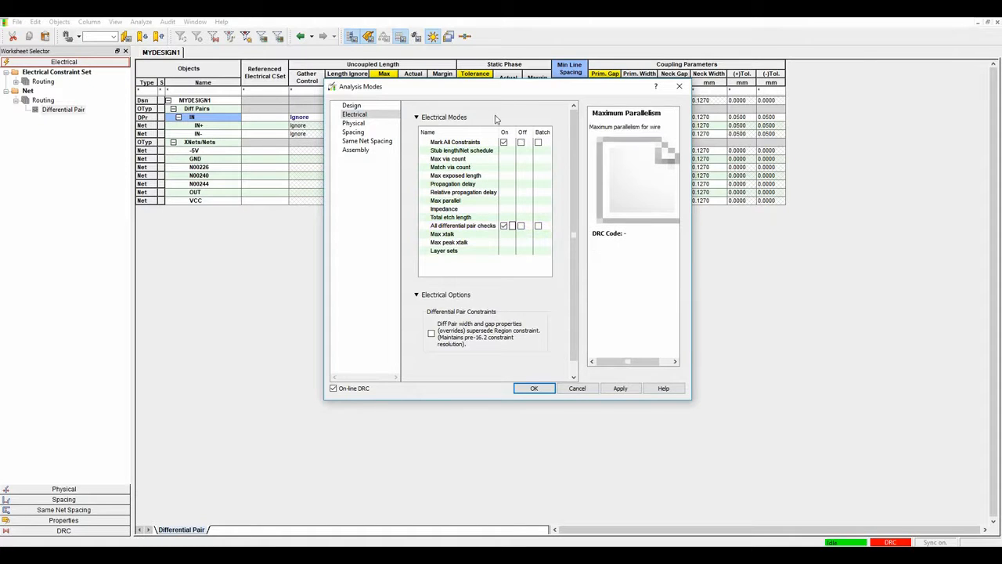
click(352, 104)
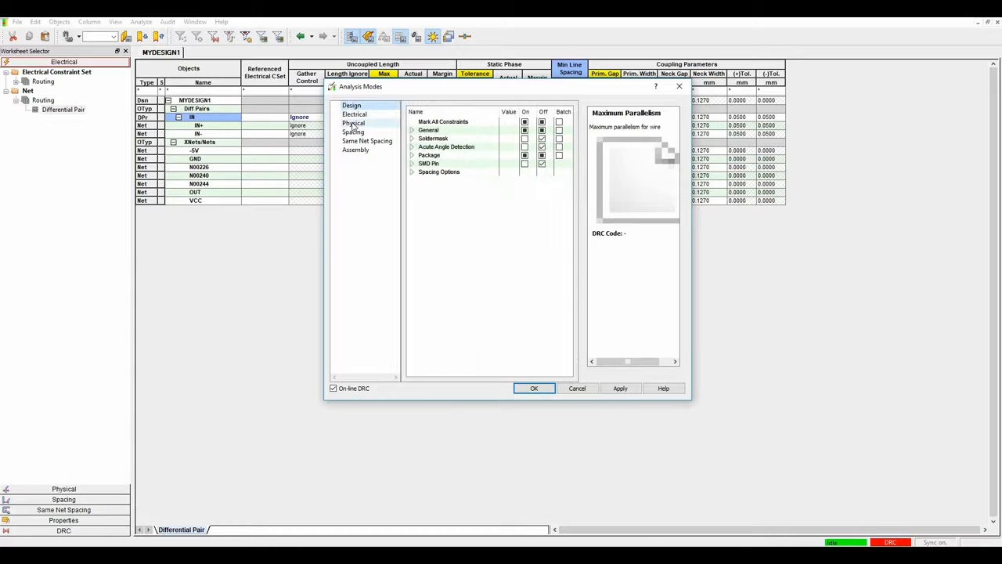
click(353, 123)
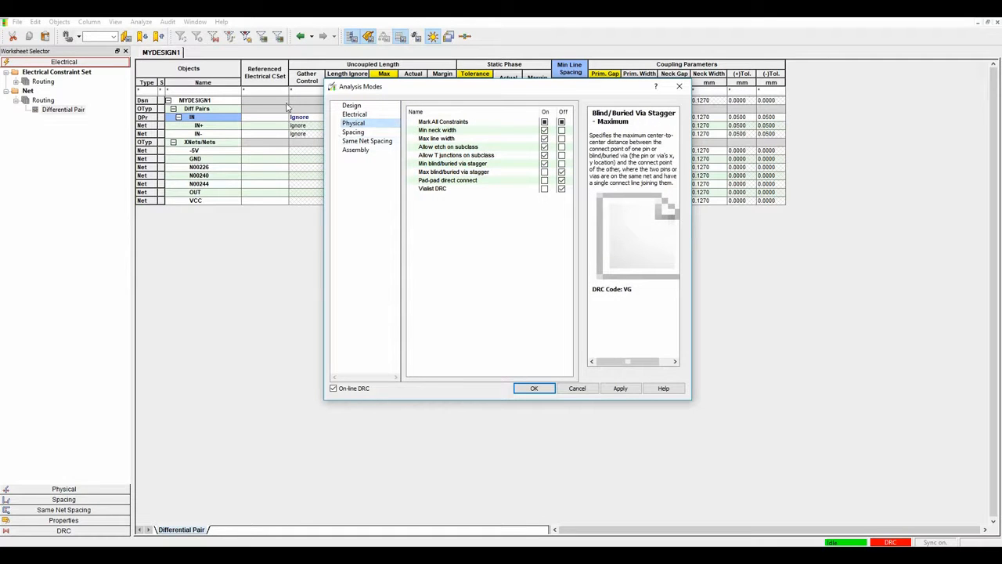
click(353, 132)
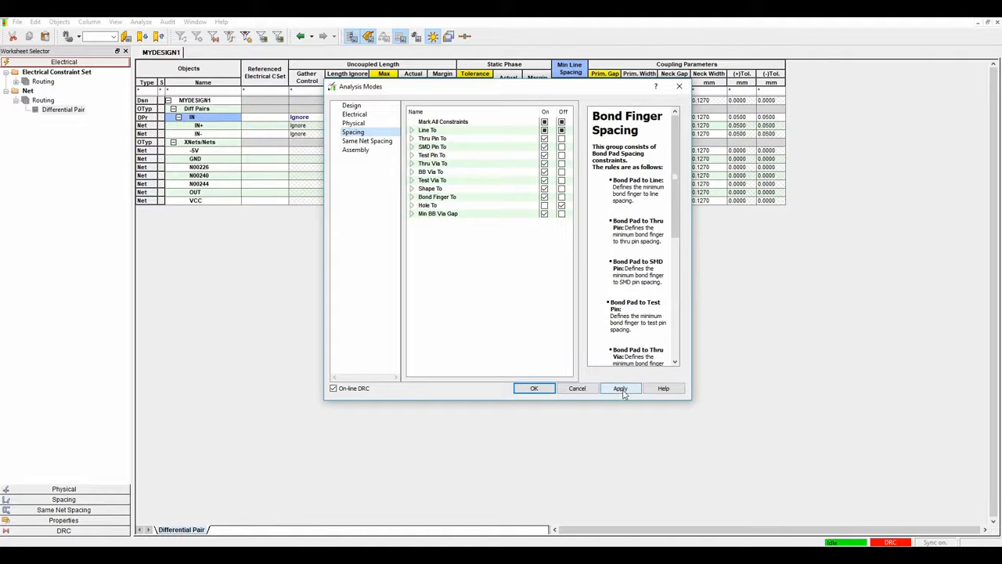
click(535, 389)
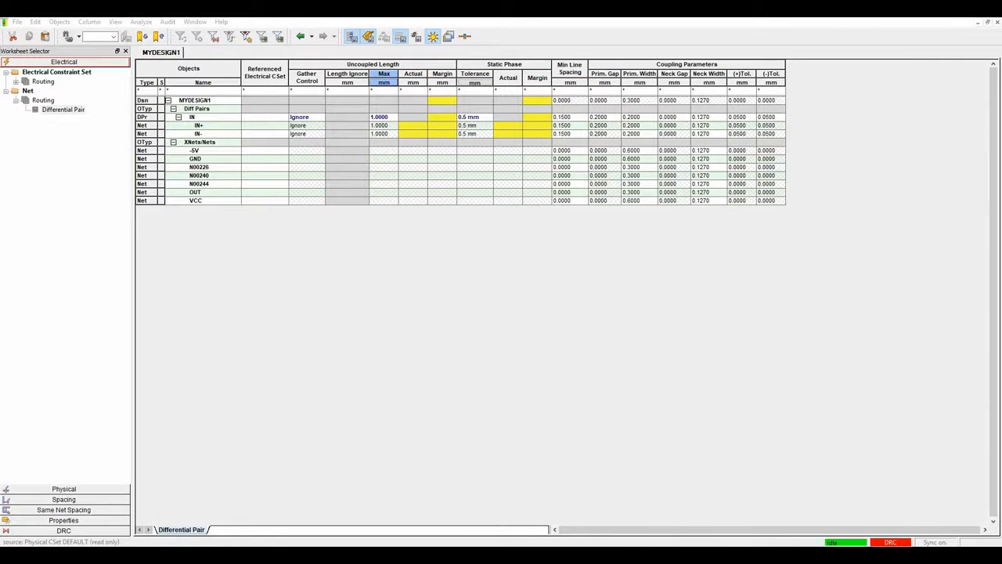
Close Constraint Manager and bring up the Route menu on the board.
click(991, 22)
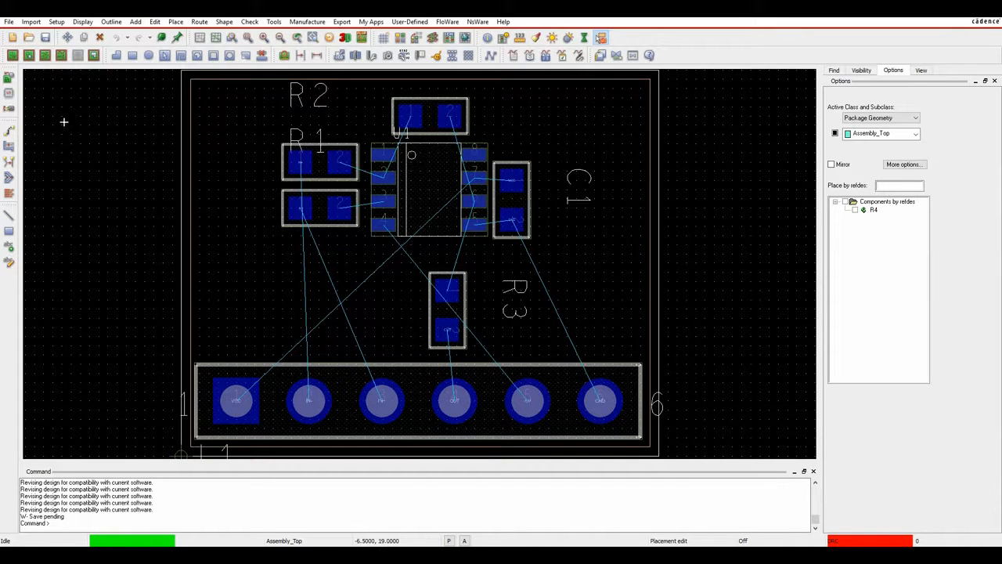
click(201, 23)
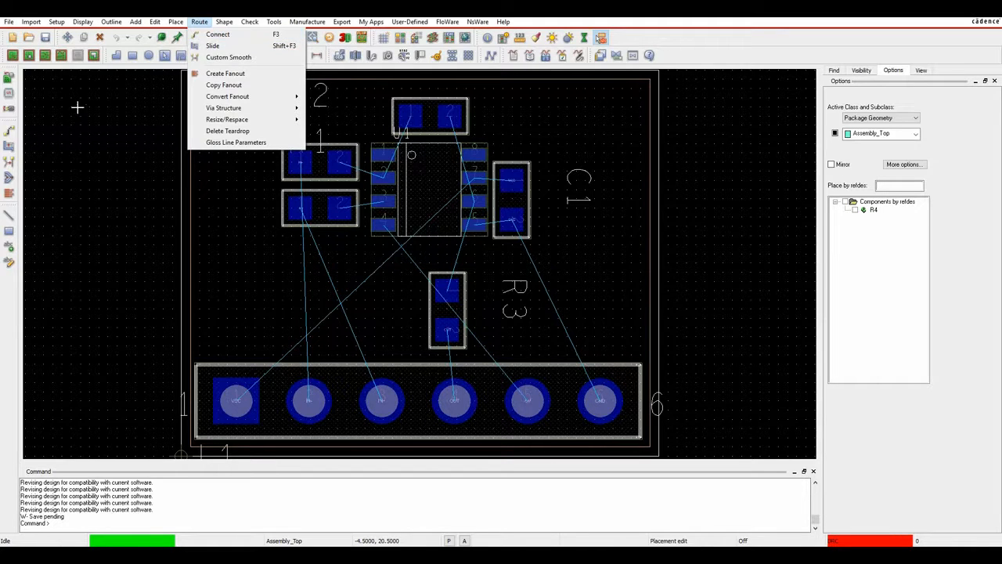
Route GND from connector pin 6 to C1 and U1, and connect U1's VCC pin to C1.
click(235, 209)
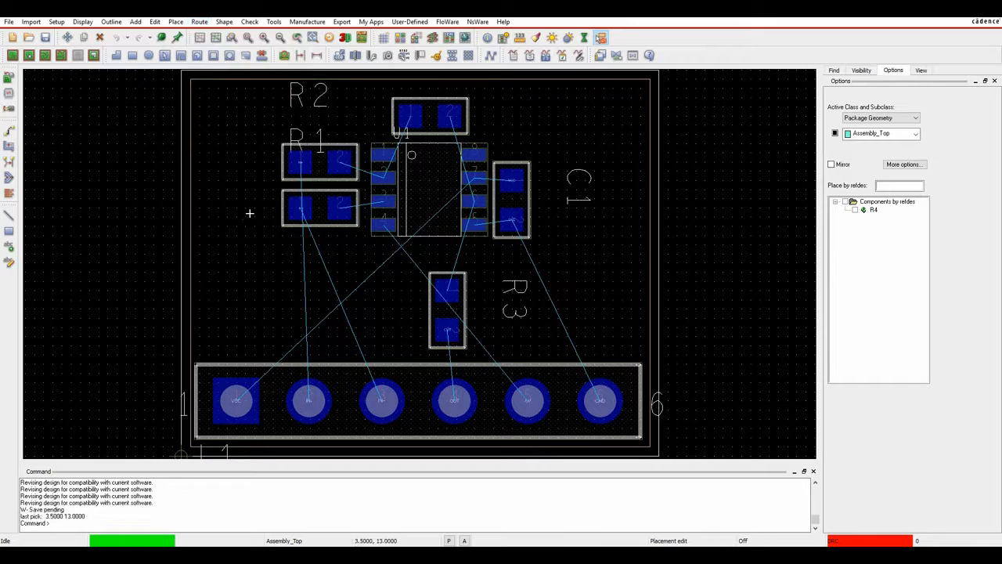
click(8, 130)
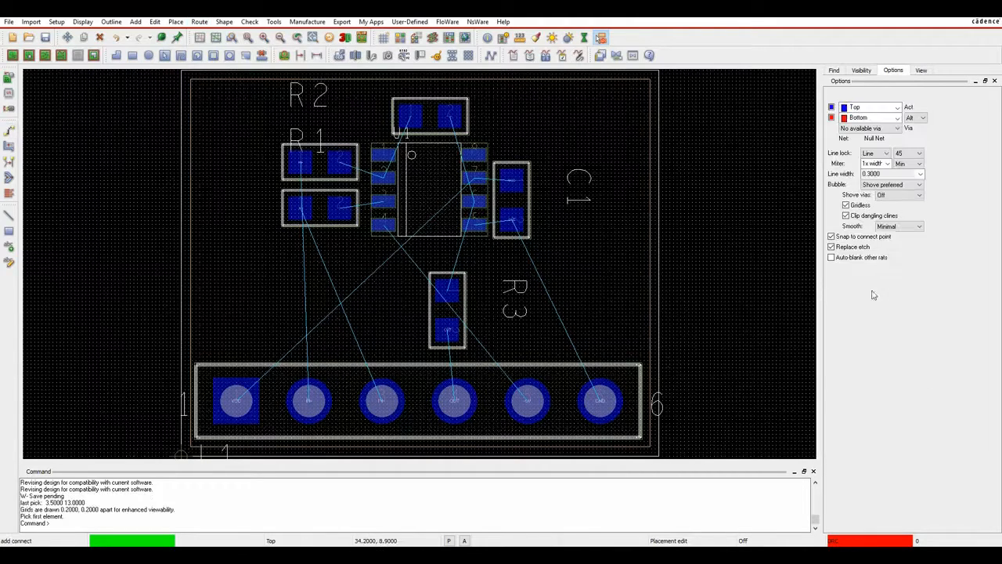
click(598, 401)
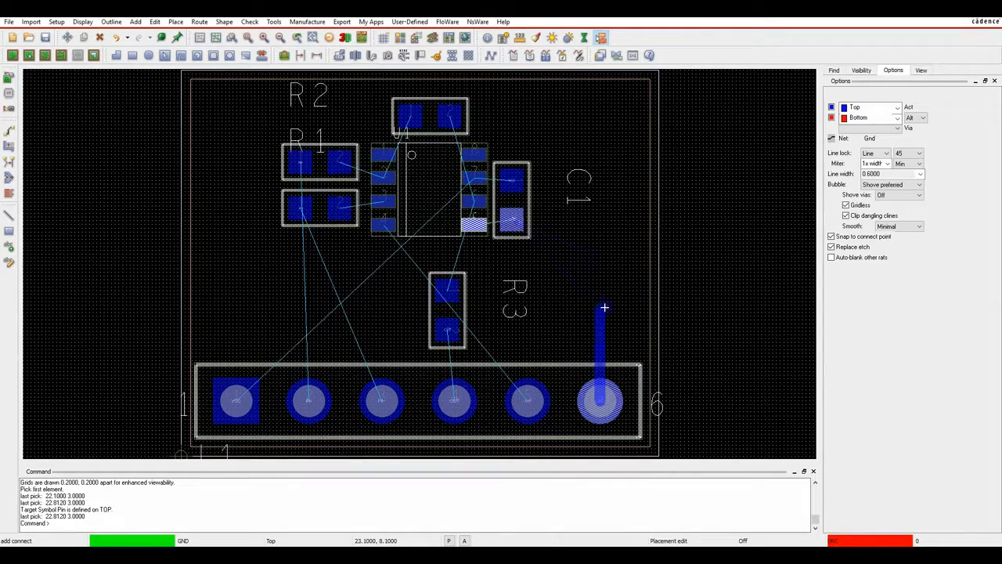
scroll(603, 307, up, 4)
scroll(567, 143, down, 2)
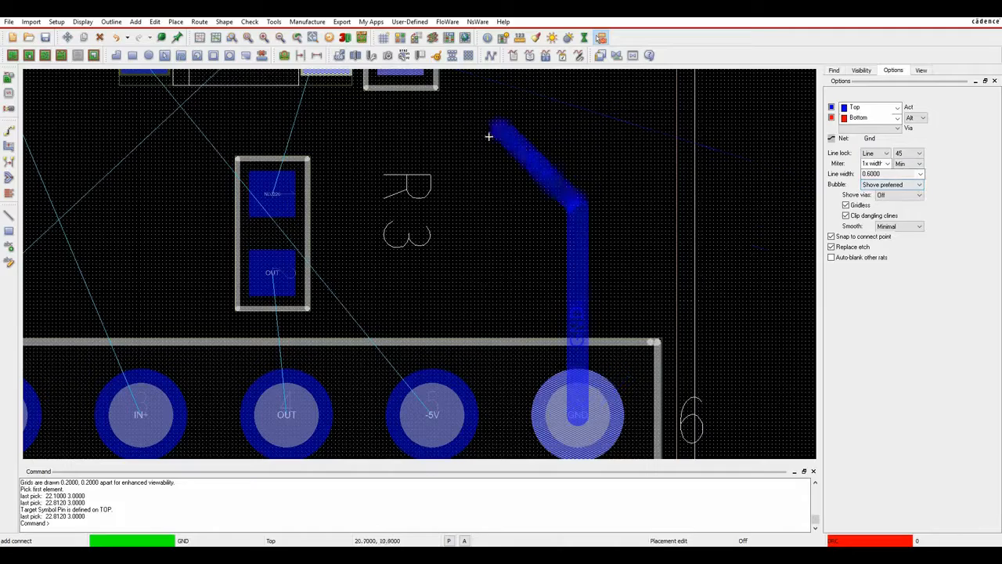
middle_drag(557, 186, 556, 336)
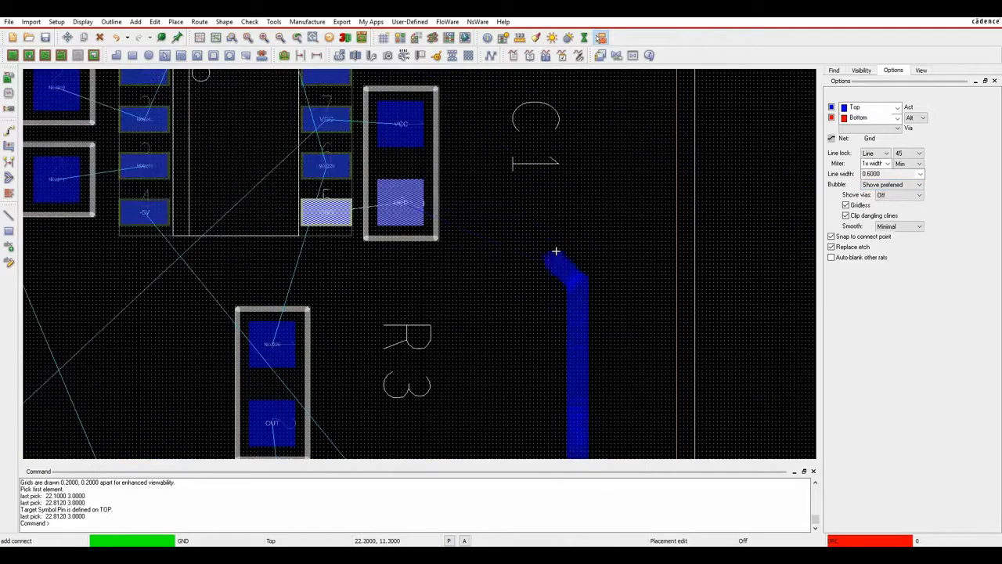
click(517, 202)
click(403, 202)
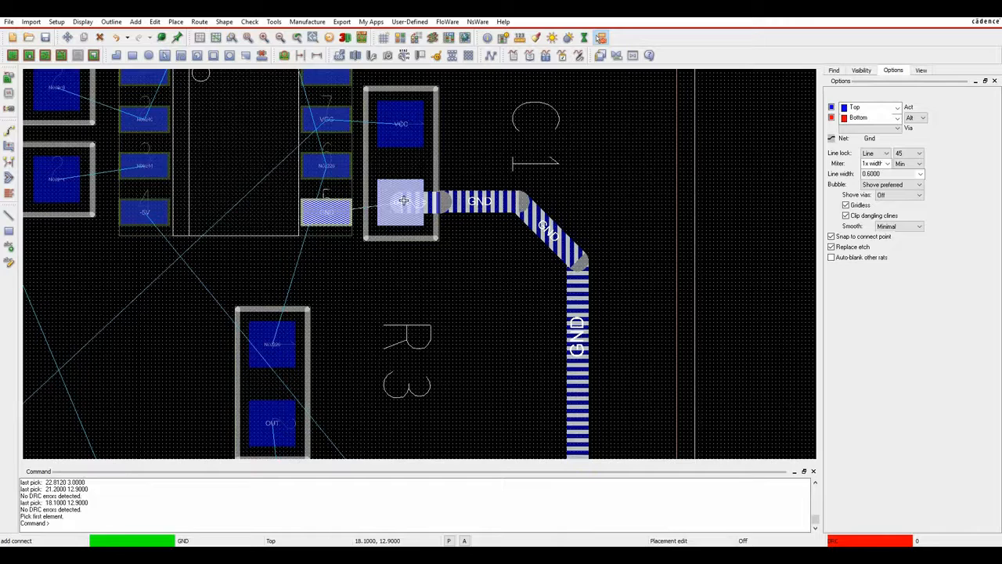
click(330, 120)
click(398, 123)
Route U1 pin 6 to R3, a trace to R4's upper pad, and N00240 from R4 to U1 pin 2.
click(325, 165)
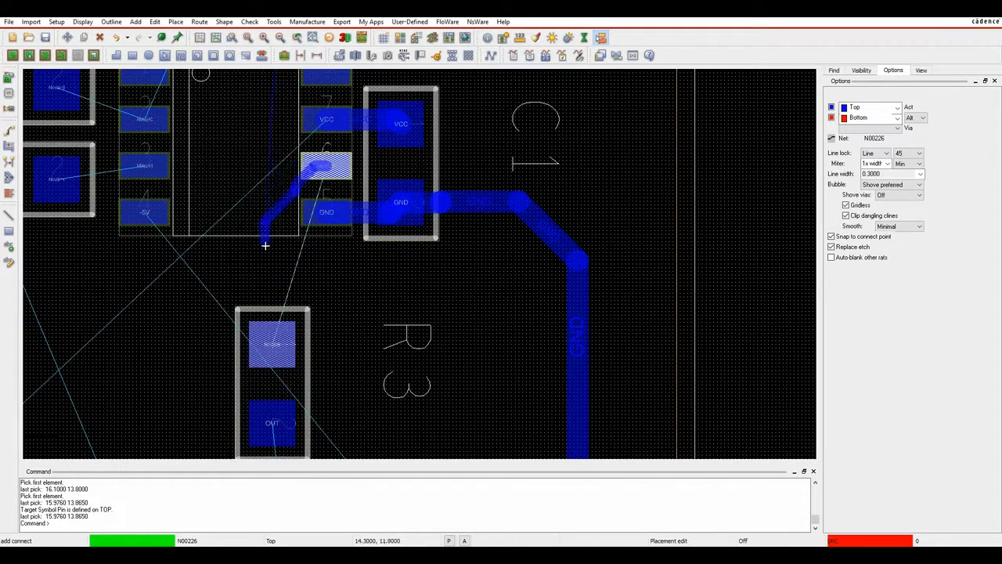
click(259, 187)
click(288, 356)
mouse_move(428, 392)
middle_down()
mouse_move(429, 430)
mouse_move(392, 499)
middle_up()
click(309, 419)
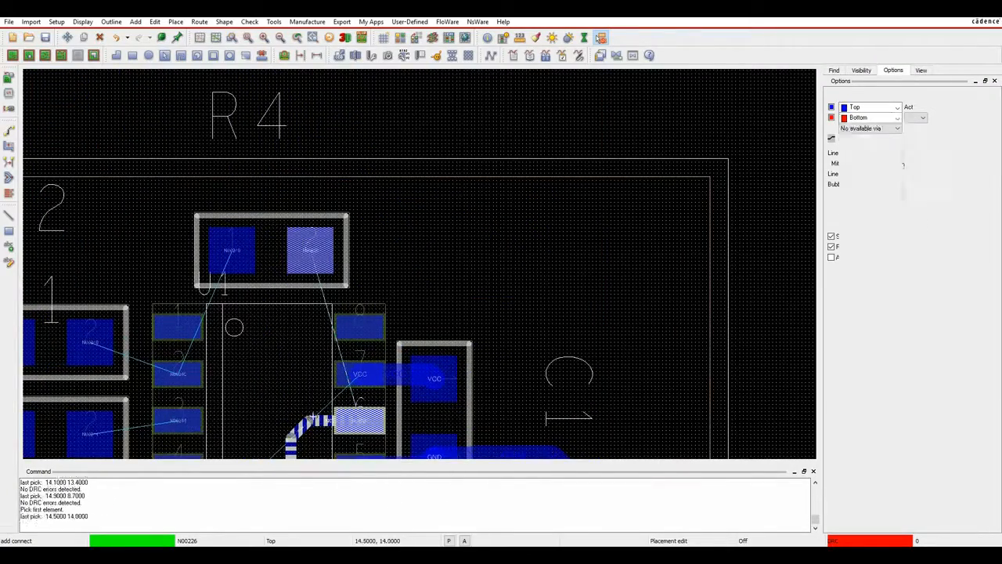
click(313, 244)
middle_drag(439, 295, 552, 114)
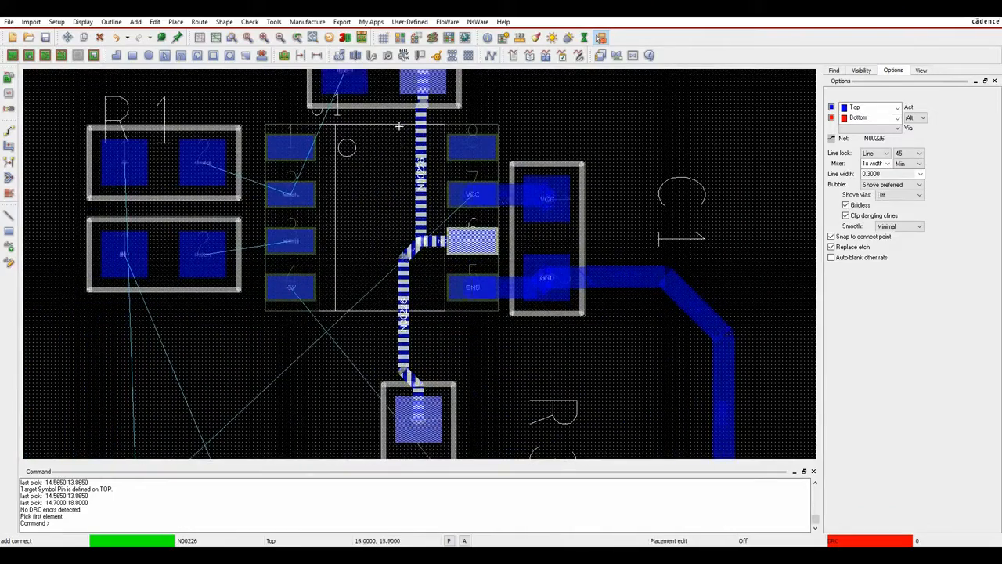
click(349, 78)
click(326, 196)
click(301, 196)
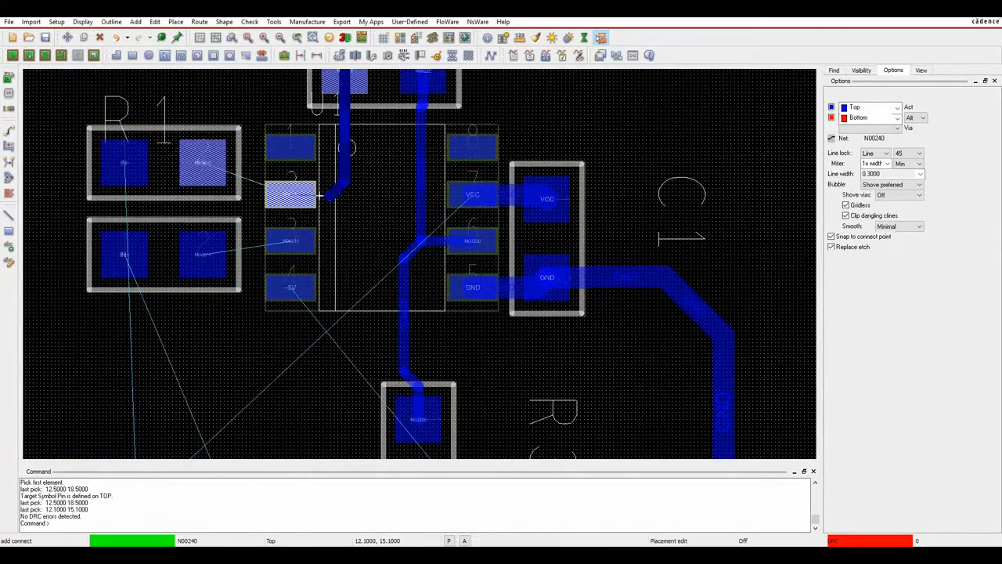
Connect R3's bottom pad to connector pin 4, and route -5V from connector pin 5 to U1 pin 4.
middle_drag(454, 368, 487, 207)
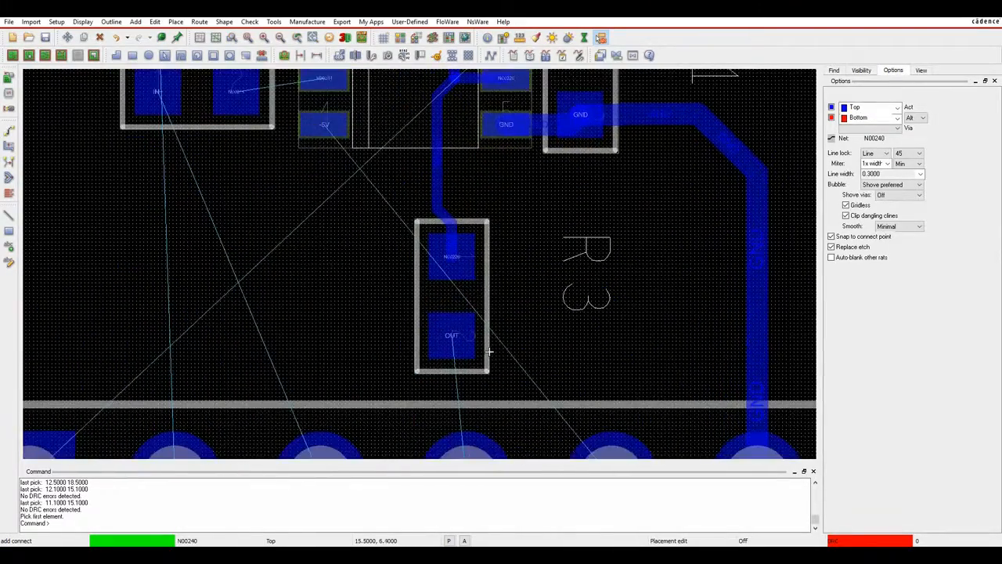
scroll(489, 351, down, 1)
click(470, 342)
click(477, 411)
click(543, 417)
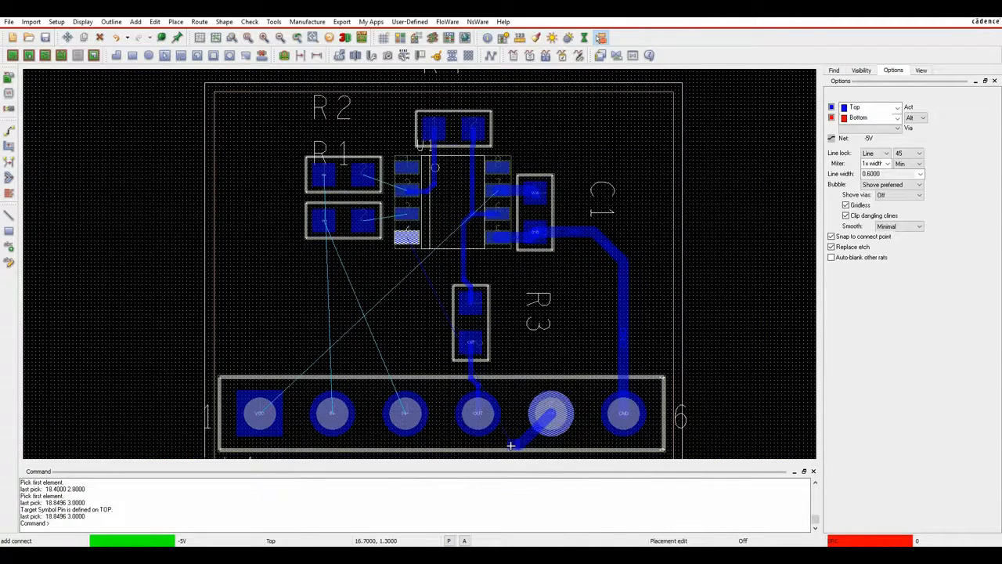
click(436, 424)
click(428, 237)
click(406, 238)
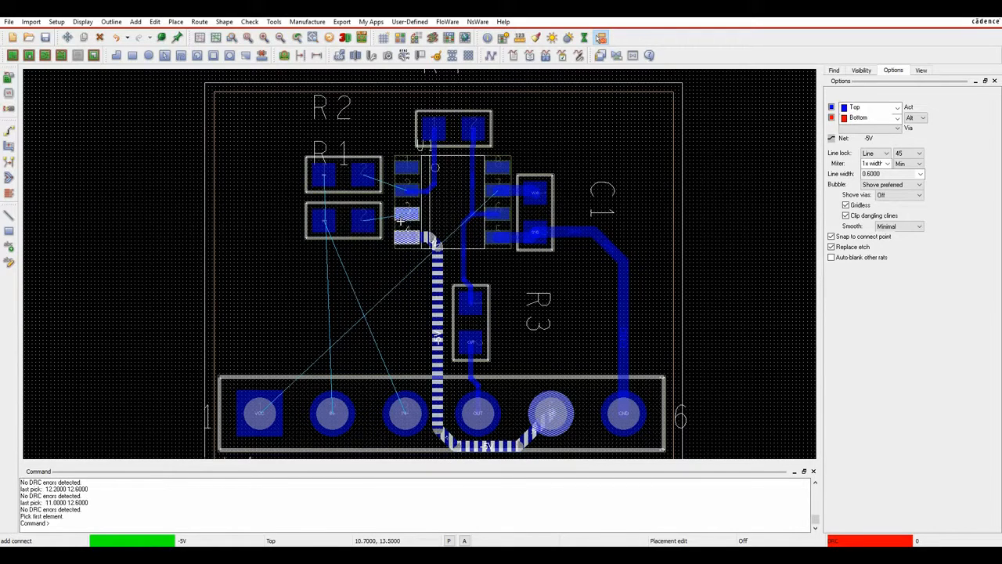
Connect U1 pins 3 and 2 to their resistor pads, and start VCC at connector pin 1.
click(406, 214)
click(363, 221)
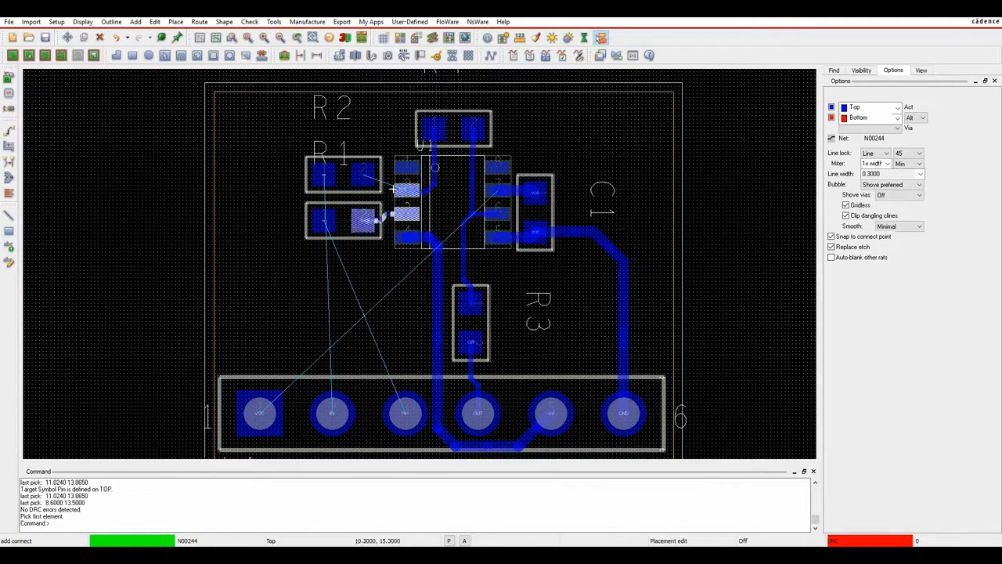
click(395, 189)
click(362, 177)
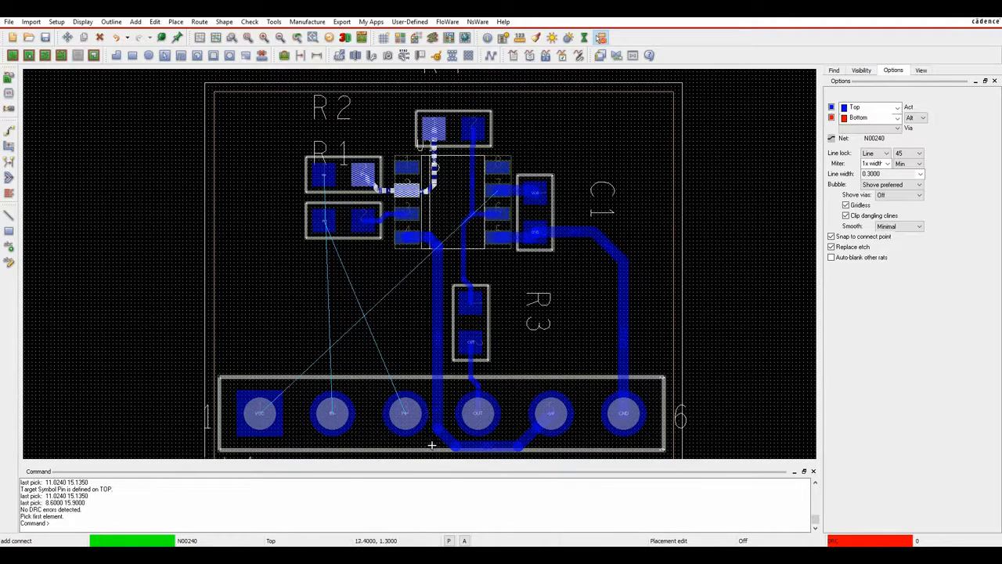
click(260, 413)
click(263, 414)
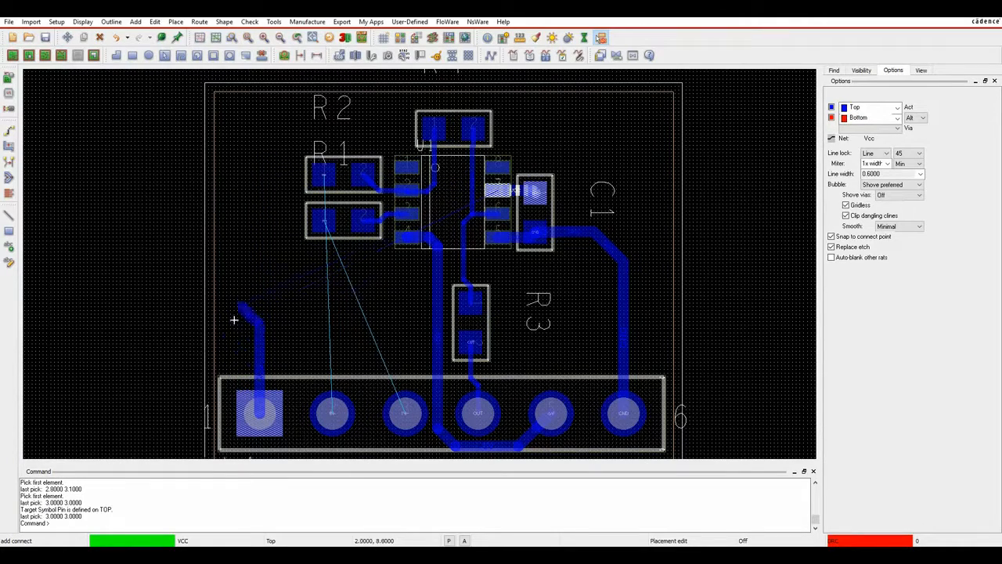
Run VCC up the left edge, via to Bottom across the top, via back to Top, ending on C1.
click(228, 343)
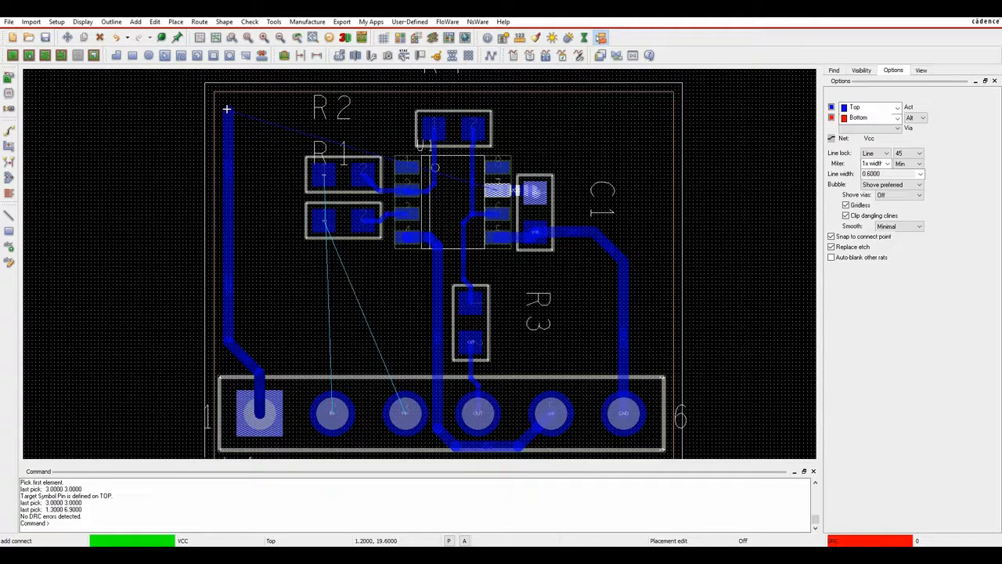
double_click(227, 110)
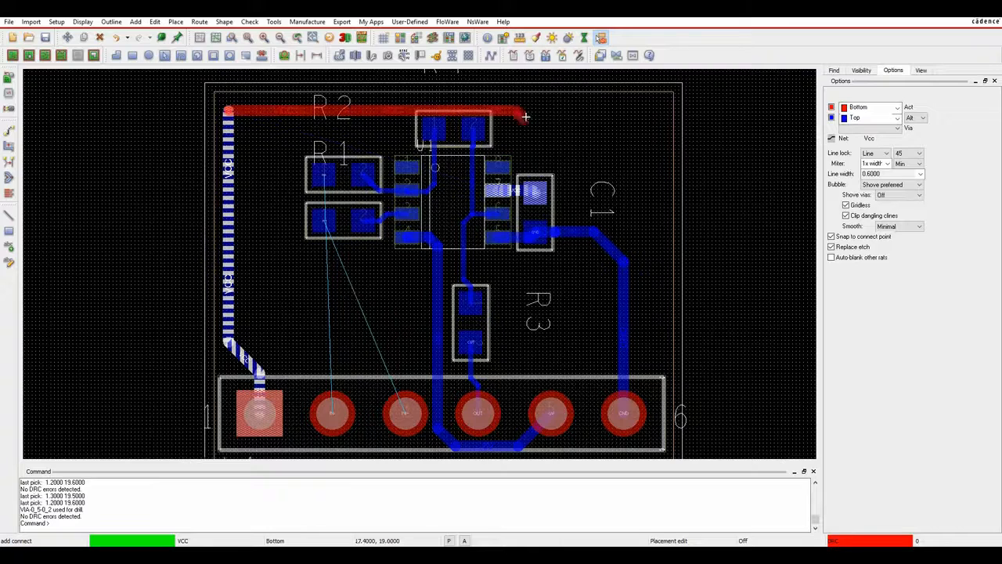
click(870, 118)
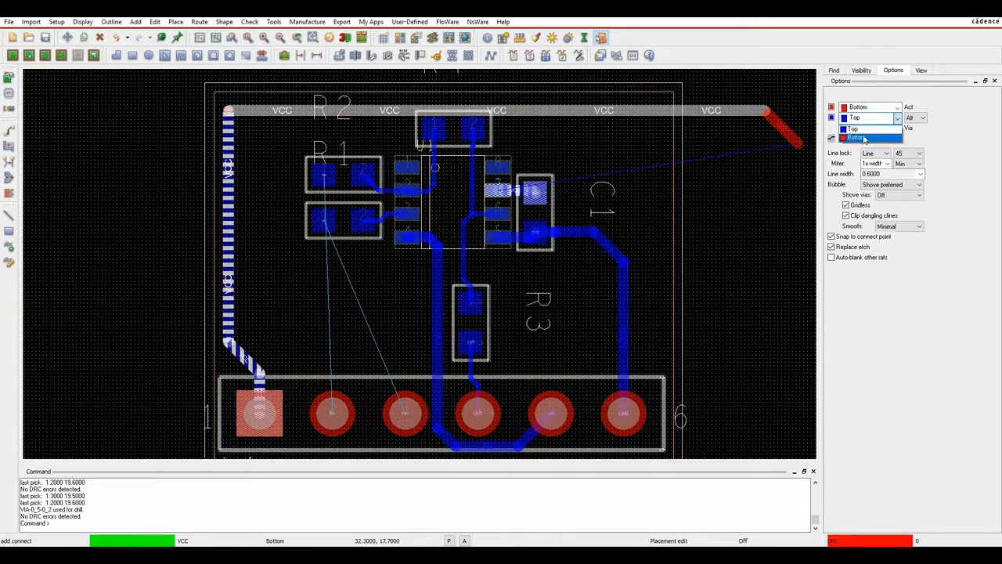
click(865, 129)
right_click(273, 112)
mouse_move(333, 210)
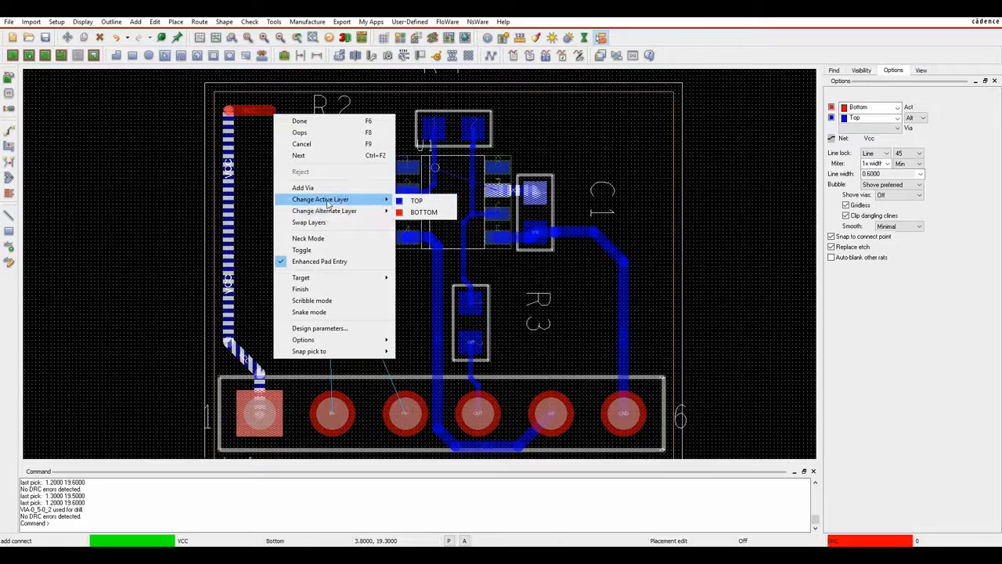
click(237, 99)
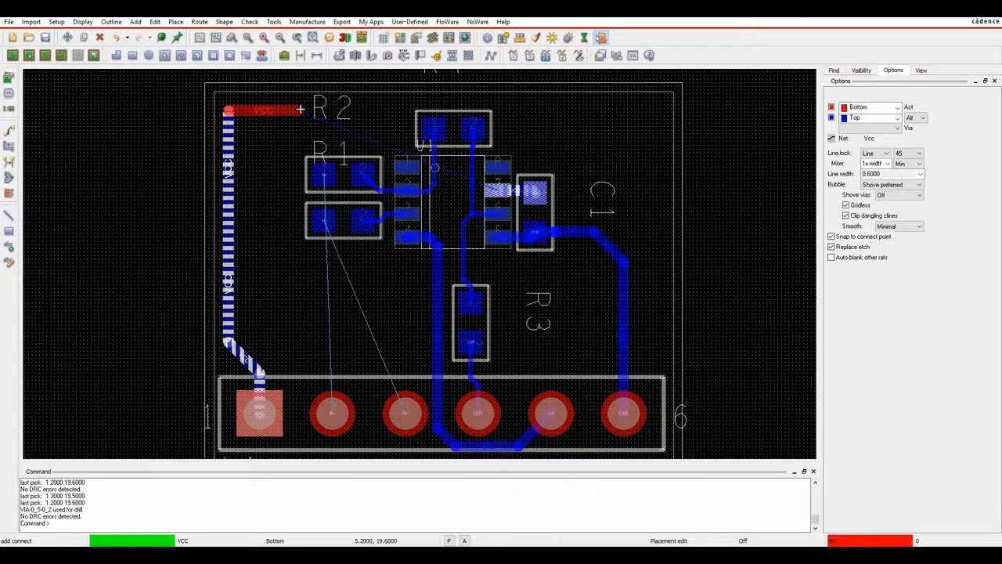
click(368, 101)
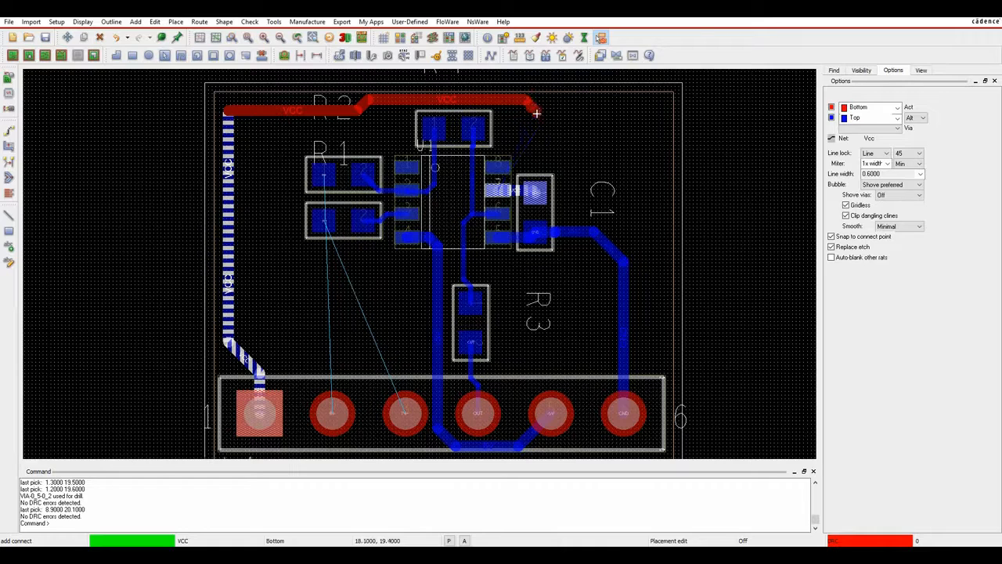
double_click(535, 113)
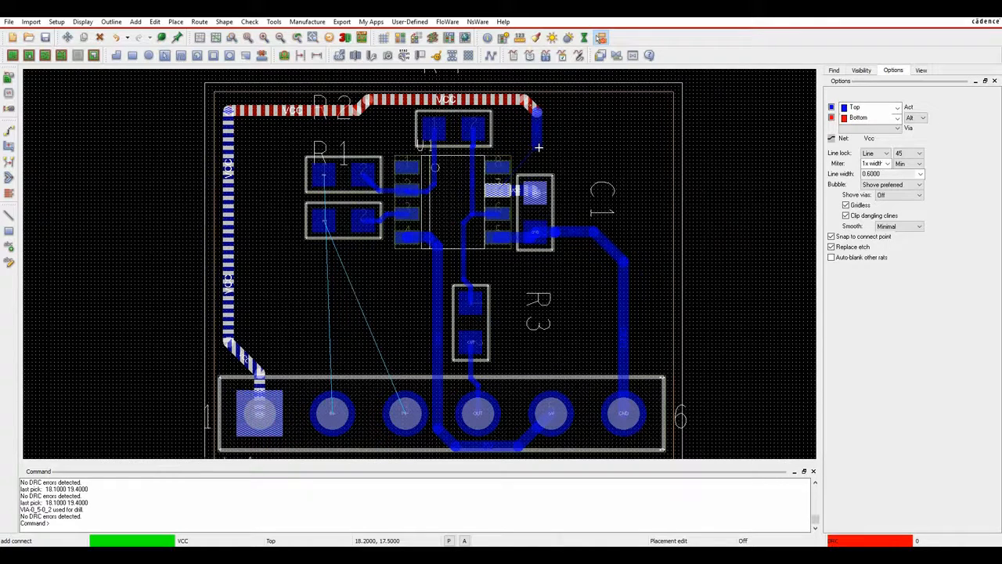
click(535, 192)
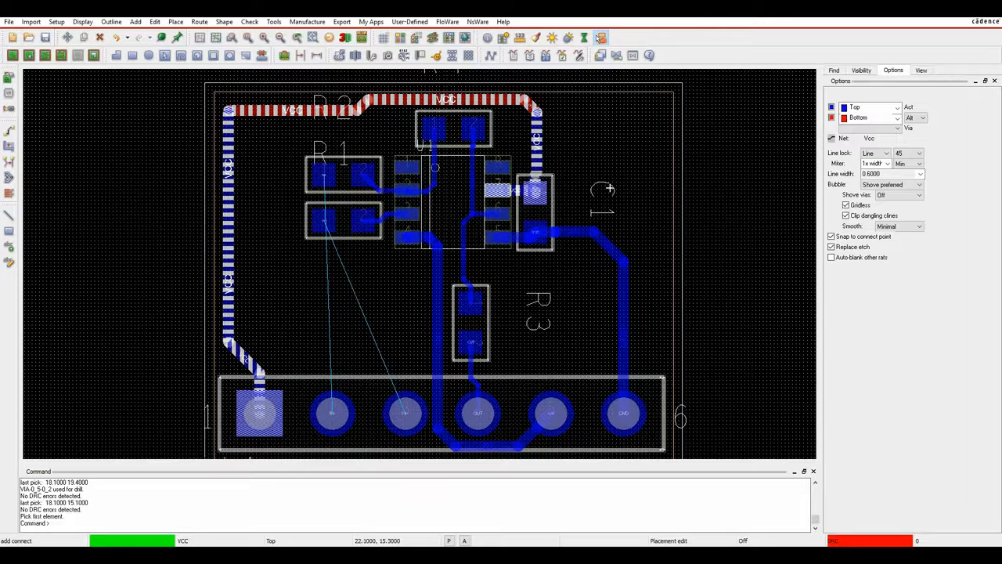
Route the IN- trace from connector pin 2 up and left to R1's pad.
click(341, 412)
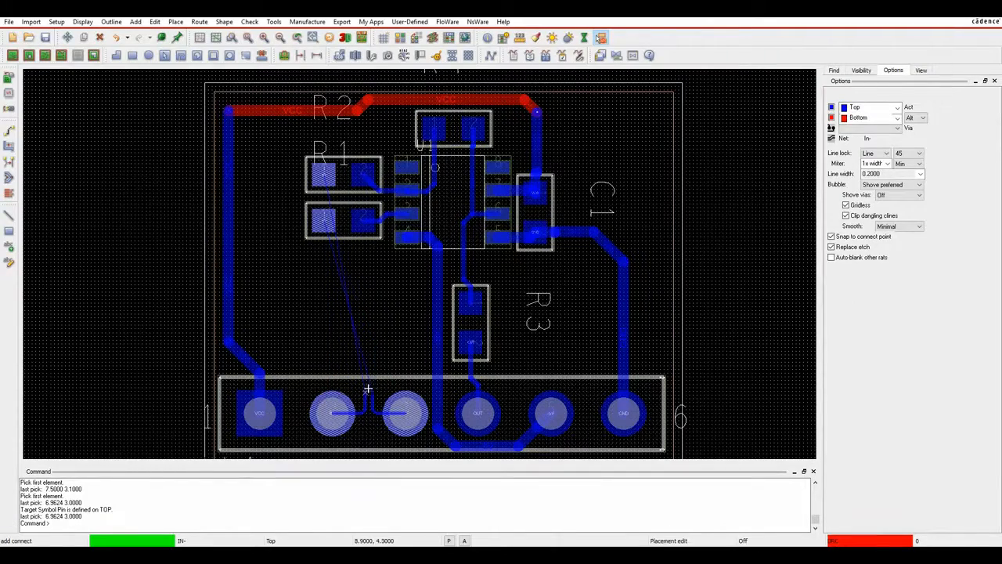
scroll(366, 383, up, 2)
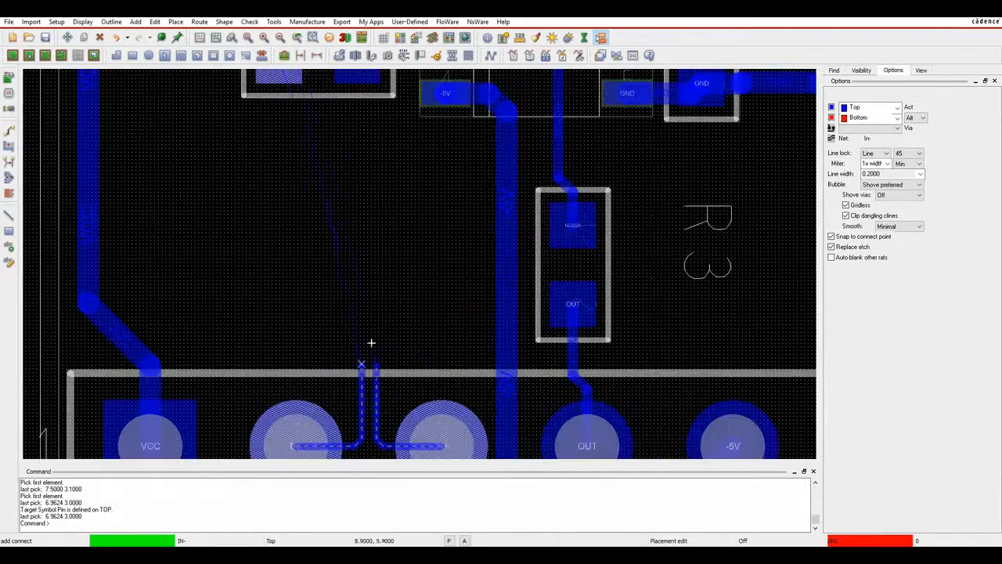
click(338, 250)
click(241, 243)
click(180, 208)
middle_drag(197, 76, 173, 262)
click(184, 238)
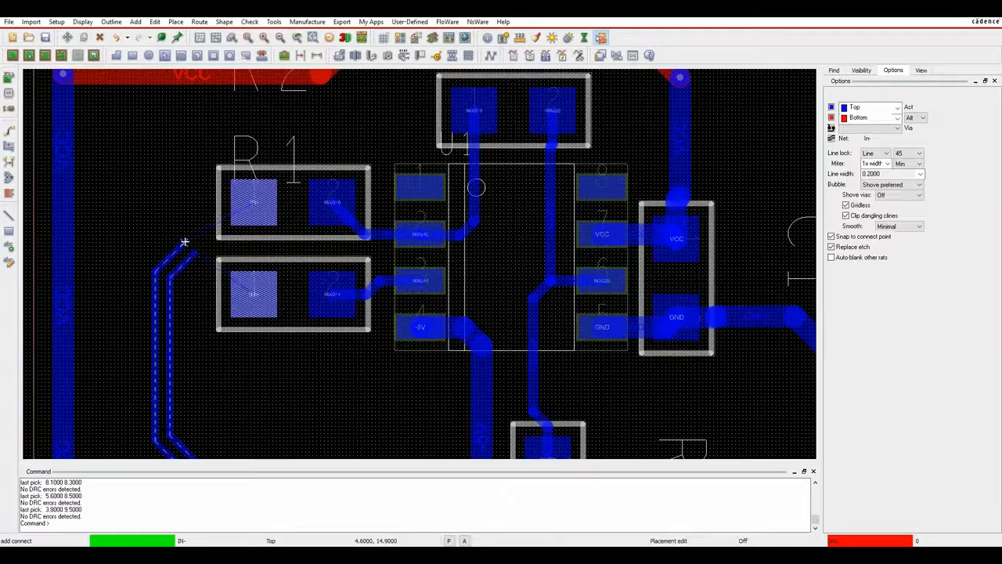
click(254, 207)
right_click(187, 188)
click(194, 195)
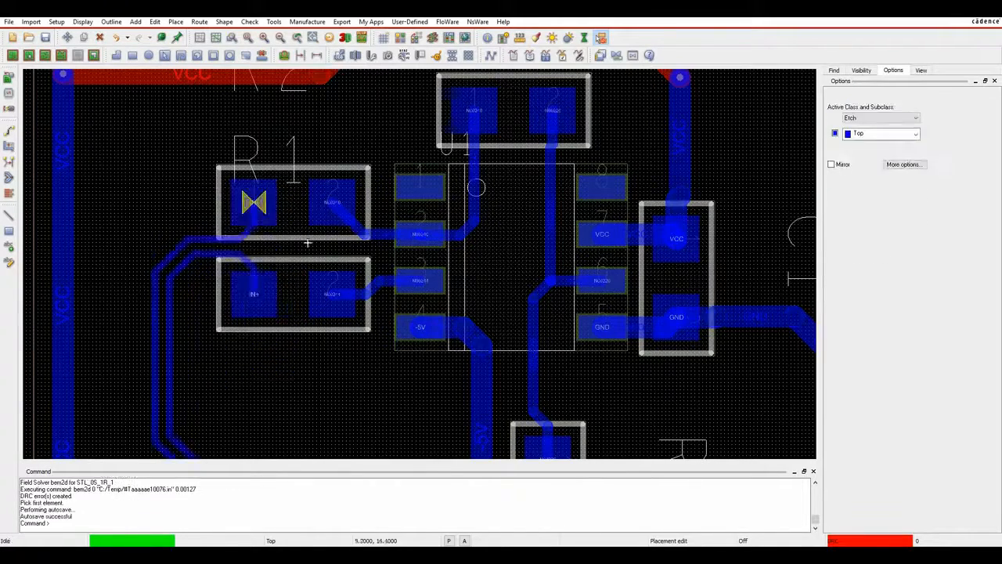
Slide the first diagonal IN+/IN− trace segments into new positions.
scroll(300, 295, down, 2)
middle_drag(498, 455, 464, 428)
scroll(244, 203, up, 3)
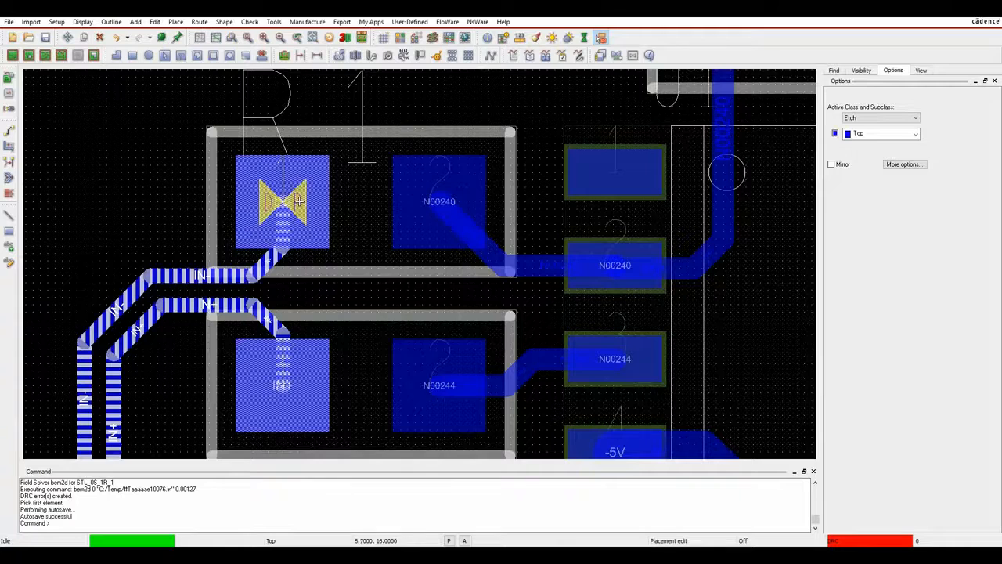
mouse_move(299, 201)
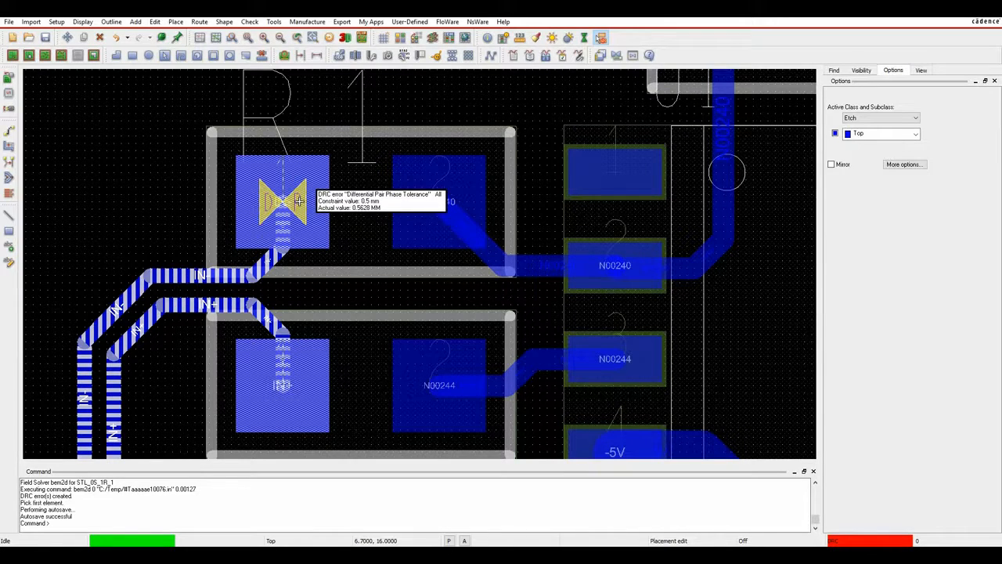
middle_drag(172, 360, 242, 293)
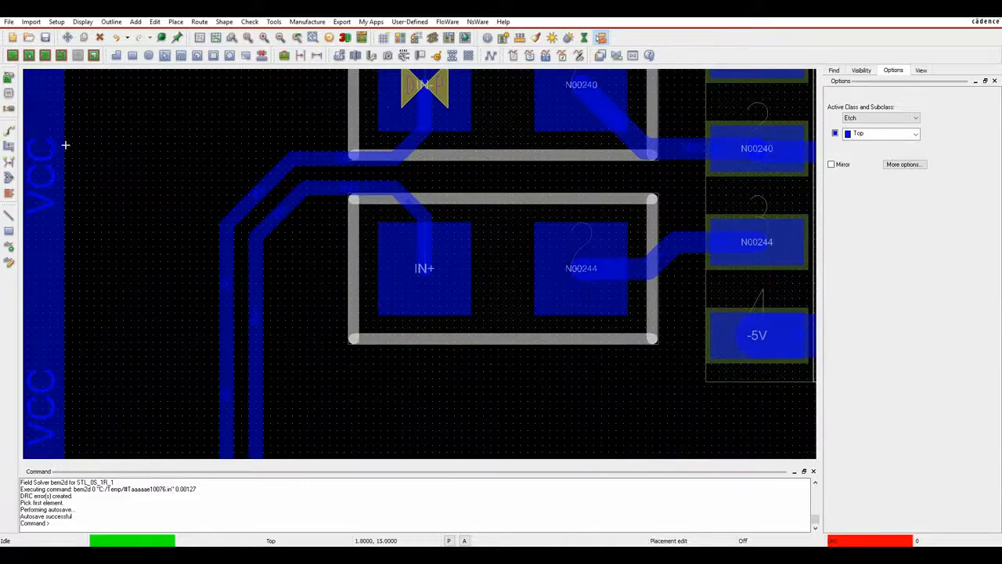
click(9, 144)
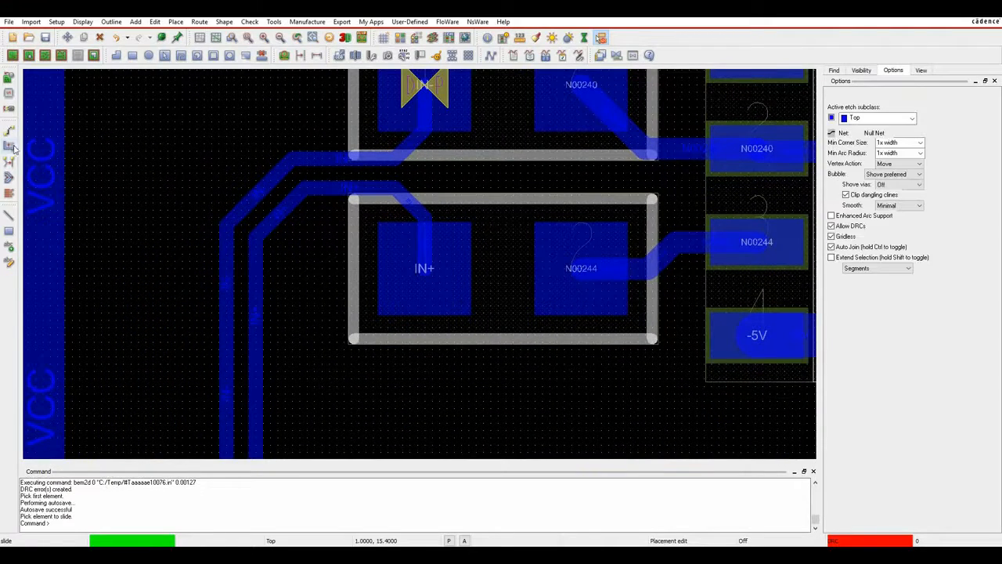
click(279, 218)
click(258, 193)
middle_drag(305, 349, 336, 101)
click(298, 111)
click(272, 137)
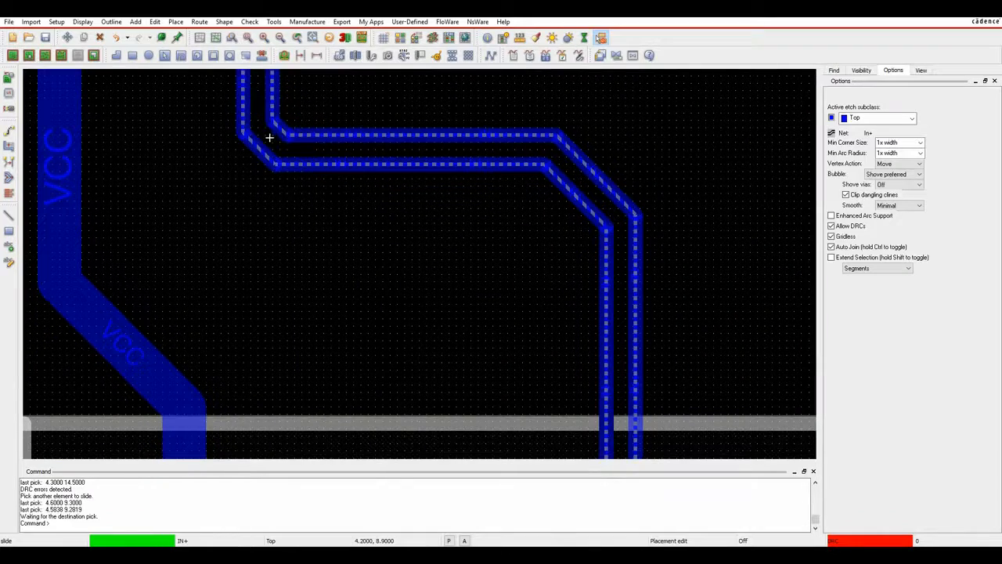
Slide the right-hand diagonal trace pair into place and end the slide command.
click(561, 202)
click(614, 166)
scroll(541, 293, down, 2)
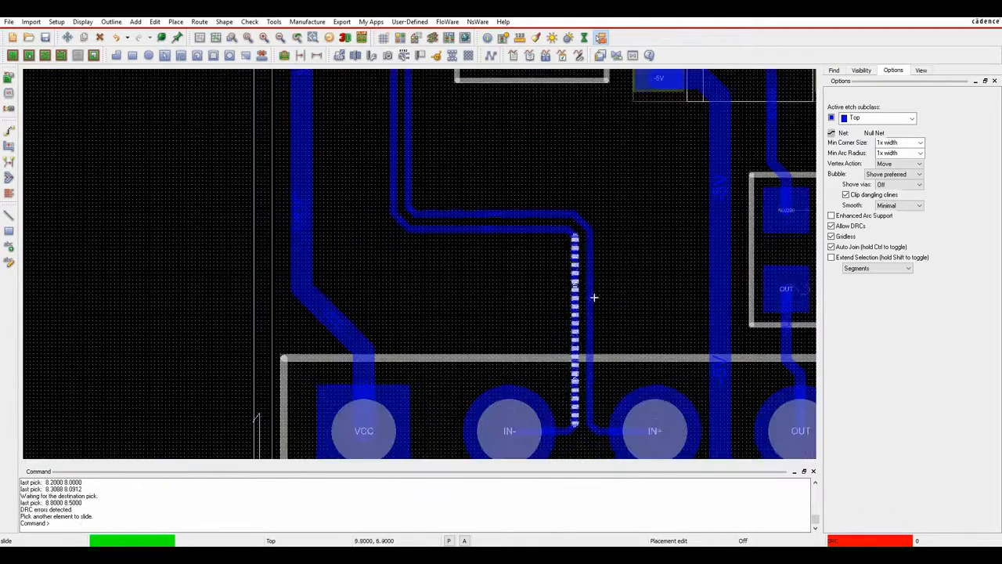
middle_drag(714, 81, 671, 263)
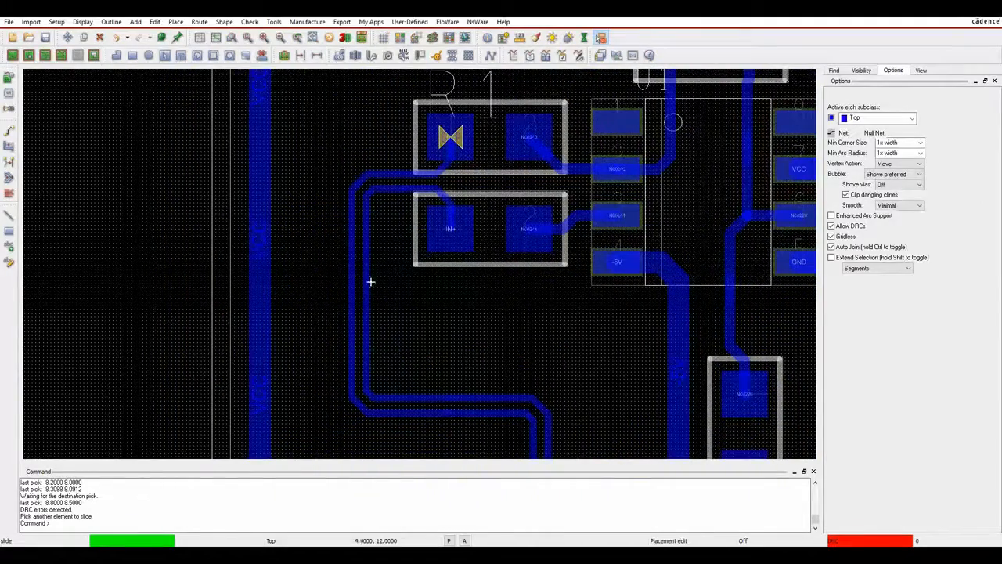
right_click(311, 167)
click(333, 174)
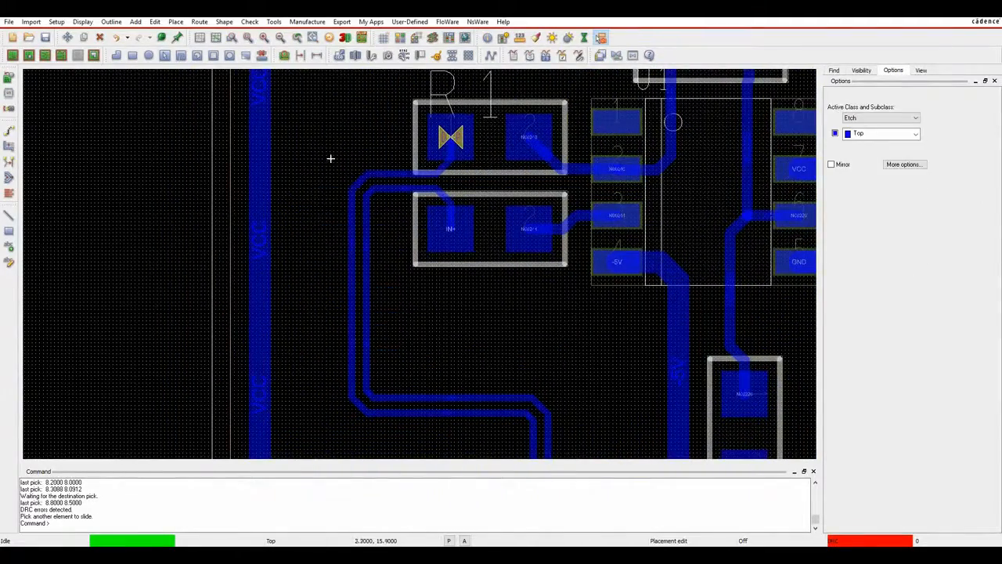
click(9, 21)
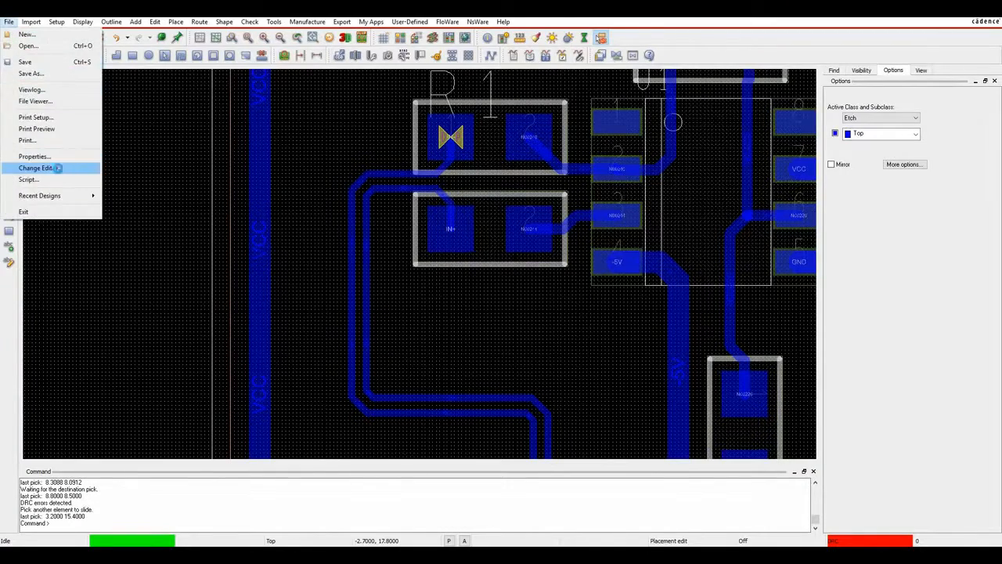
Switch to the higher product edition, phase-tune the IN+ segment, then launch Constraint Manager.
click(36, 167)
double_click(327, 183)
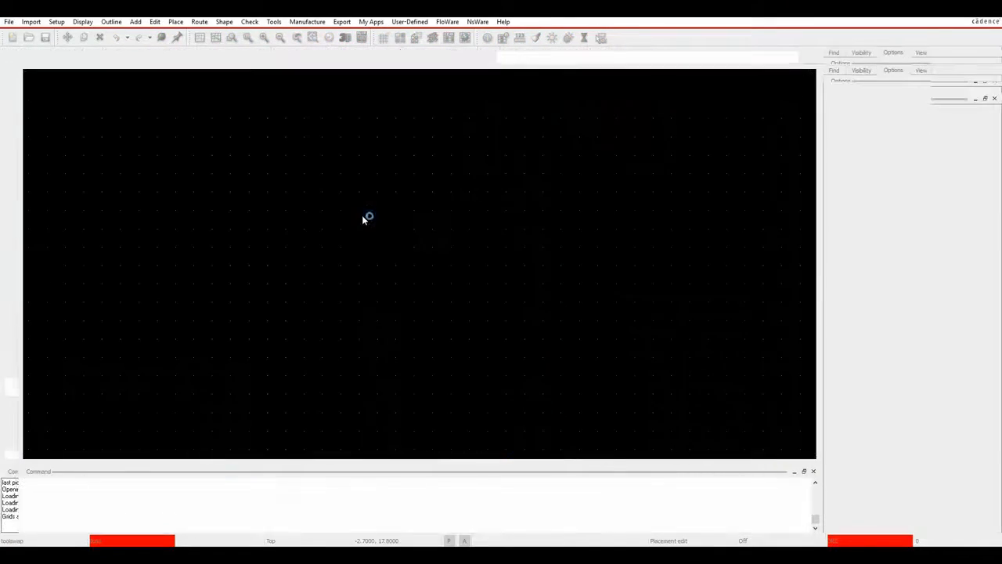
click(199, 21)
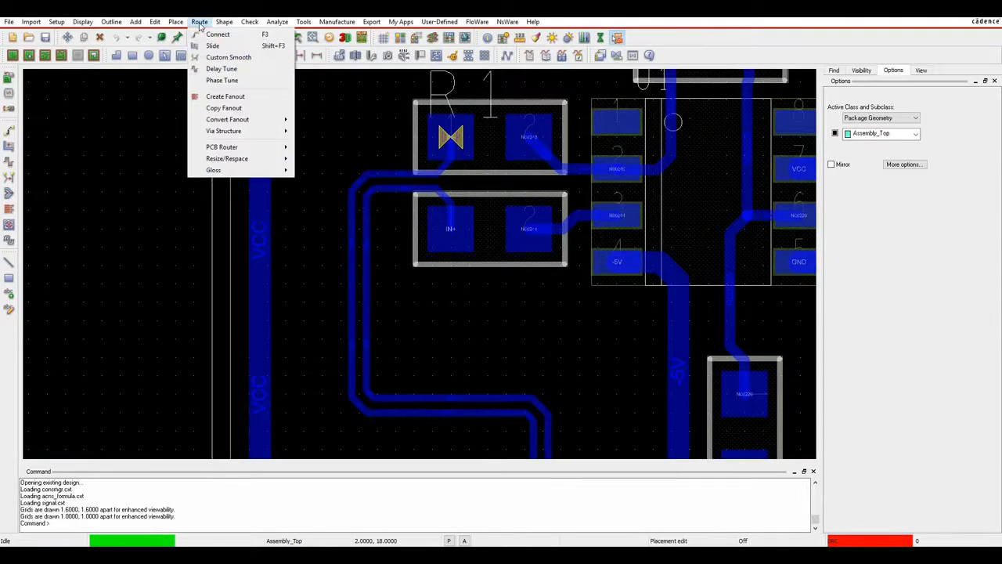
click(224, 80)
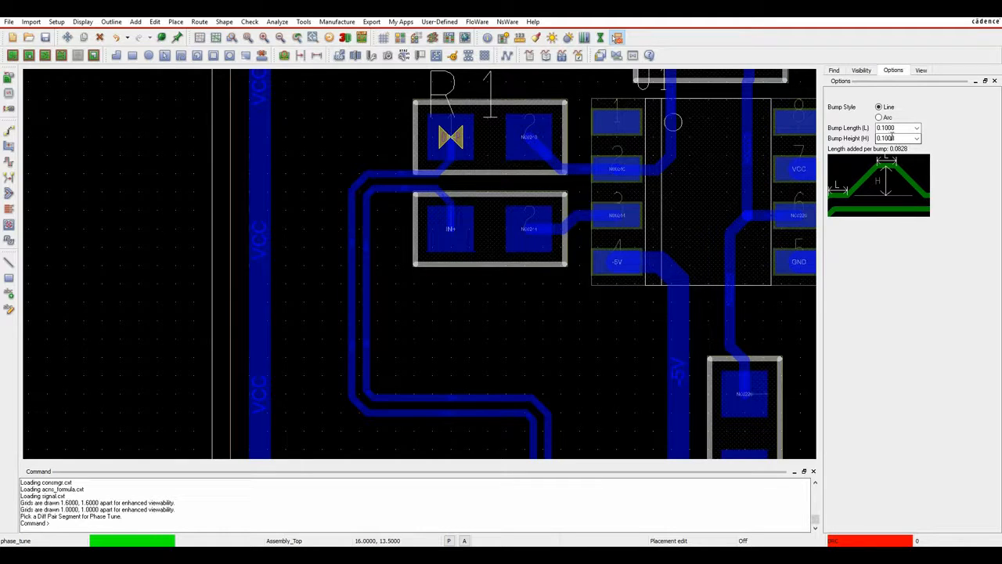
click(366, 280)
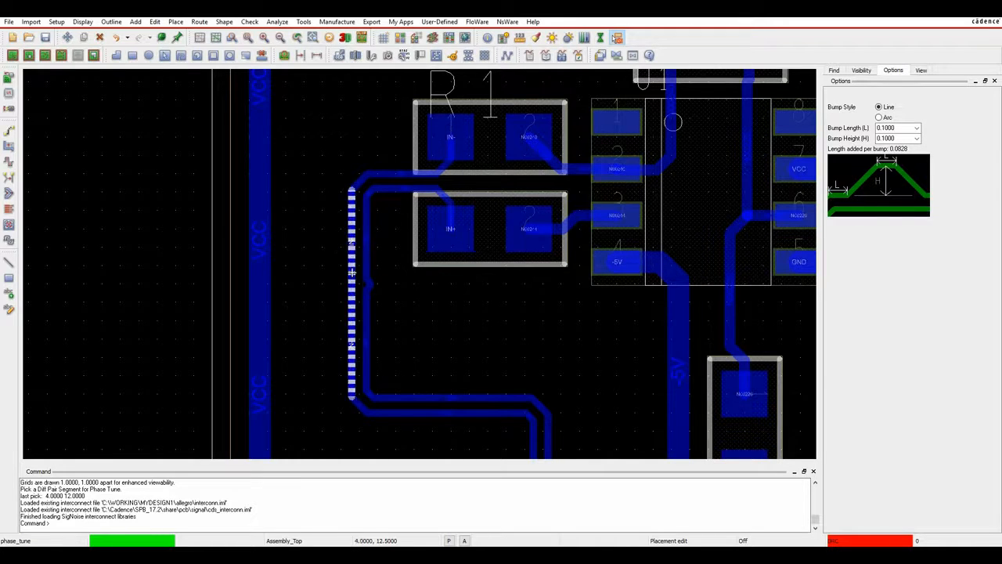
right_click(414, 295)
click(436, 303)
click(451, 40)
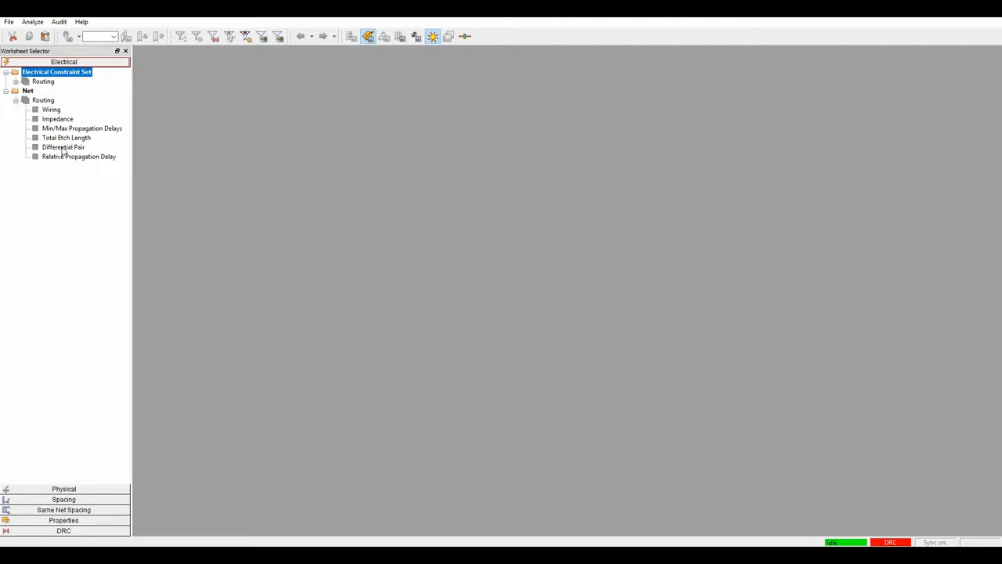
Analyze the IN differential pair's lengths and phase, then close Constraint Manager.
click(62, 147)
click(187, 110)
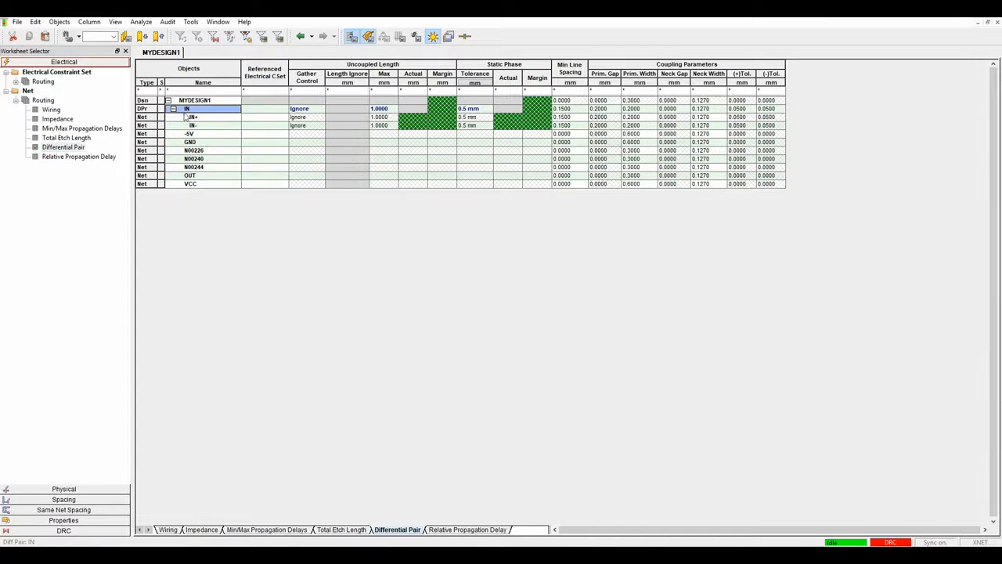
right_click(188, 110)
click(213, 115)
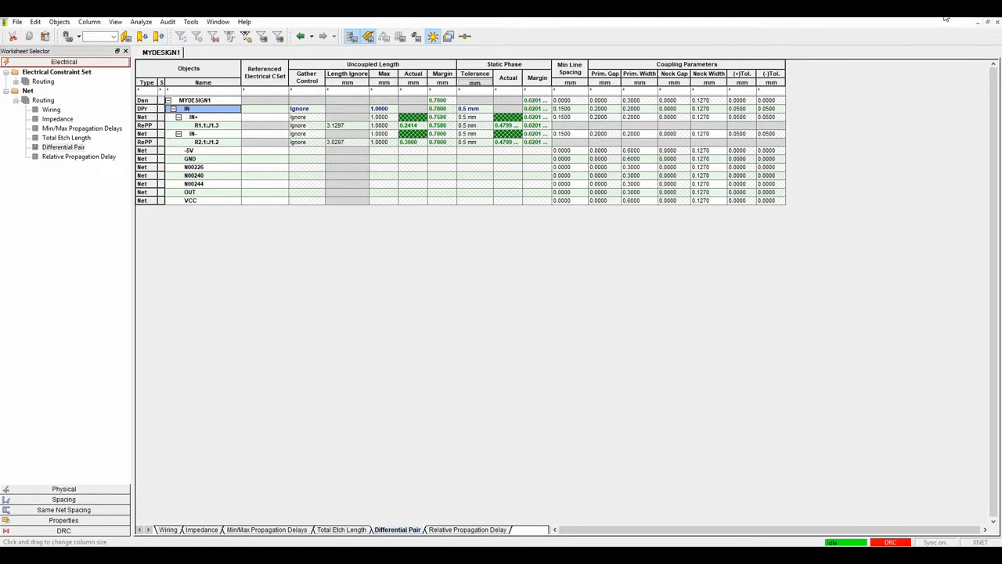
click(992, 18)
Delete the GND trace running from C1 to connector pin 6.
scroll(568, 231, down, 1)
middle_drag(638, 299, 463, 275)
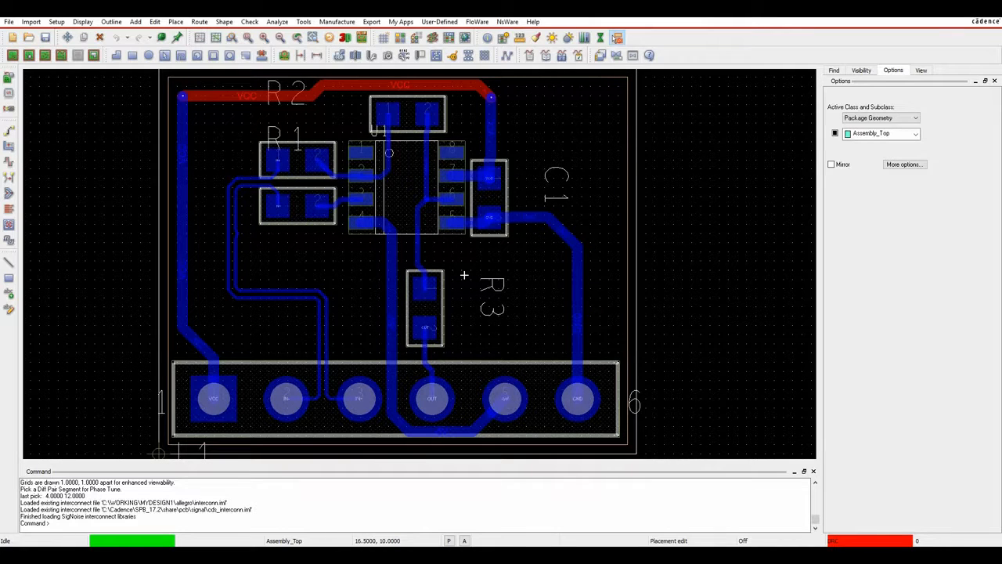
click(99, 37)
click(494, 227)
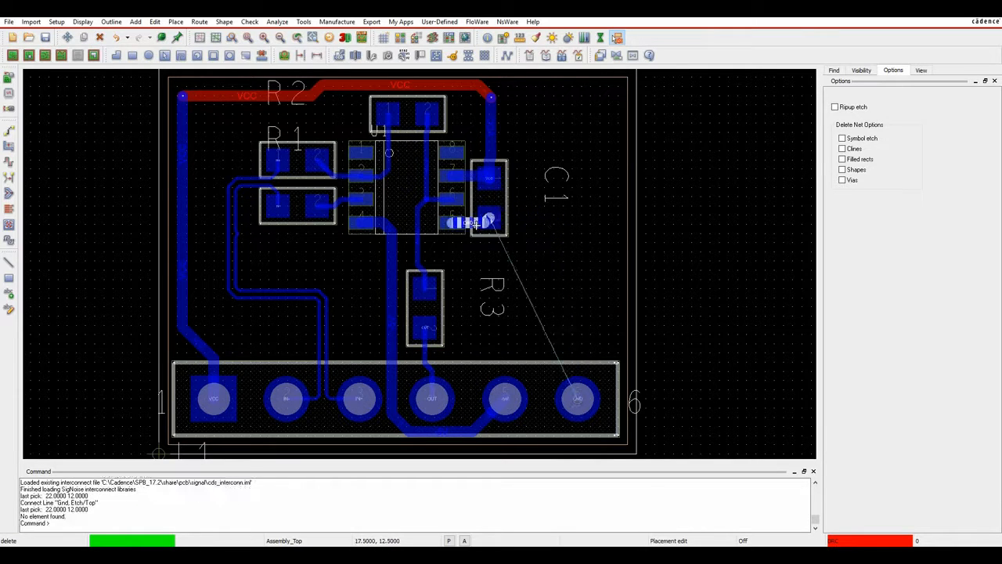
Complete the GND trace deletion and end the Delete command.
click(495, 227)
right_click(568, 254)
click(579, 271)
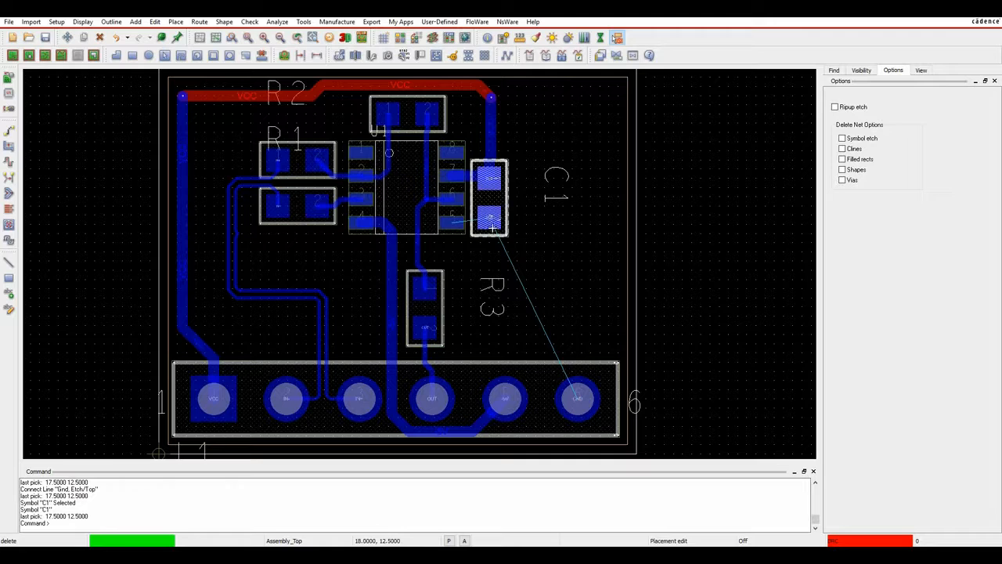
Add outward fanout vias to C1's GND pin and U1 pin 5.
click(198, 22)
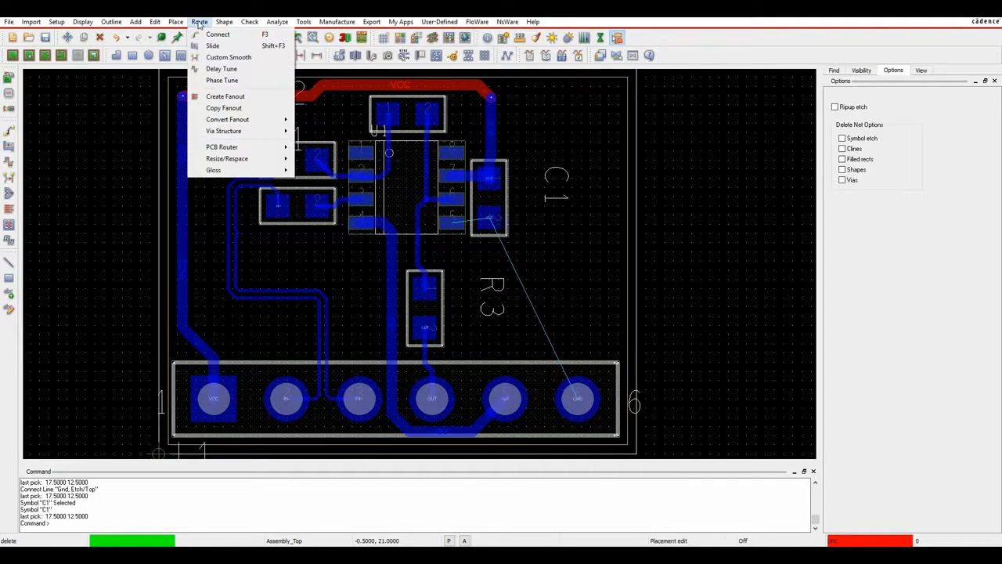
click(219, 96)
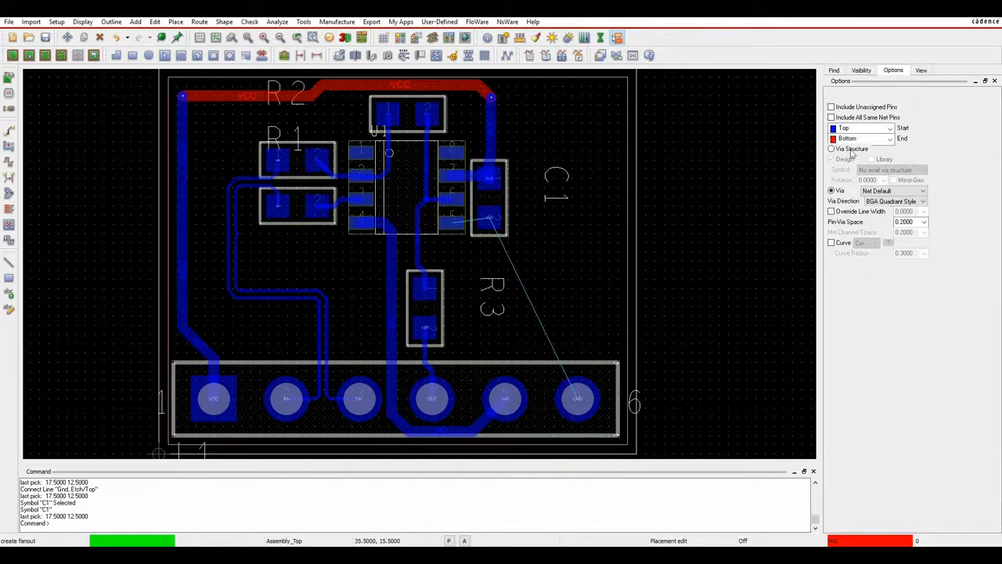
click(878, 202)
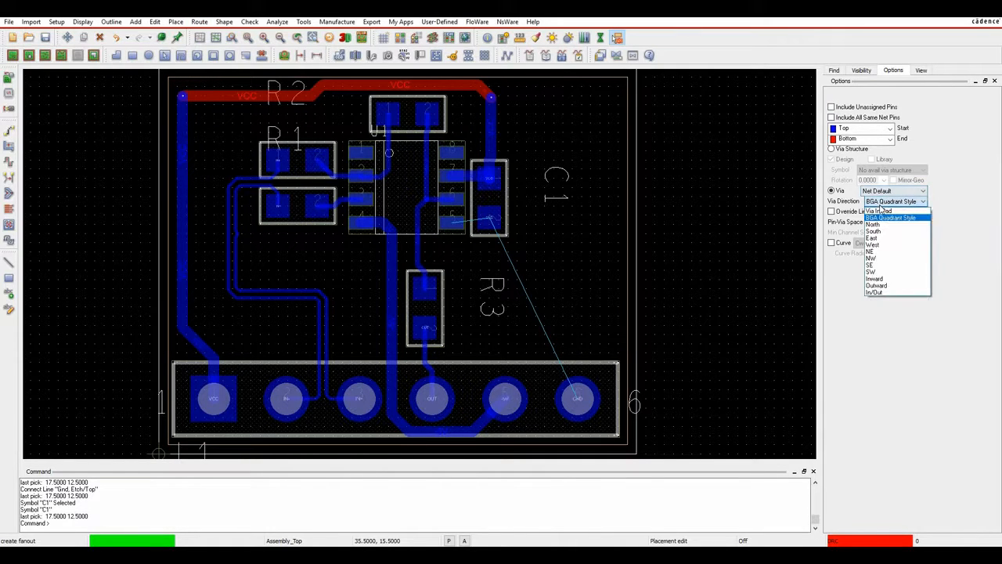
click(877, 286)
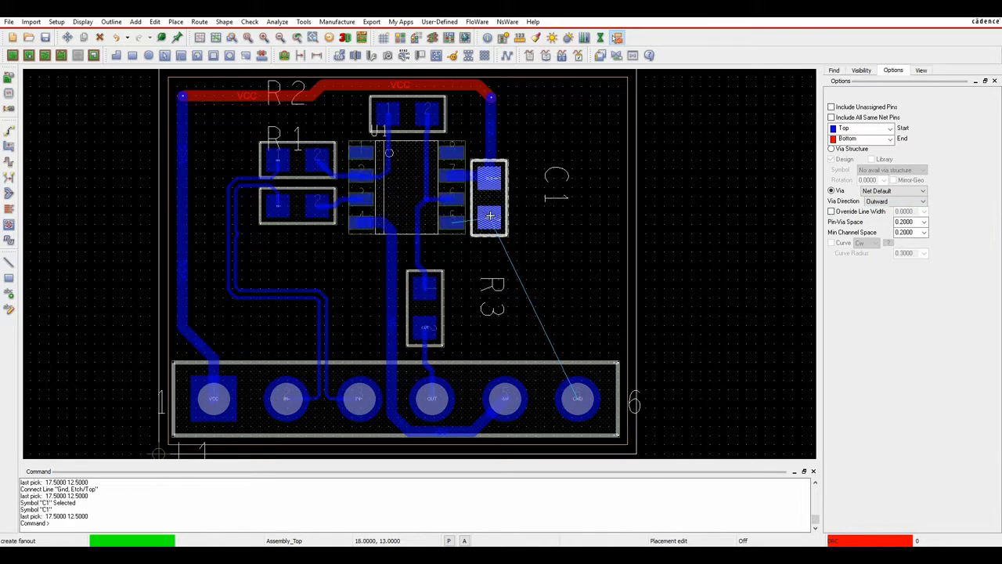
click(833, 71)
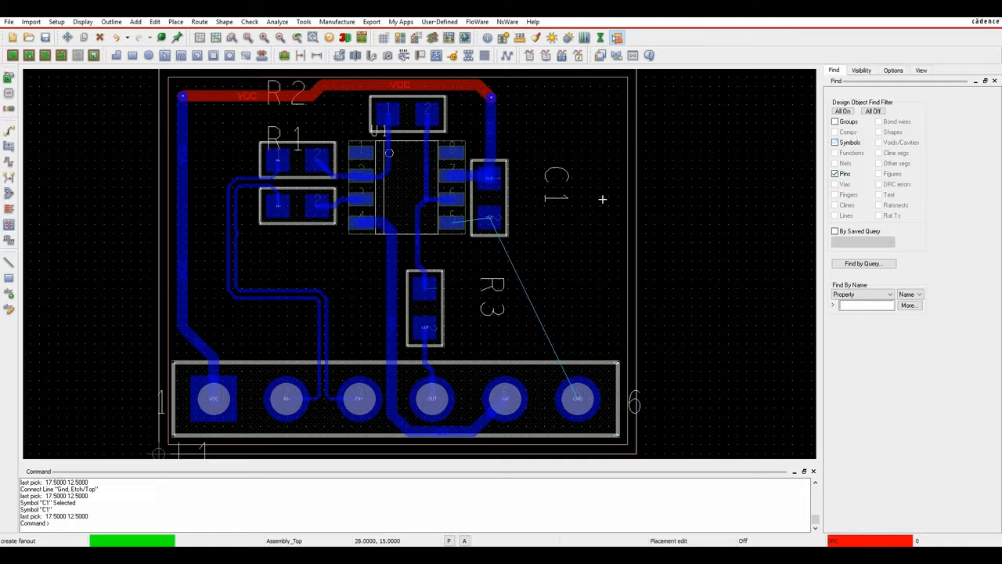
click(494, 221)
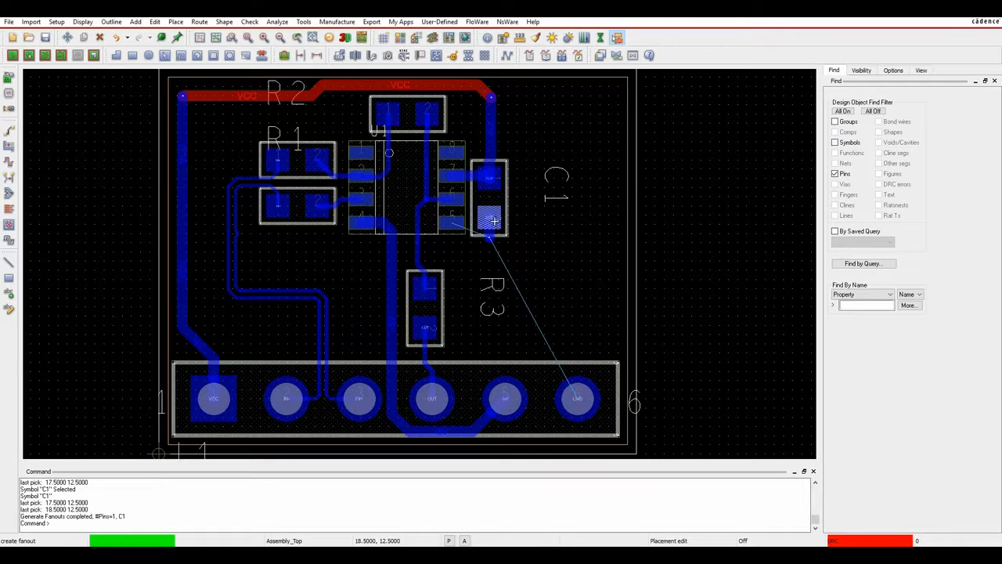
click(452, 224)
Undo U1 pin 5's fanout and redo it with the via pointing South.
right_click(523, 224)
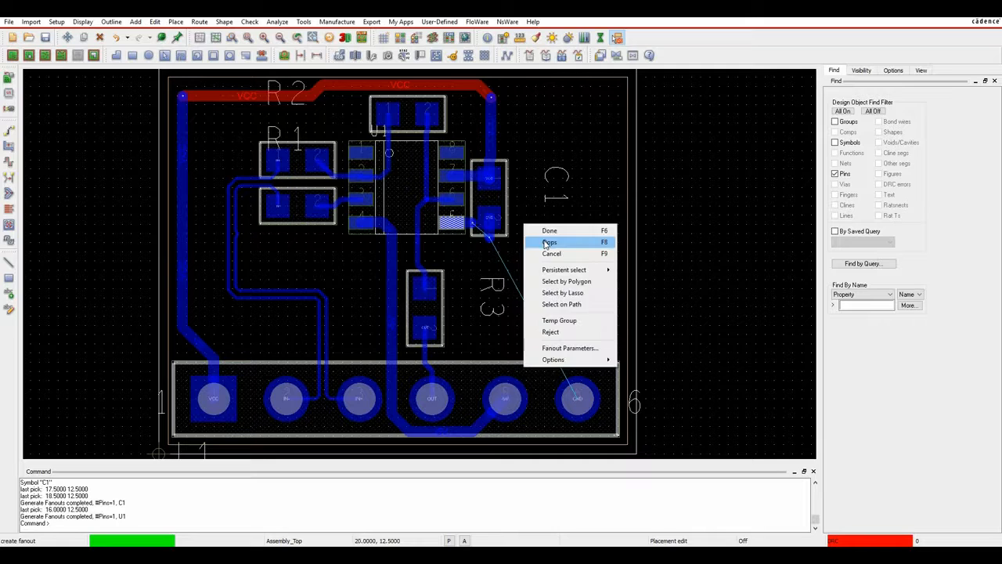
click(547, 240)
click(894, 70)
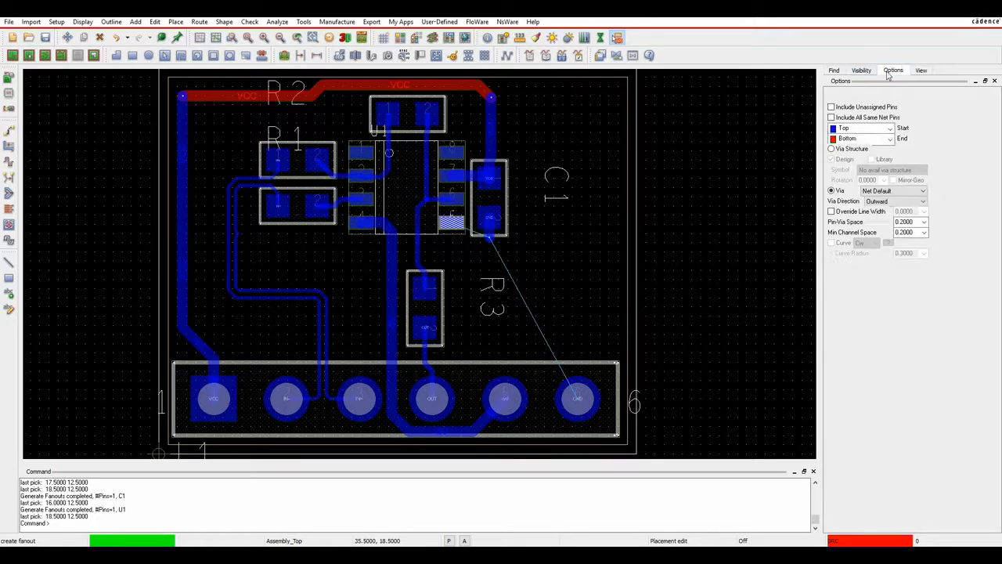
click(889, 201)
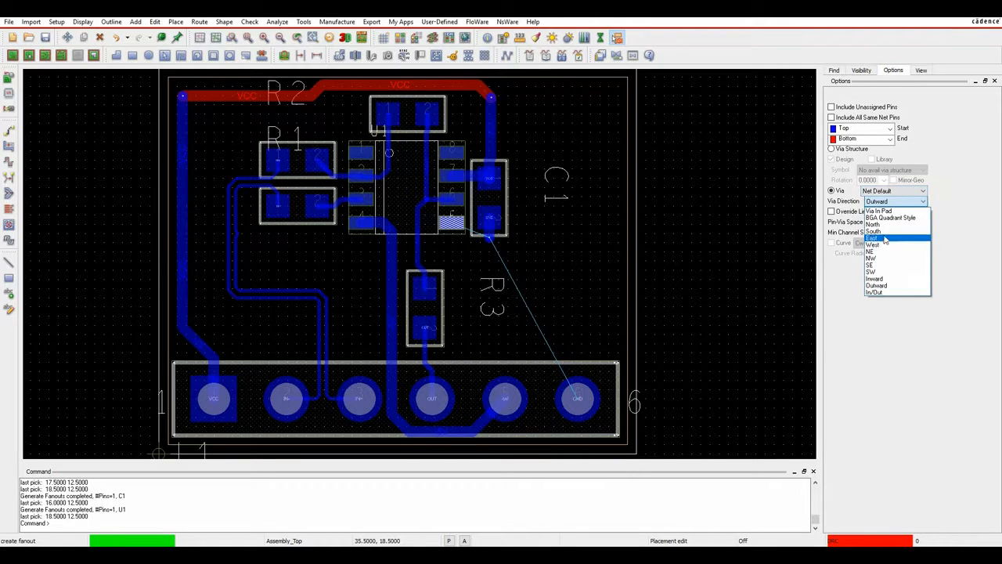
click(872, 231)
click(454, 226)
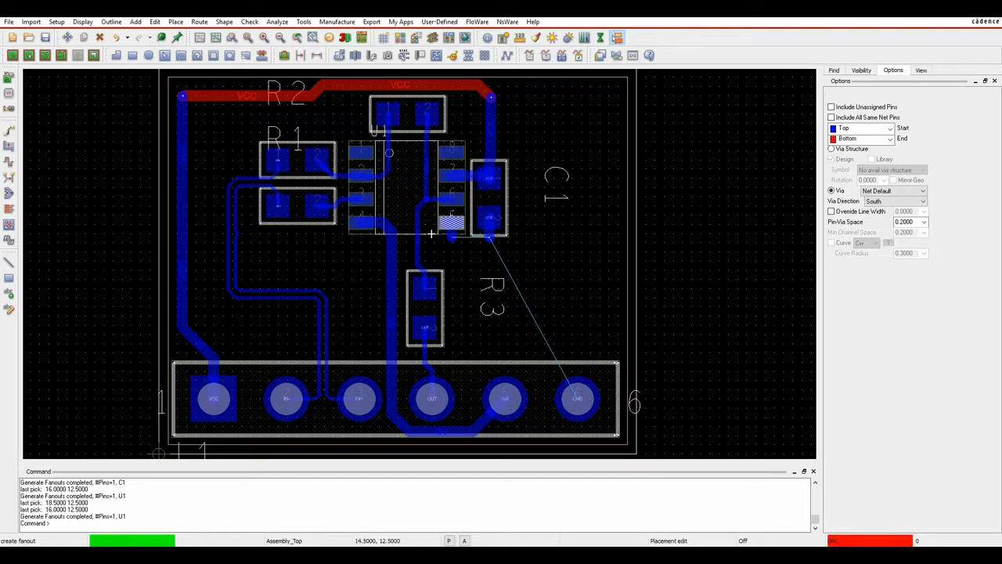
right_click(700, 225)
click(711, 229)
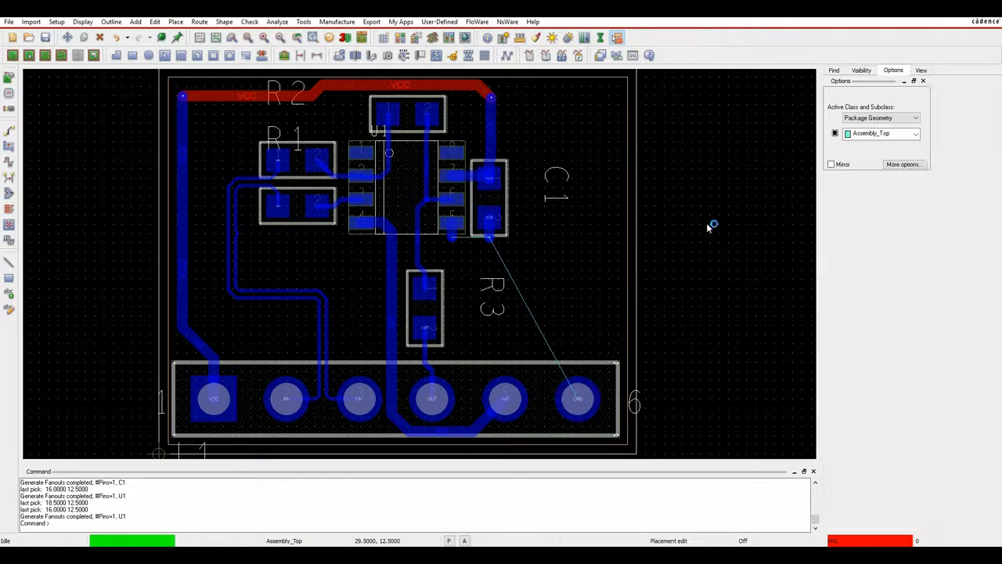
Set up a new copper shape on Etch / Bottom with its net assigned to Gnd.
click(116, 58)
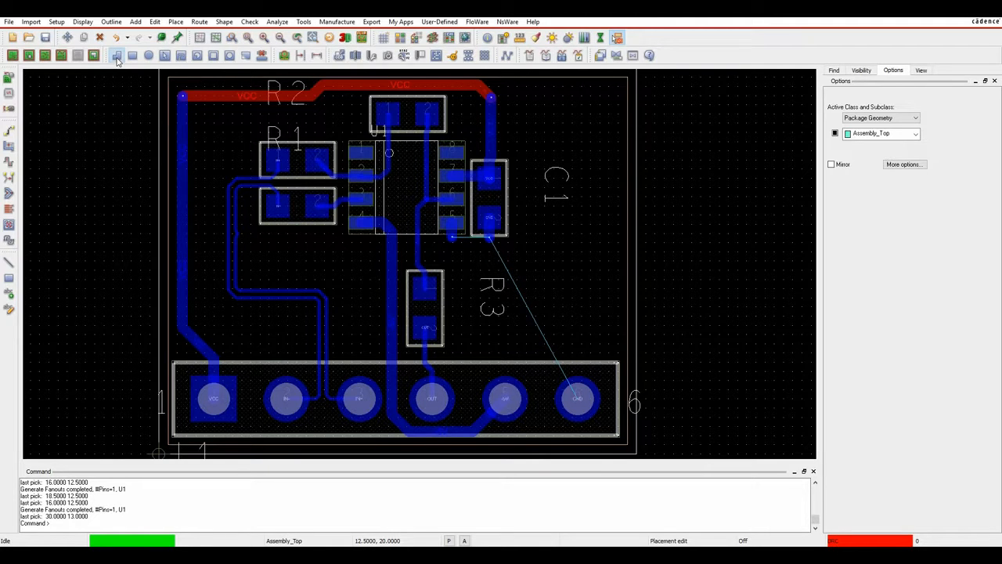
click(879, 117)
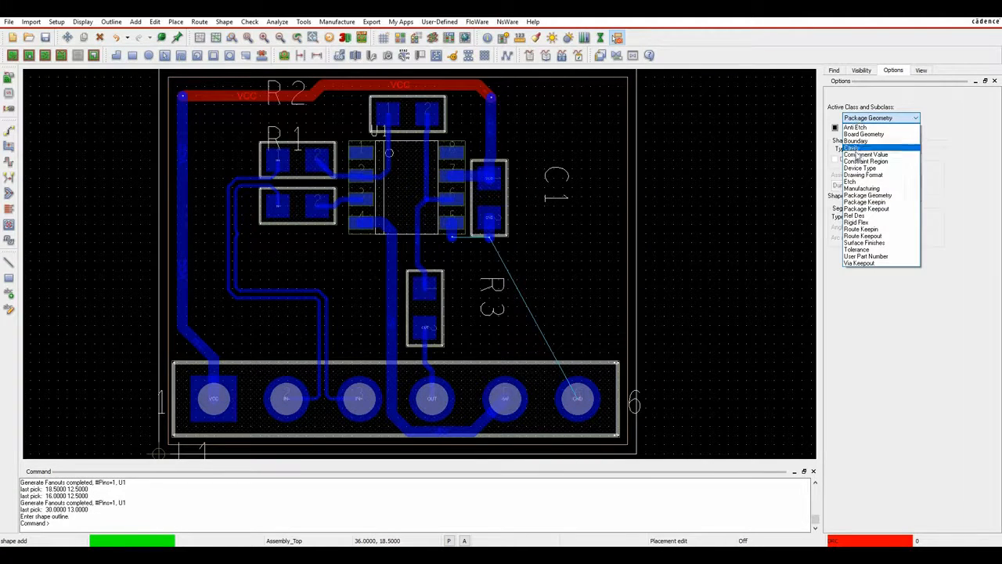
click(867, 144)
click(871, 128)
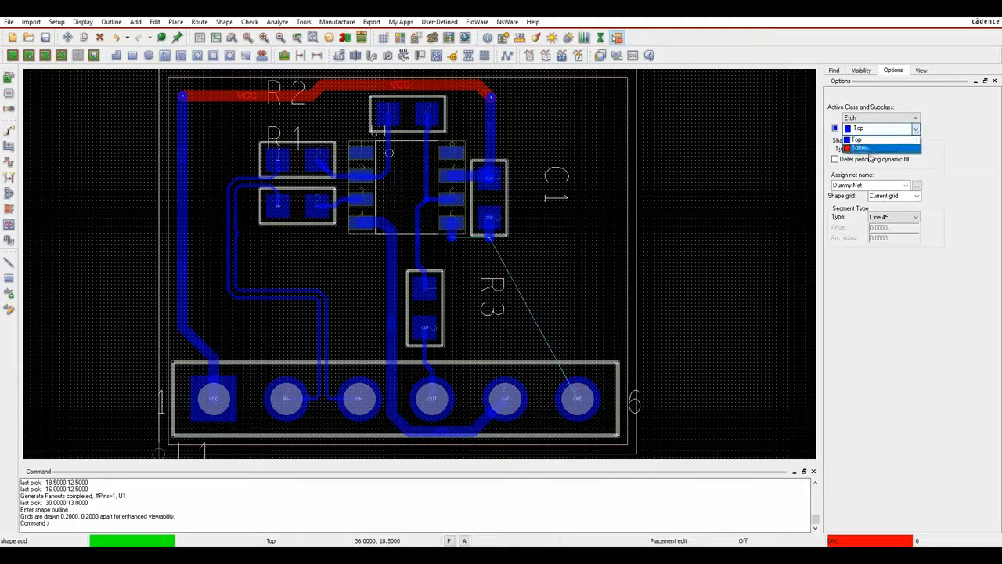
click(869, 149)
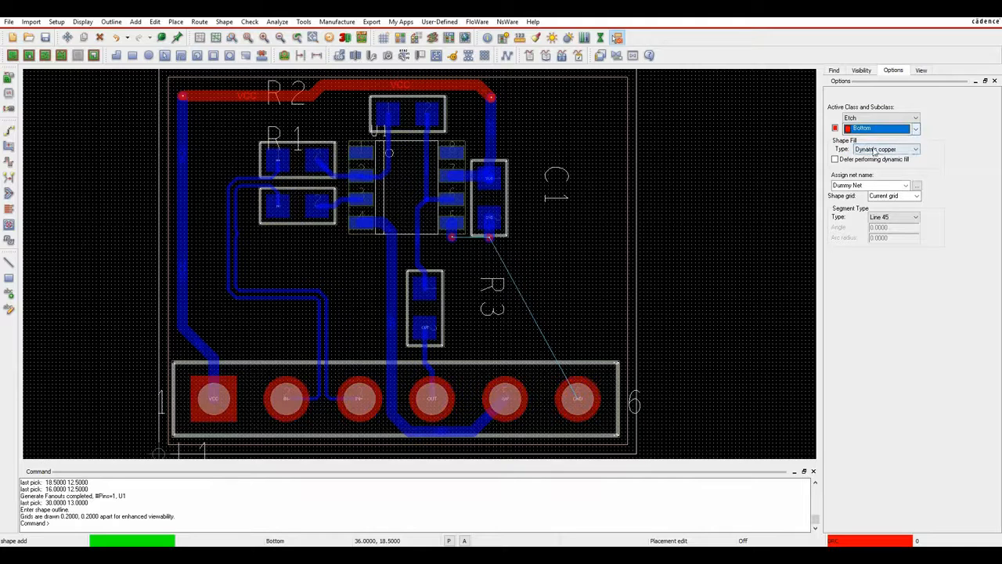
click(906, 186)
click(918, 187)
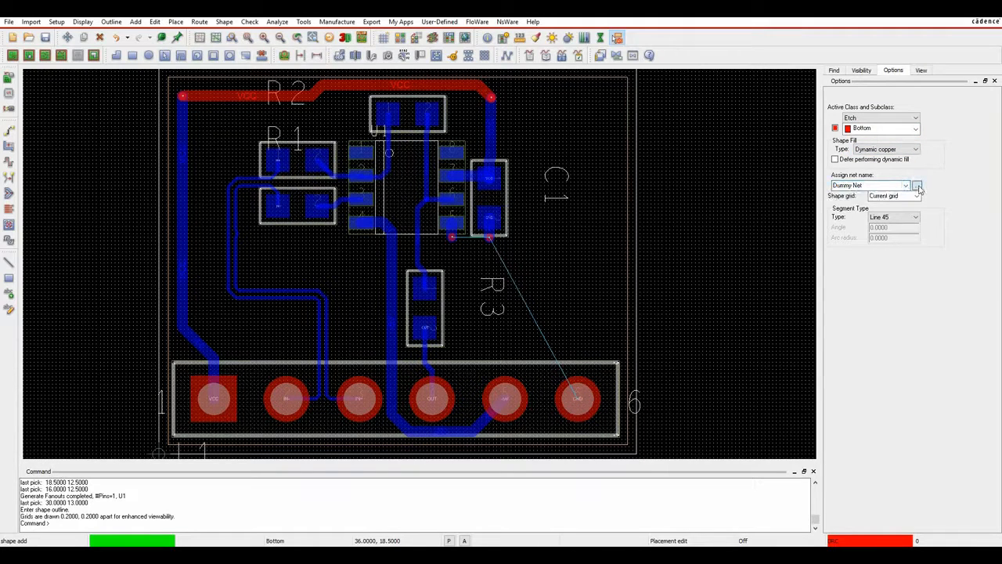
click(918, 188)
click(280, 213)
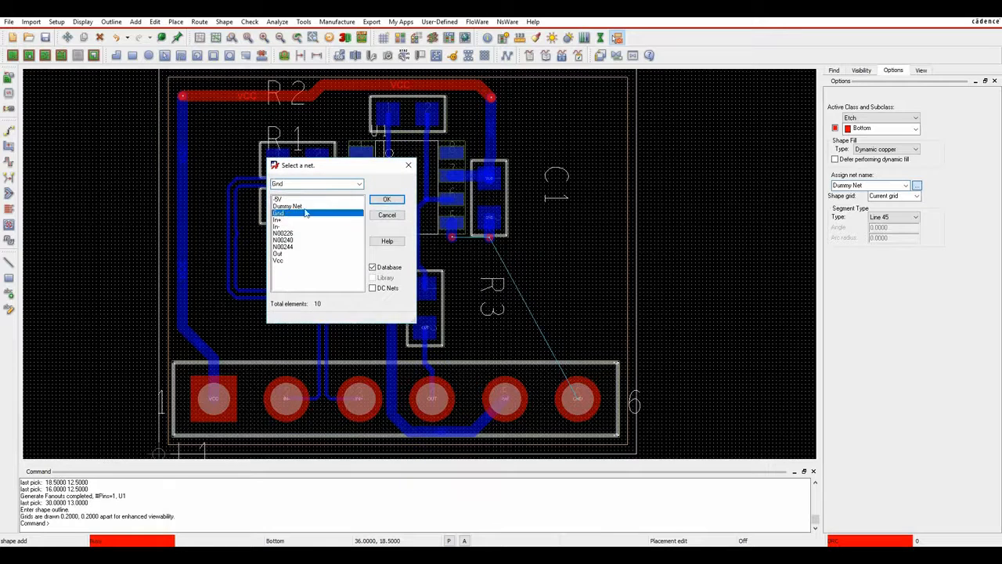
click(387, 199)
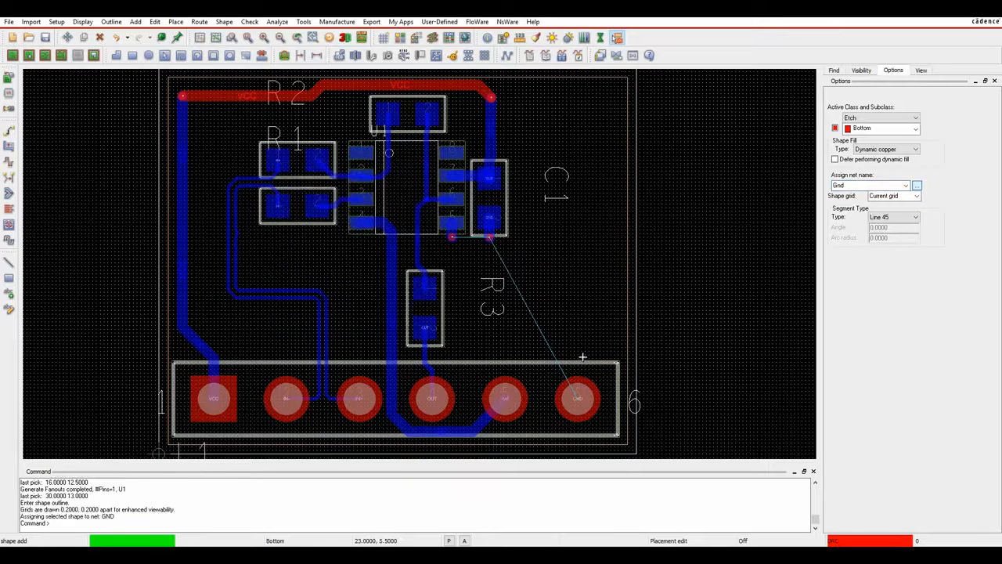
Draw the GND pour outline around C1, R3 and the GND pad, then finish it.
click(621, 440)
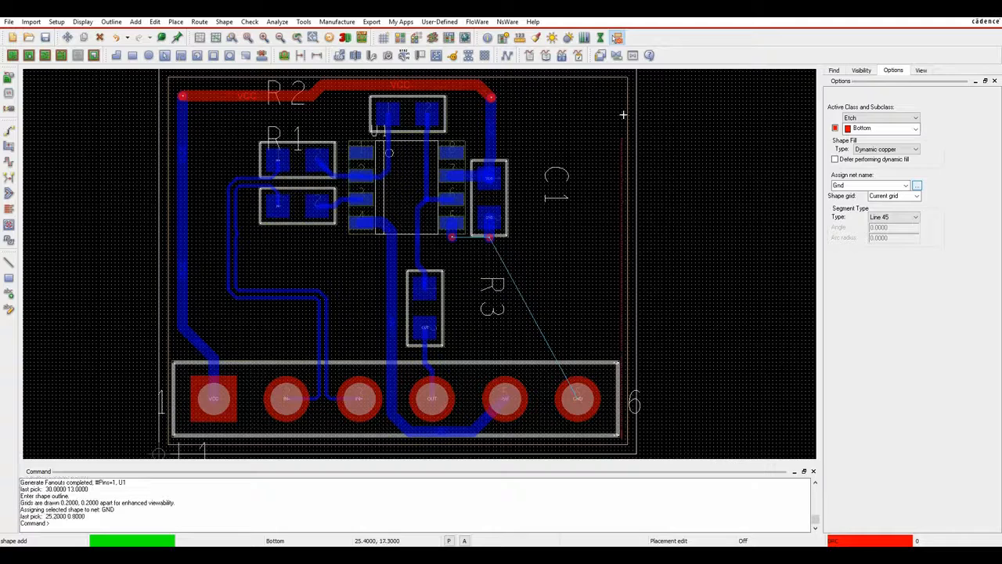
click(607, 200)
click(437, 207)
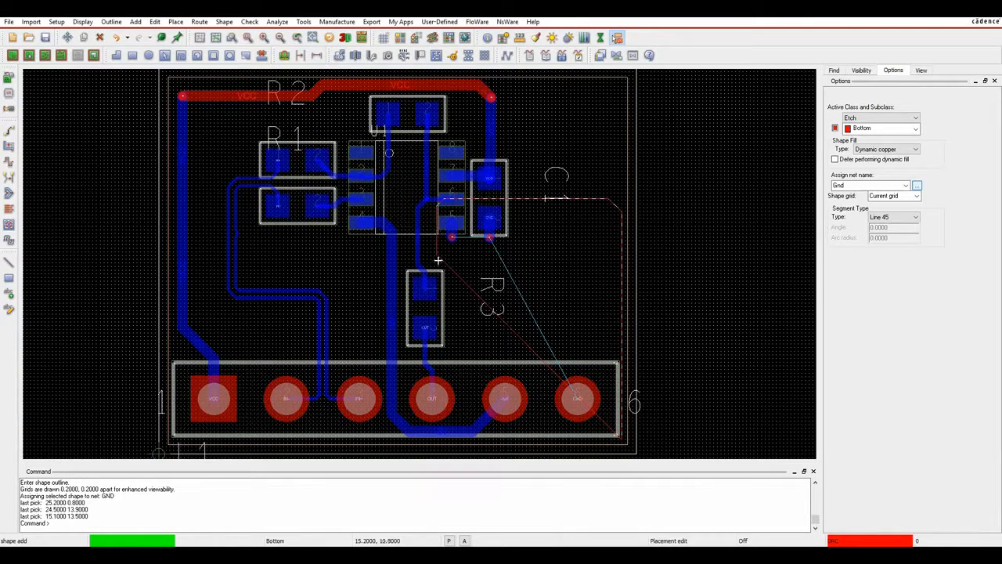
click(458, 350)
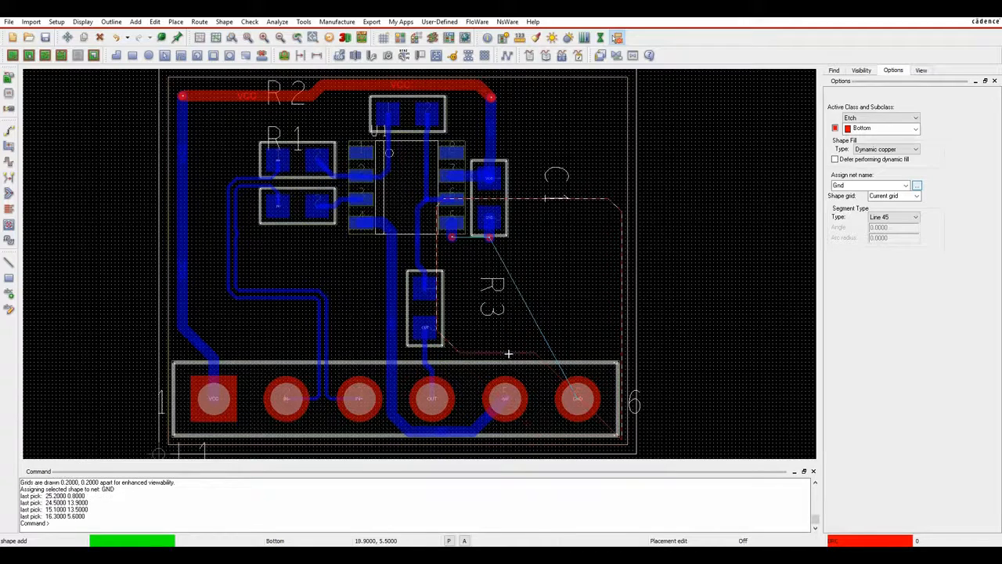
click(513, 353)
click(539, 367)
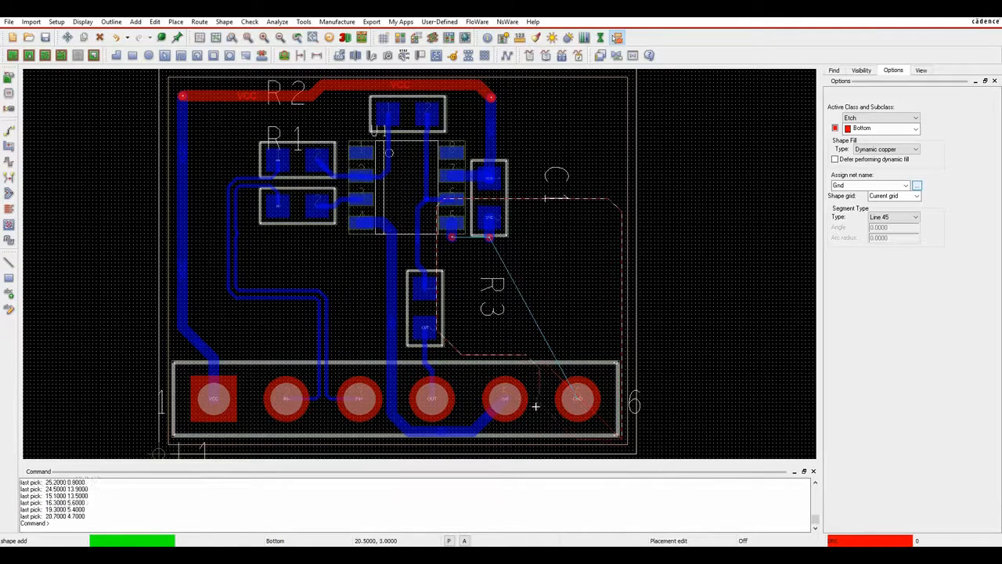
click(540, 434)
click(545, 439)
right_click(579, 437)
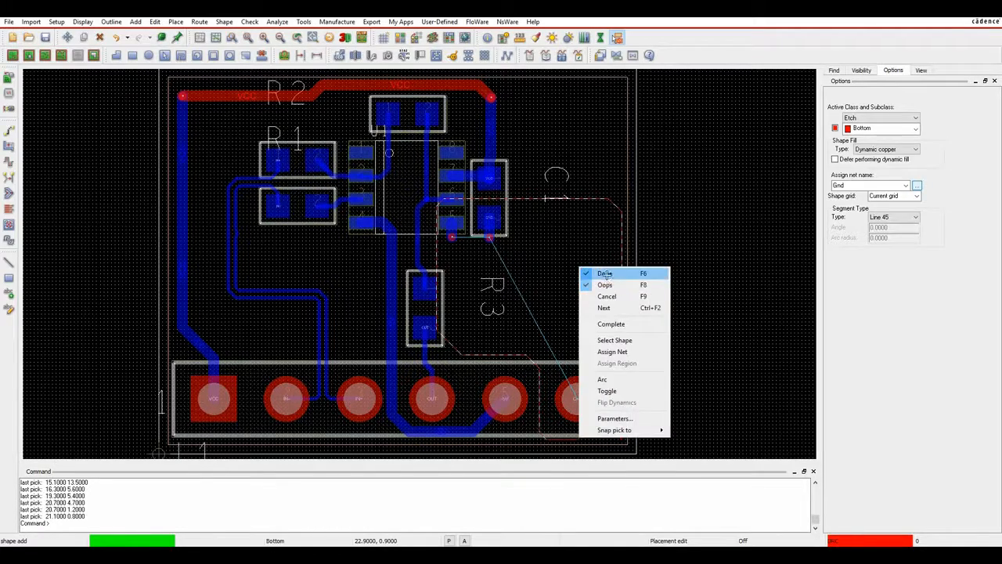
click(606, 274)
scroll(452, 239, up, 3)
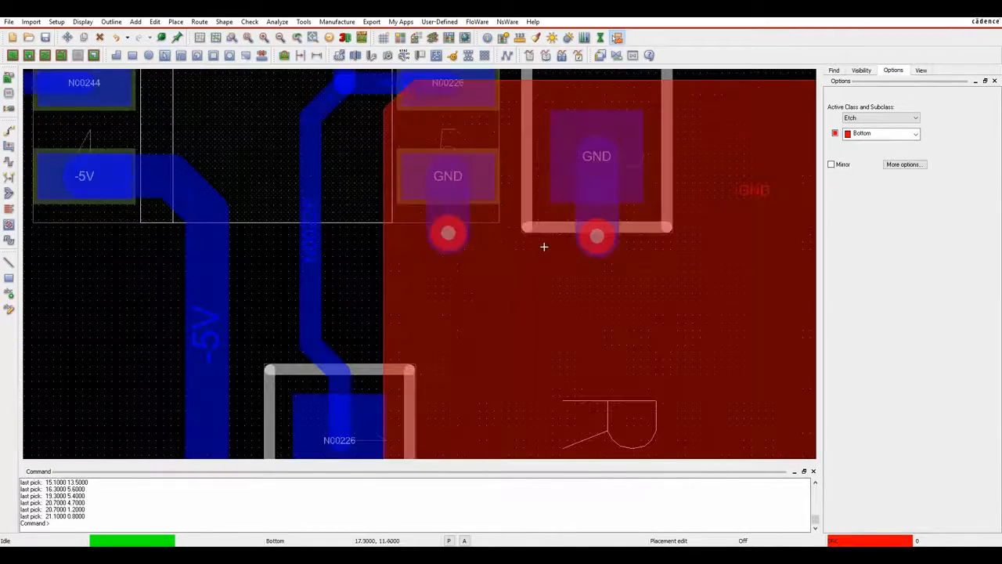
scroll(672, 317, down, 1)
middle_drag(736, 441, 536, 231)
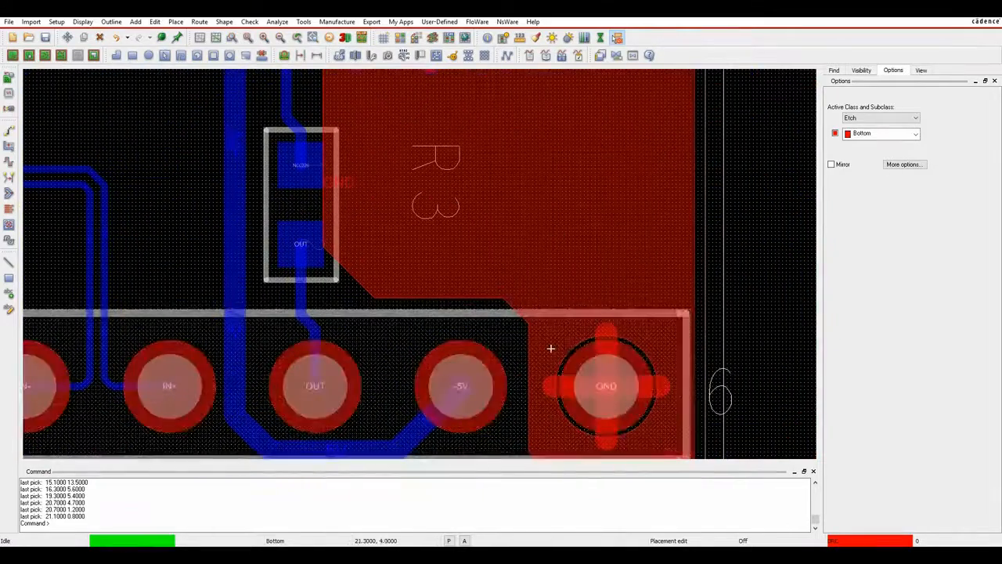
scroll(551, 348, down, 1)
middle_drag(312, 204, 365, 259)
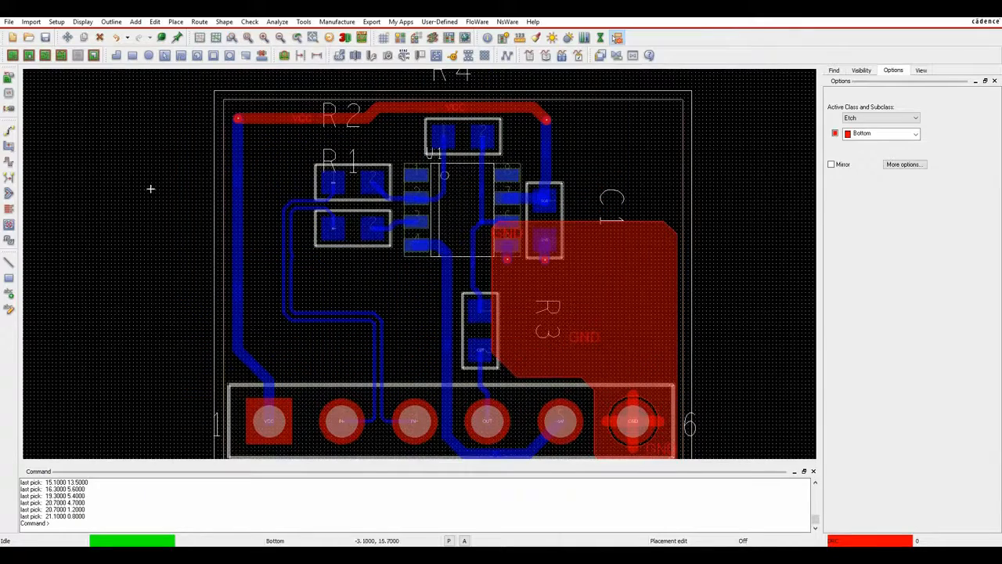
Z-Copy the board outline onto the BOTTOM layer as a shape with offset 1.
right_click(139, 149)
click(134, 130)
click(223, 22)
click(245, 154)
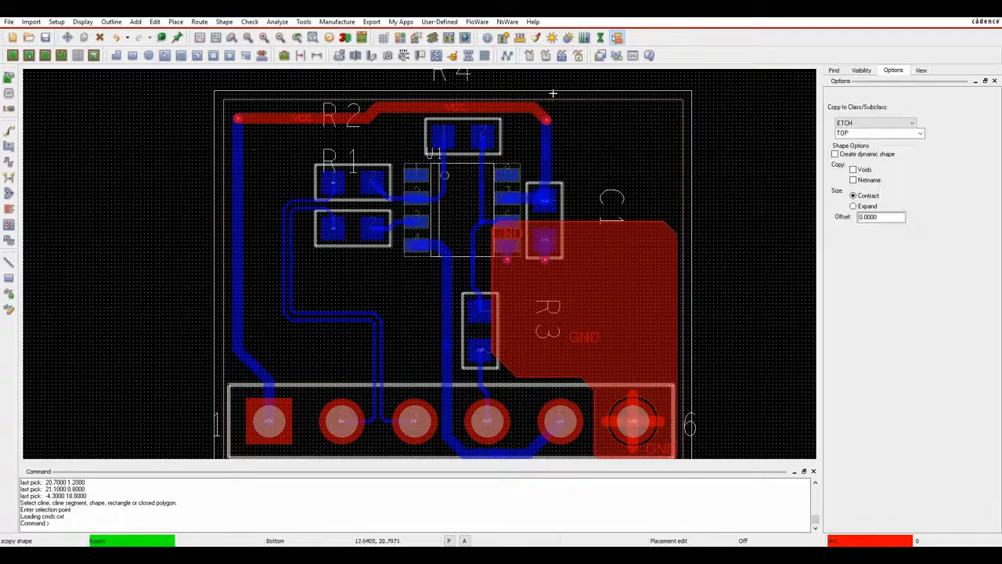
click(894, 133)
click(849, 150)
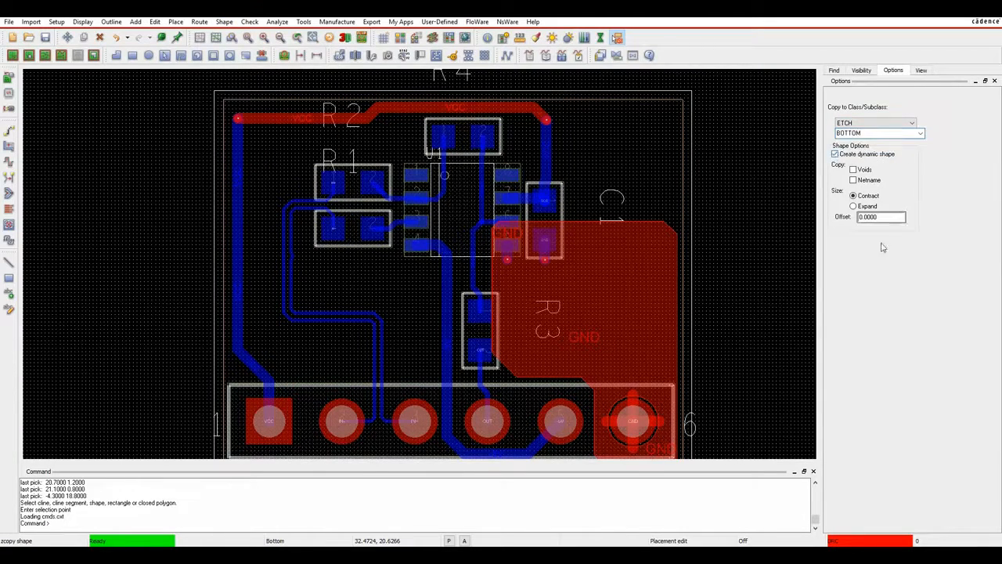
drag(881, 217, 835, 219)
text(1)
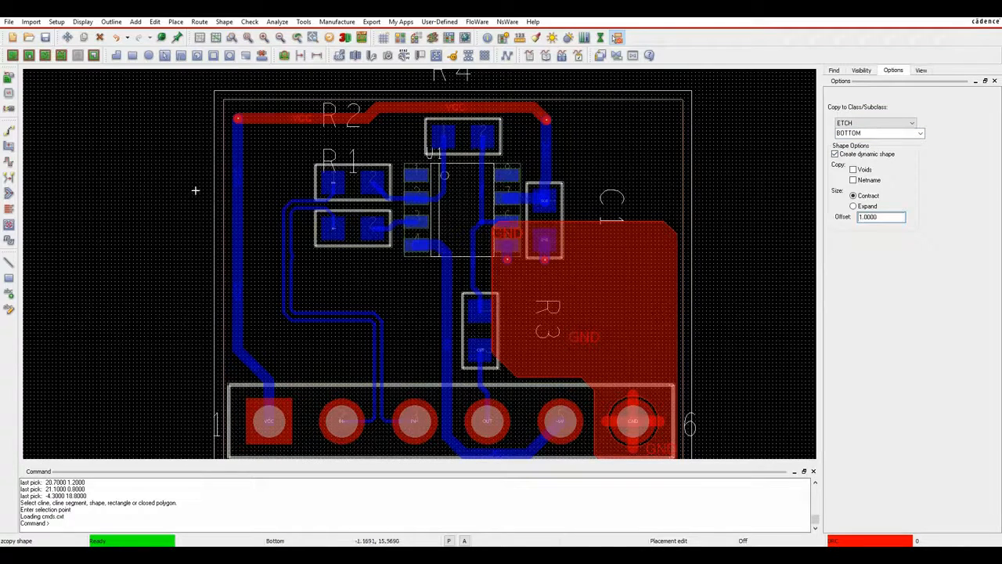
click(215, 177)
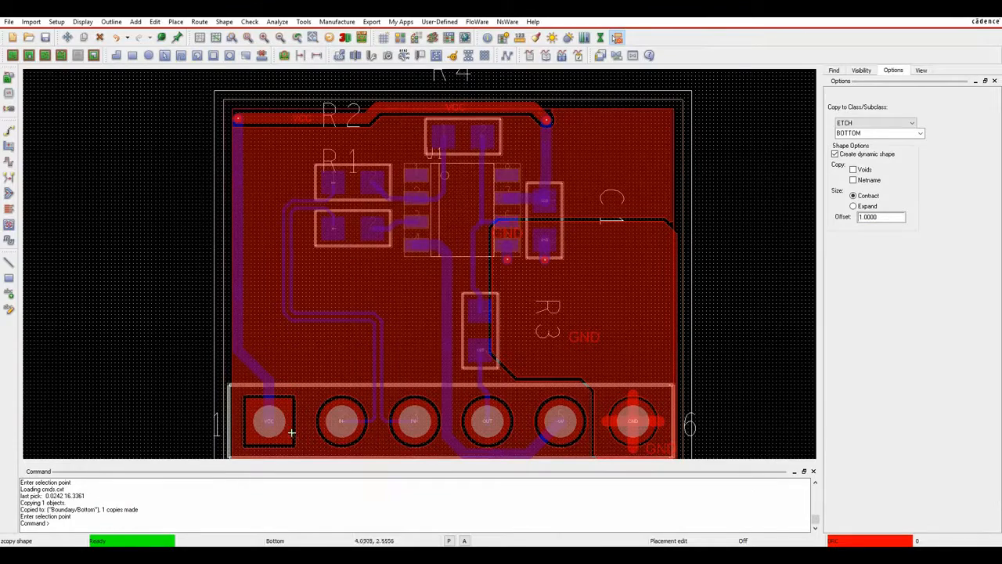
Select the new bottom-layer shape and assign it to the Vcc net.
click(224, 21)
click(240, 75)
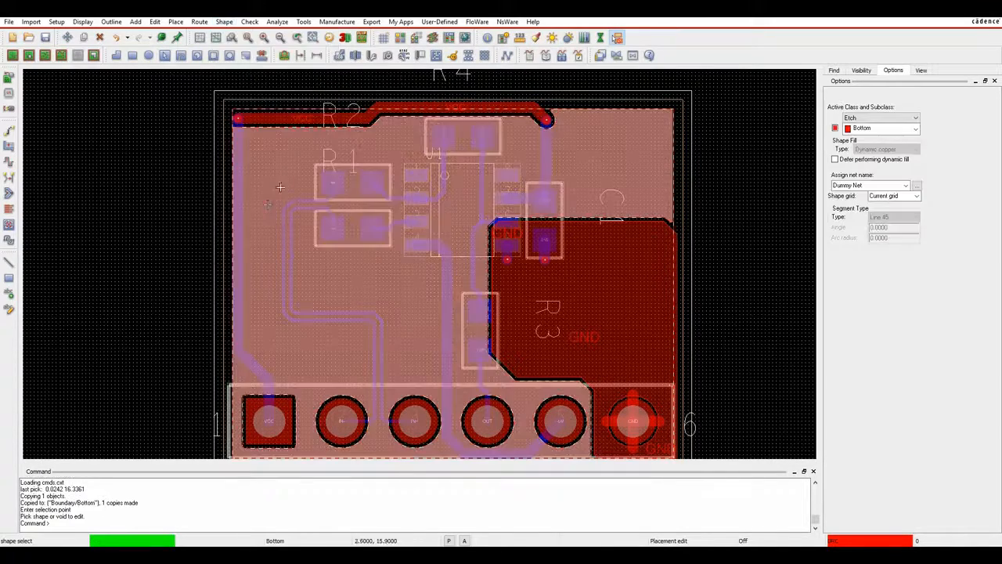
click(266, 204)
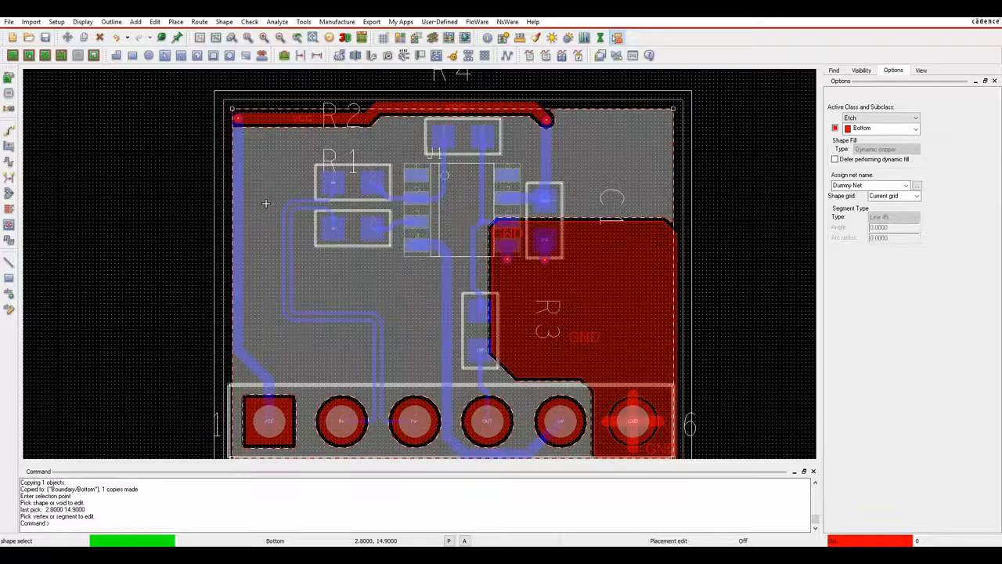
click(917, 186)
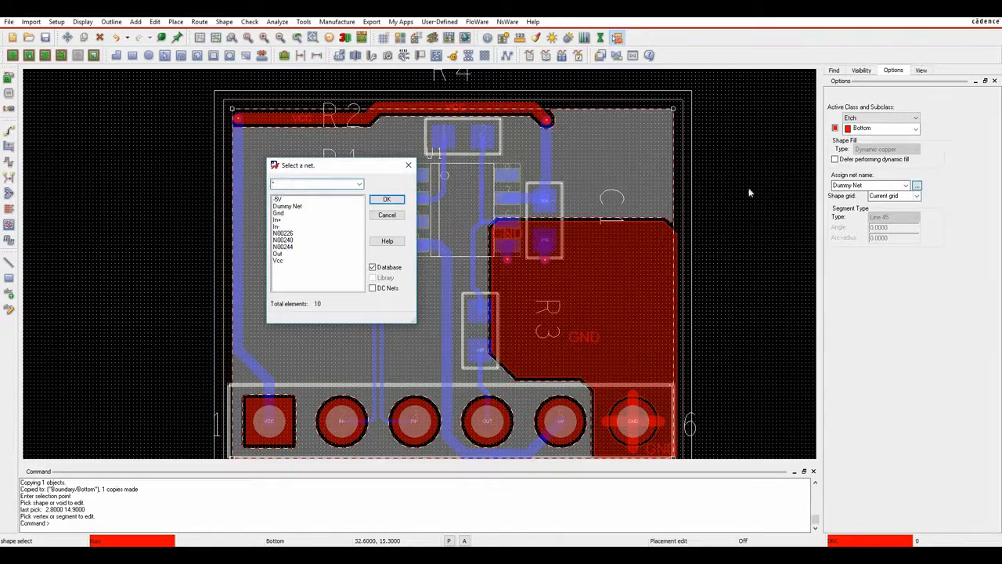
click(279, 260)
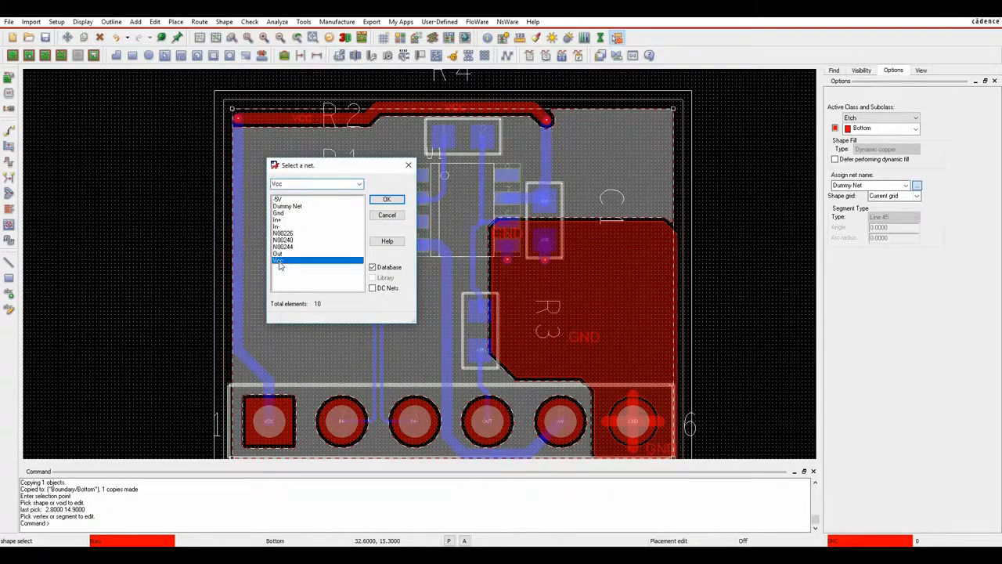
click(395, 202)
right_click(165, 165)
click(179, 172)
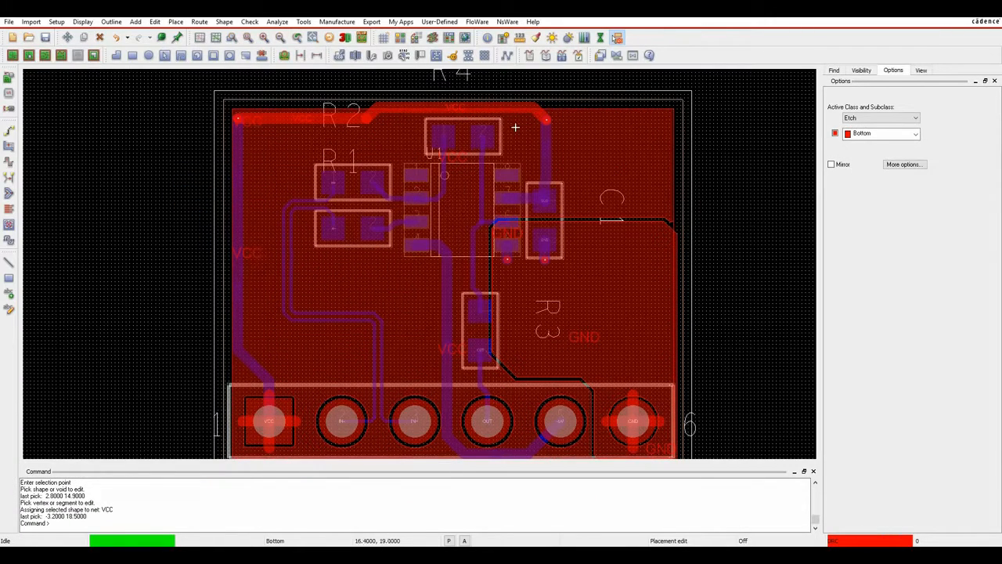
Delete the top and left VCC traces and the Vcc via at the top-left corner.
click(99, 38)
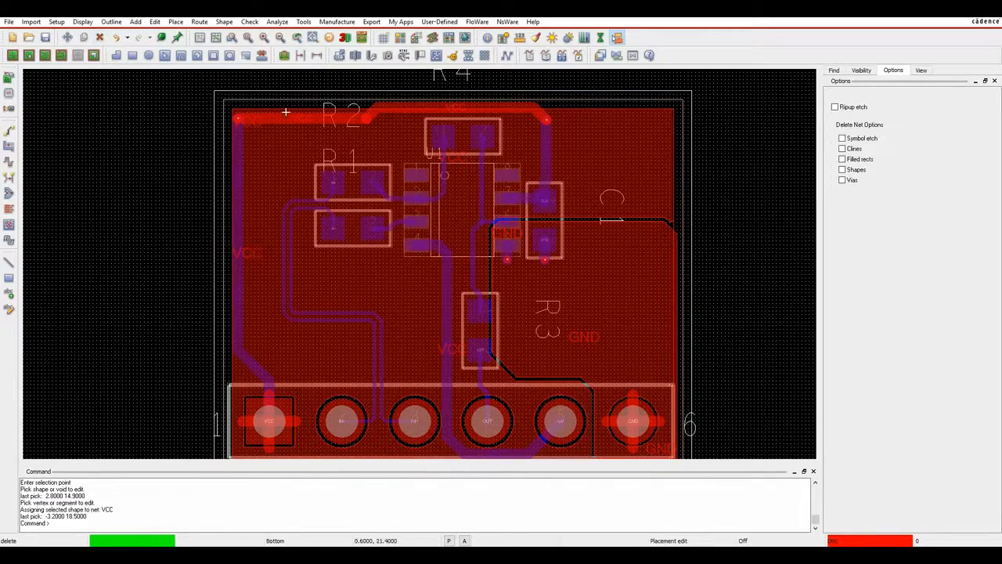
click(375, 116)
right_click(179, 105)
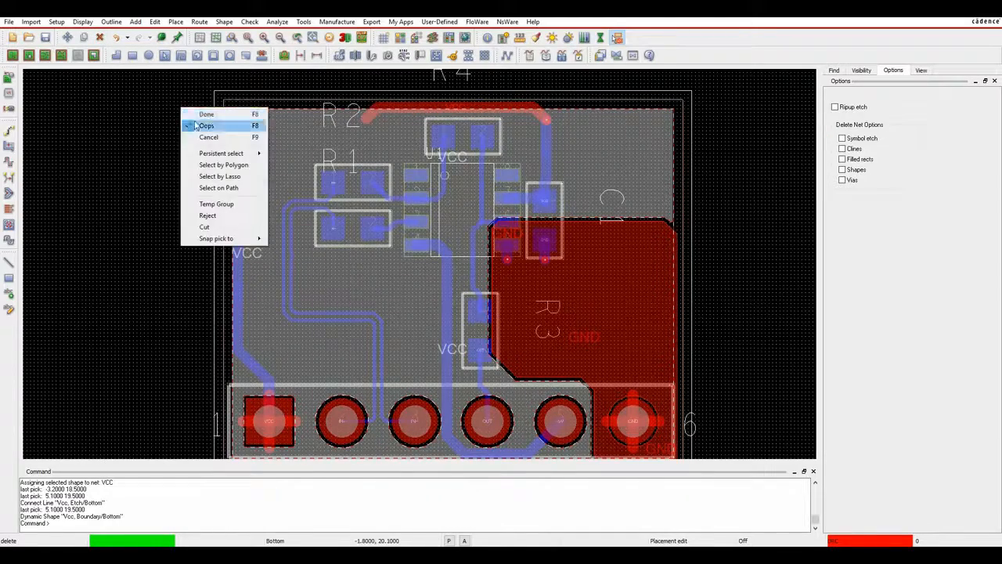
click(205, 124)
click(412, 116)
click(551, 78)
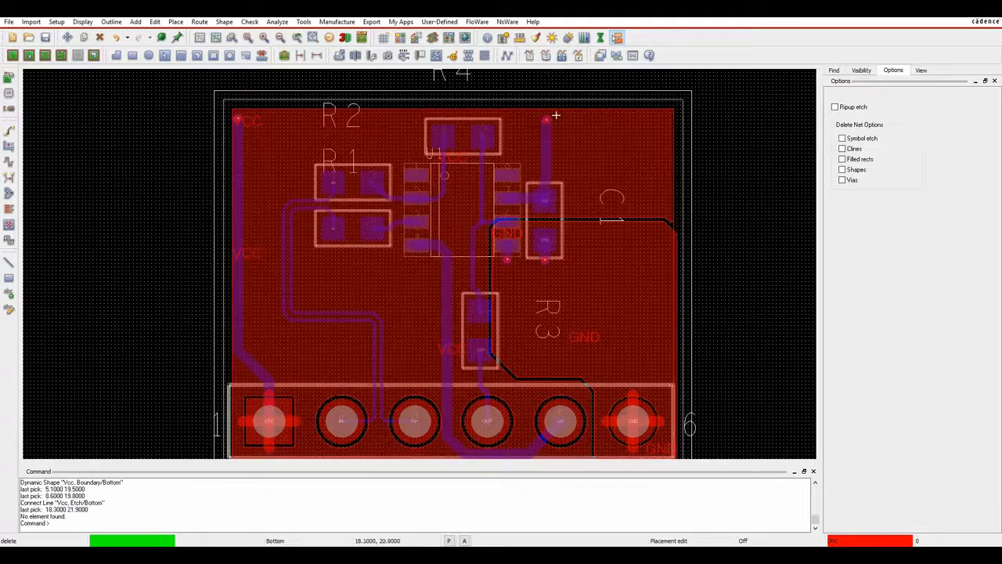
click(252, 365)
click(179, 340)
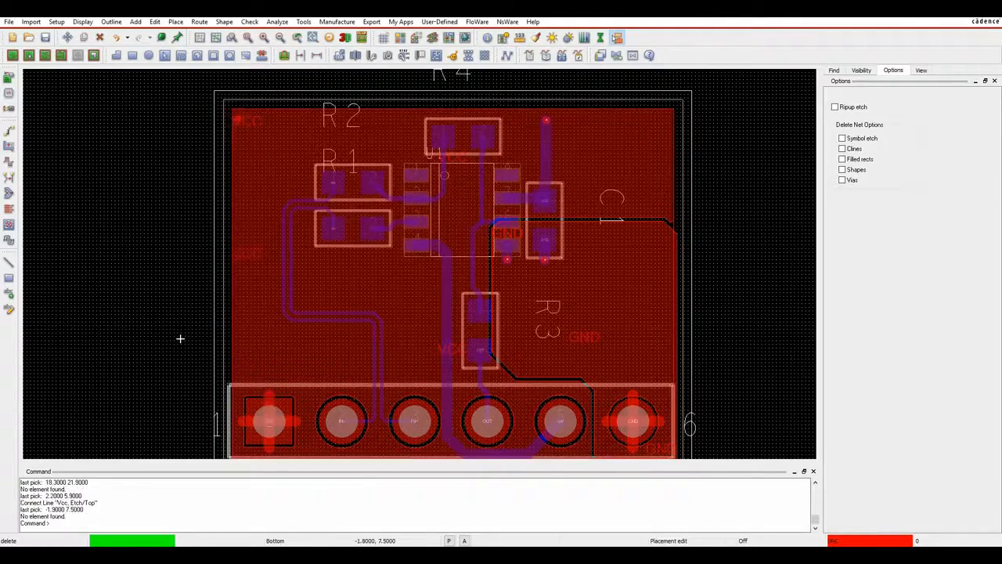
click(242, 117)
click(184, 117)
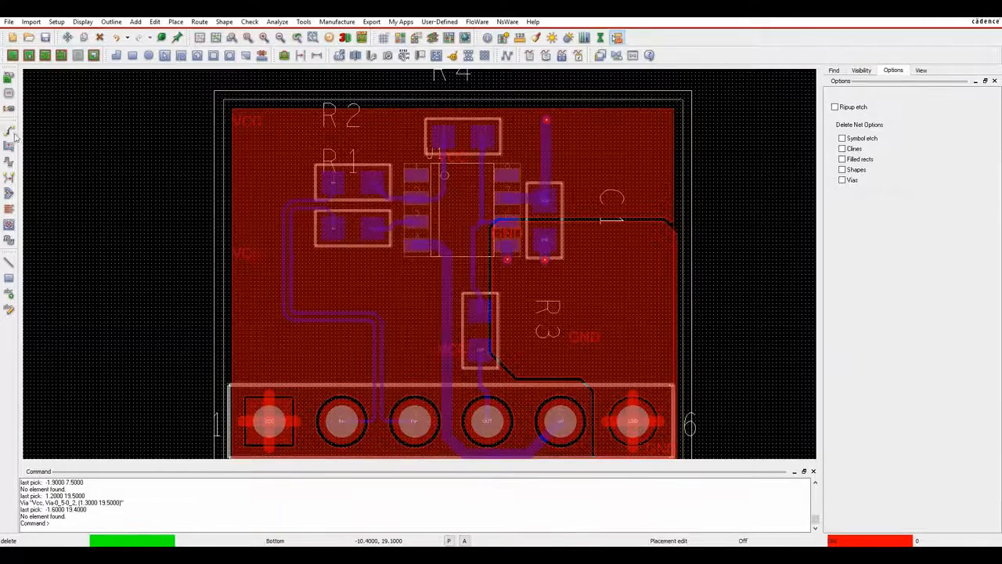
Slide the Vcc trace segment near the top down to a new position.
click(9, 144)
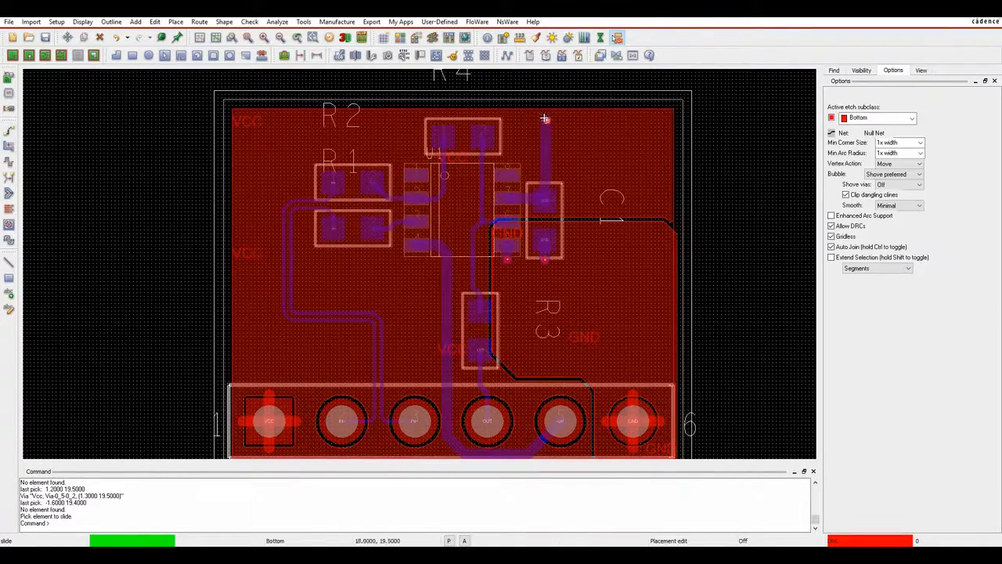
click(544, 119)
click(542, 170)
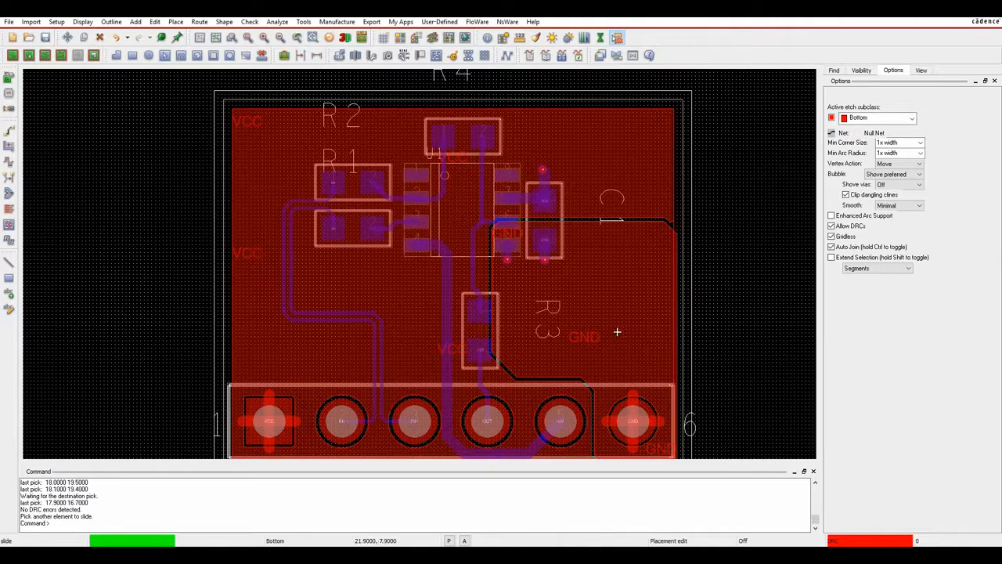